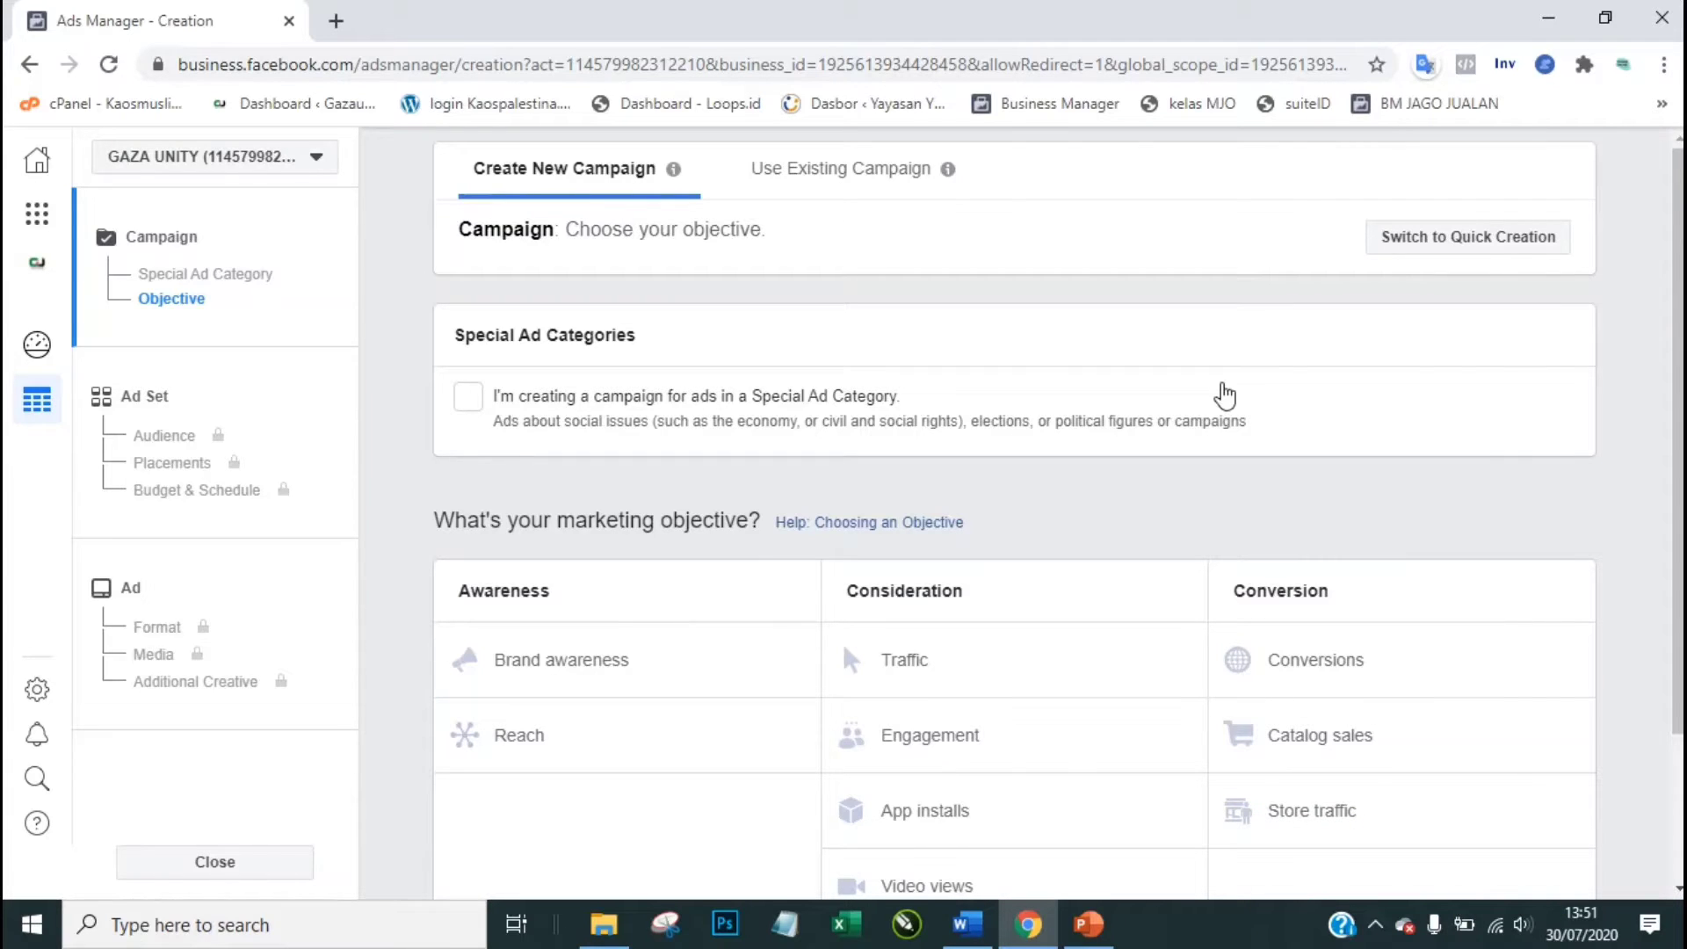
Step: Choose Engagement as the marketing objective of the new campaign
scroll(1015, 527, "down", 2)
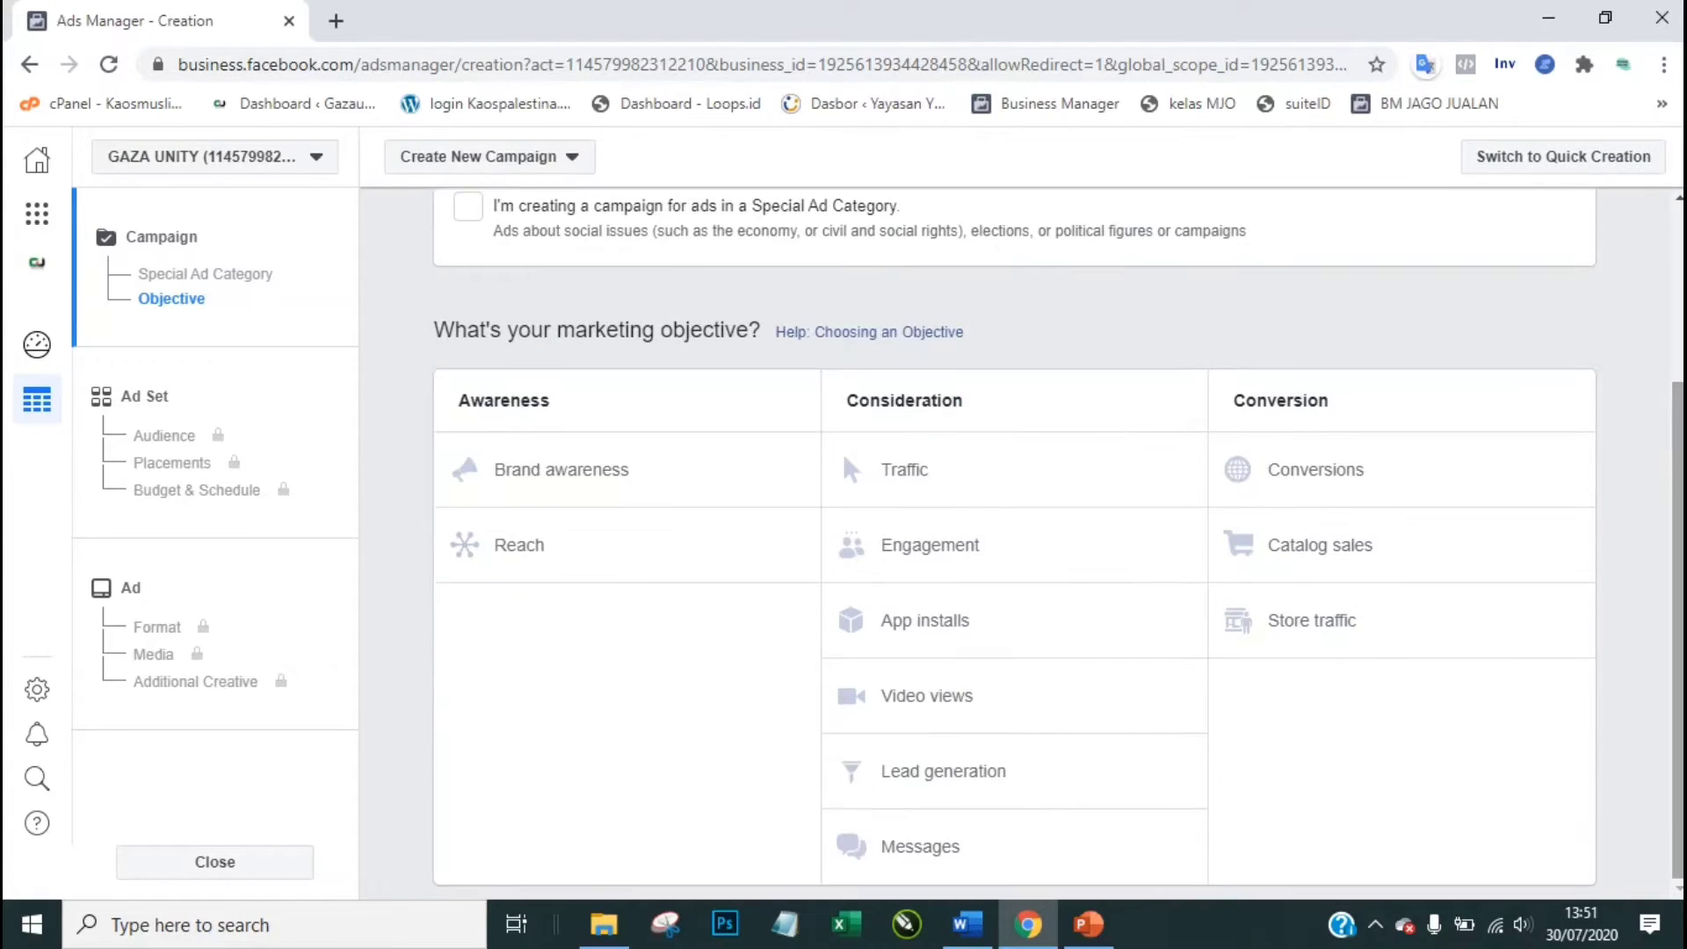
left_click(1633, 580)
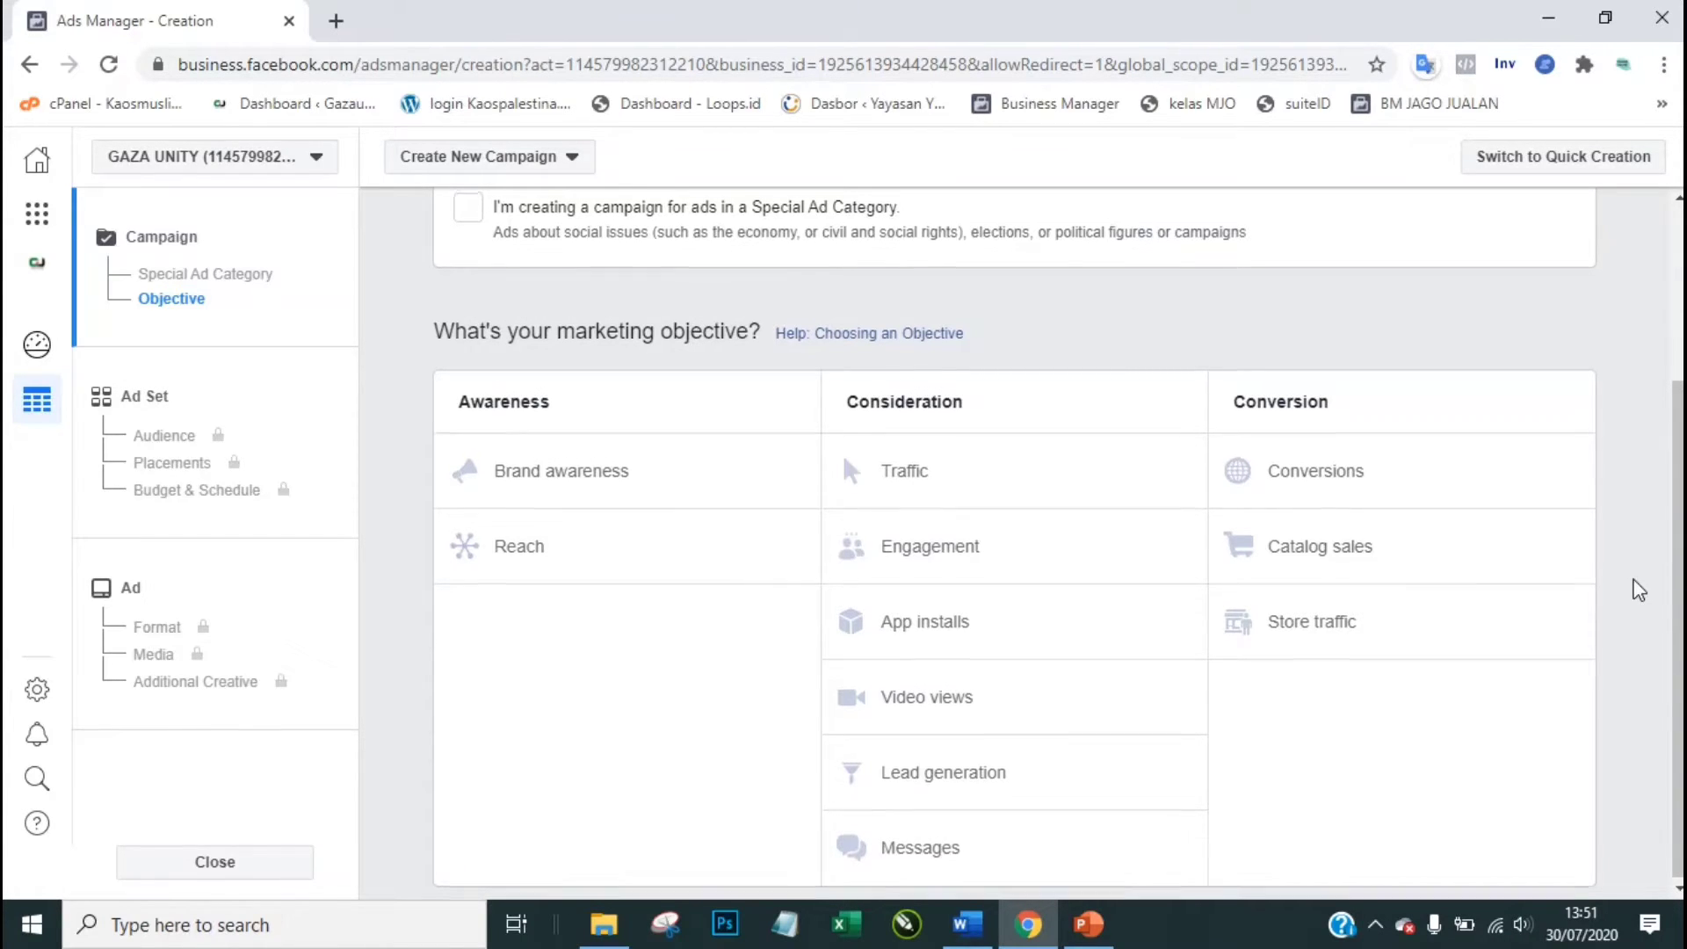
scroll(1639, 589, "up", 2)
scroll(1639, 589, "down", 2)
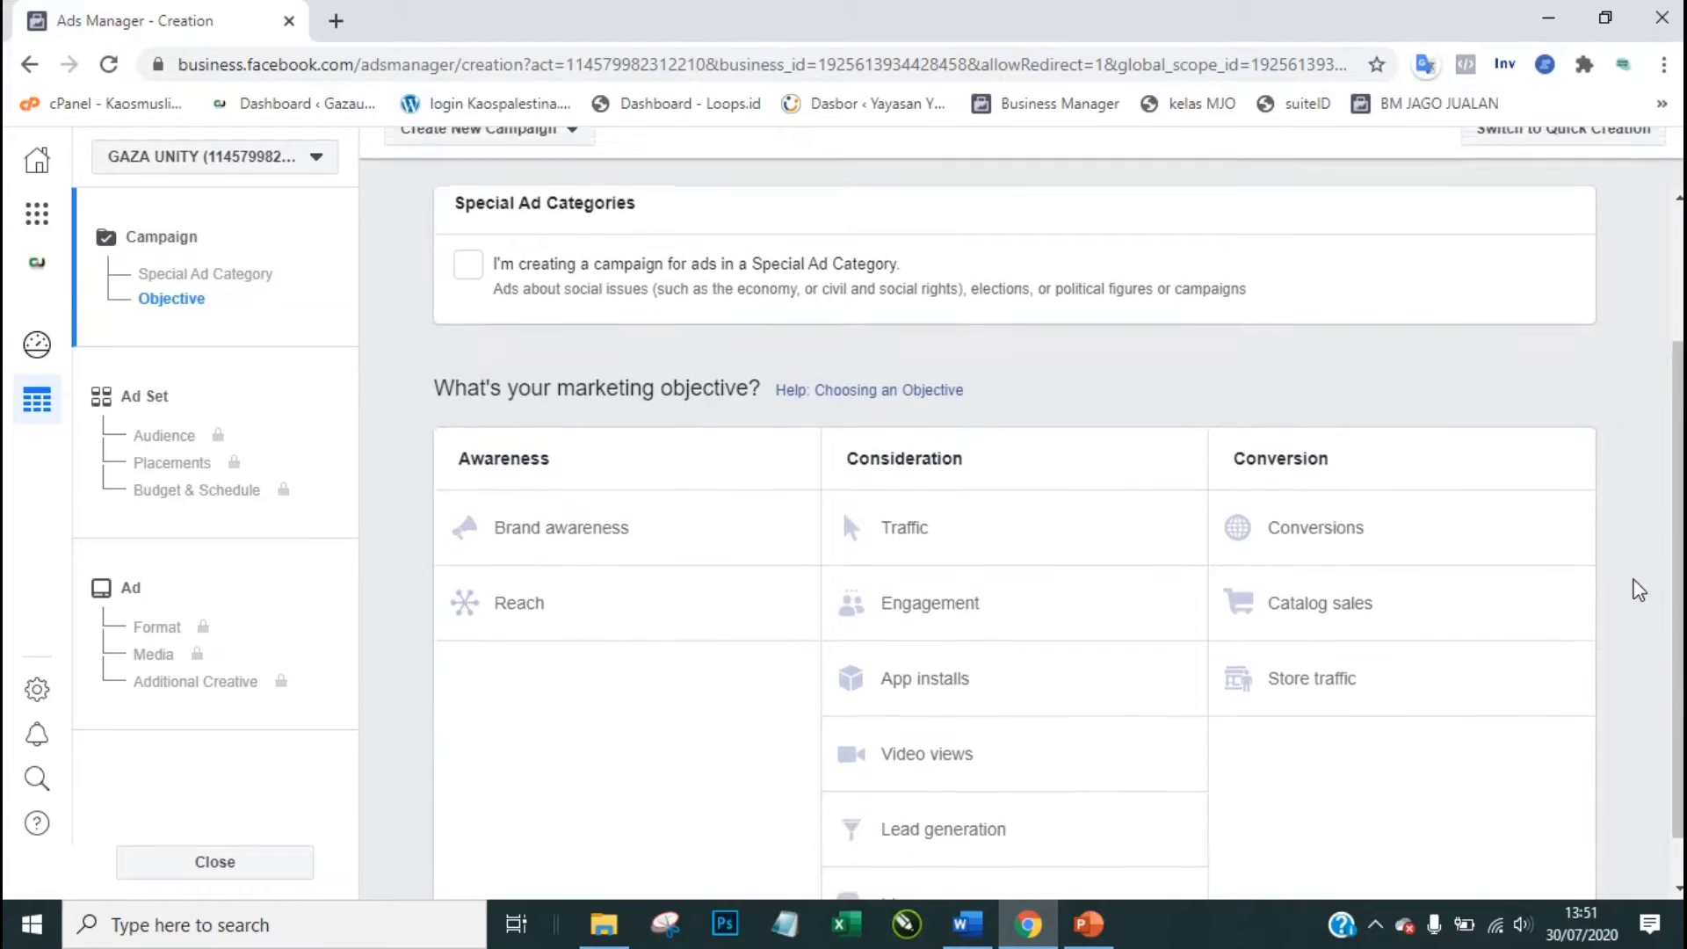
scroll(1639, 589, "up", 3)
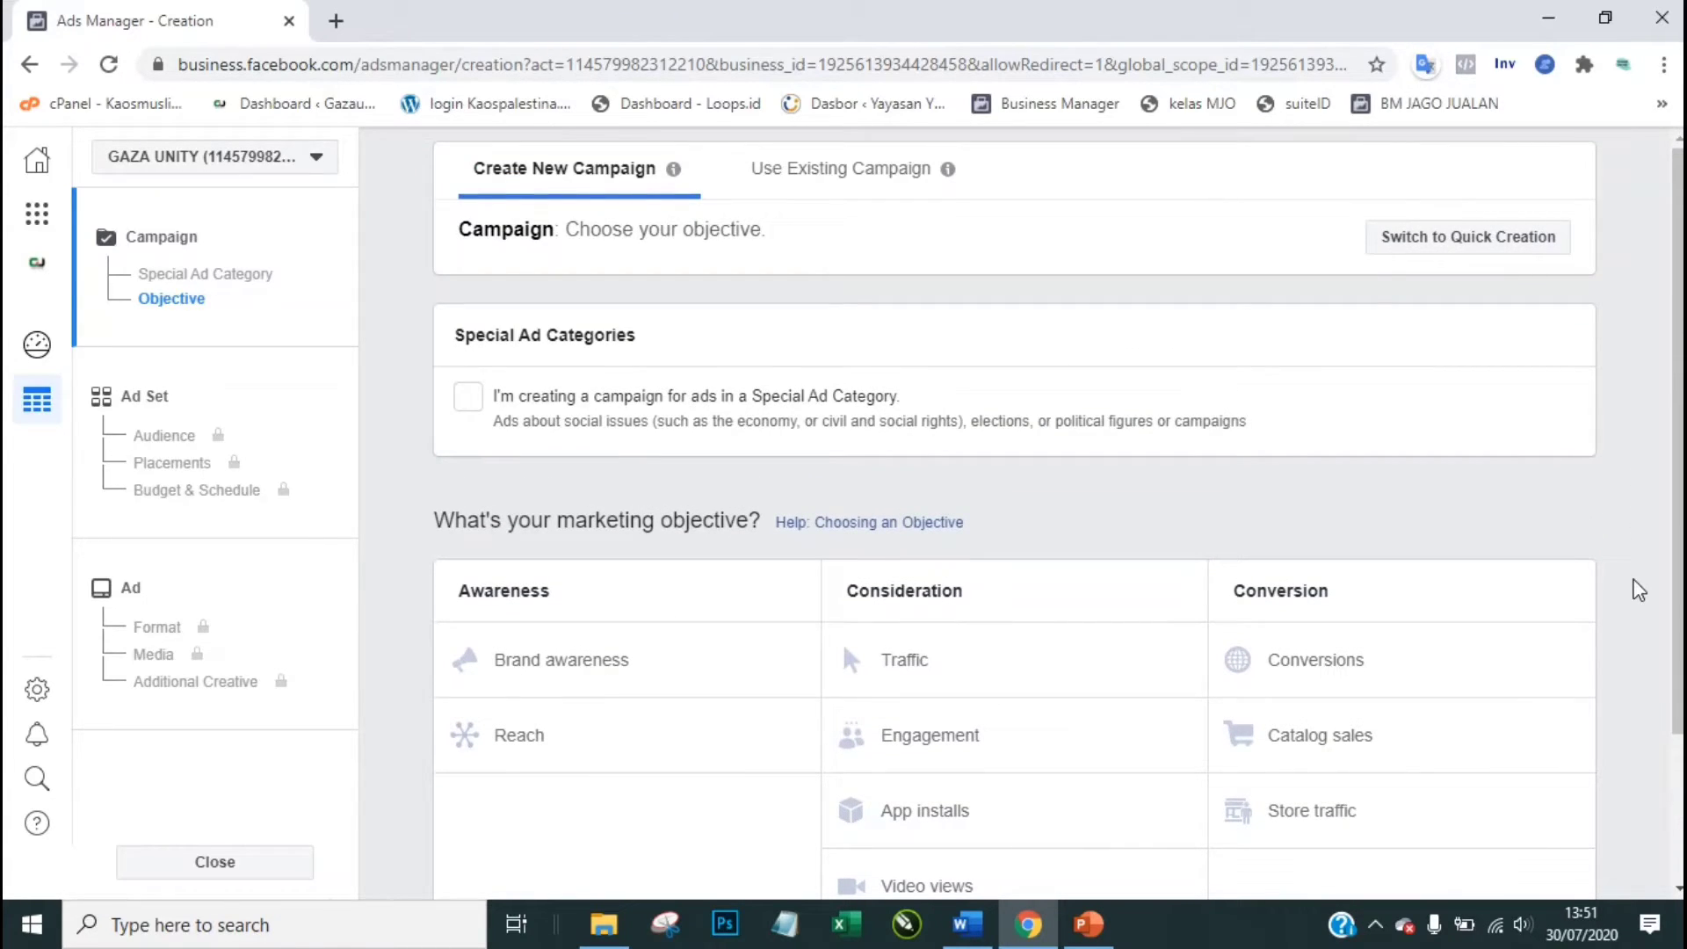
scroll(1639, 589, "down", 3)
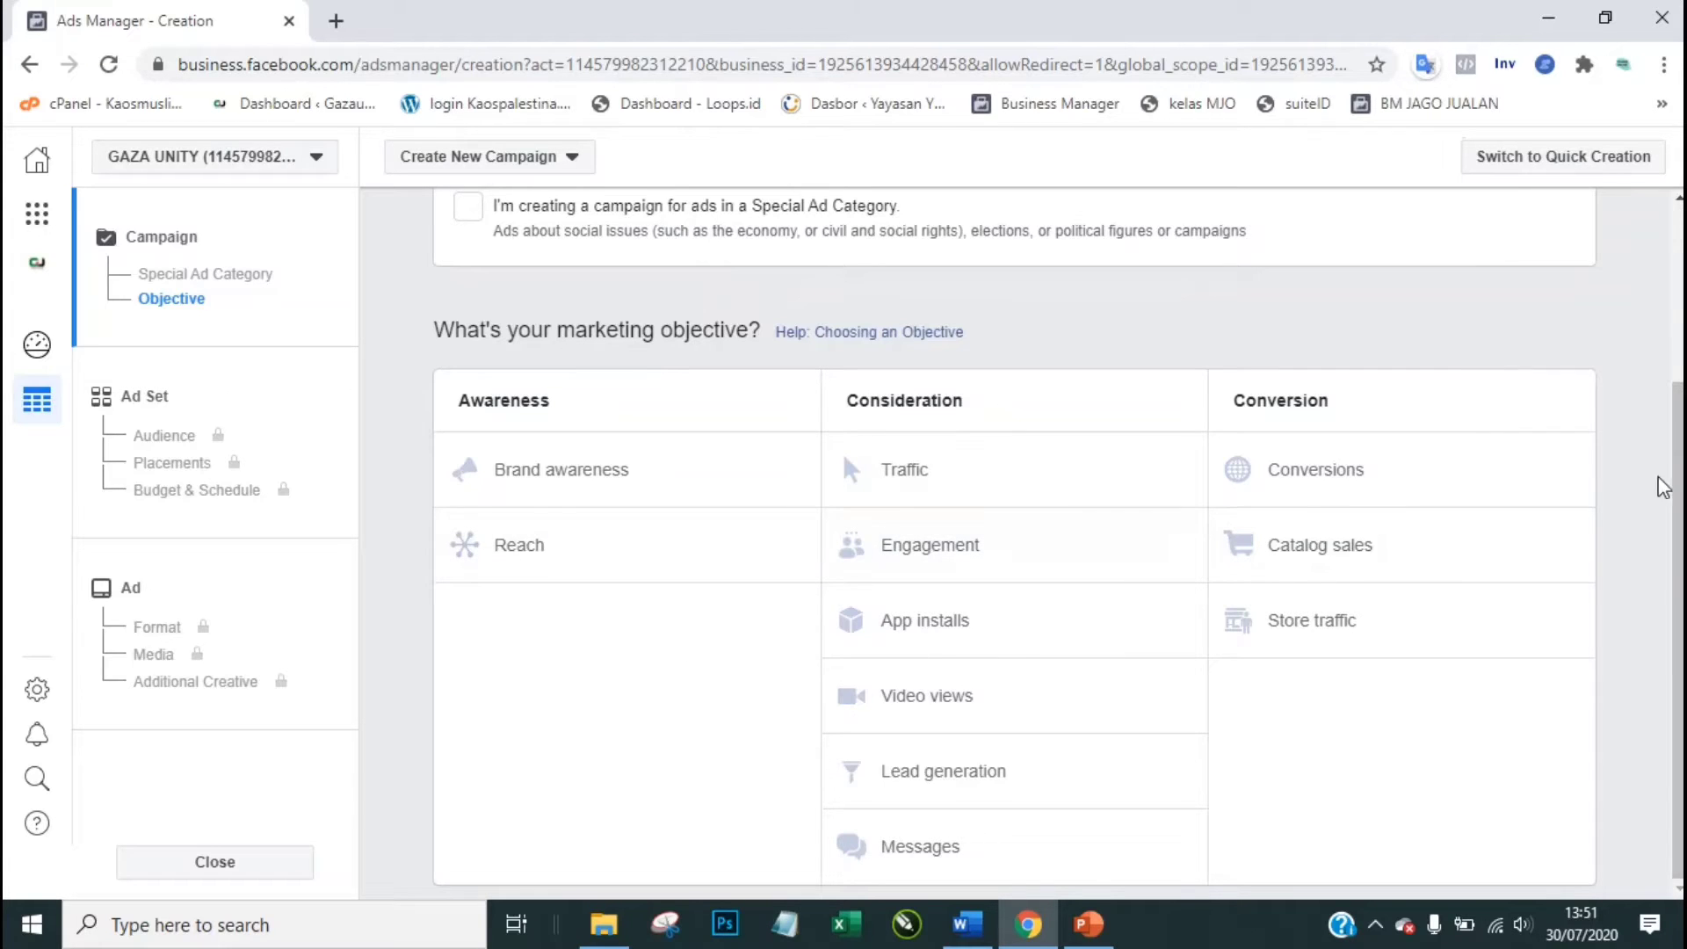
left_click(1044, 562)
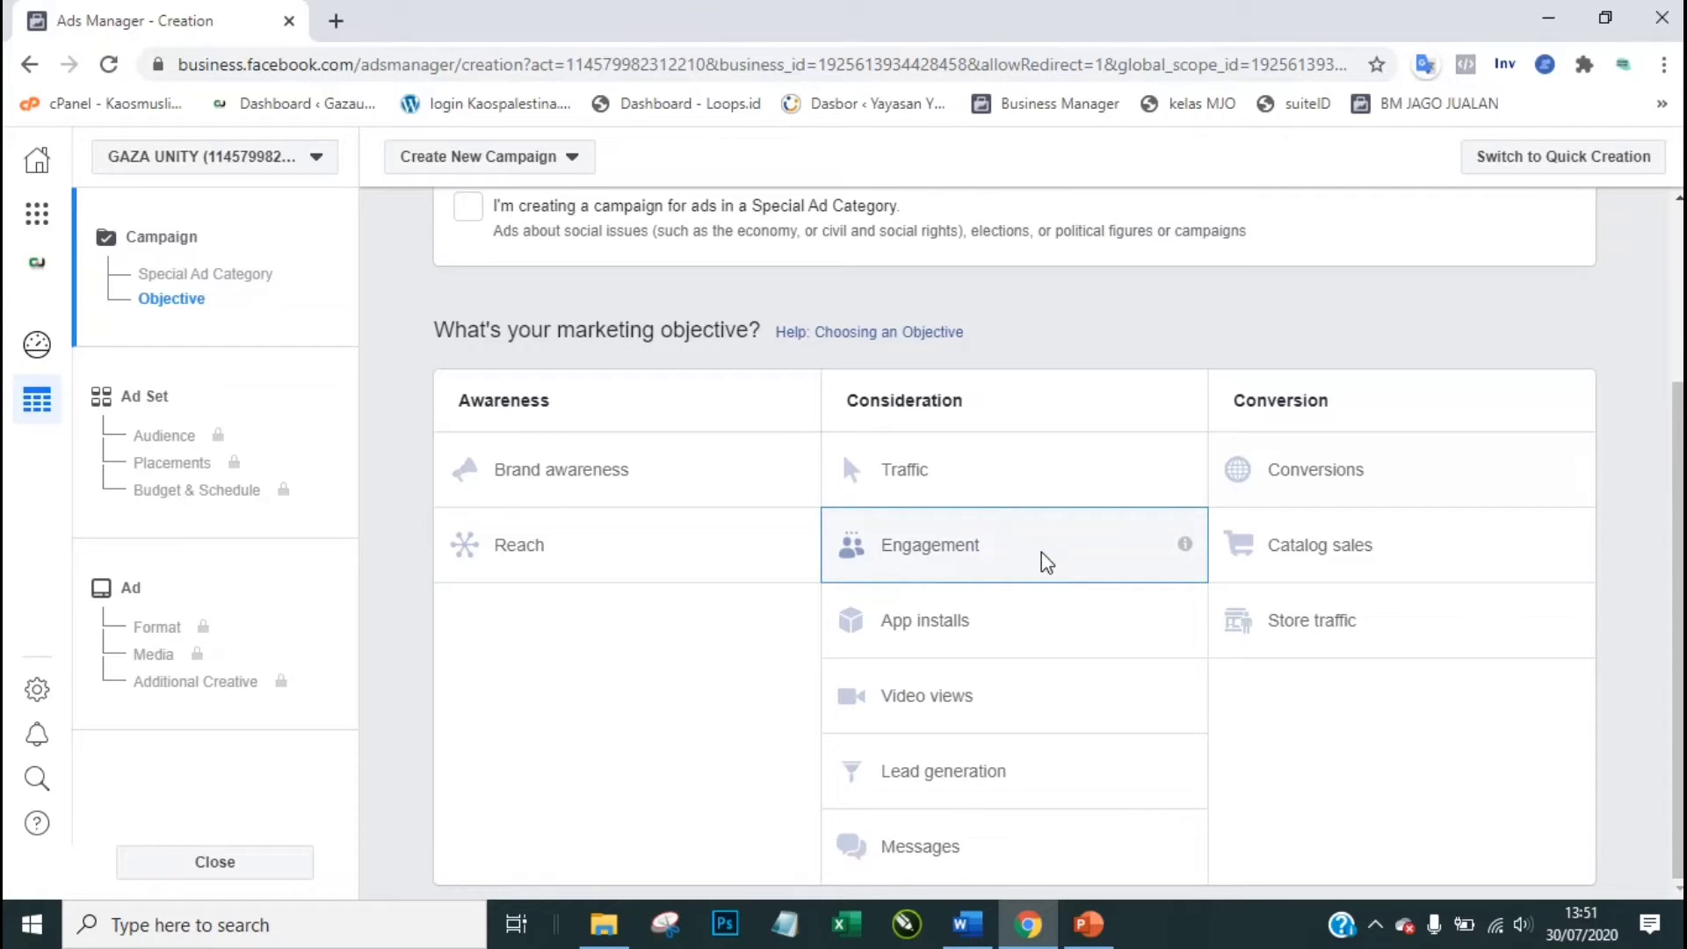
left_click(1046, 563)
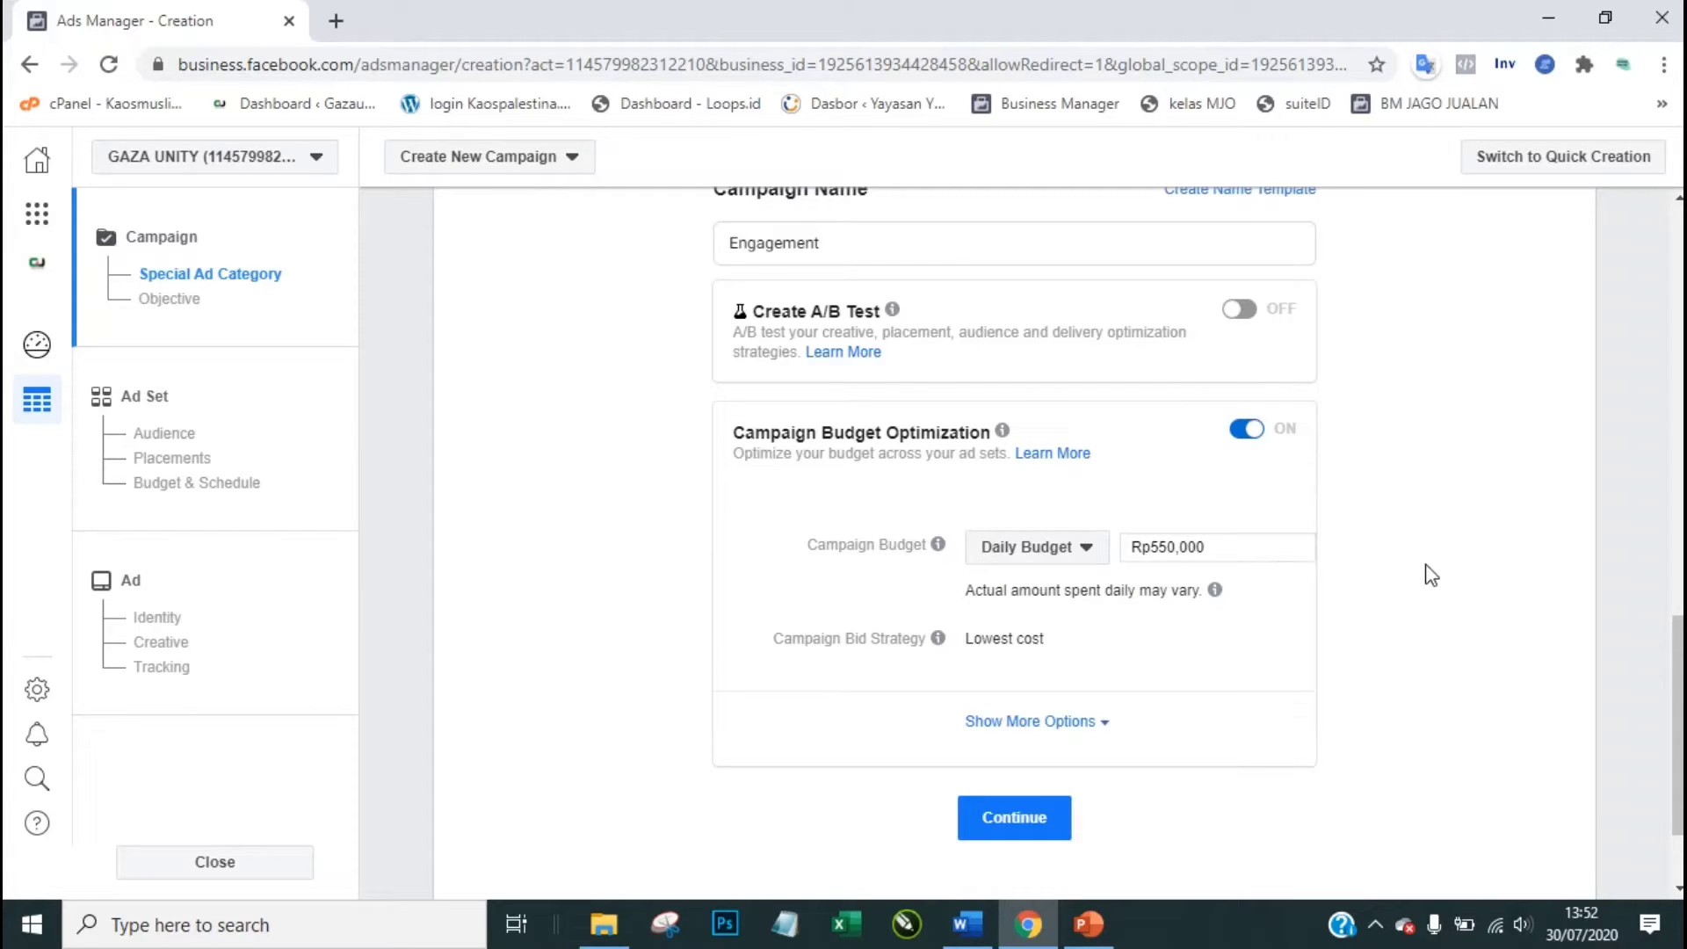
Step: Set the campaign's daily budget to 5000 and continue to the ad set settings
left_click(1260, 544)
key("ctrl+a")
type("5")
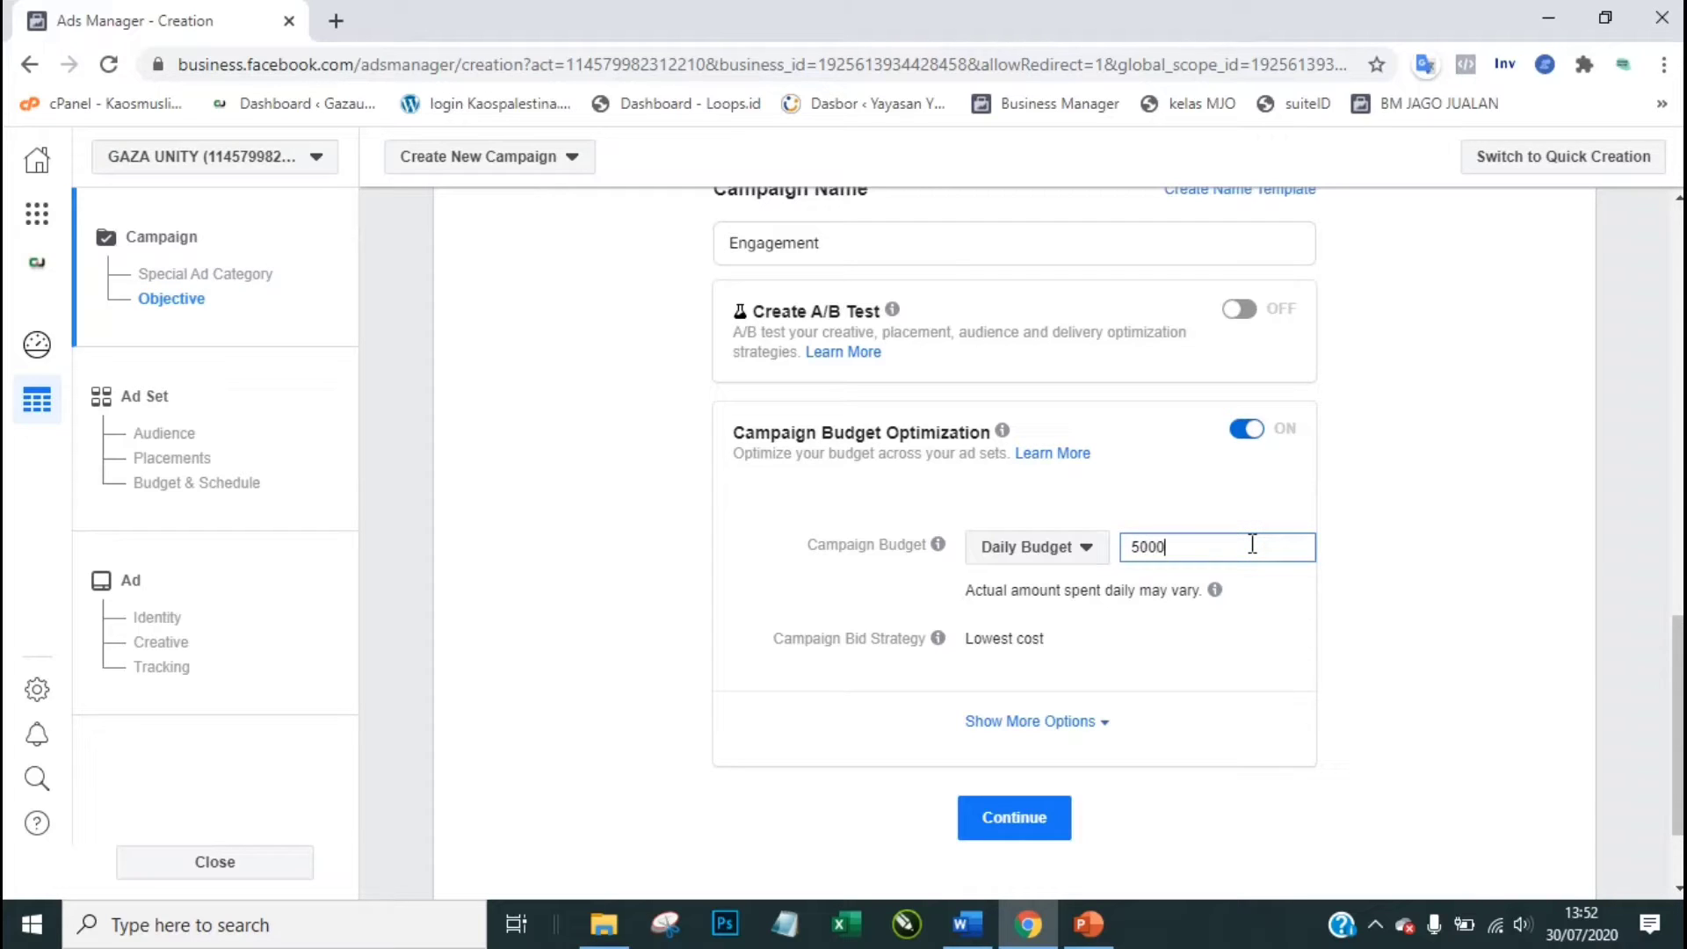
left_click(1433, 771)
left_click(1007, 837)
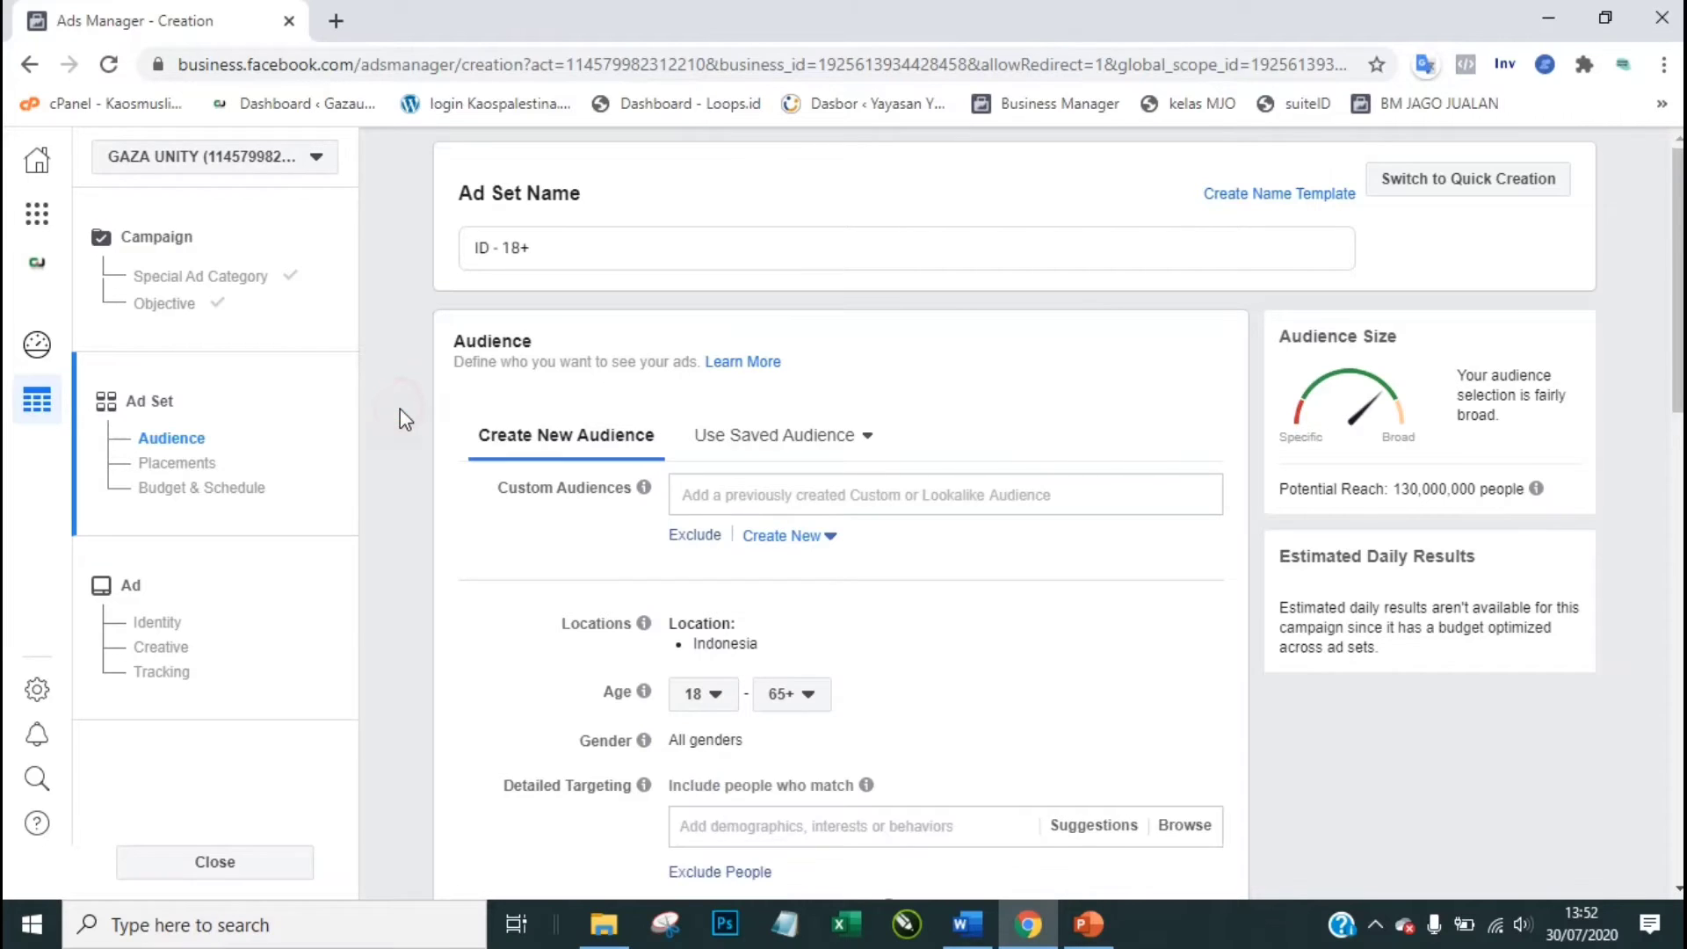
Step: Set the ad set audience's age range to 24–54
scroll(402, 417, "down", 1)
scroll(399, 409, "down", 3)
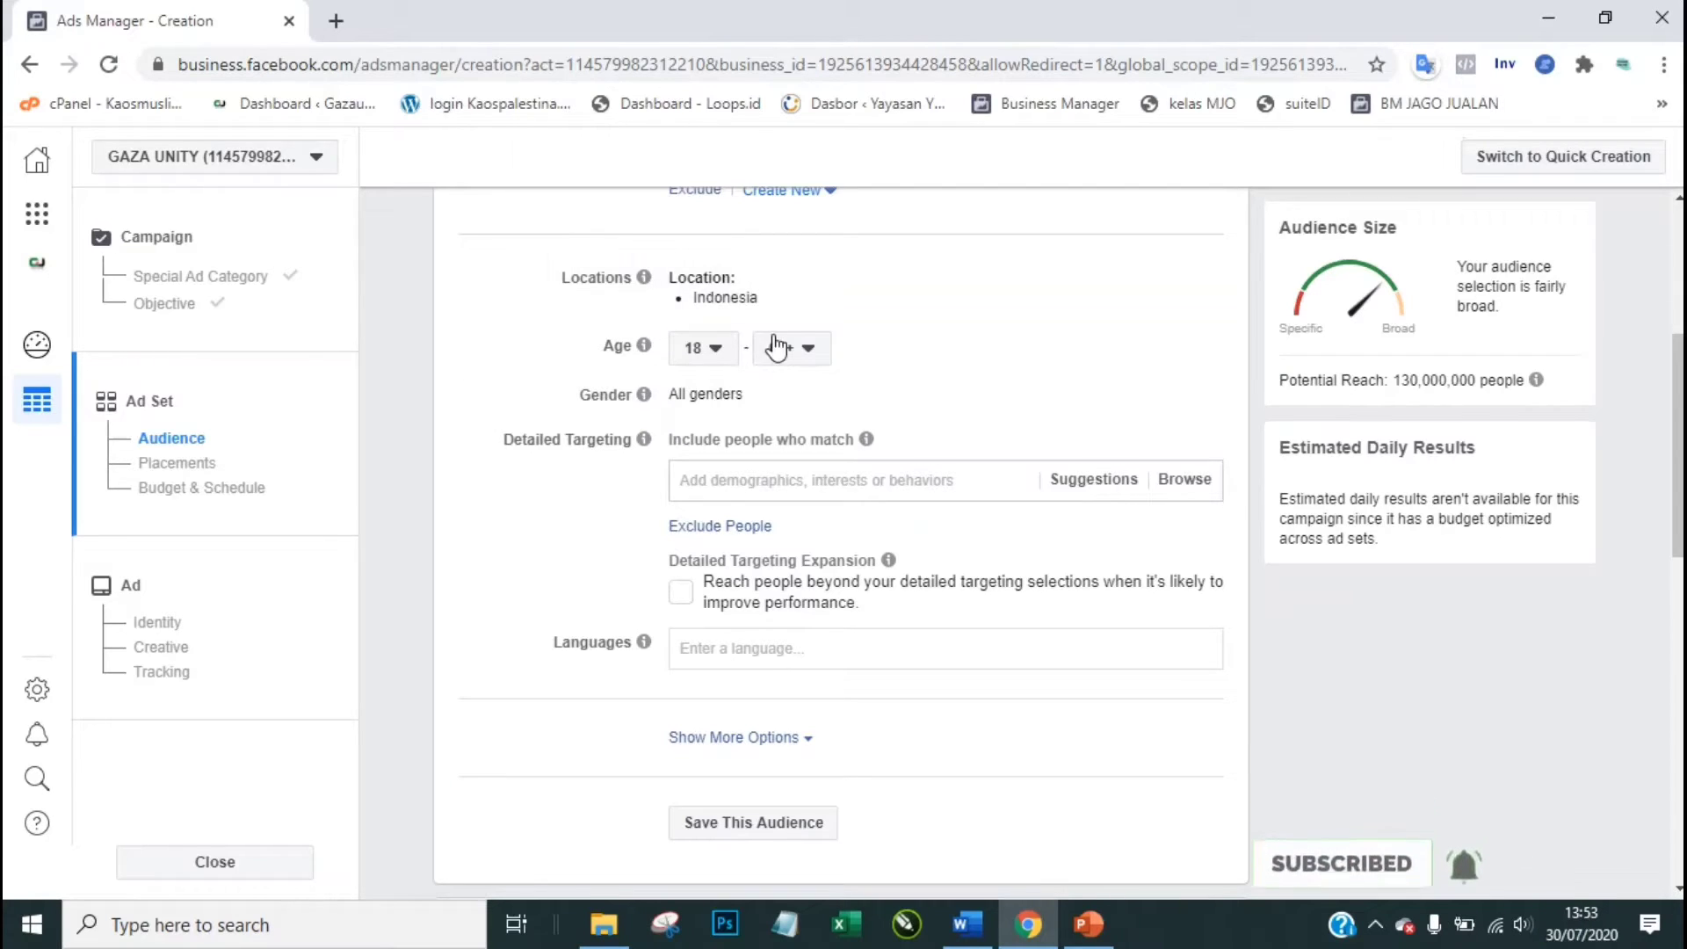
mouse_move(644, 438)
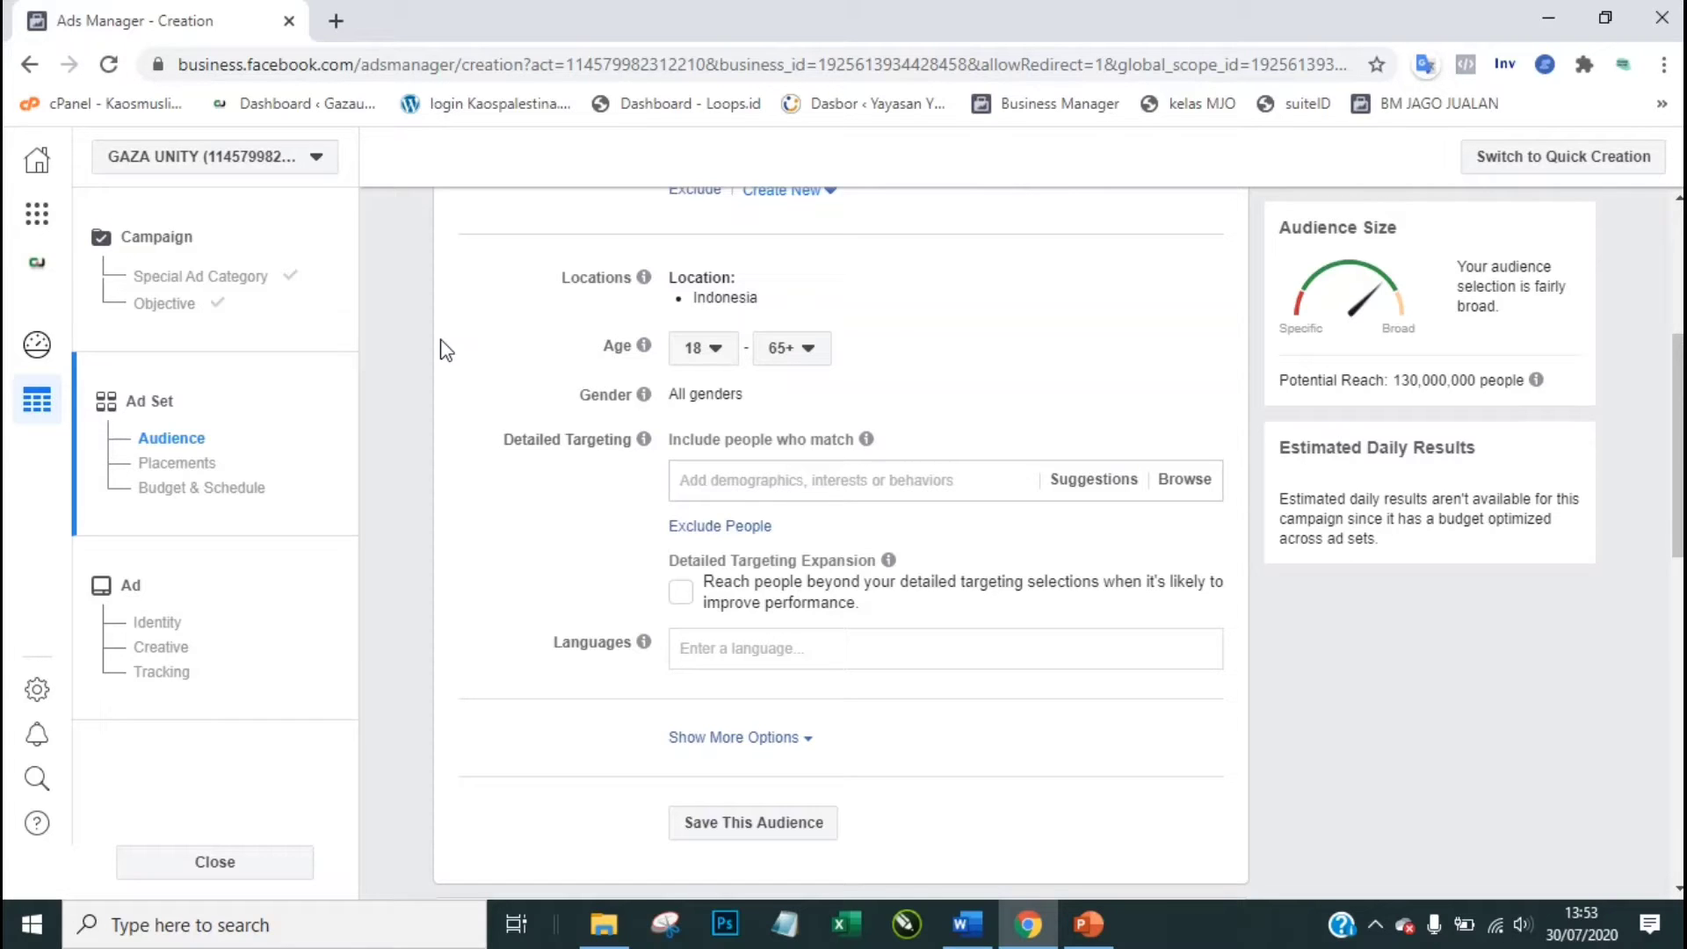
left_click(708, 349)
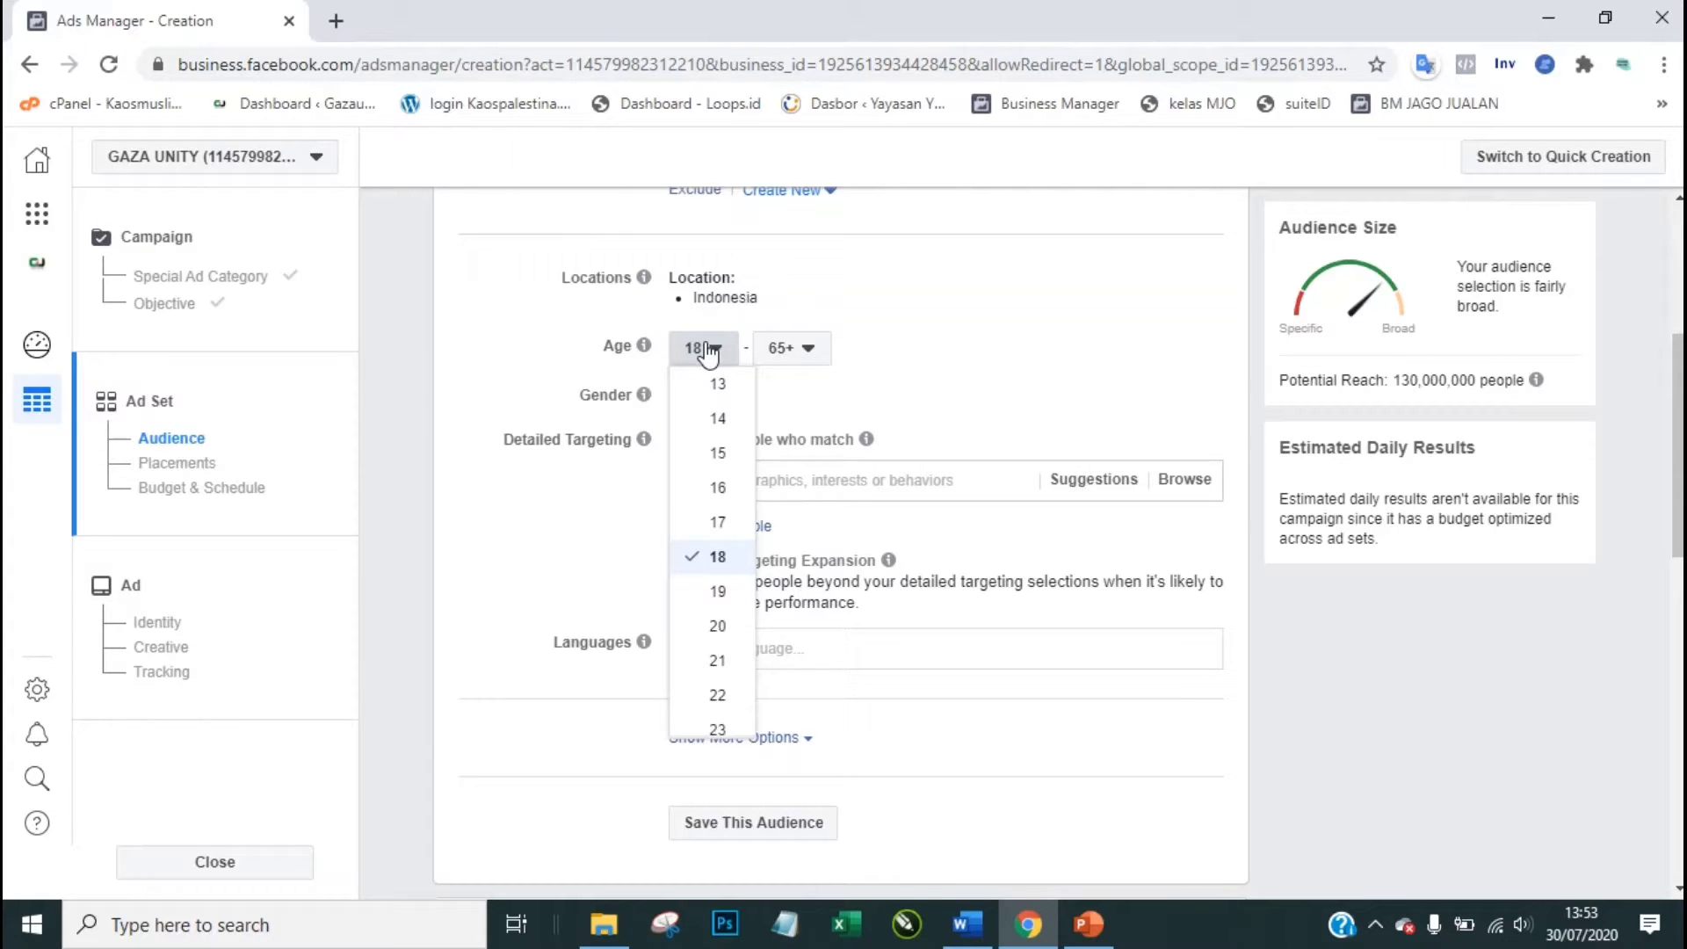
left_click(708, 350)
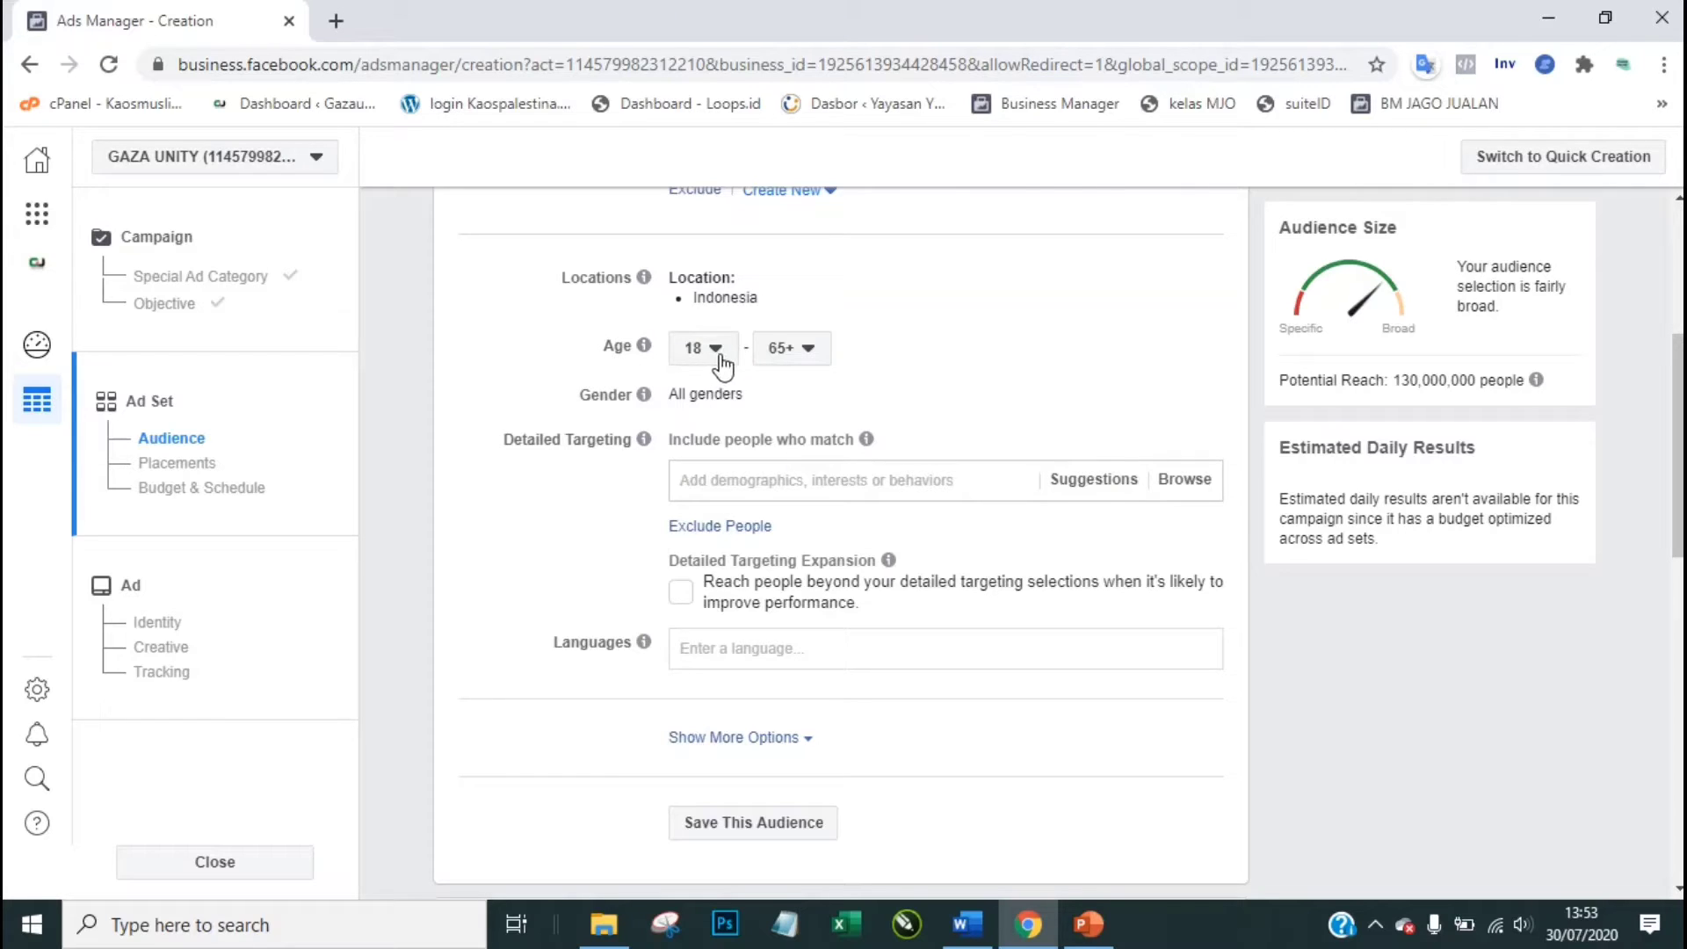
left_click(714, 350)
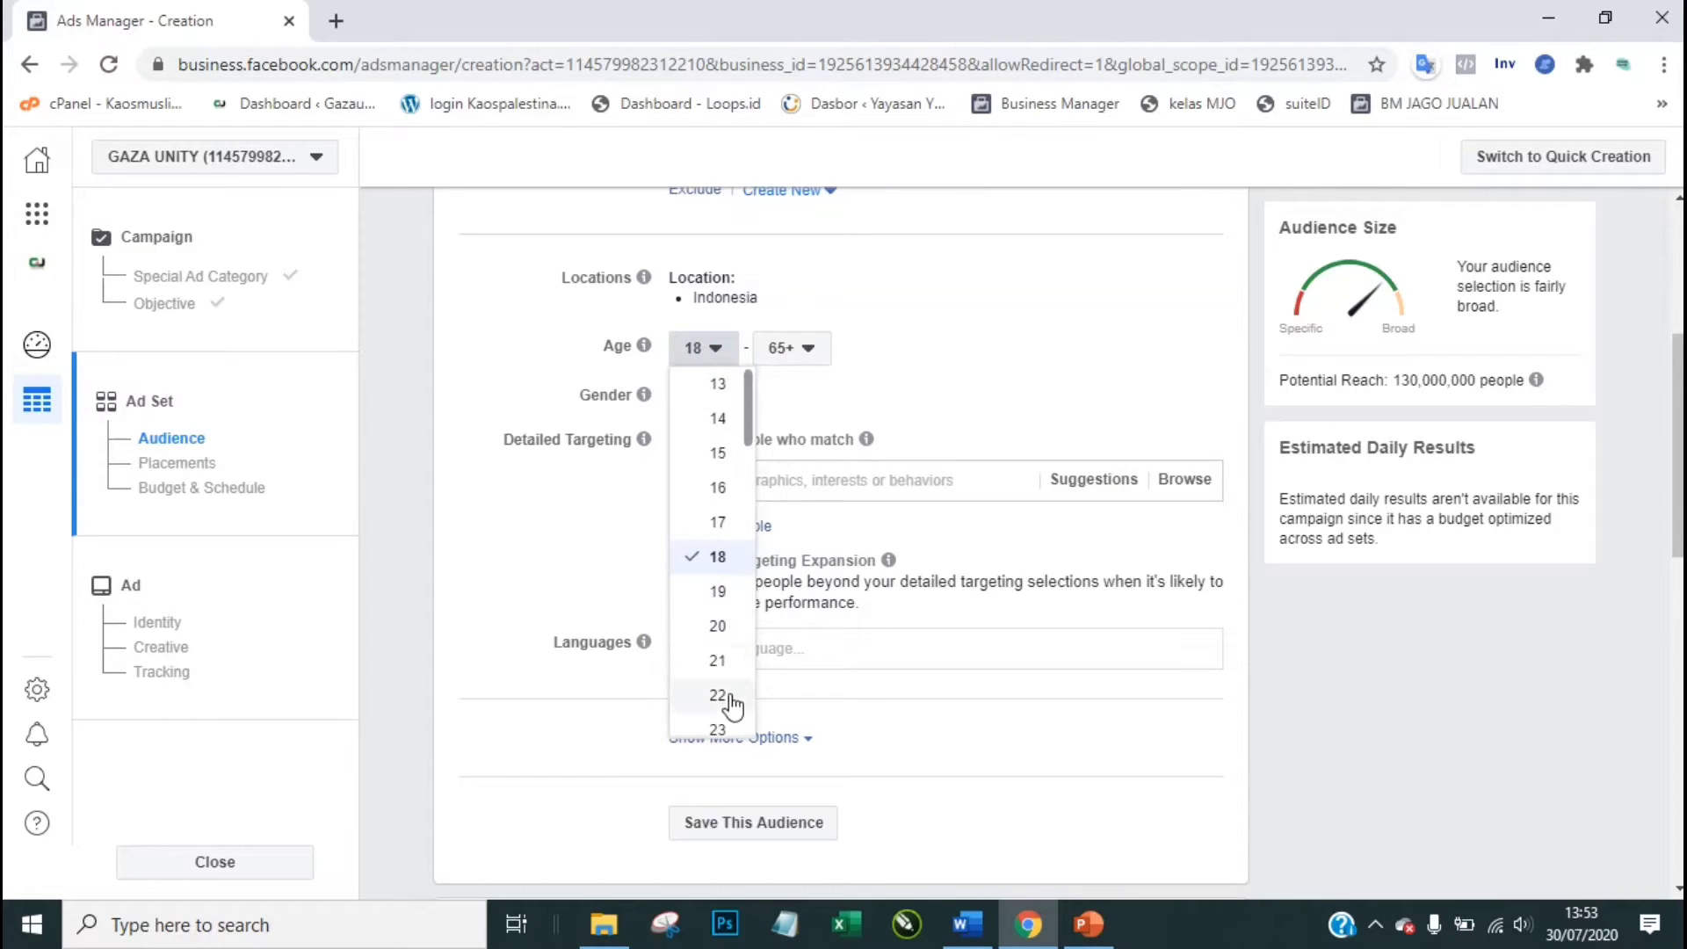
left_click(747, 722)
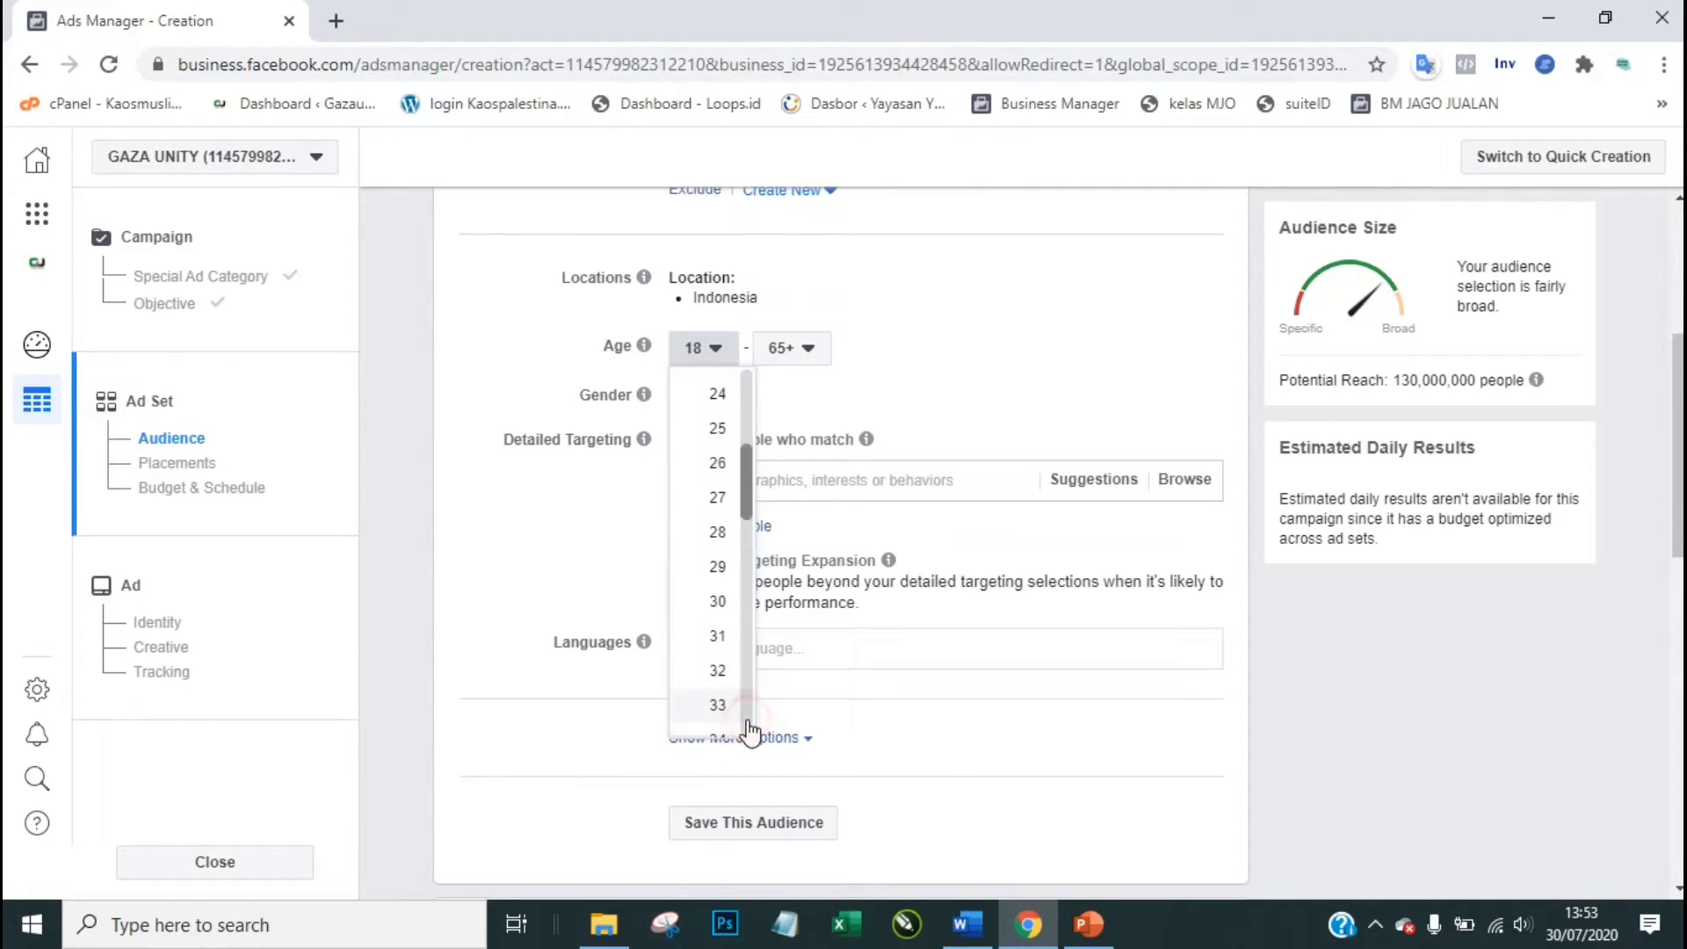
left_click(718, 400)
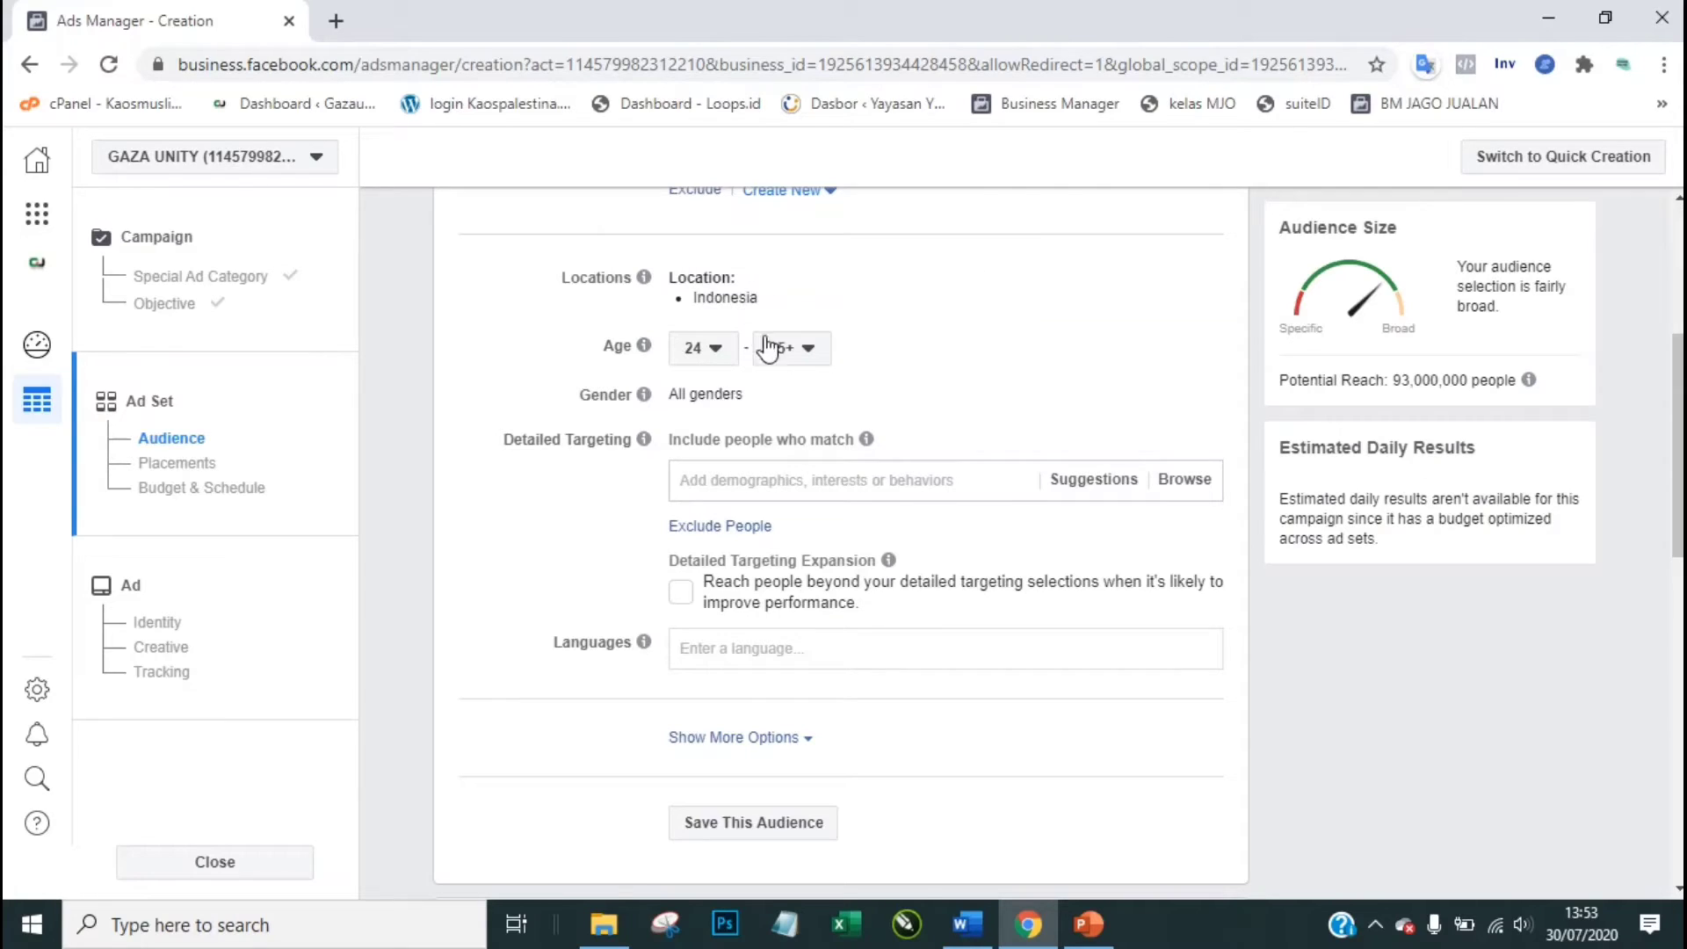
left_click(796, 351)
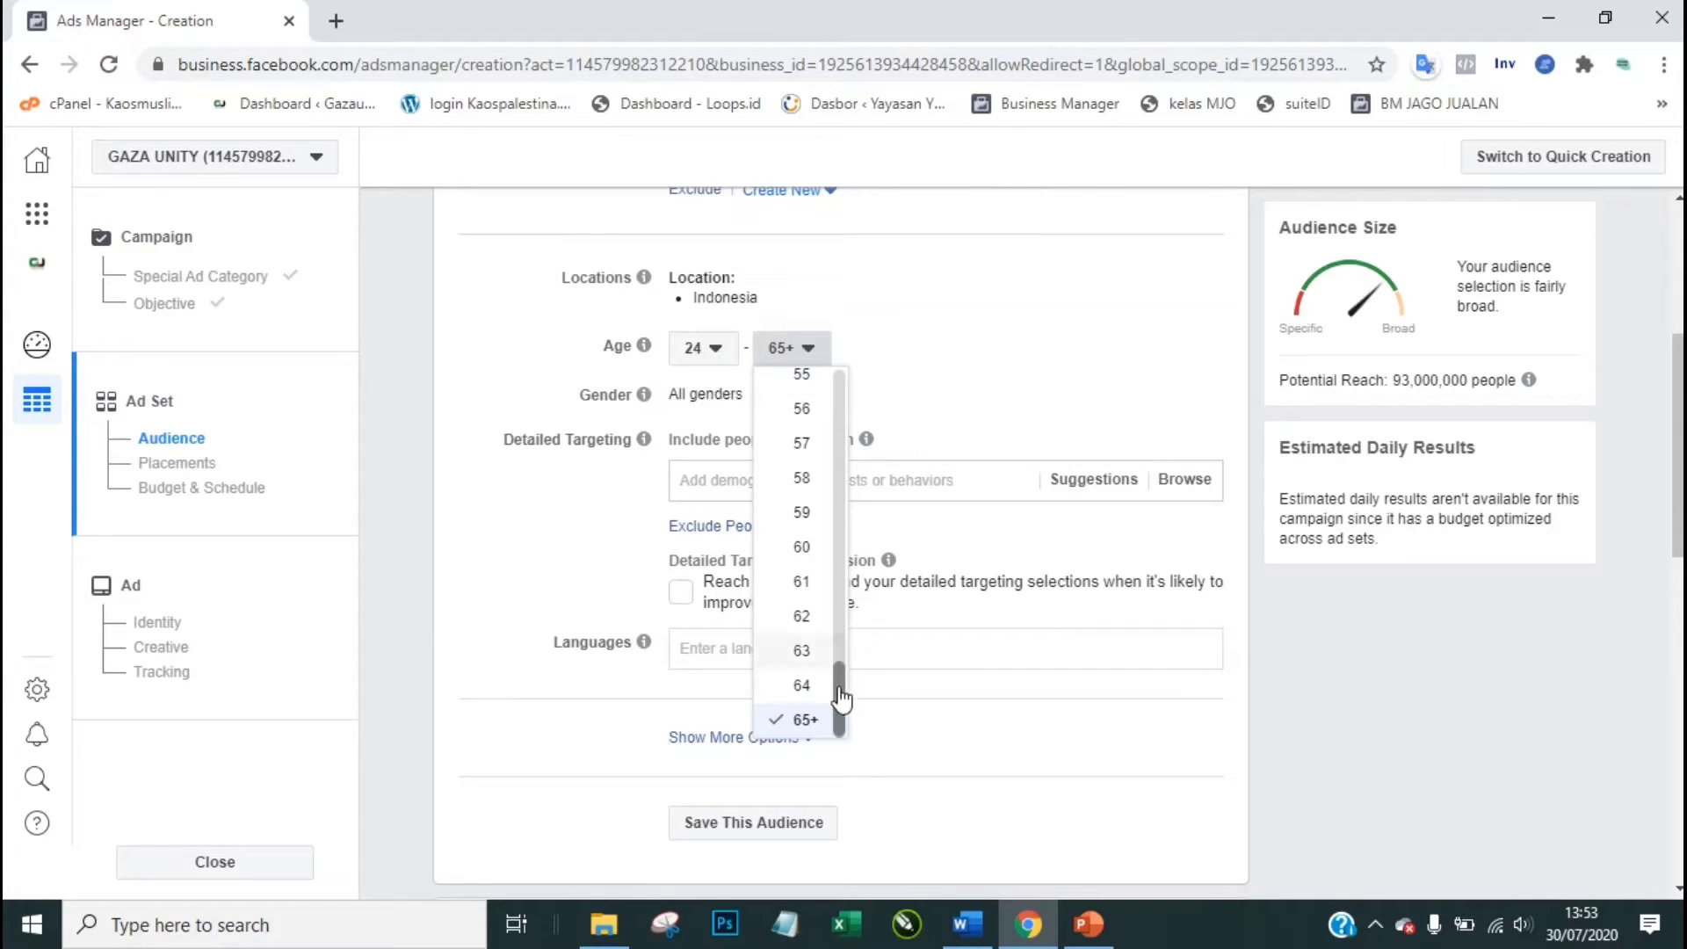
left_click_drag(840, 689, 836, 671)
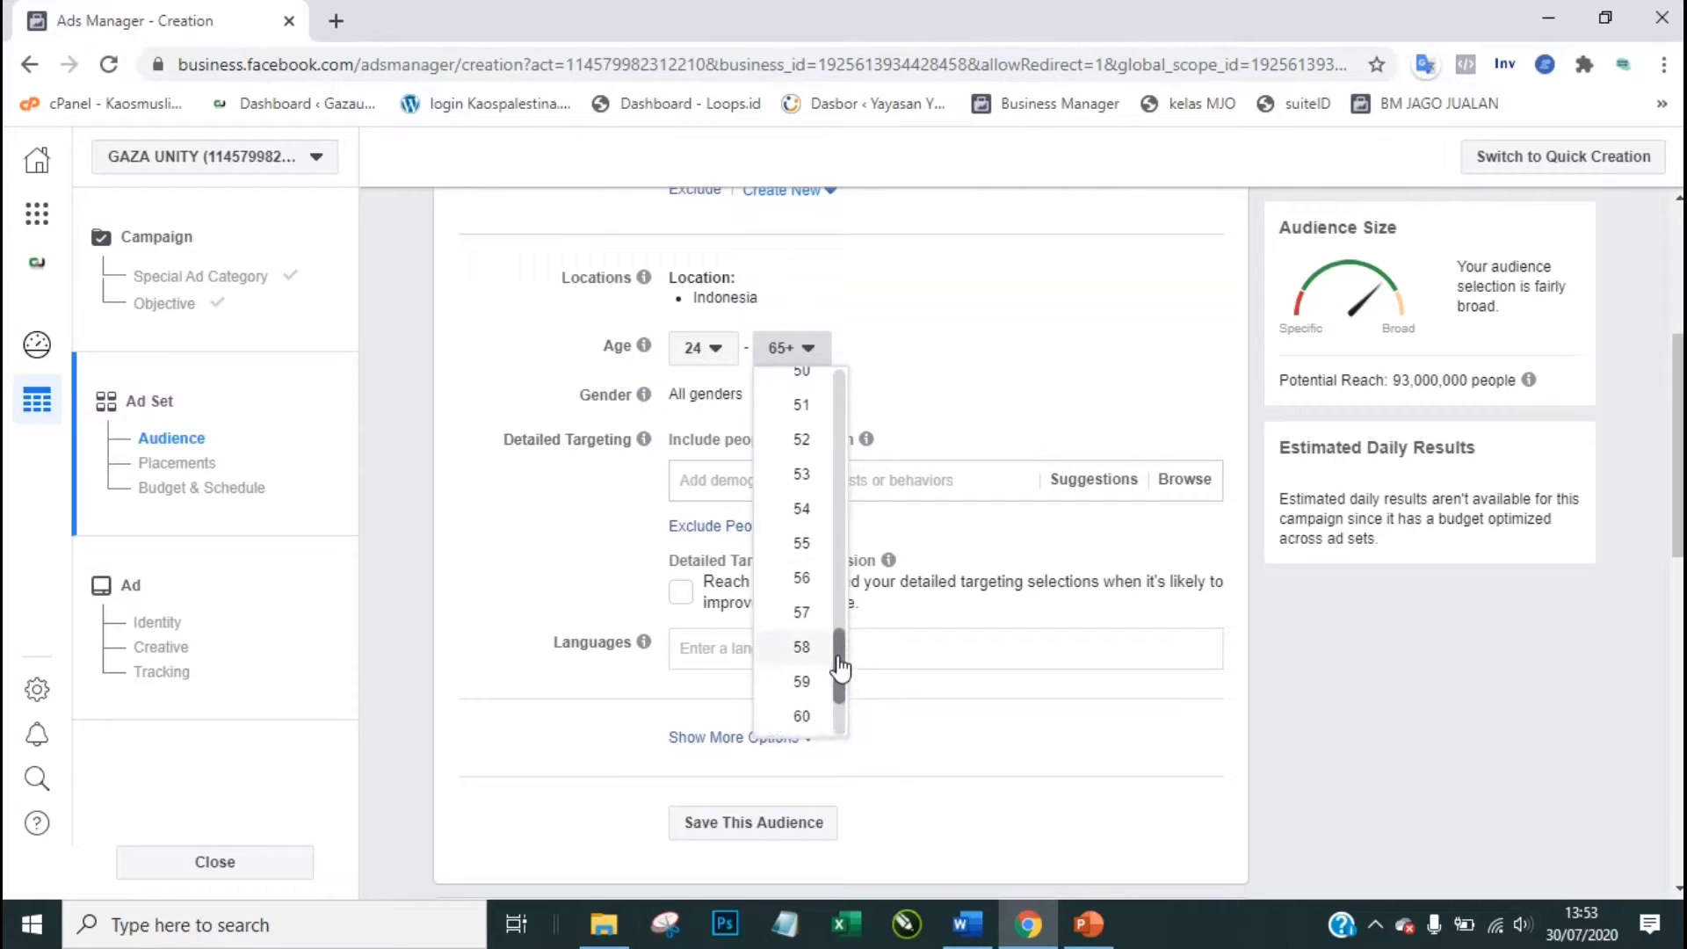
left_click(796, 514)
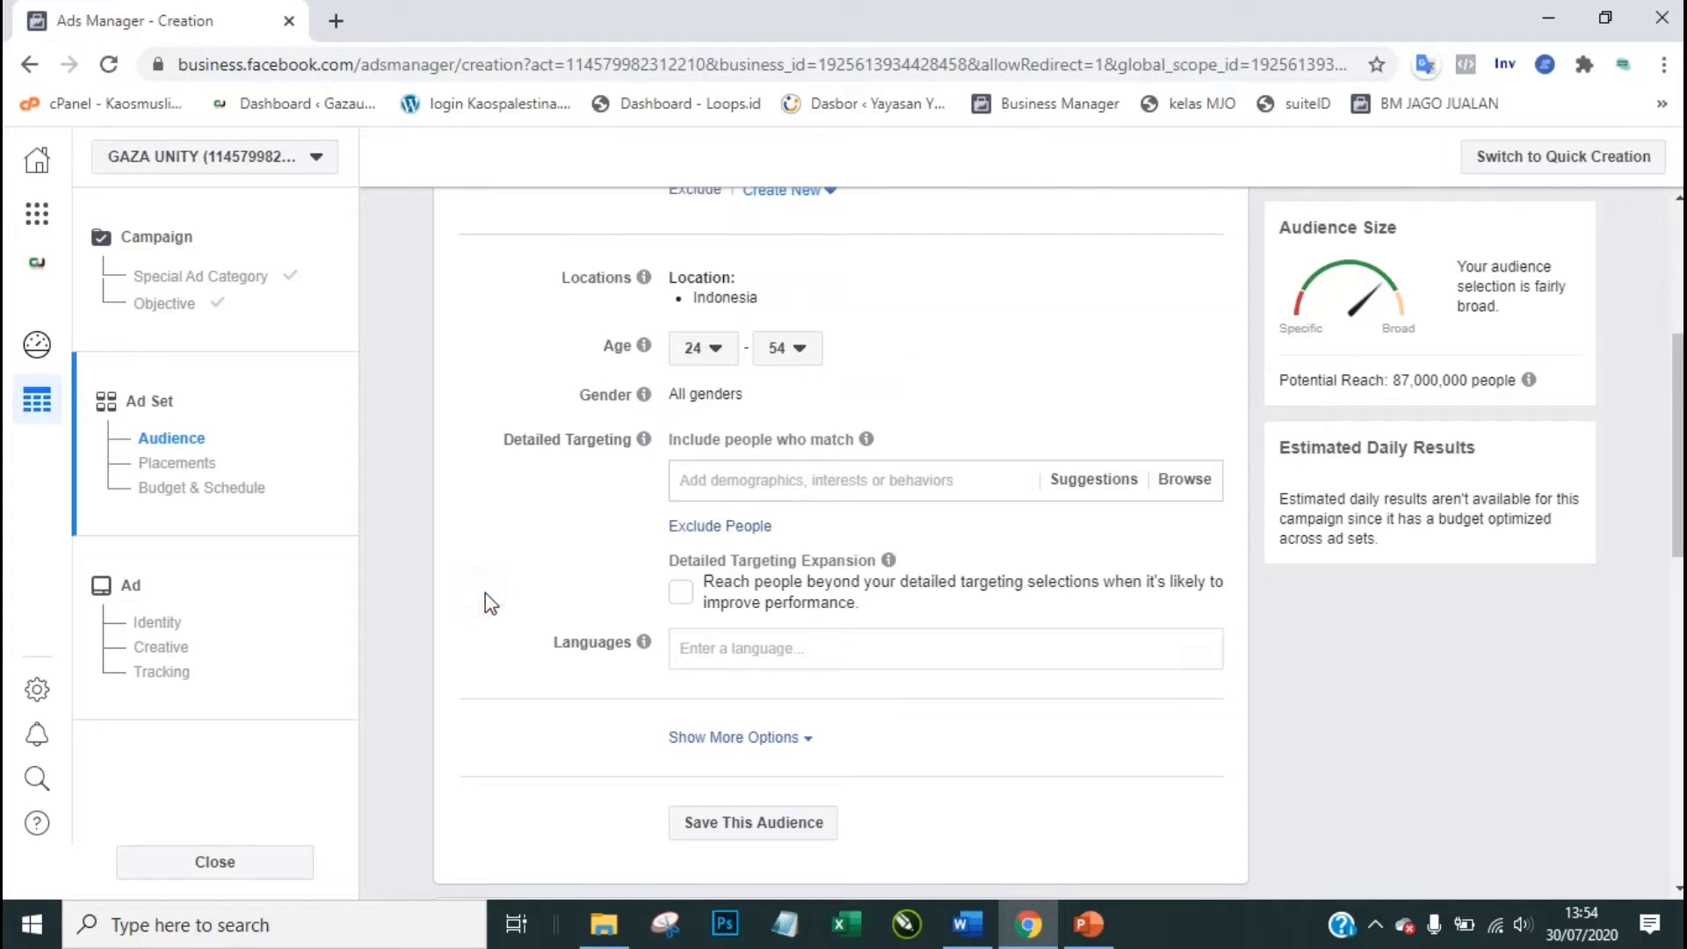
Step: Show the additional audience options and add a Facebook Pages connection that excludes people who like your Page
scroll(488, 604, "down", 4)
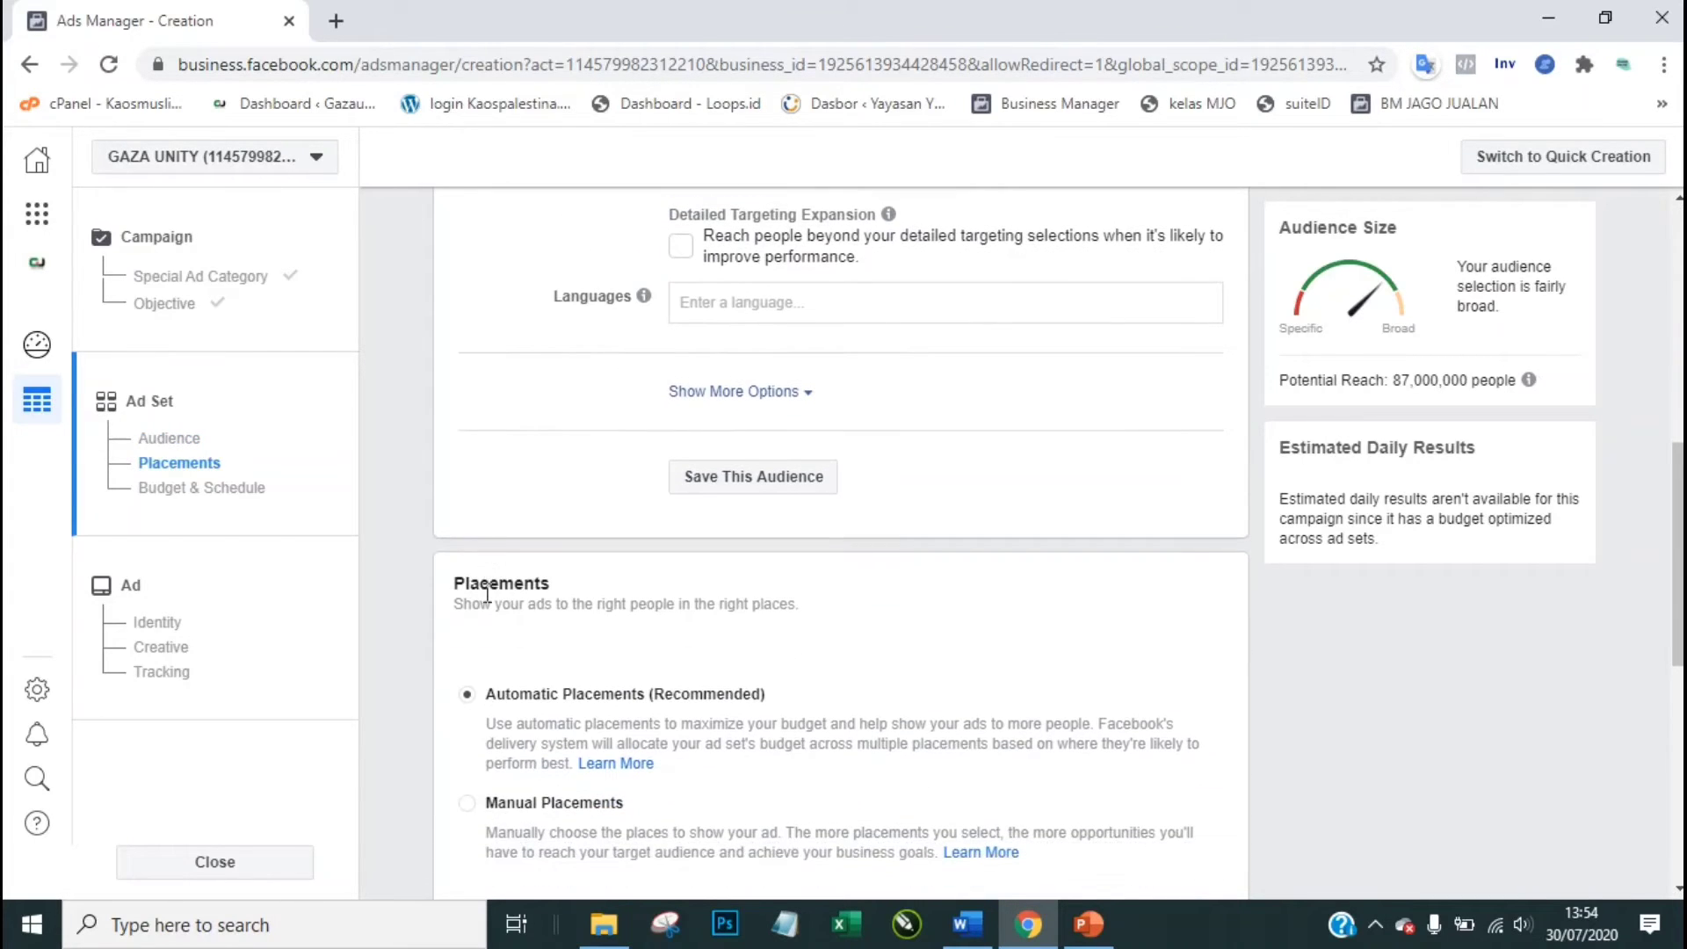
left_click(699, 392)
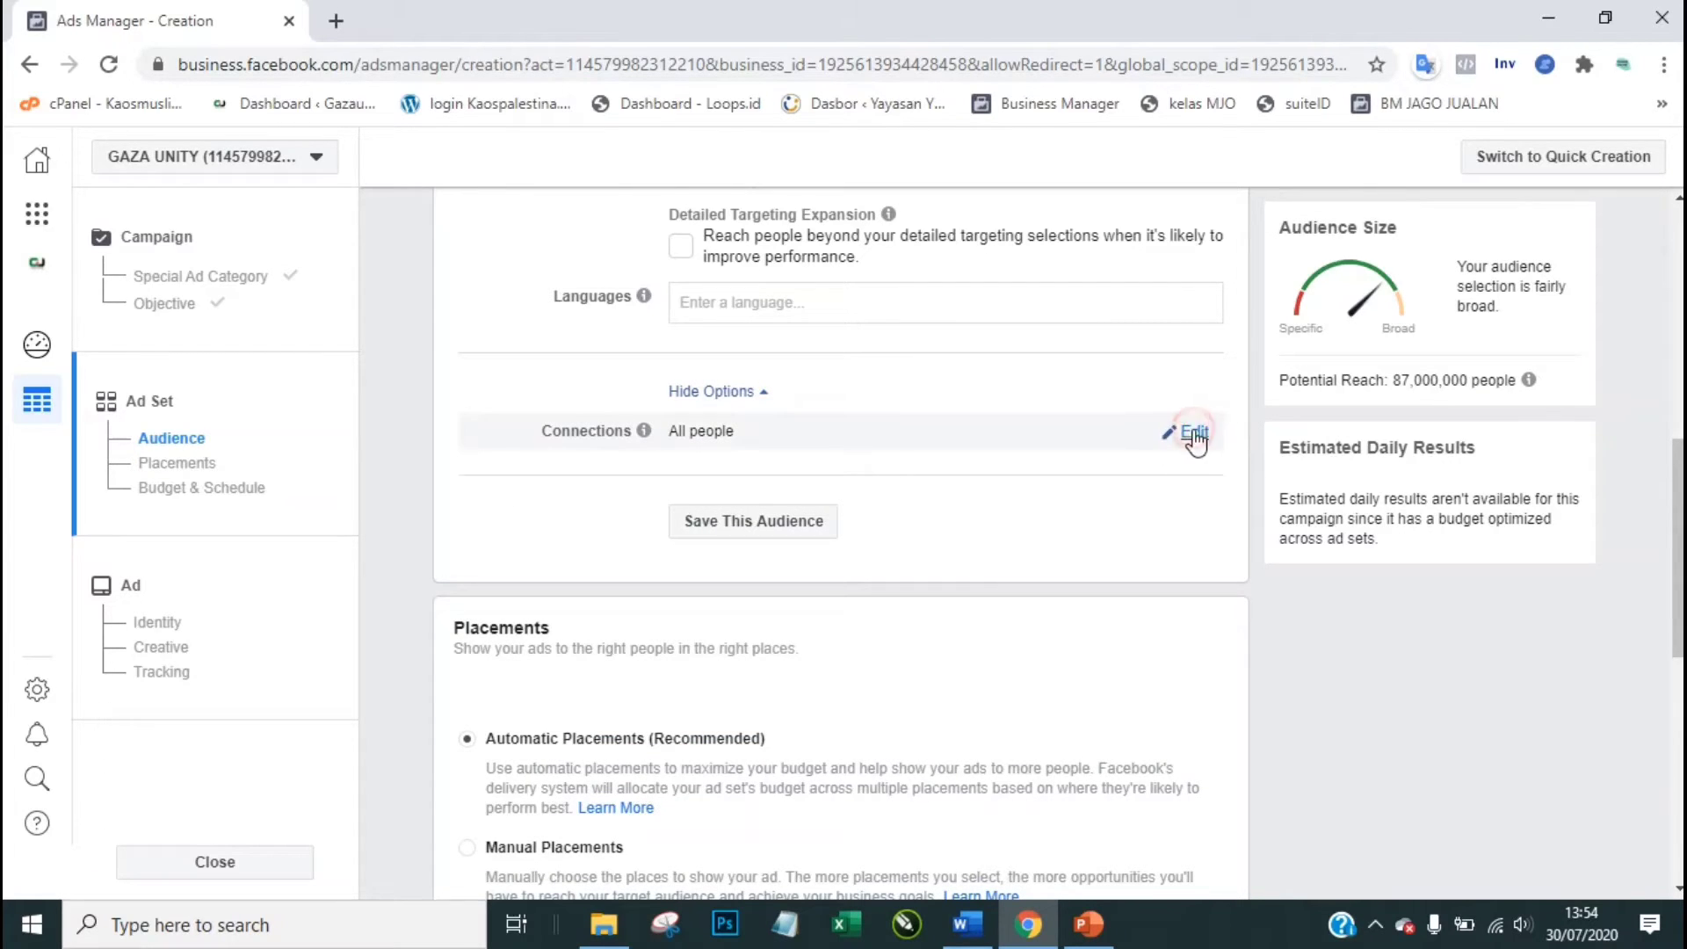
left_click(1193, 431)
left_click(861, 446)
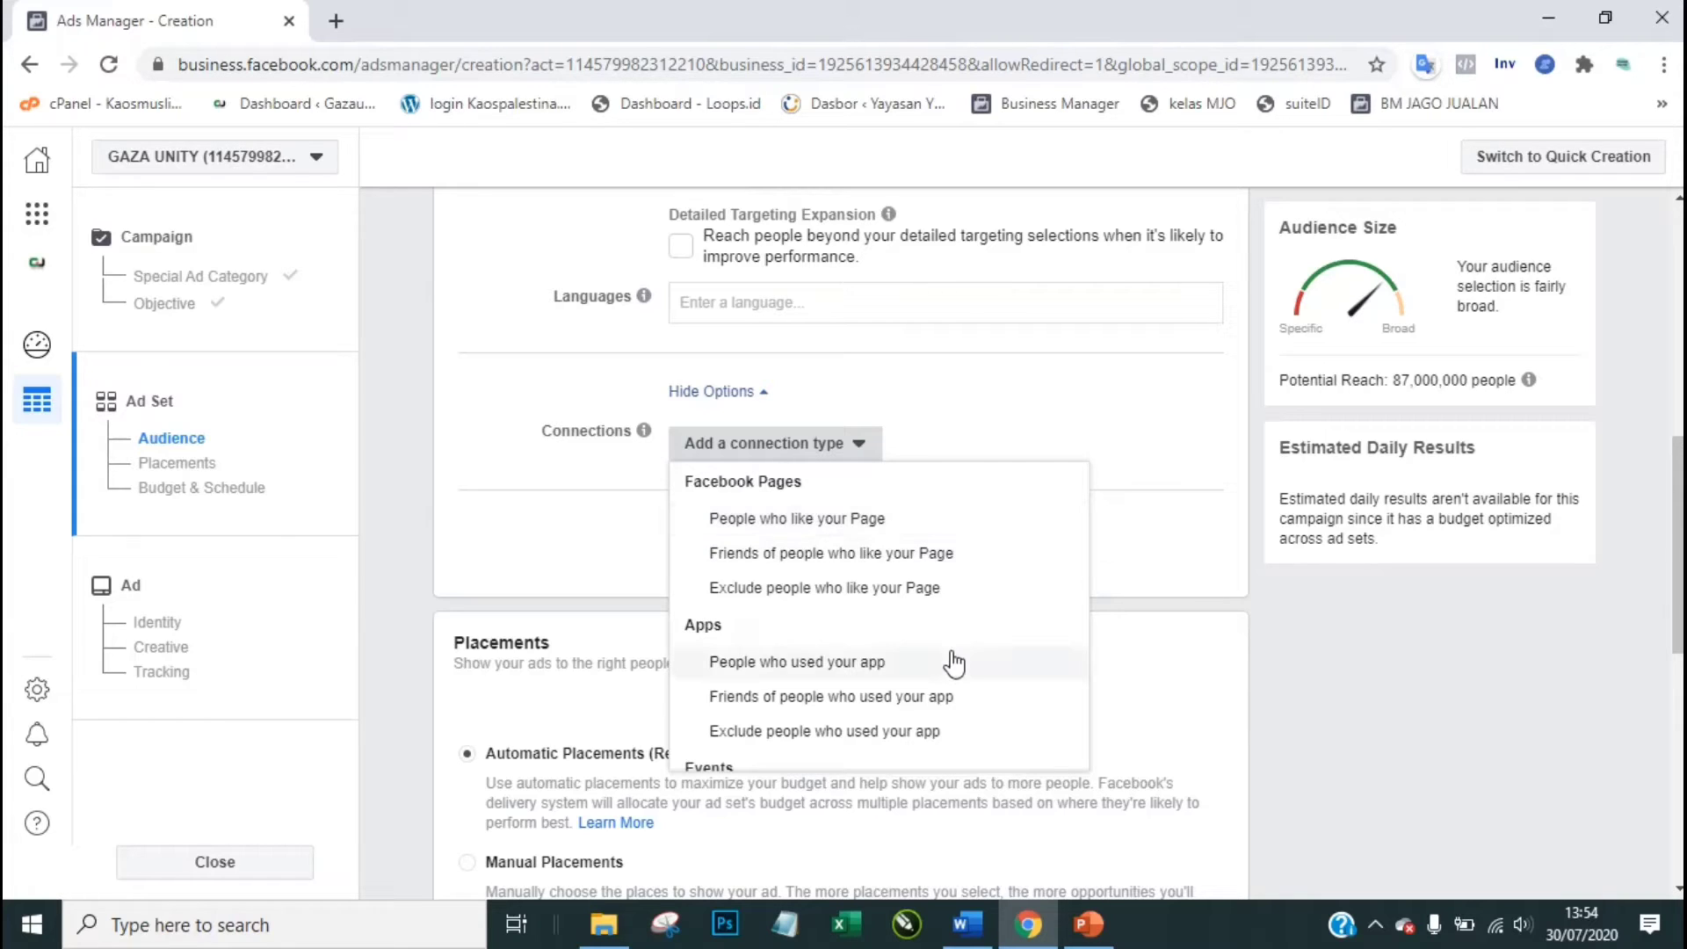
key("Down")
key("Down")
key("Down")
key("Down")
key("Down")
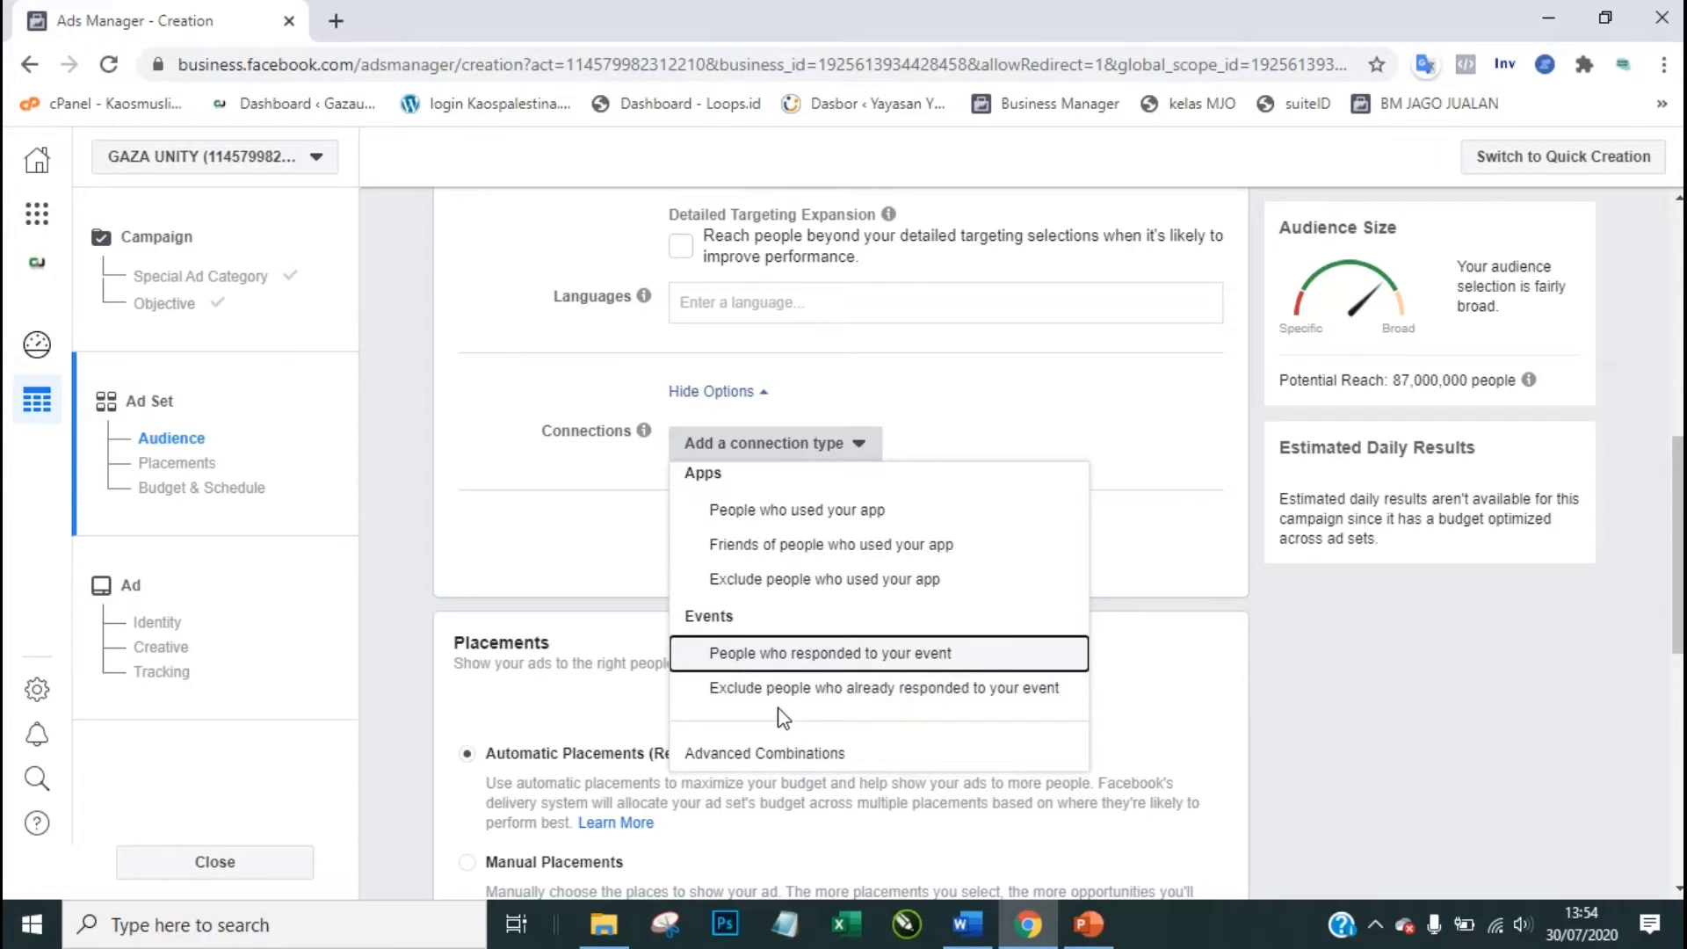
key("Down")
key("Down")
key("Up")
key("Up")
key("Up")
key("Up")
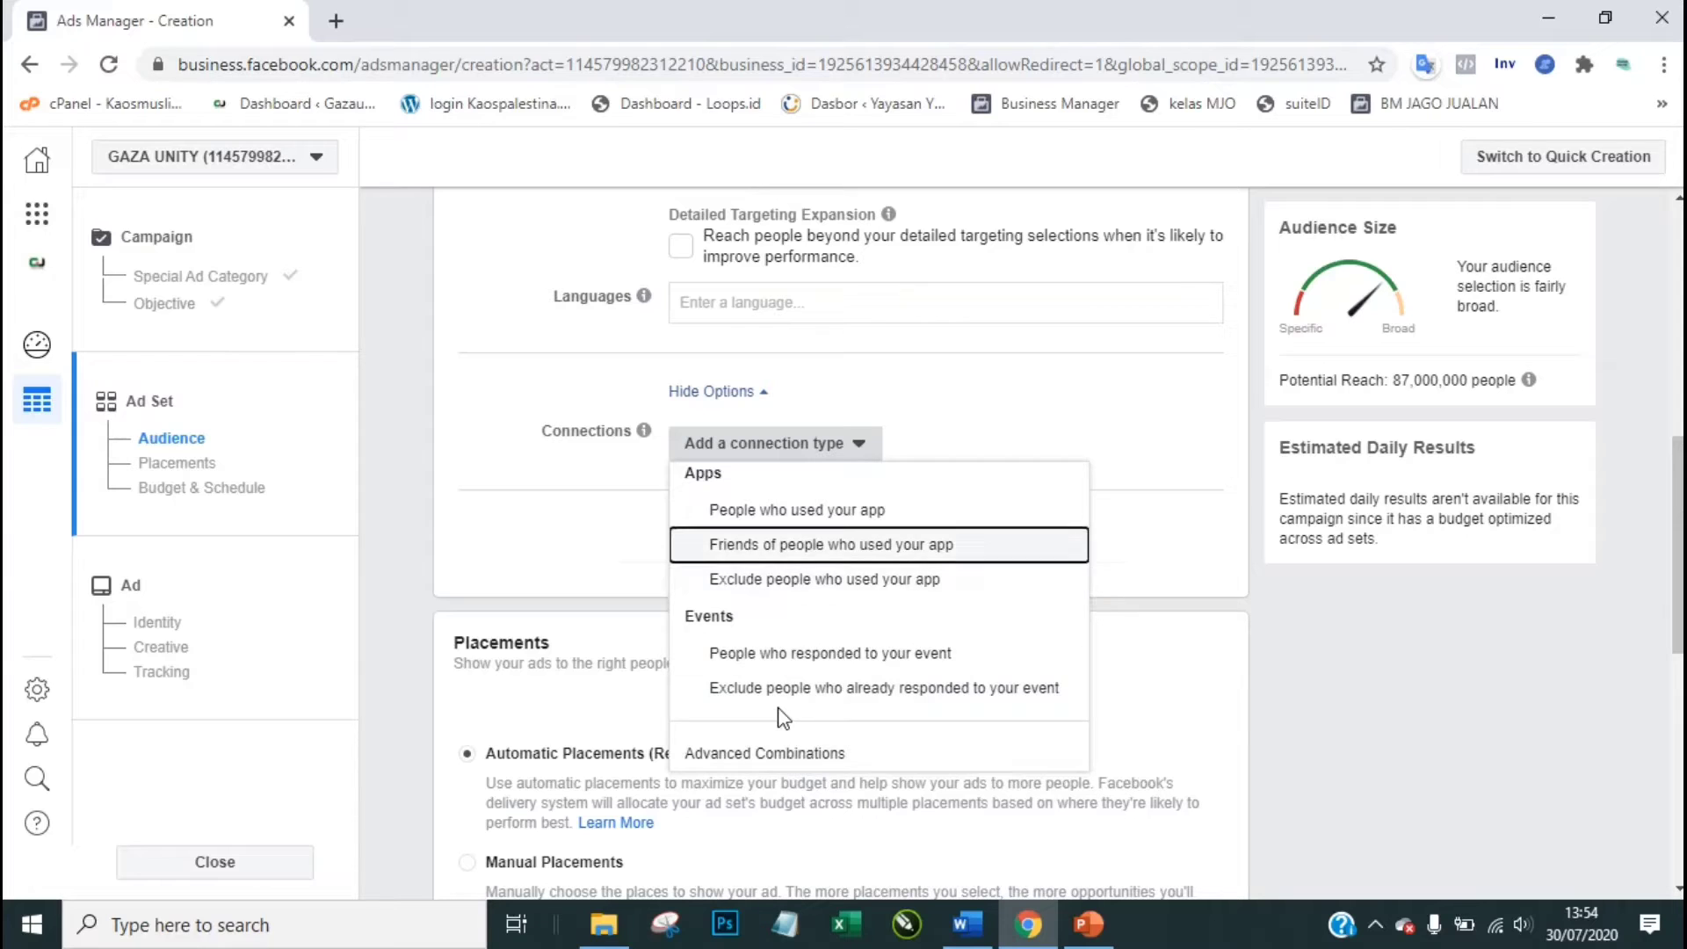
key("Up")
key("Up")
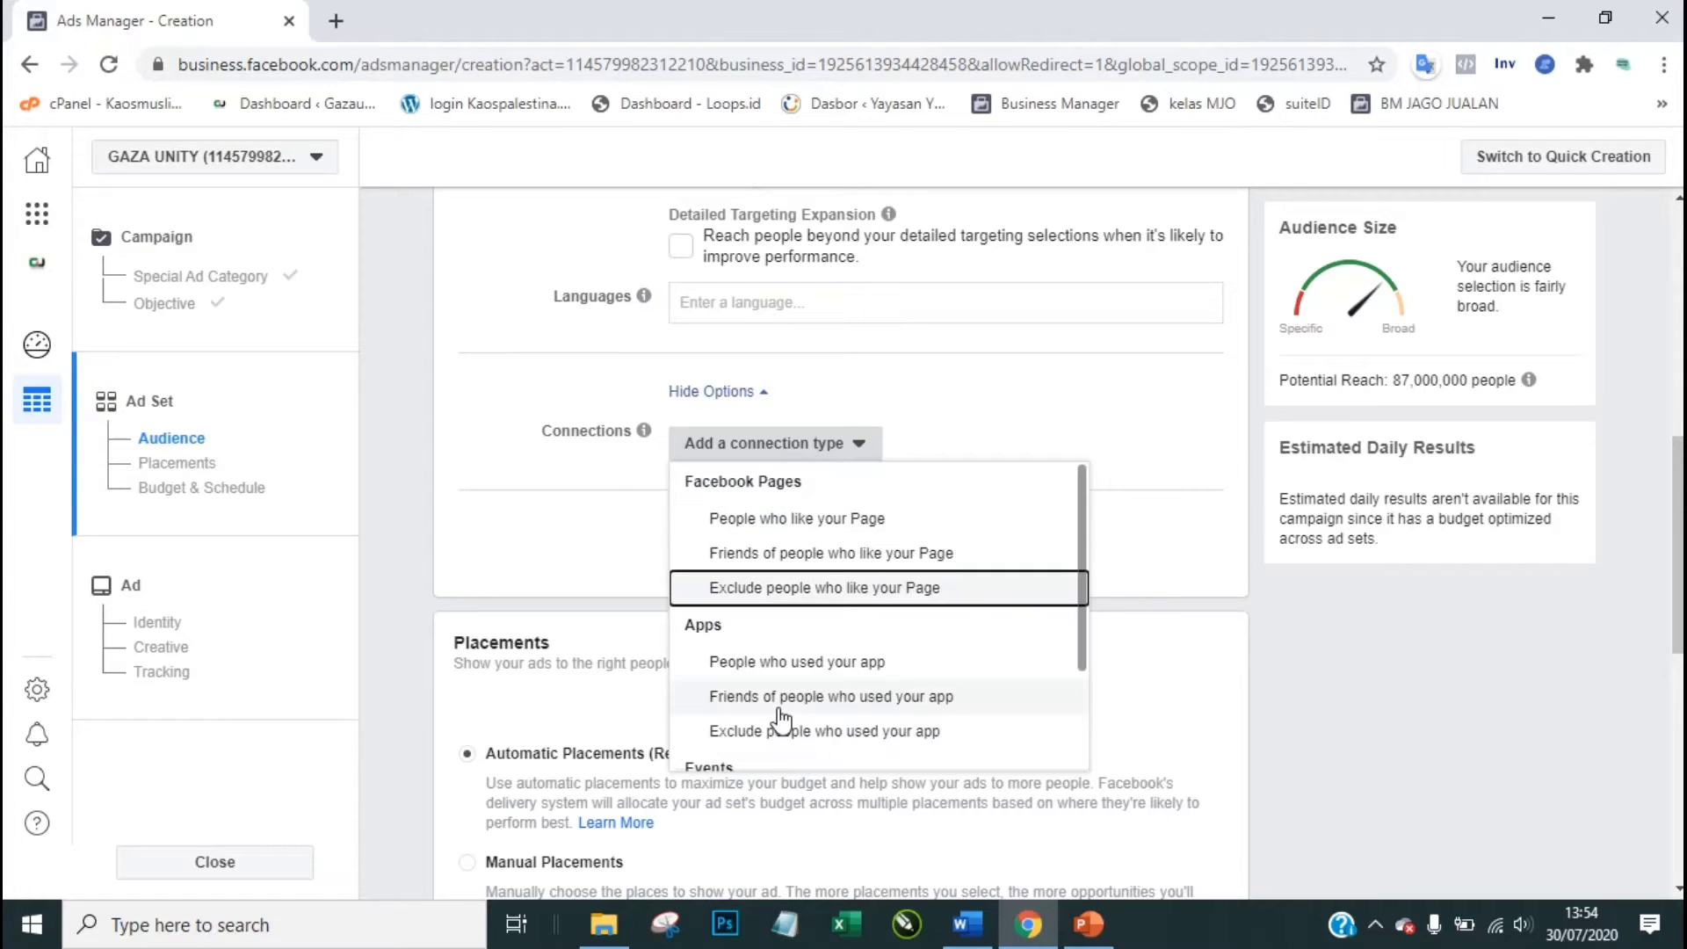
left_click(956, 598)
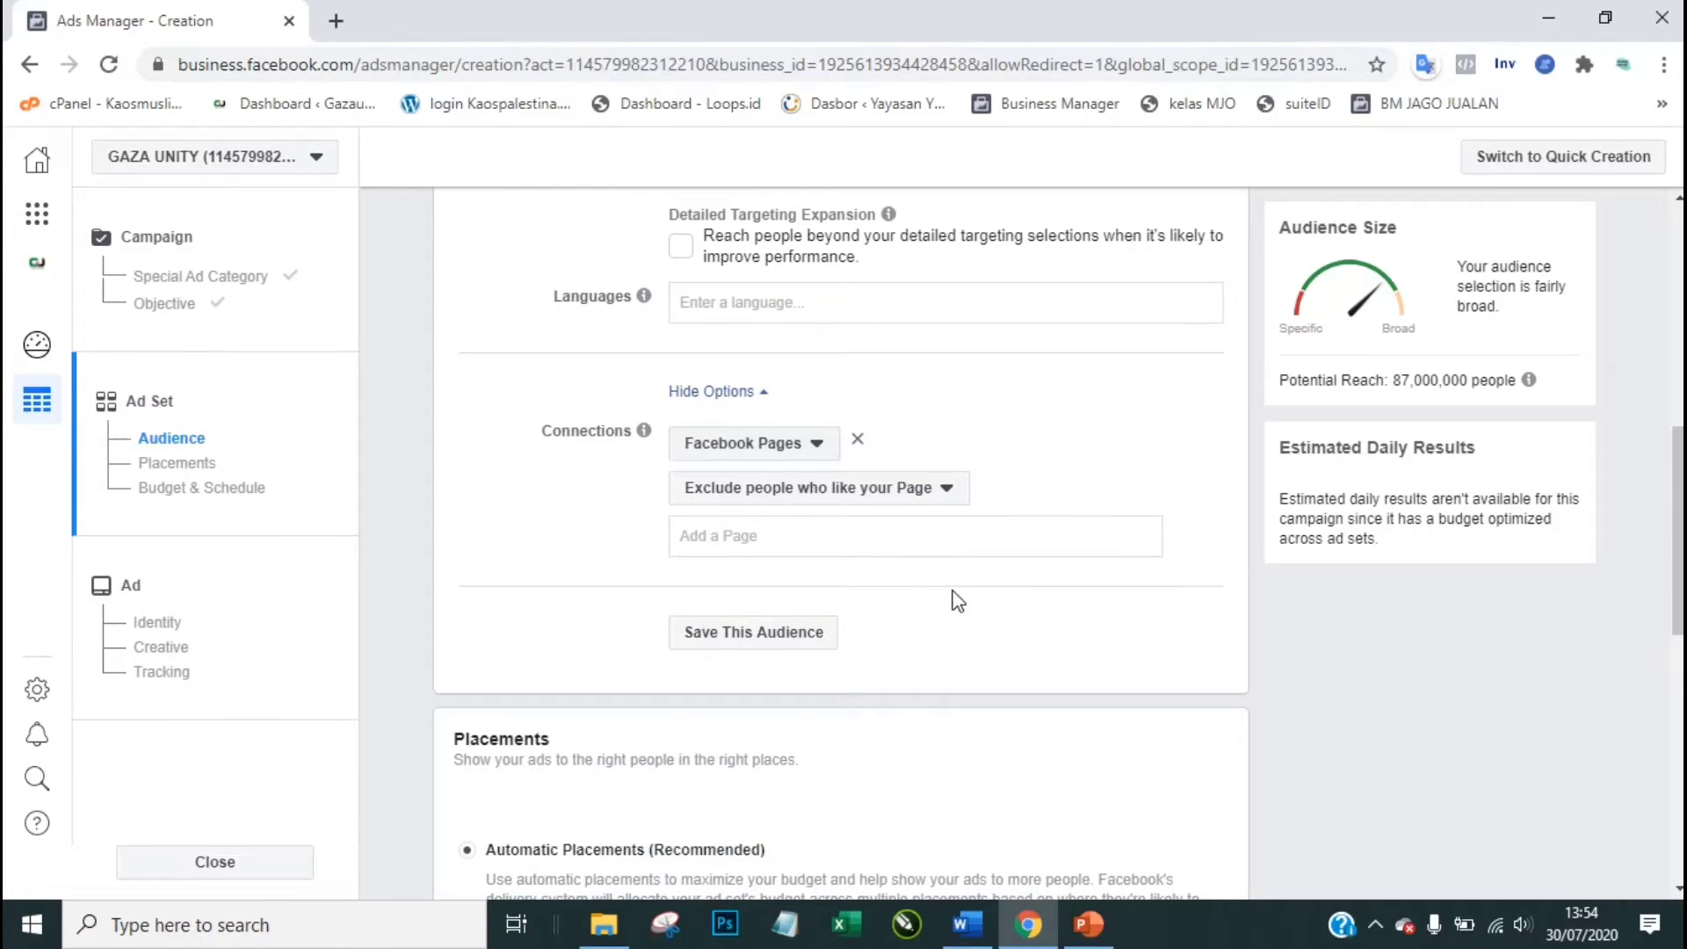
left_click(516, 532)
Step: Switch the ad set from automatic to Manual Placements
scroll(518, 534, "down", 5)
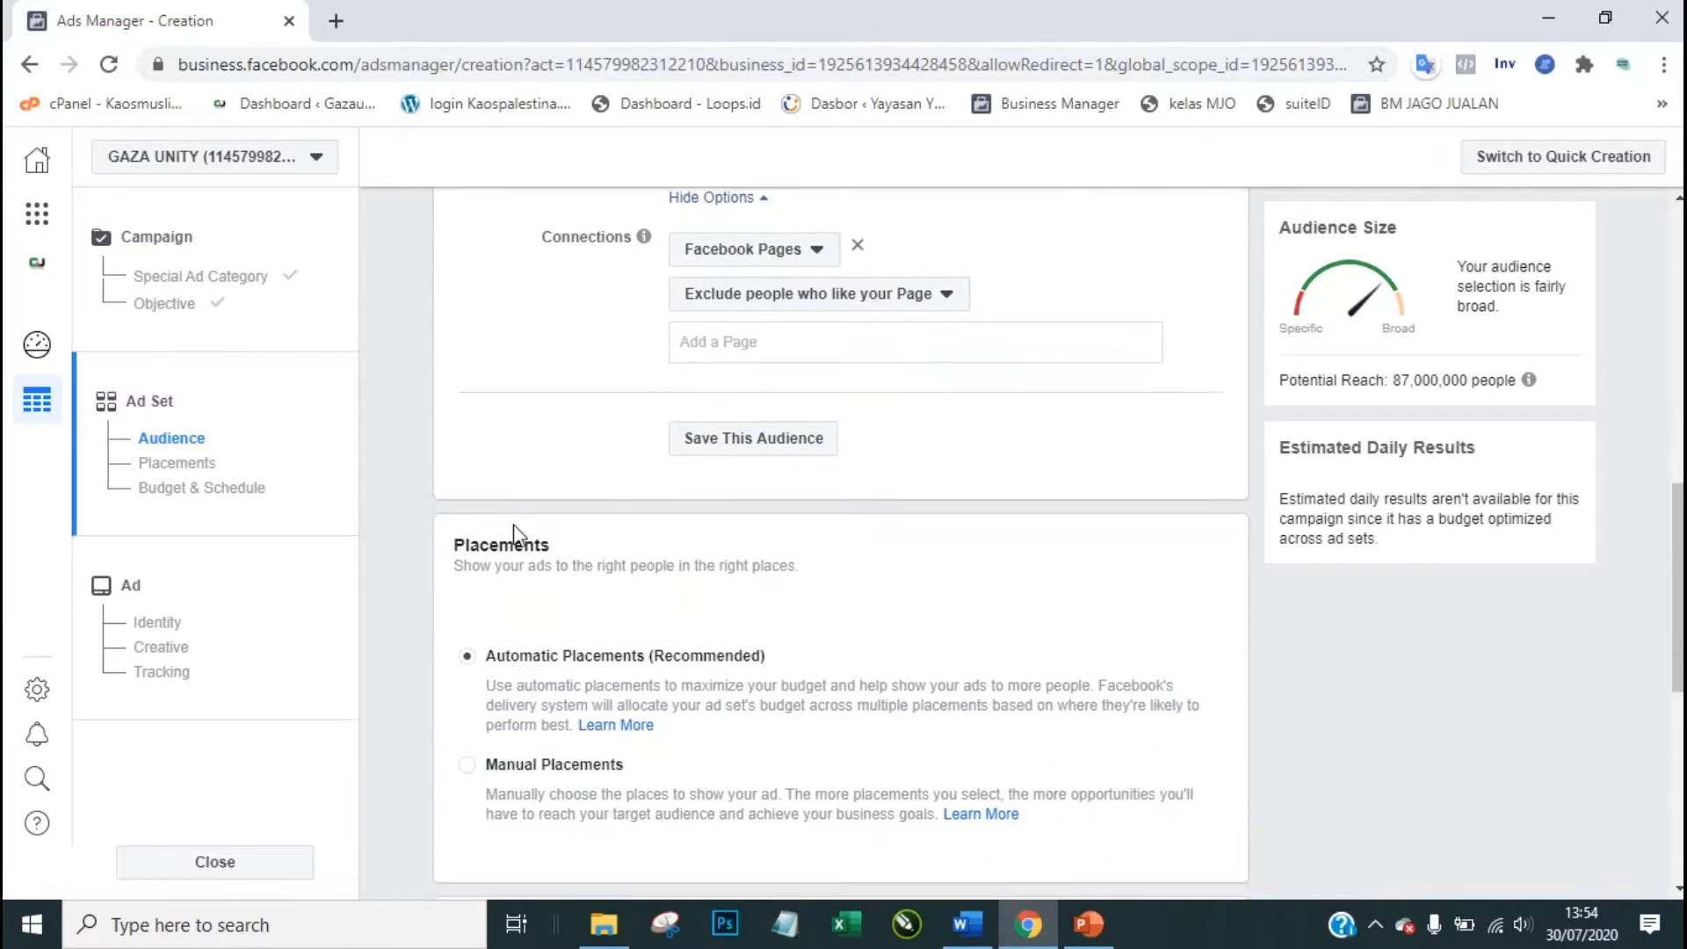
scroll(516, 535, "down", 1)
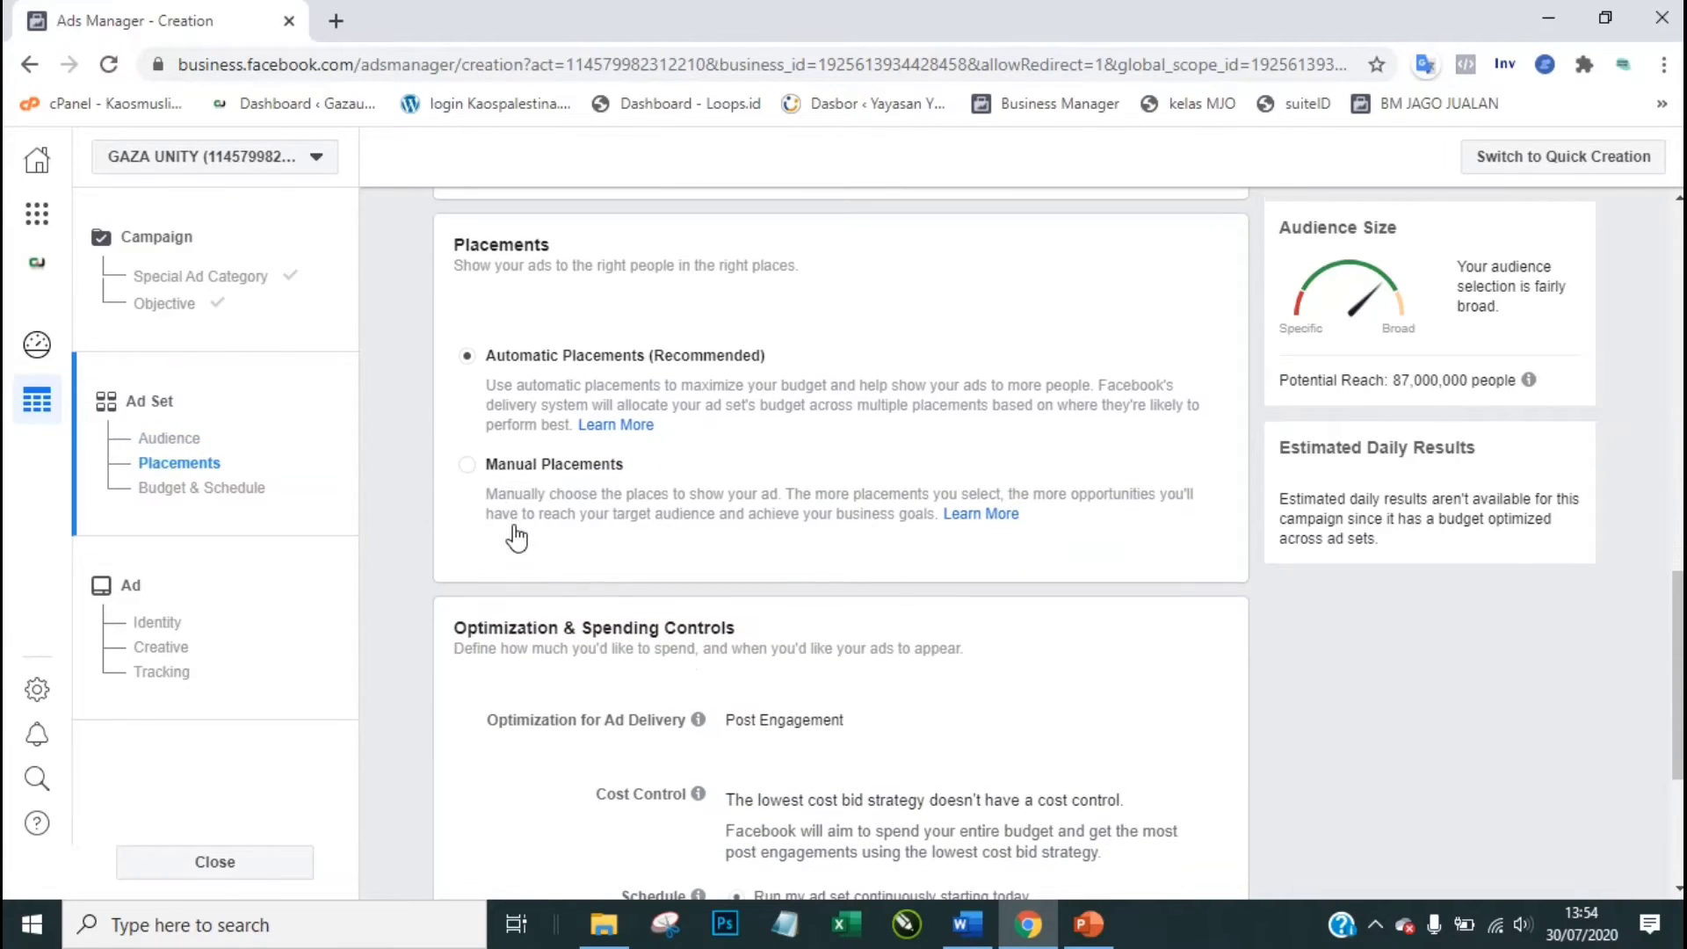
left_click(467, 466)
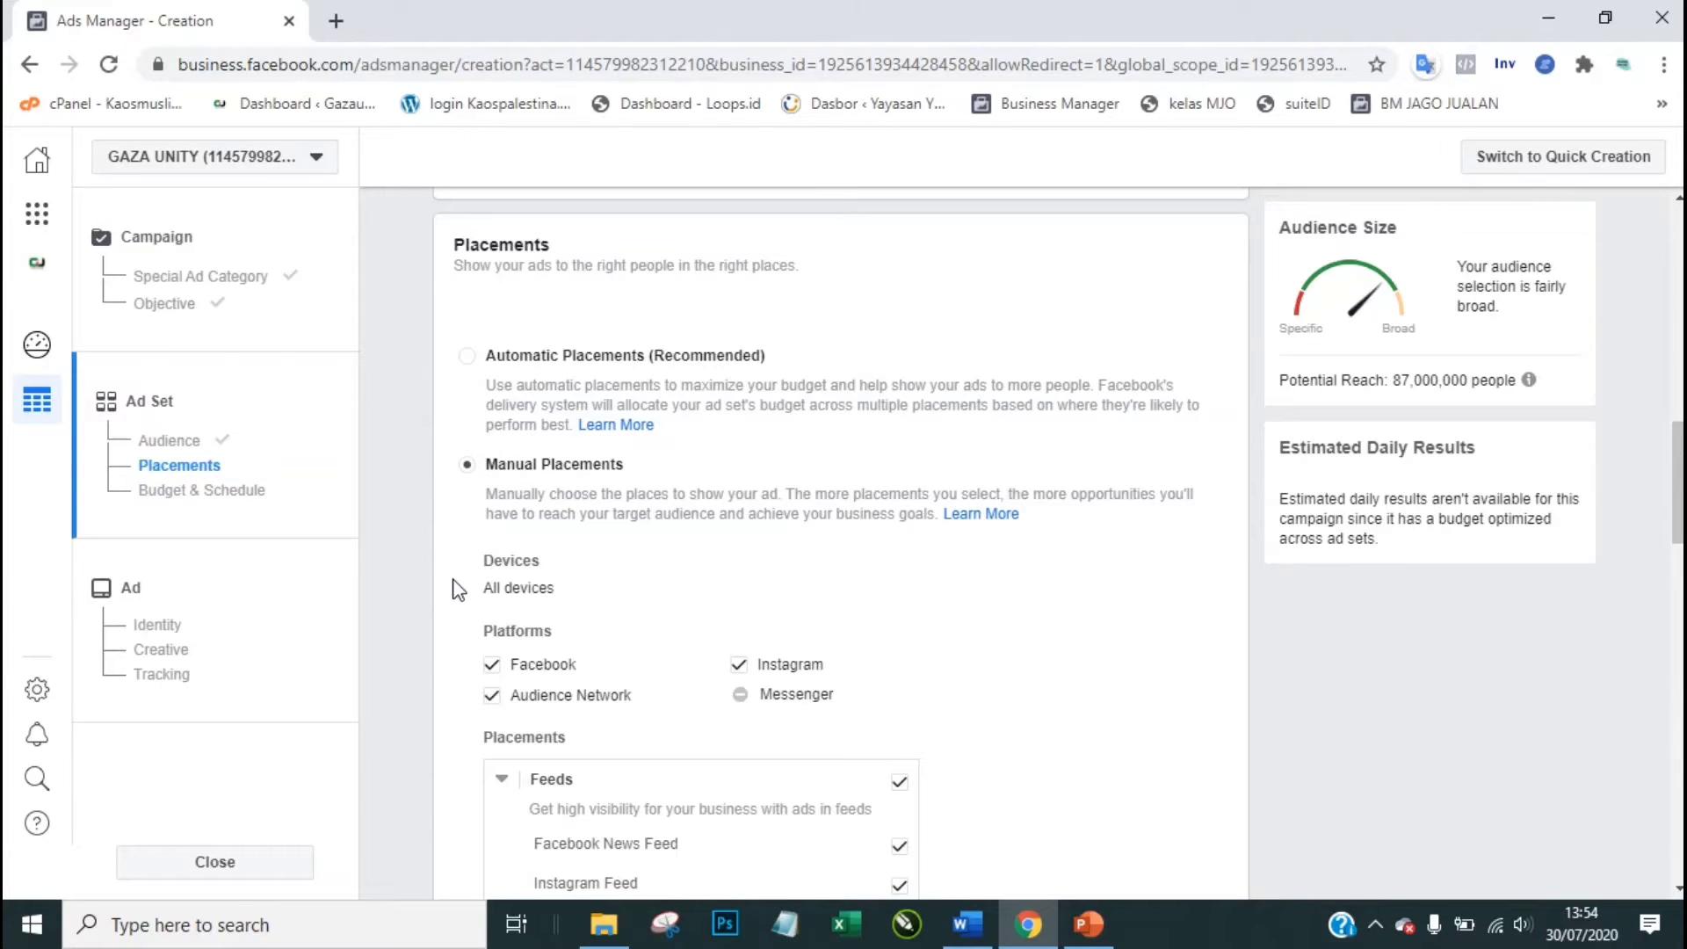
Step: Edit the placement devices and exclude Desktop so that only Mobile is targeted
scroll(458, 589, "down", 2)
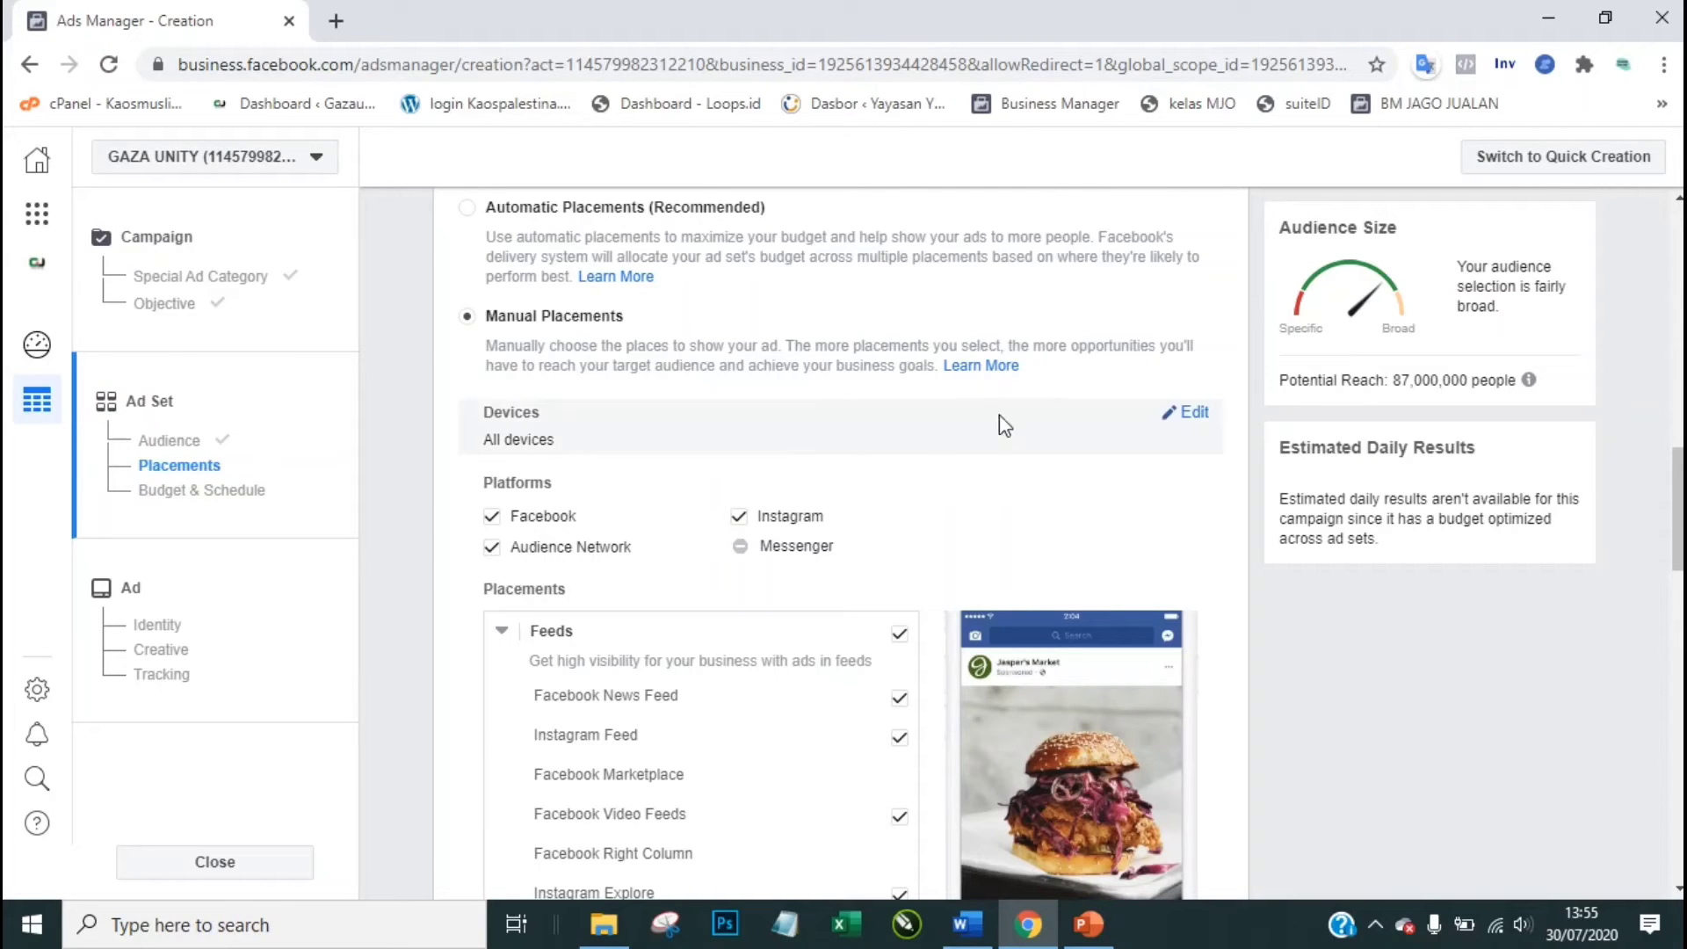
left_click(1193, 413)
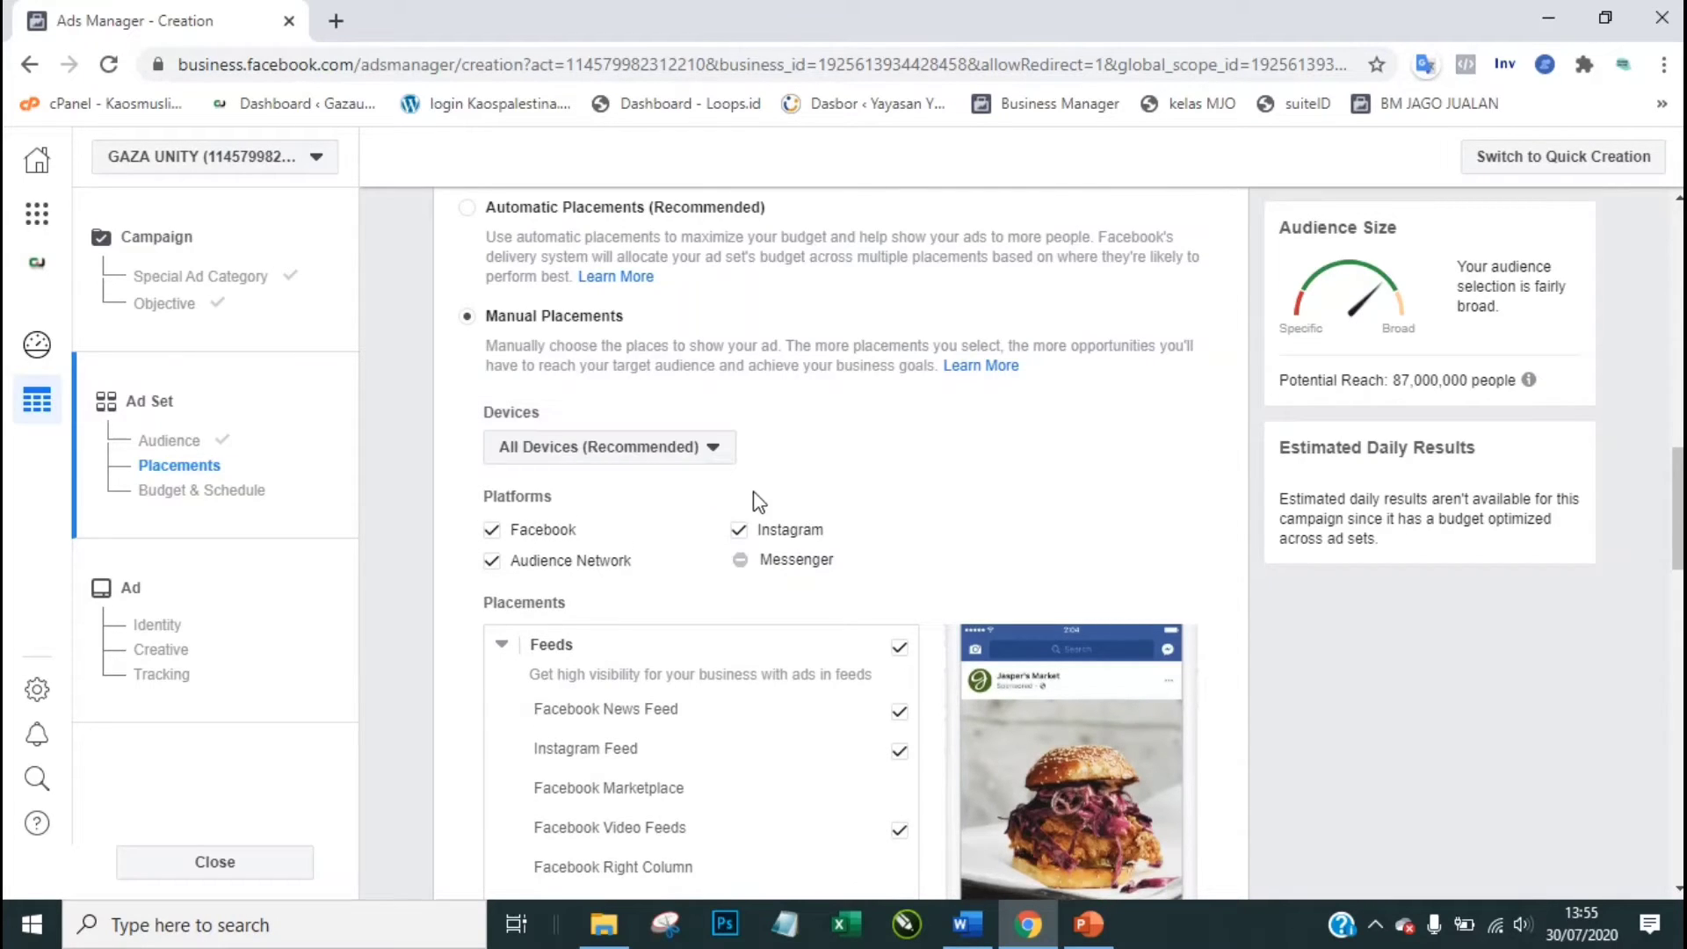
left_click(686, 457)
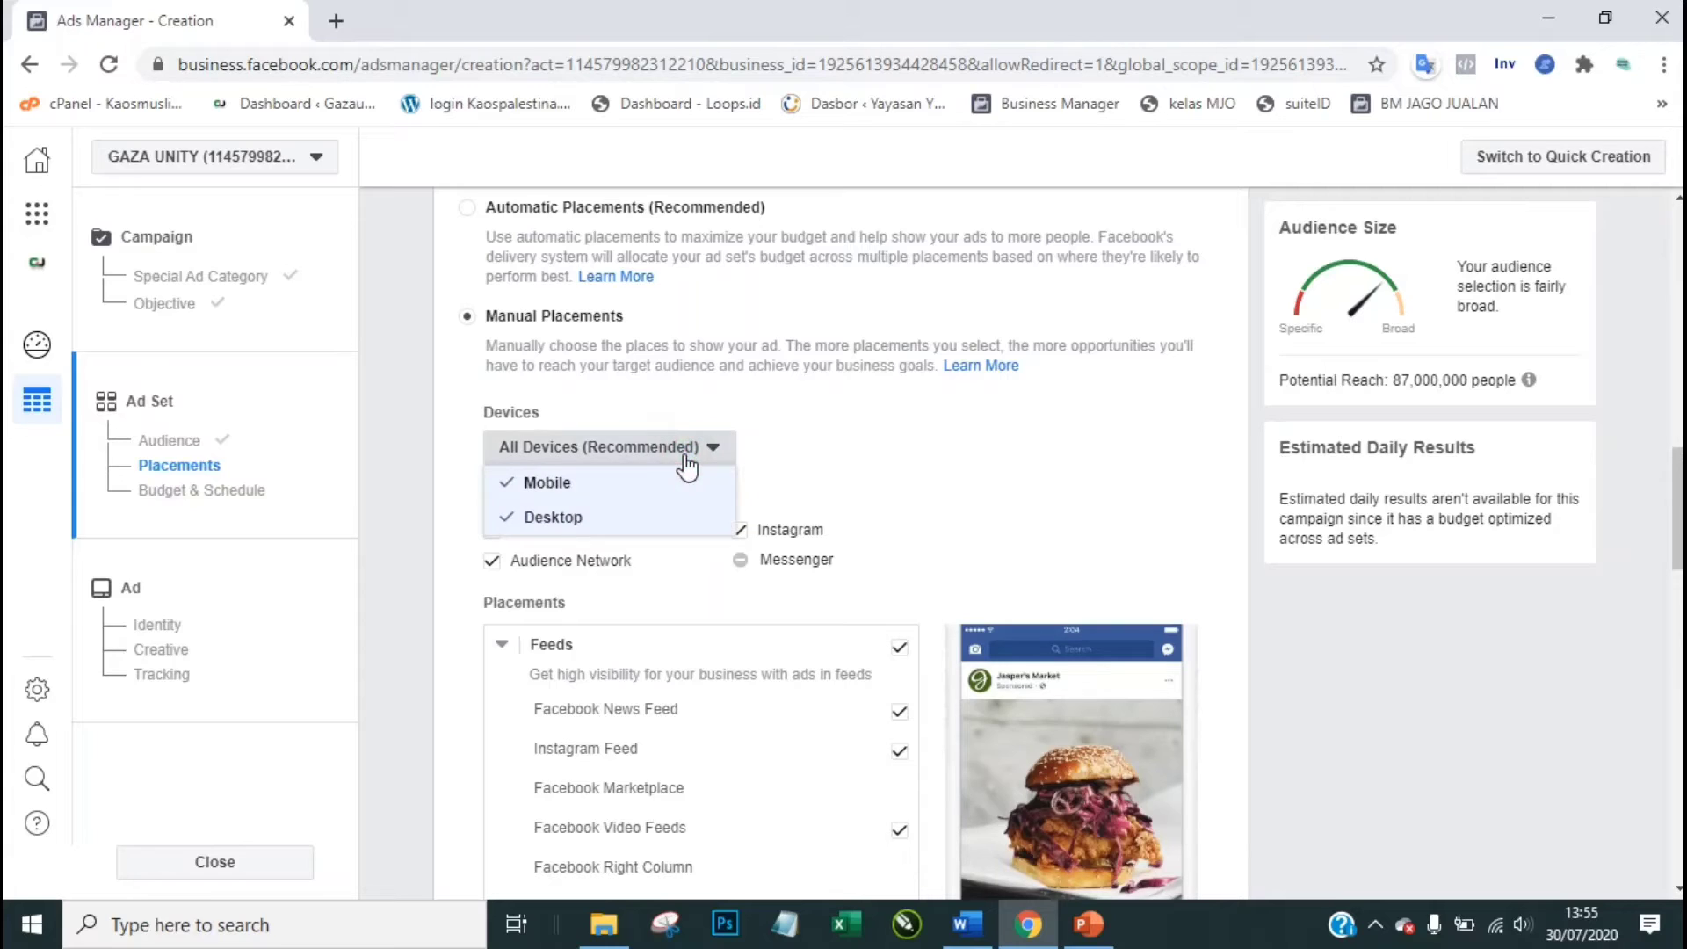
left_click(652, 455)
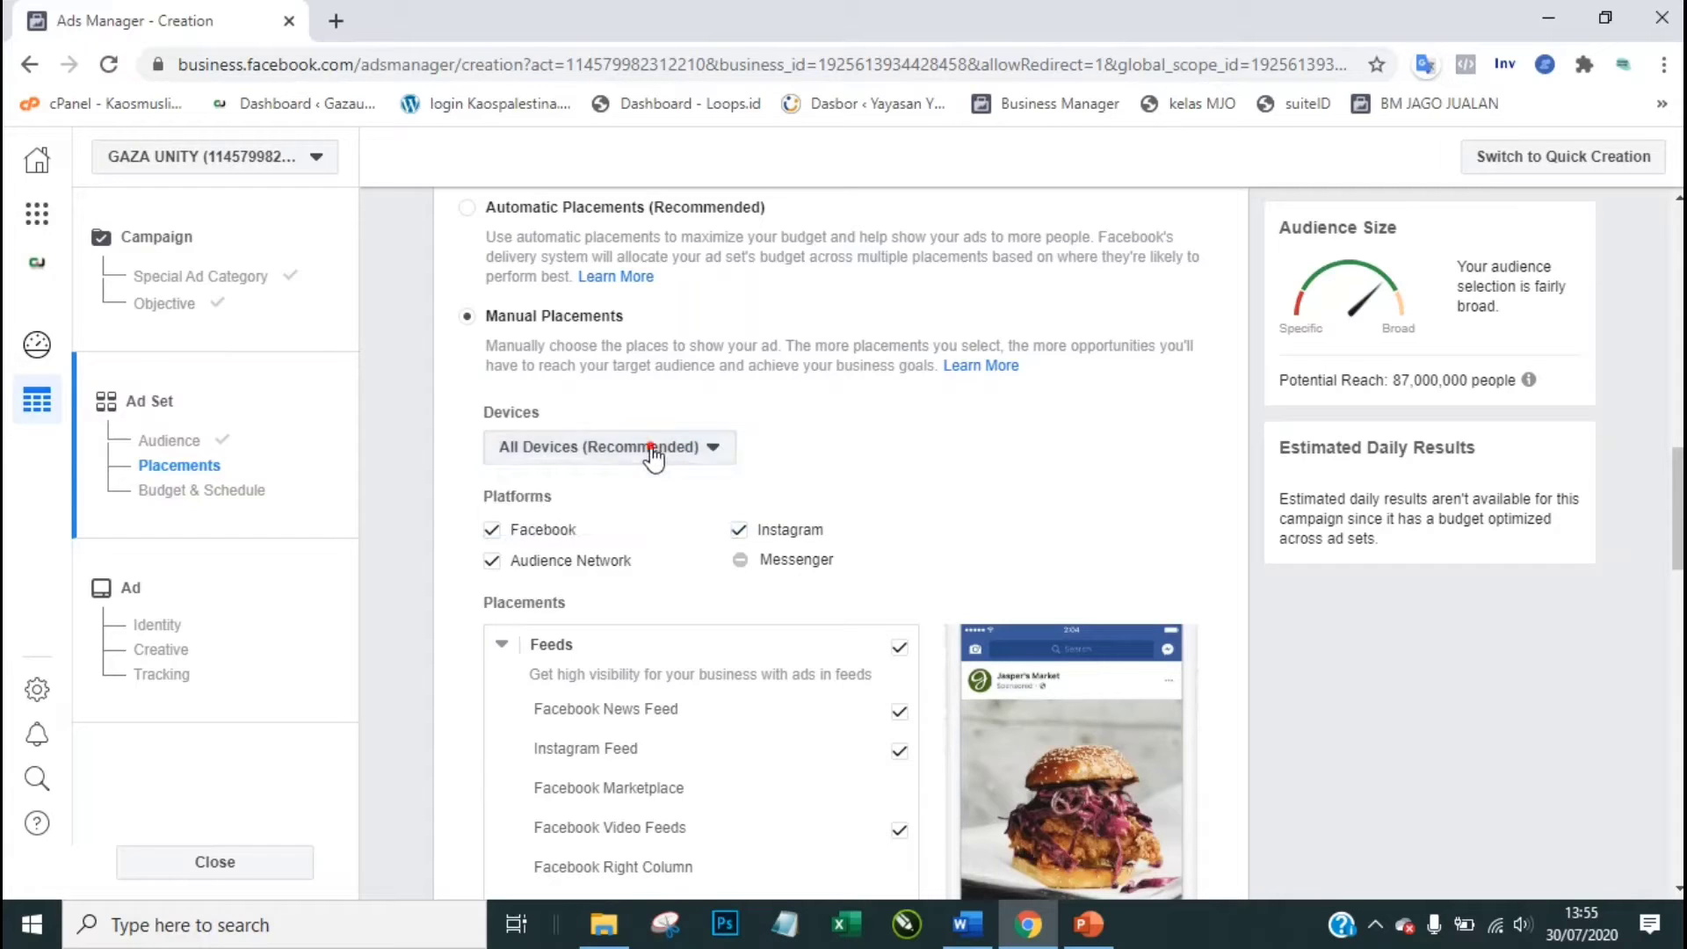
left_click(652, 456)
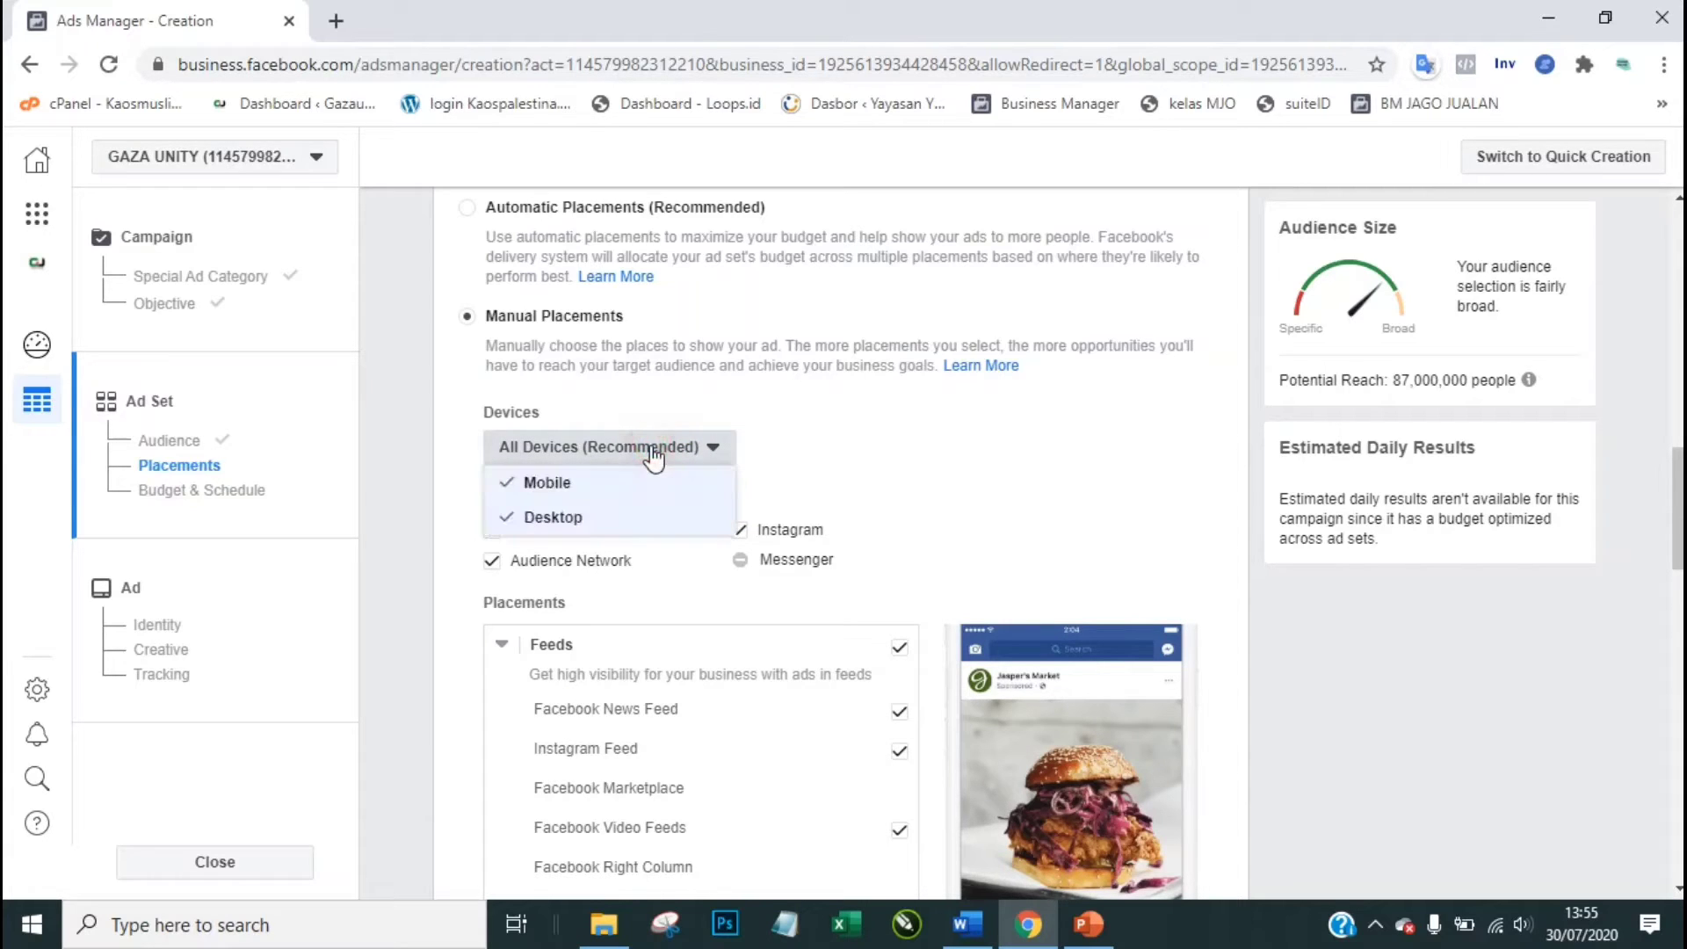
left_click(509, 520)
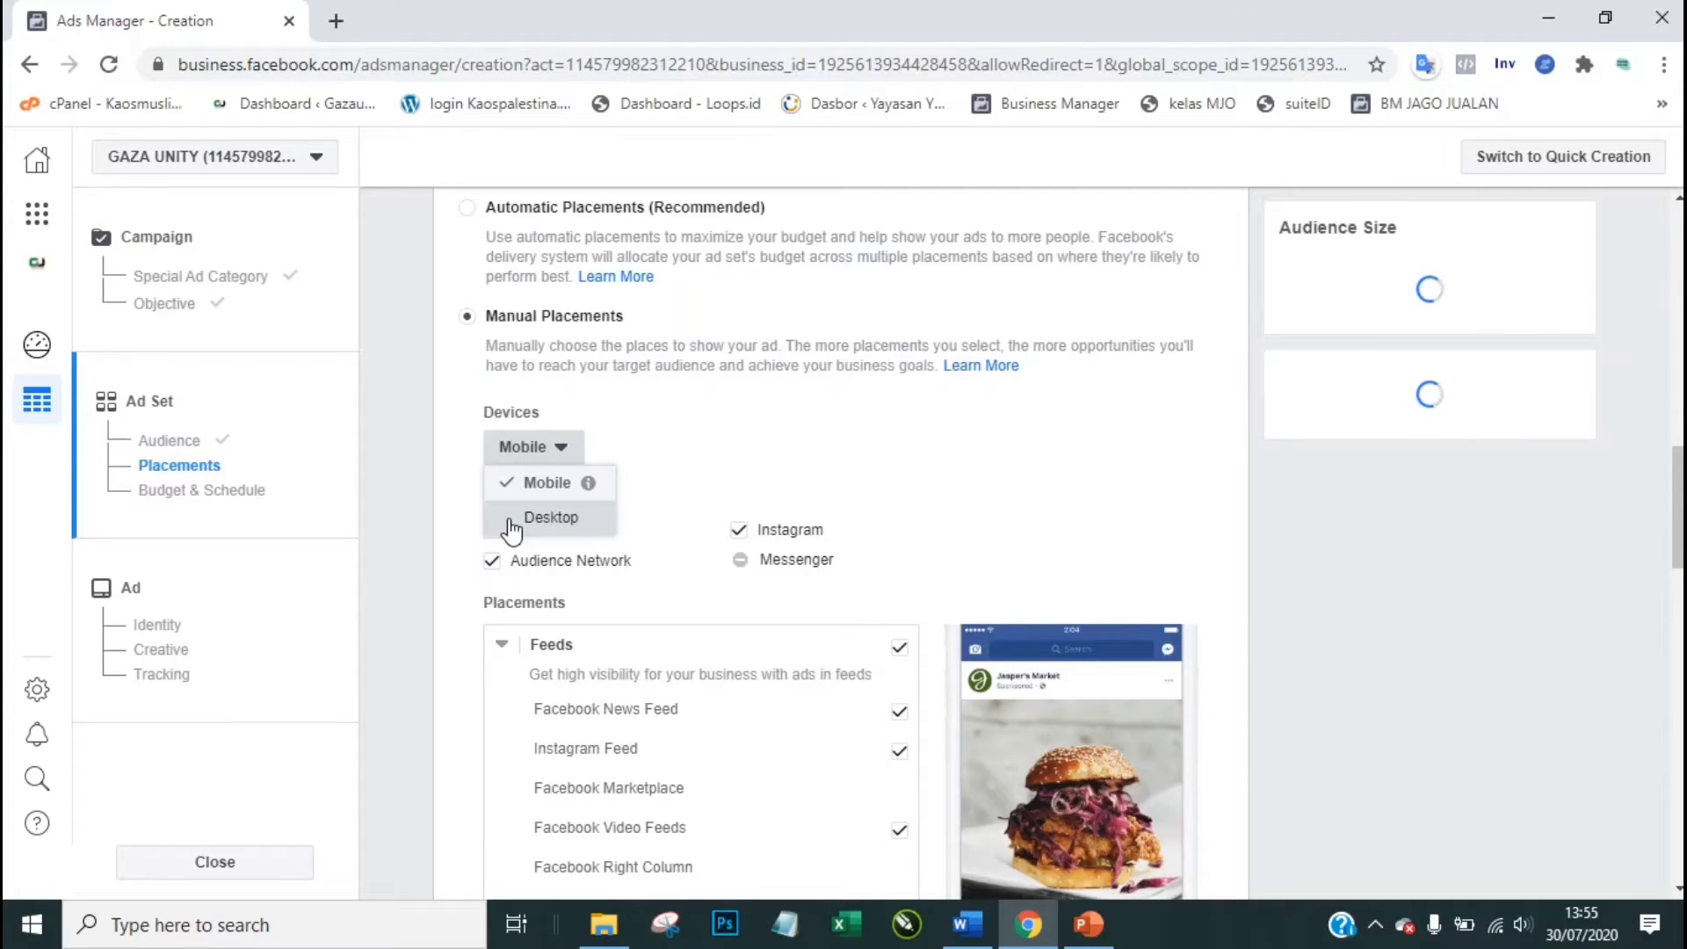
left_click(444, 442)
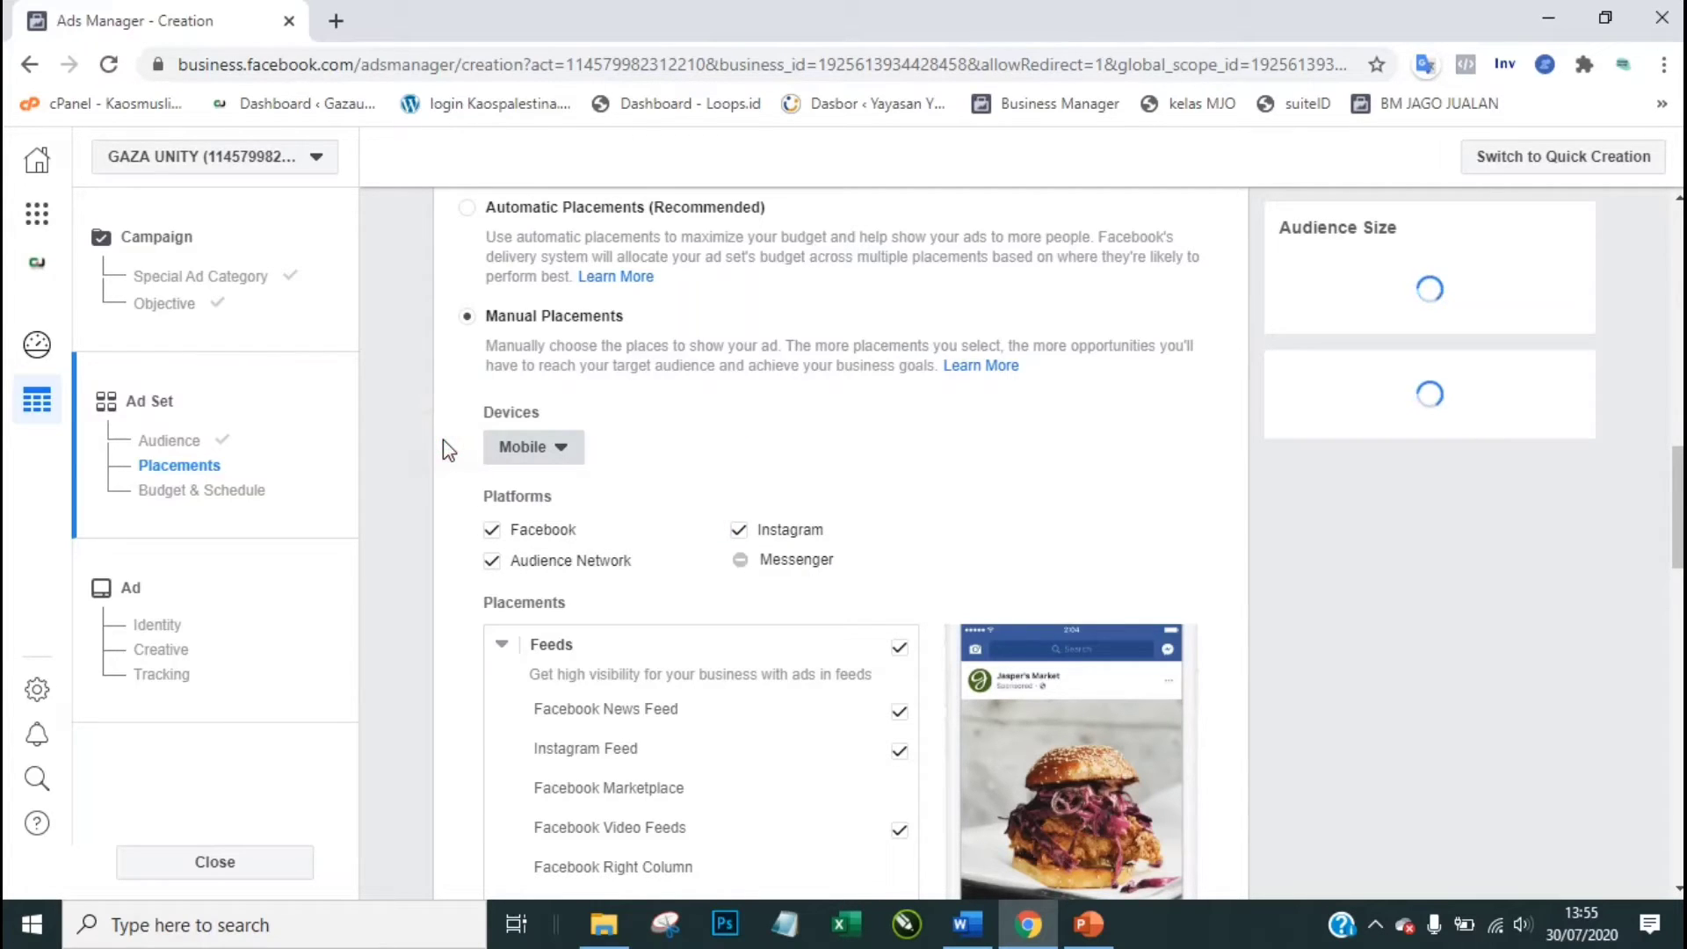
left_click(520, 450)
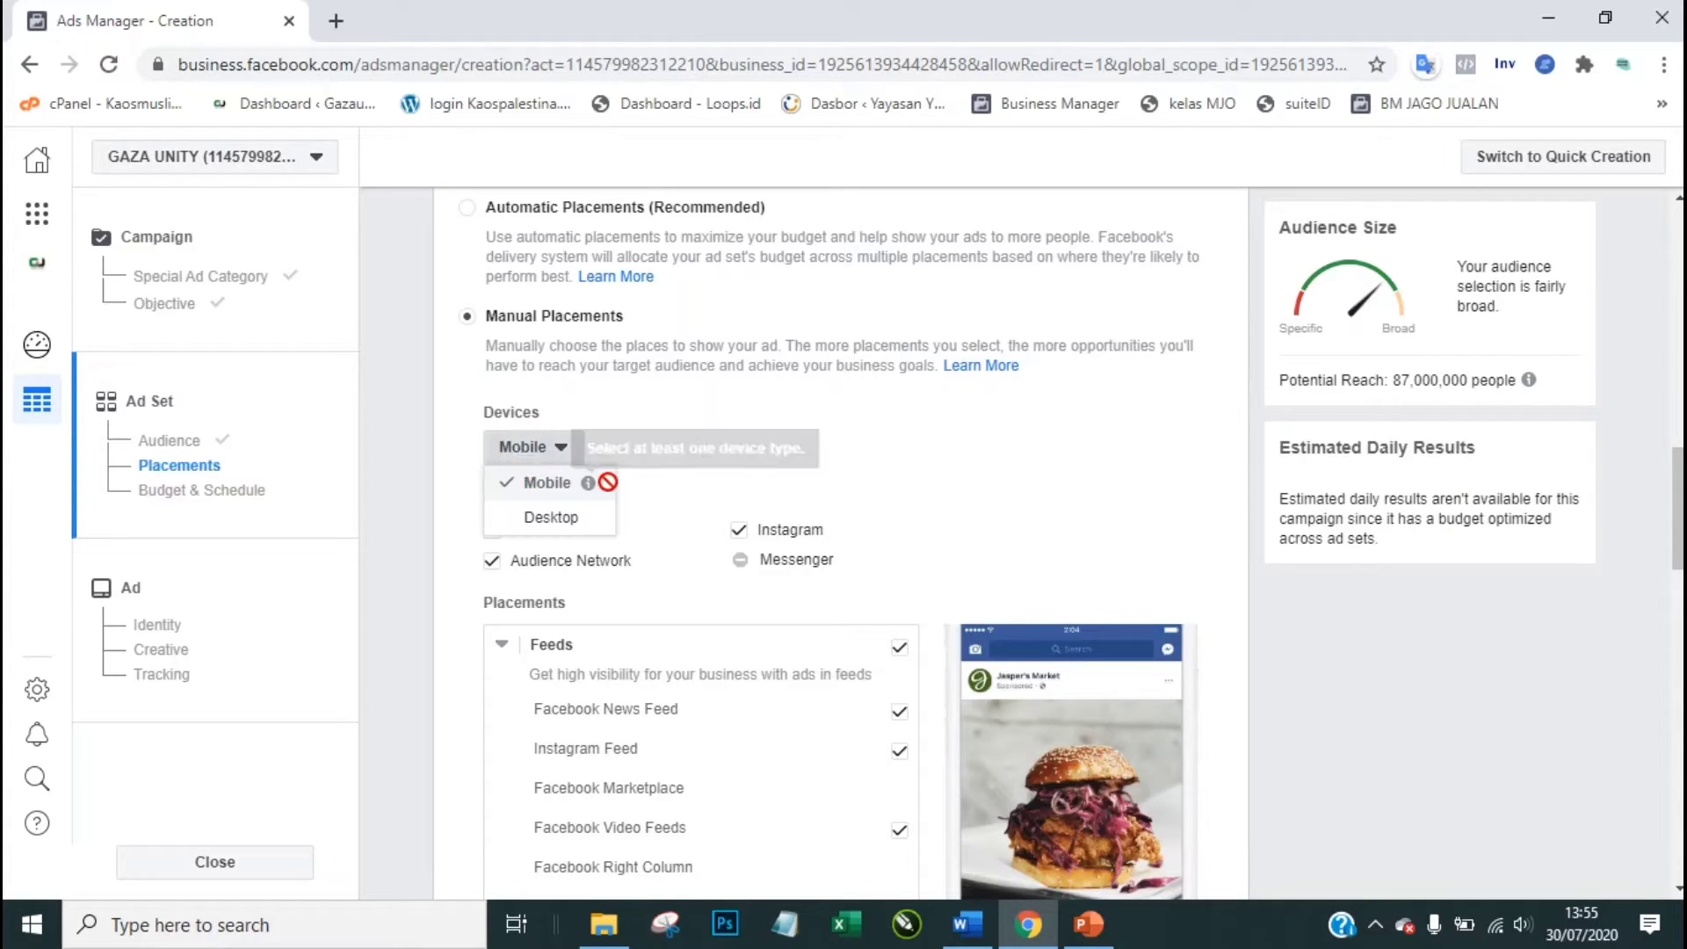
left_click(448, 476)
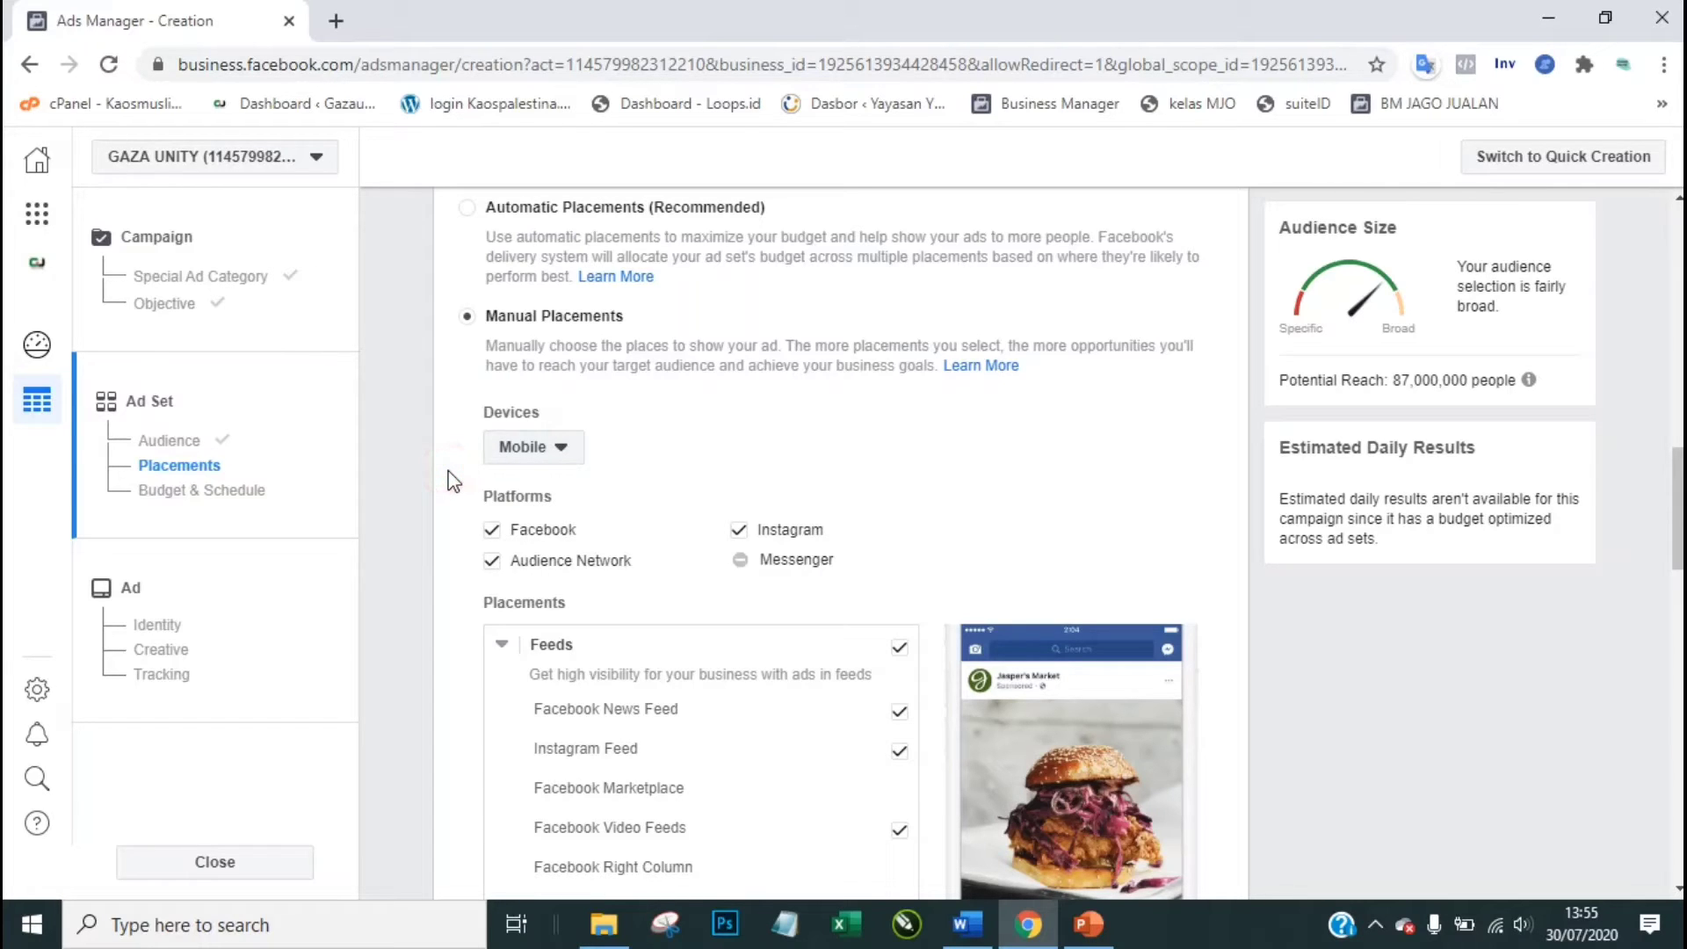
Step: Remove the Audience Network and Instagram platforms from the manual placements, leaving Facebook selected
scroll(452, 481, "down", 1)
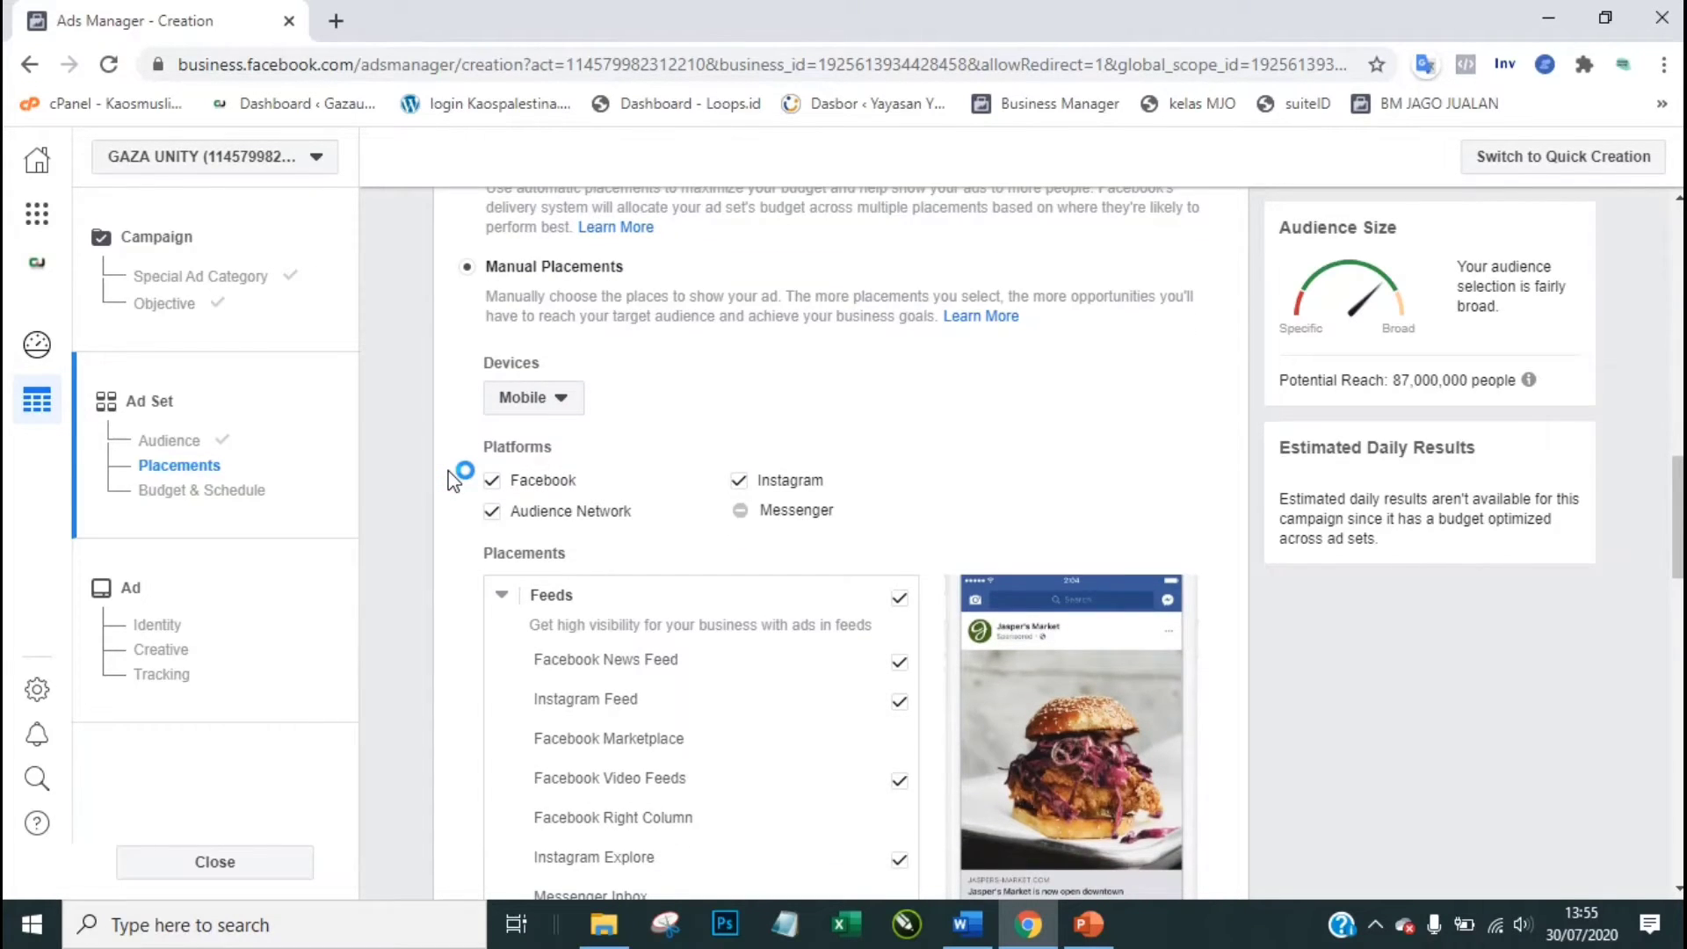
scroll(452, 481, "down", 1)
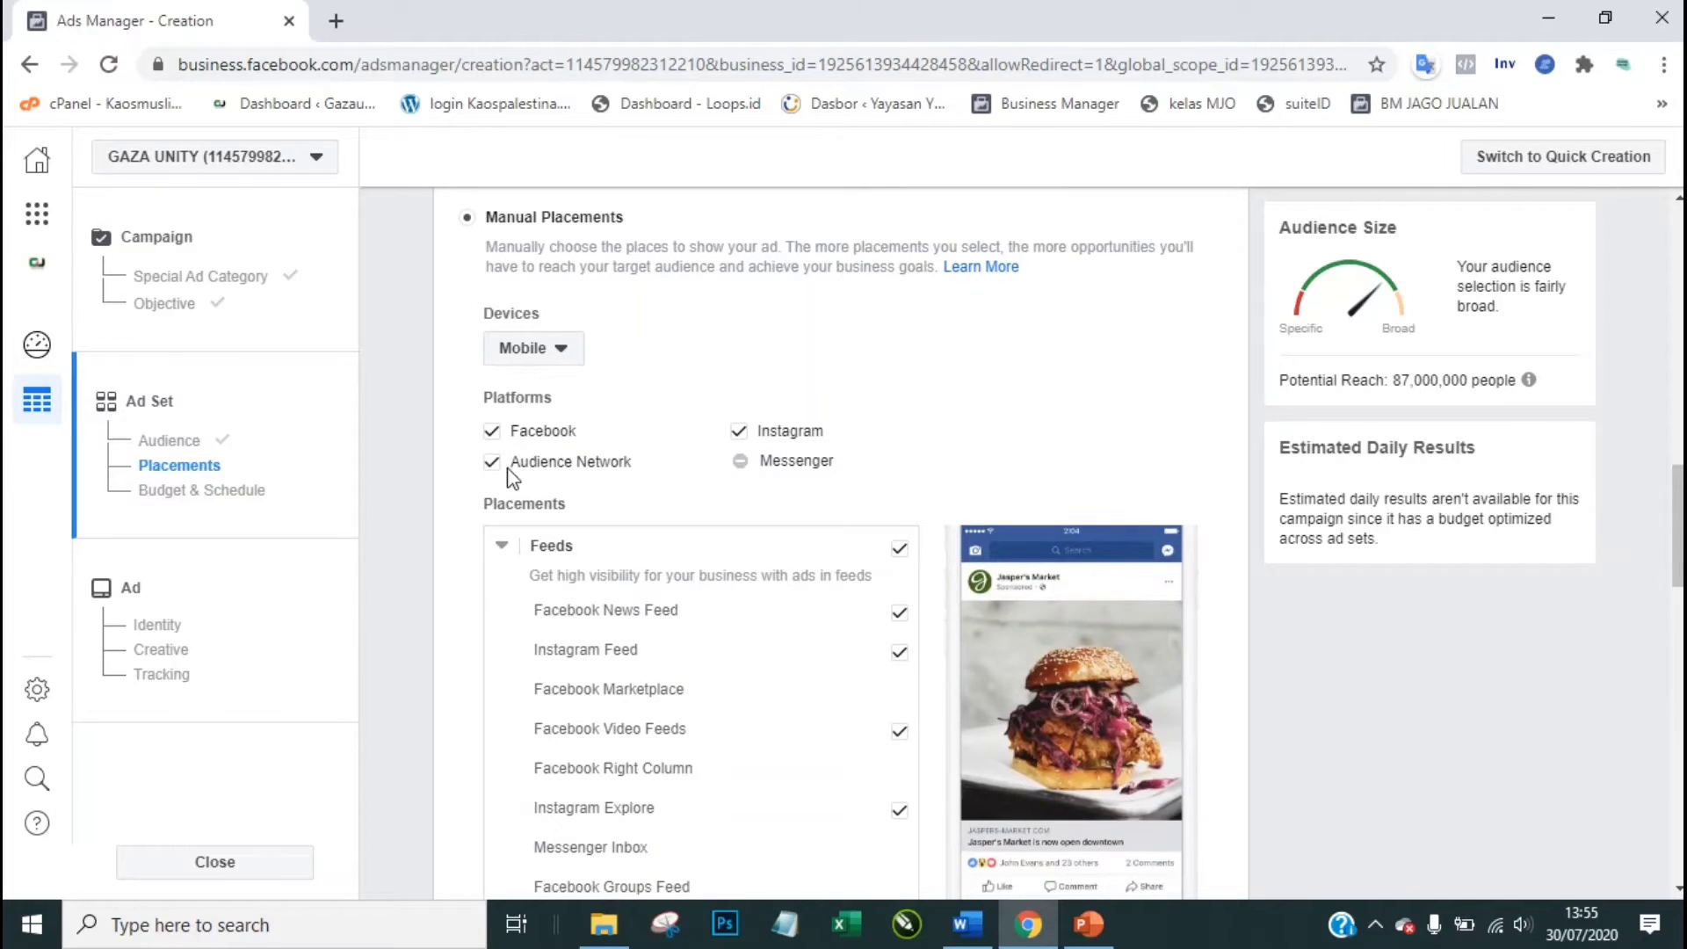
left_click(490, 466)
left_click(739, 432)
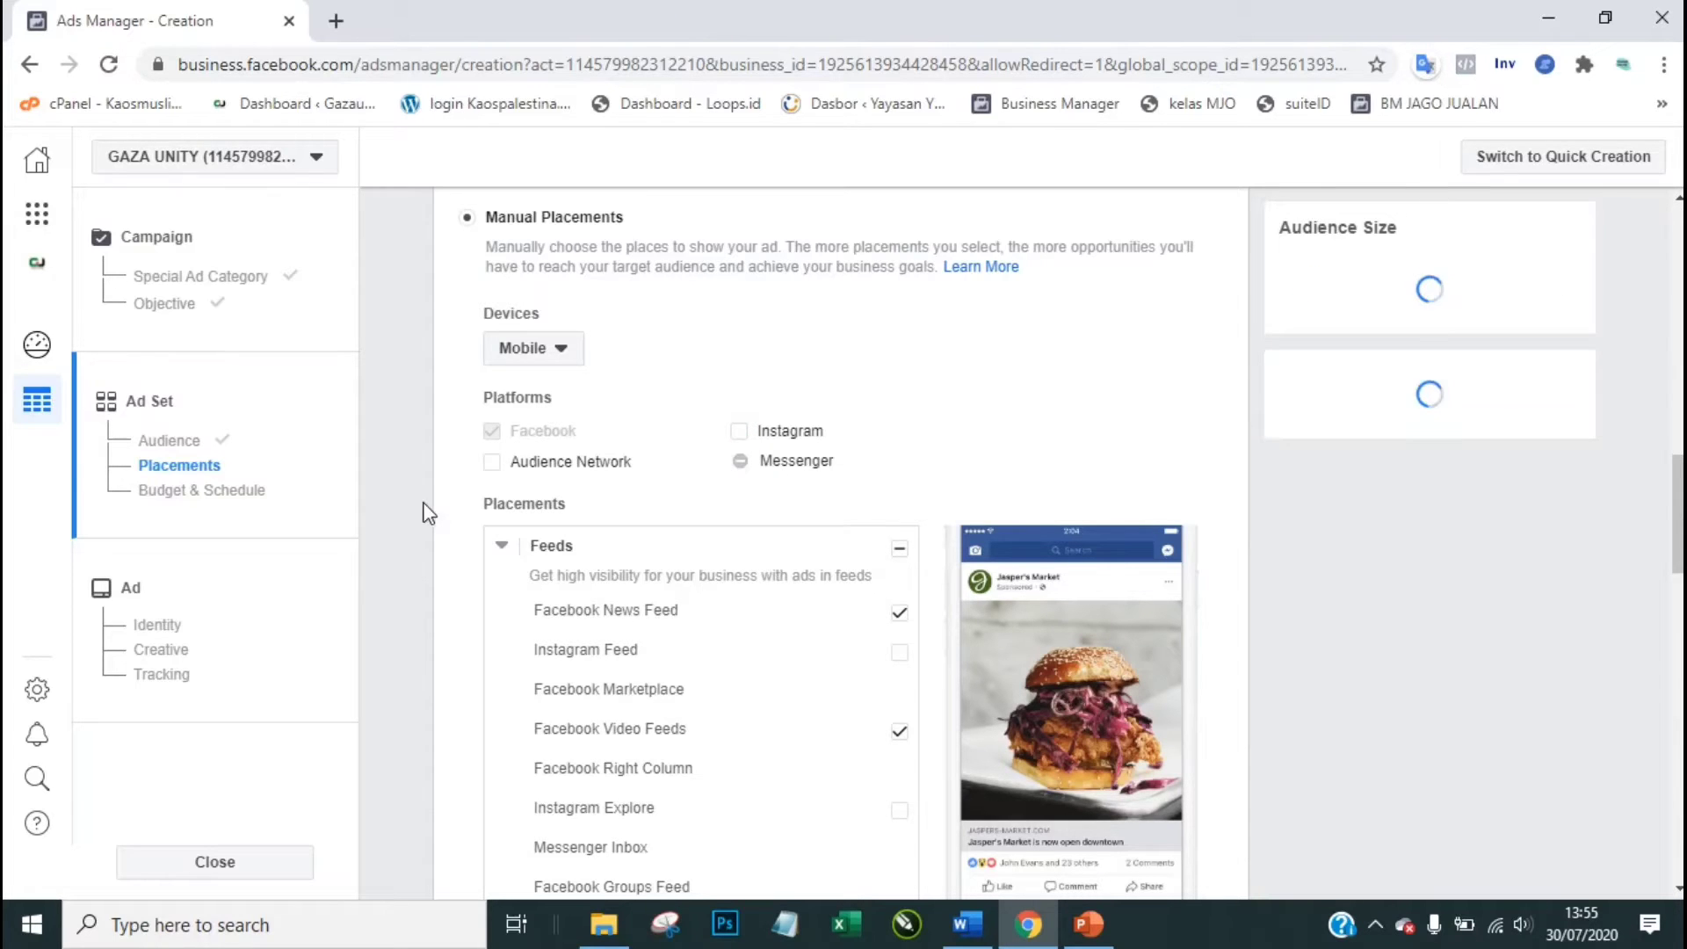
Step: Deselect the In-Stream and In-Article placements and dismiss the notice about removing Audience Network
scroll(448, 574, "down", 2)
scroll(448, 574, "down", 1)
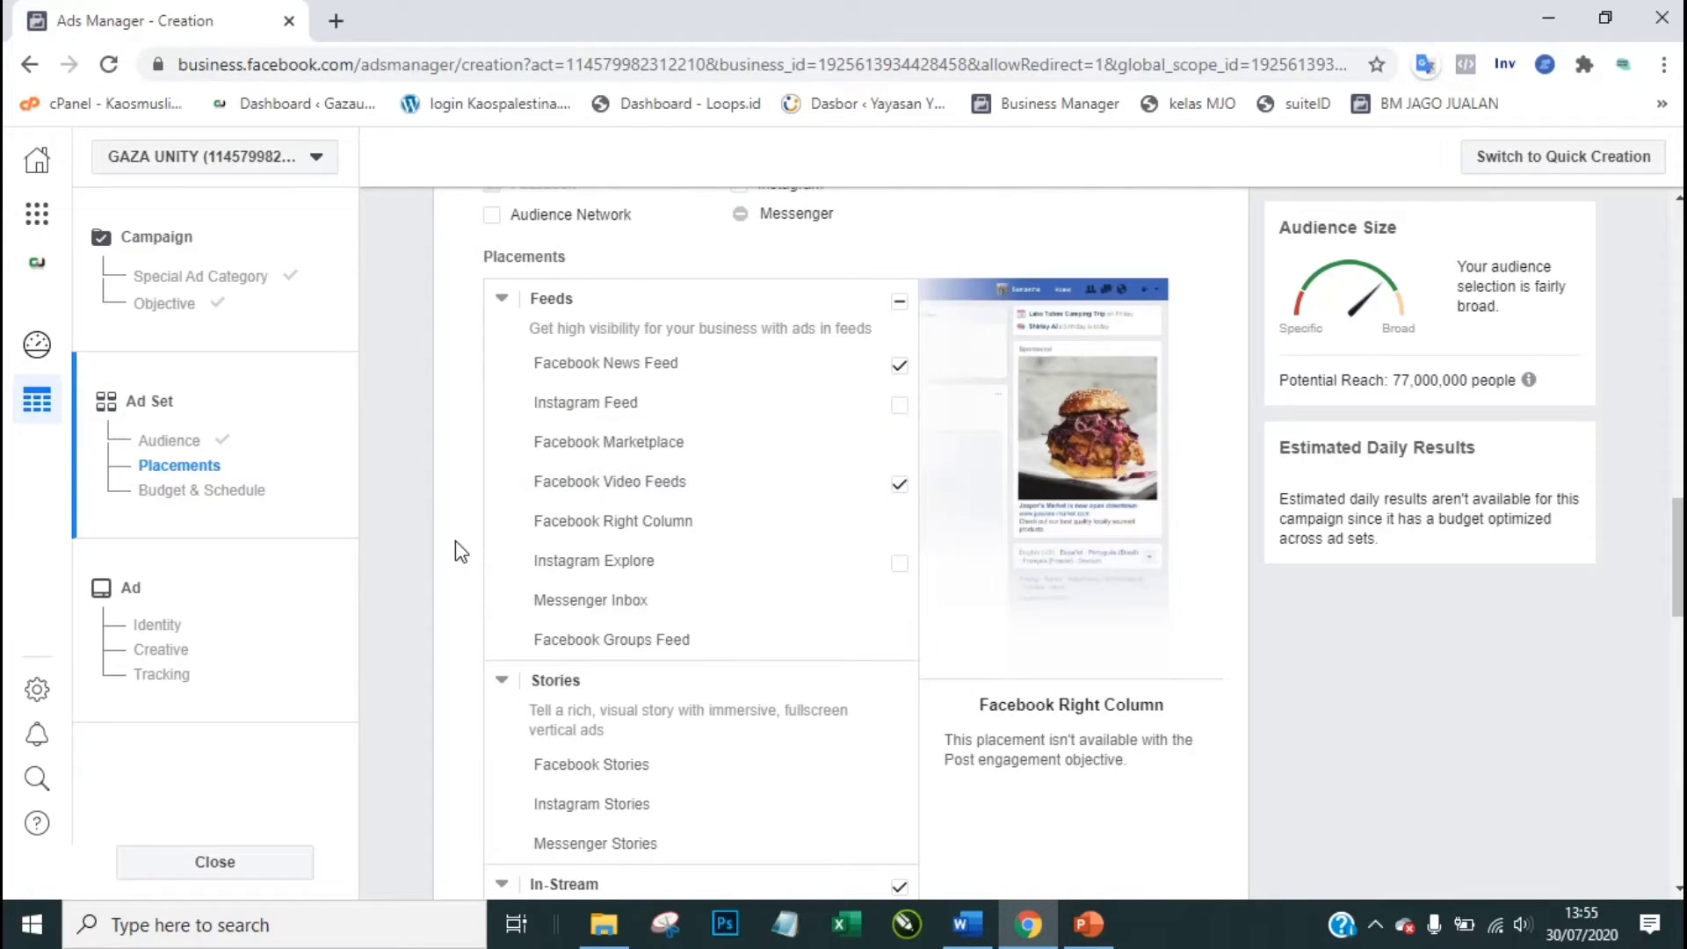
scroll(456, 552, "down", 3)
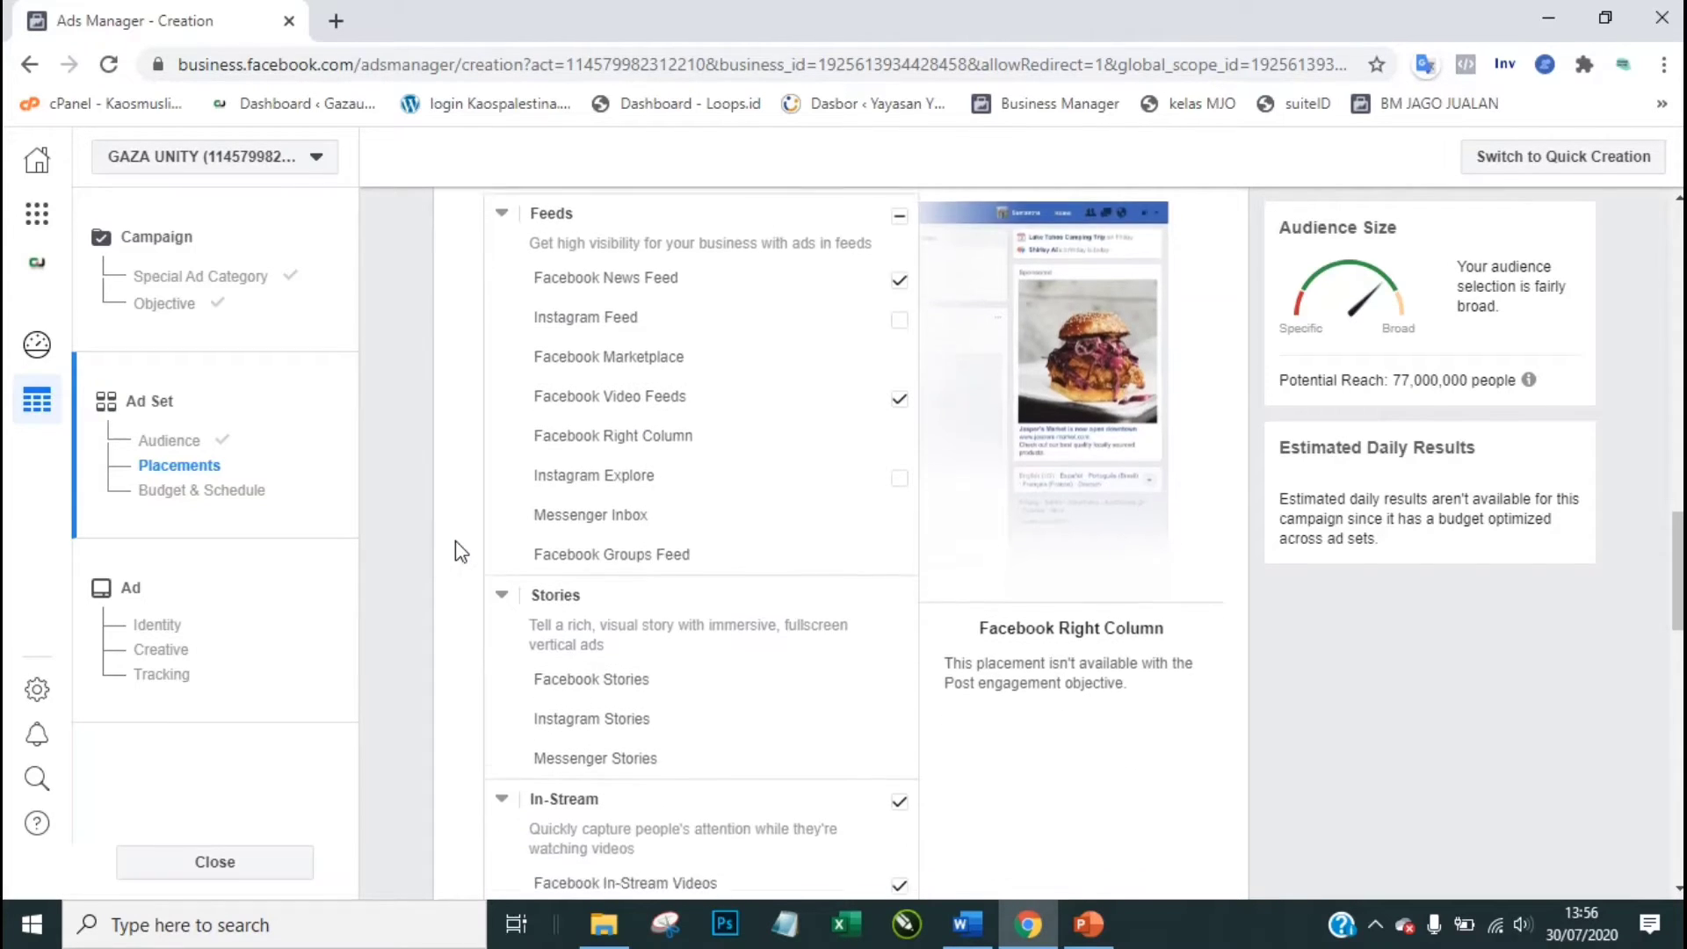
scroll(455, 543, "down", 2)
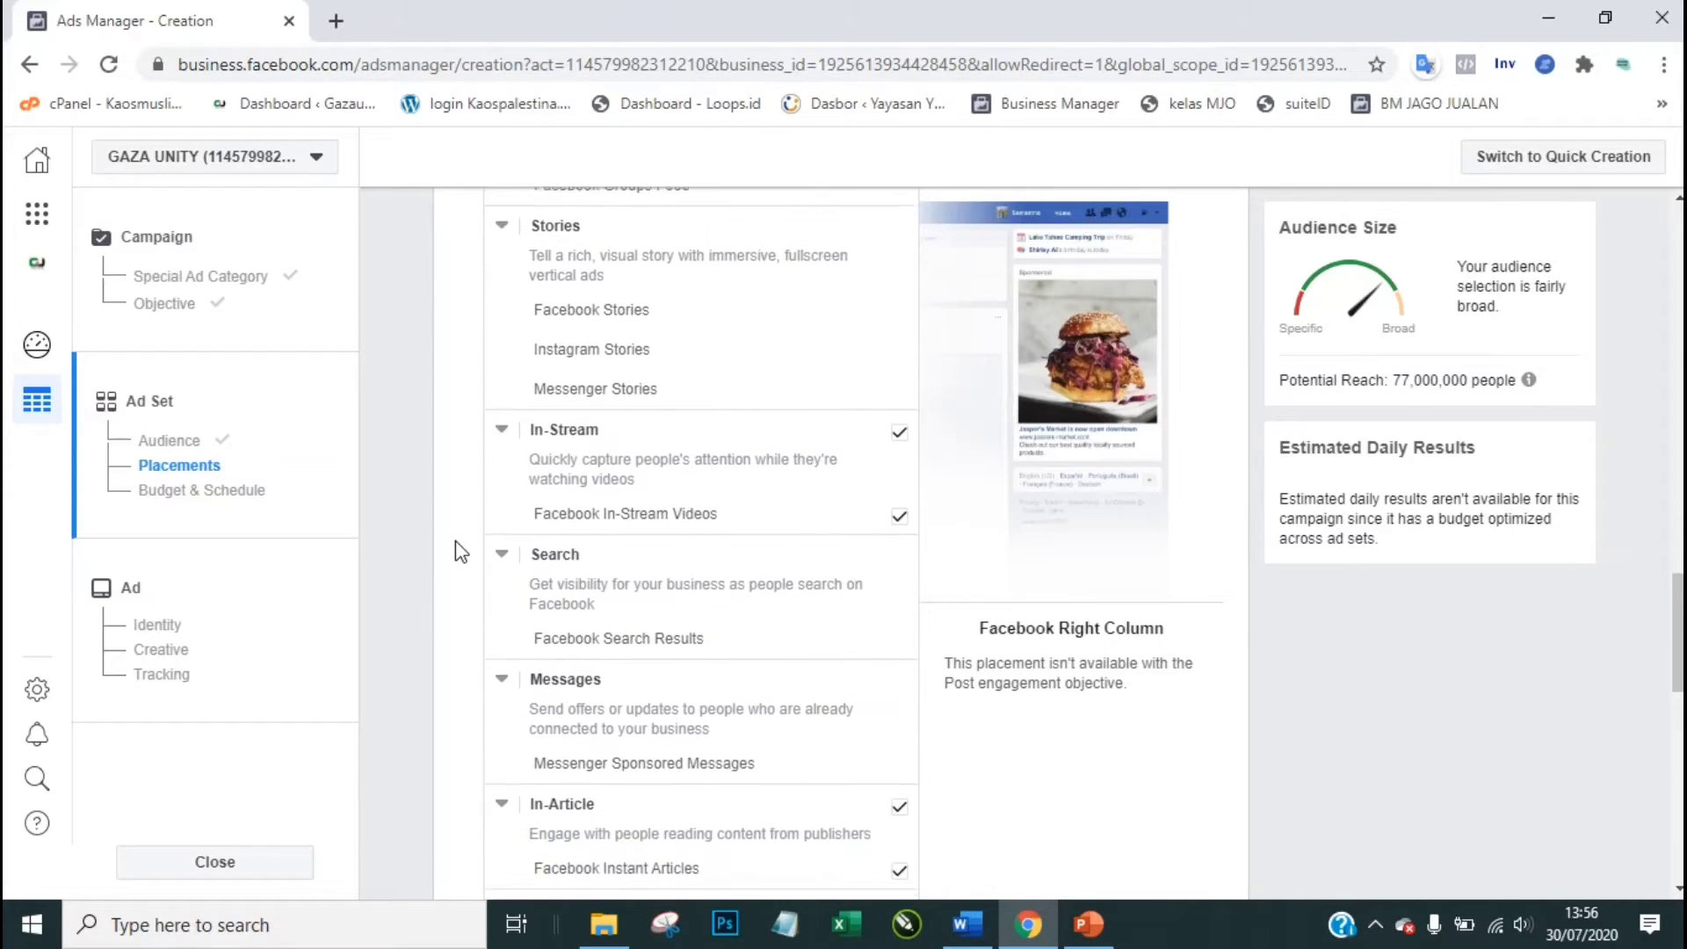
scroll(455, 540, "up", 5)
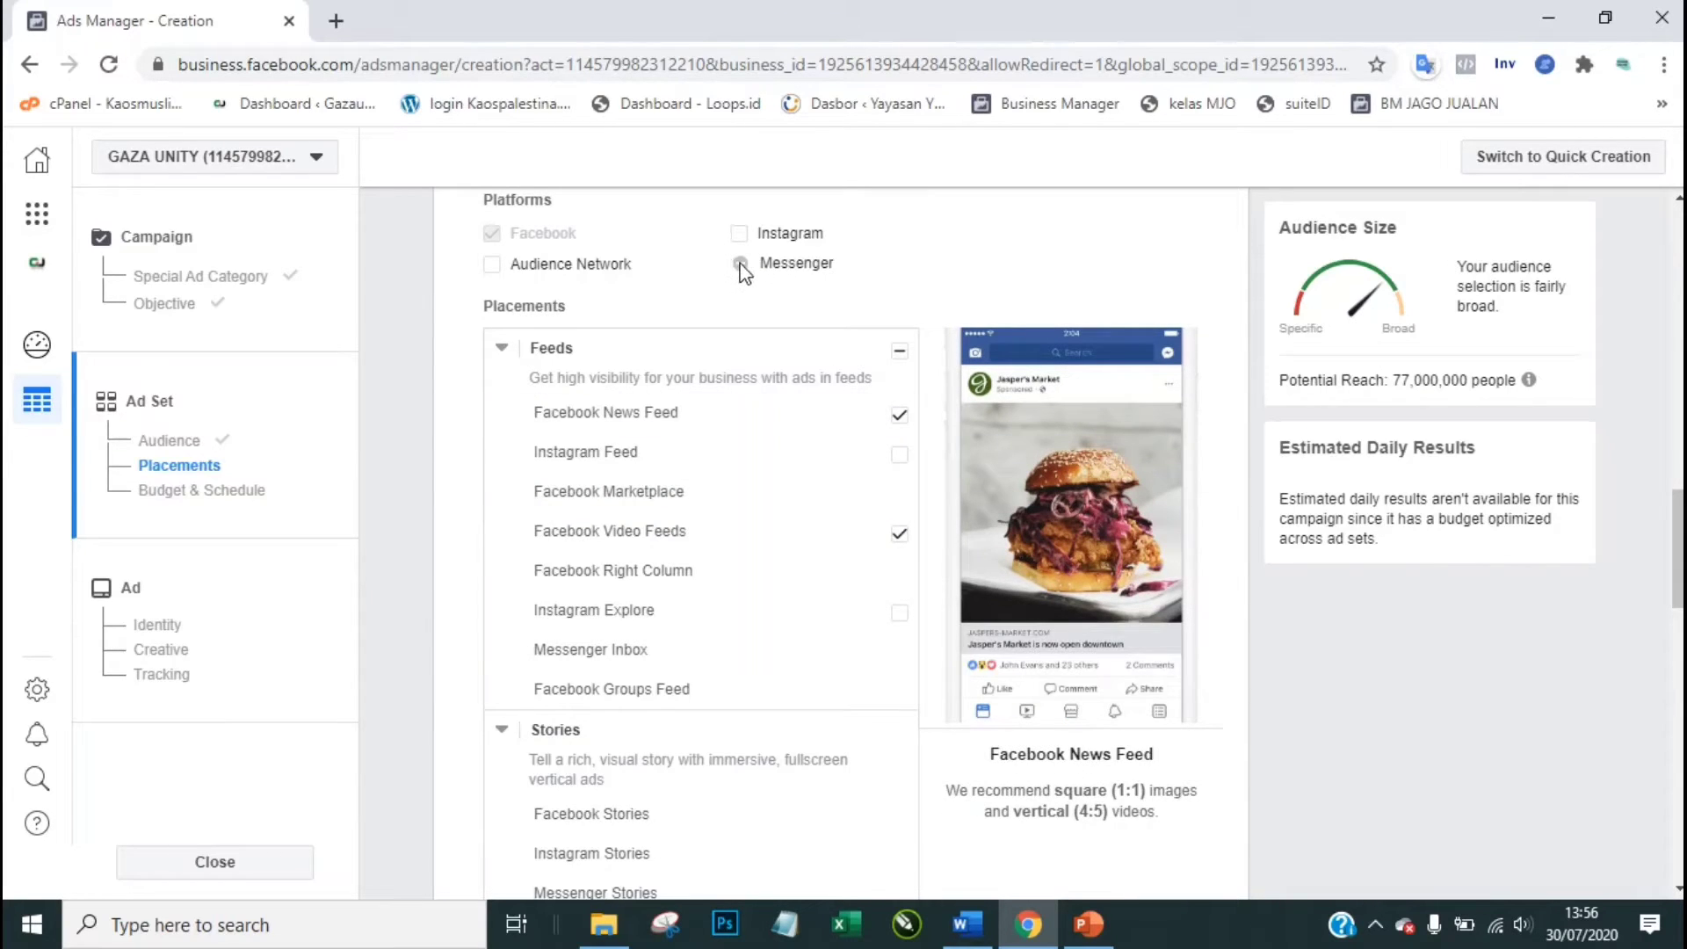
scroll(416, 582, "down", 2)
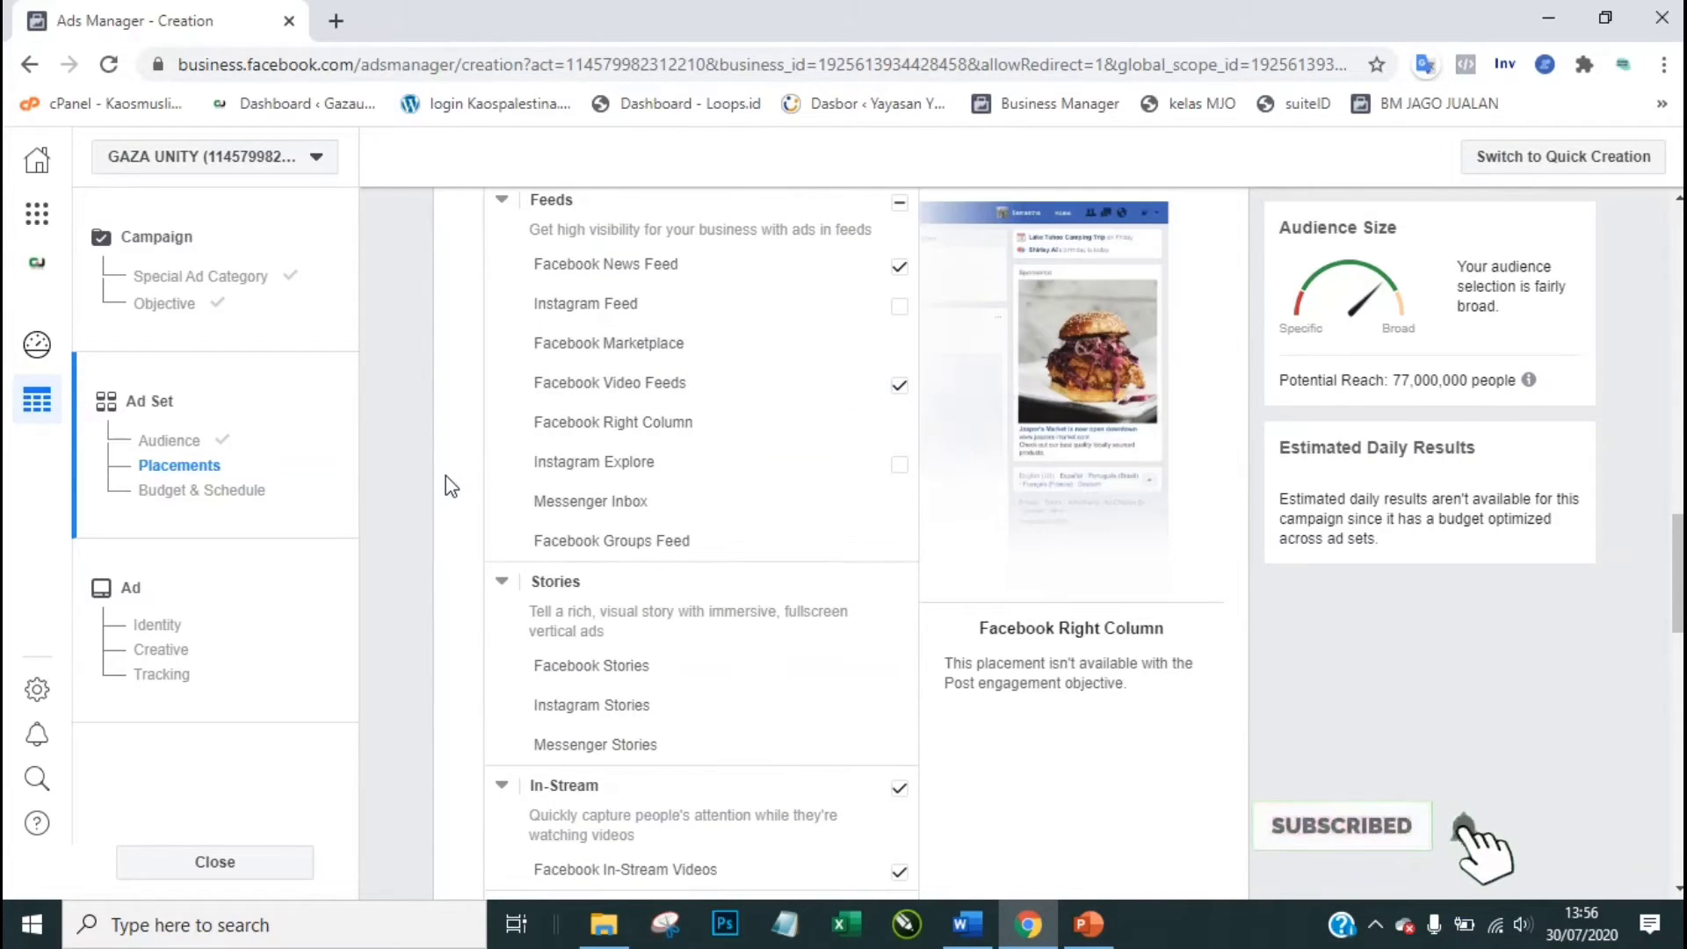
scroll(446, 476, "down", 4)
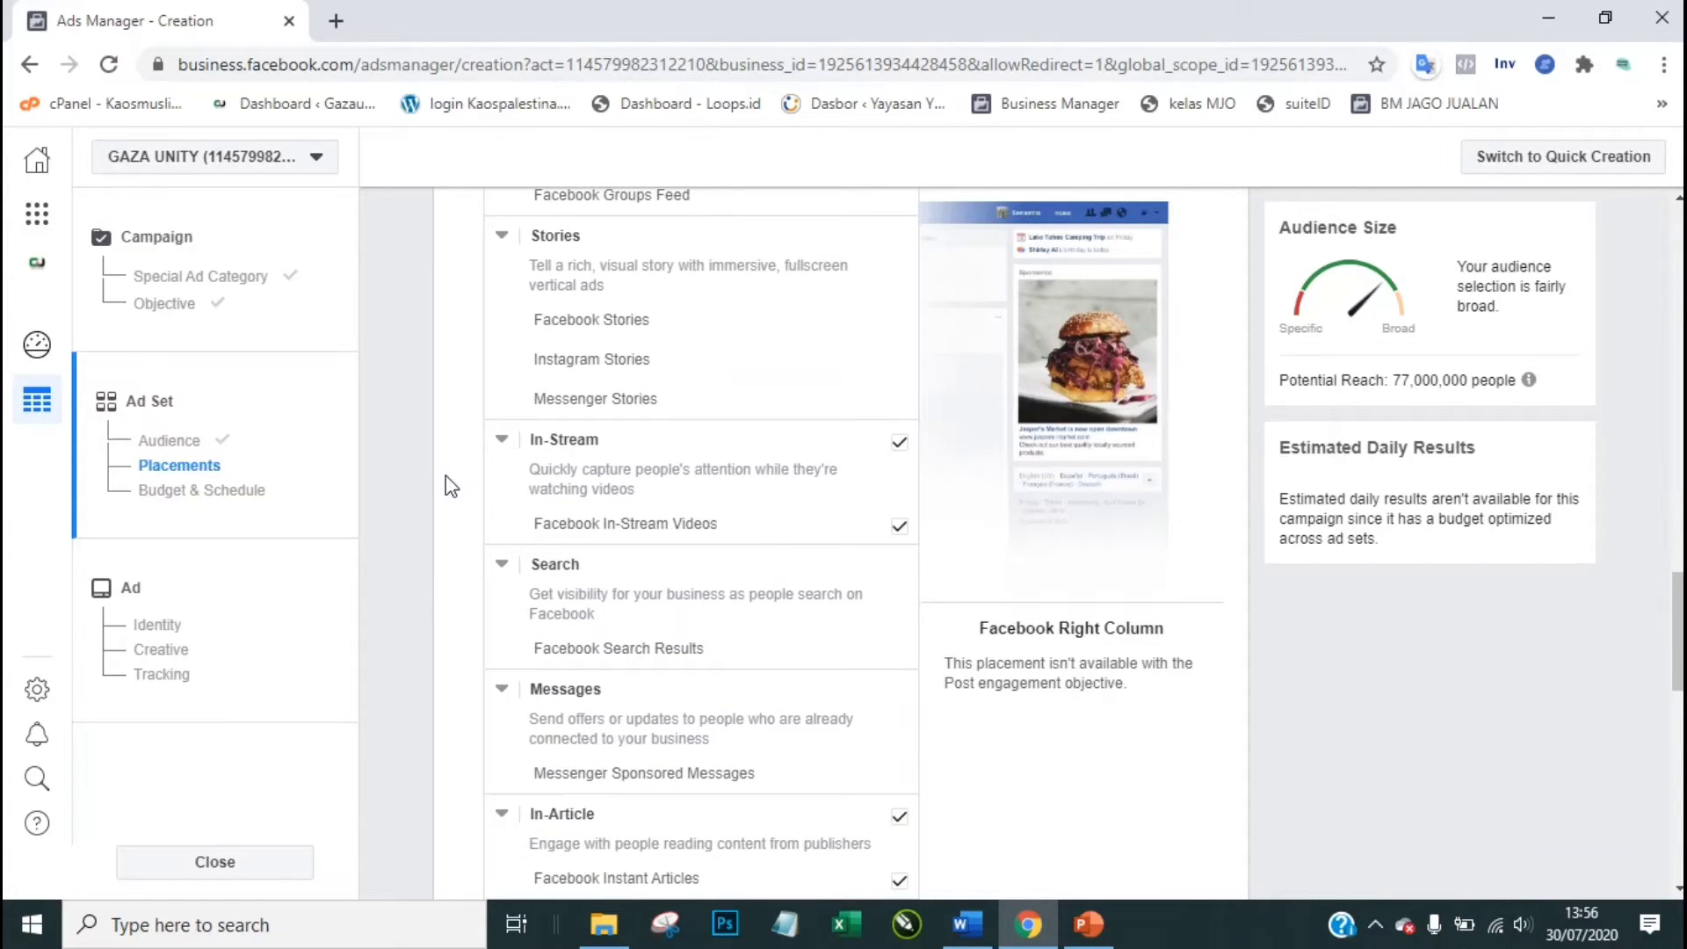
left_click(899, 444)
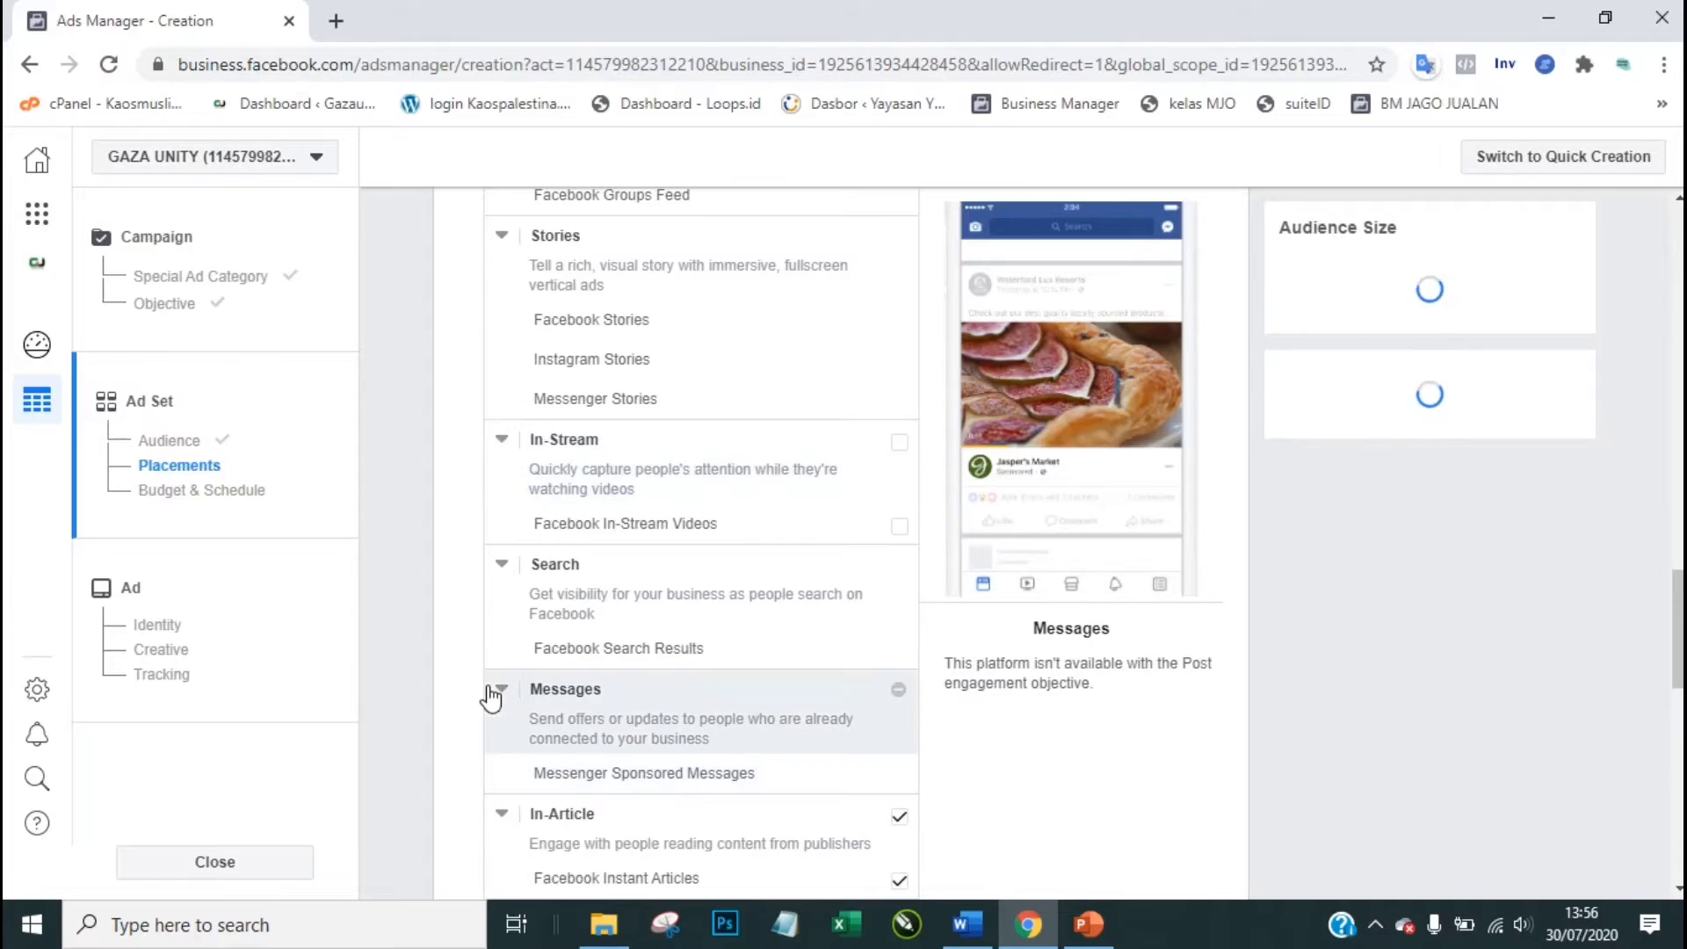
scroll(491, 694, "down", 3)
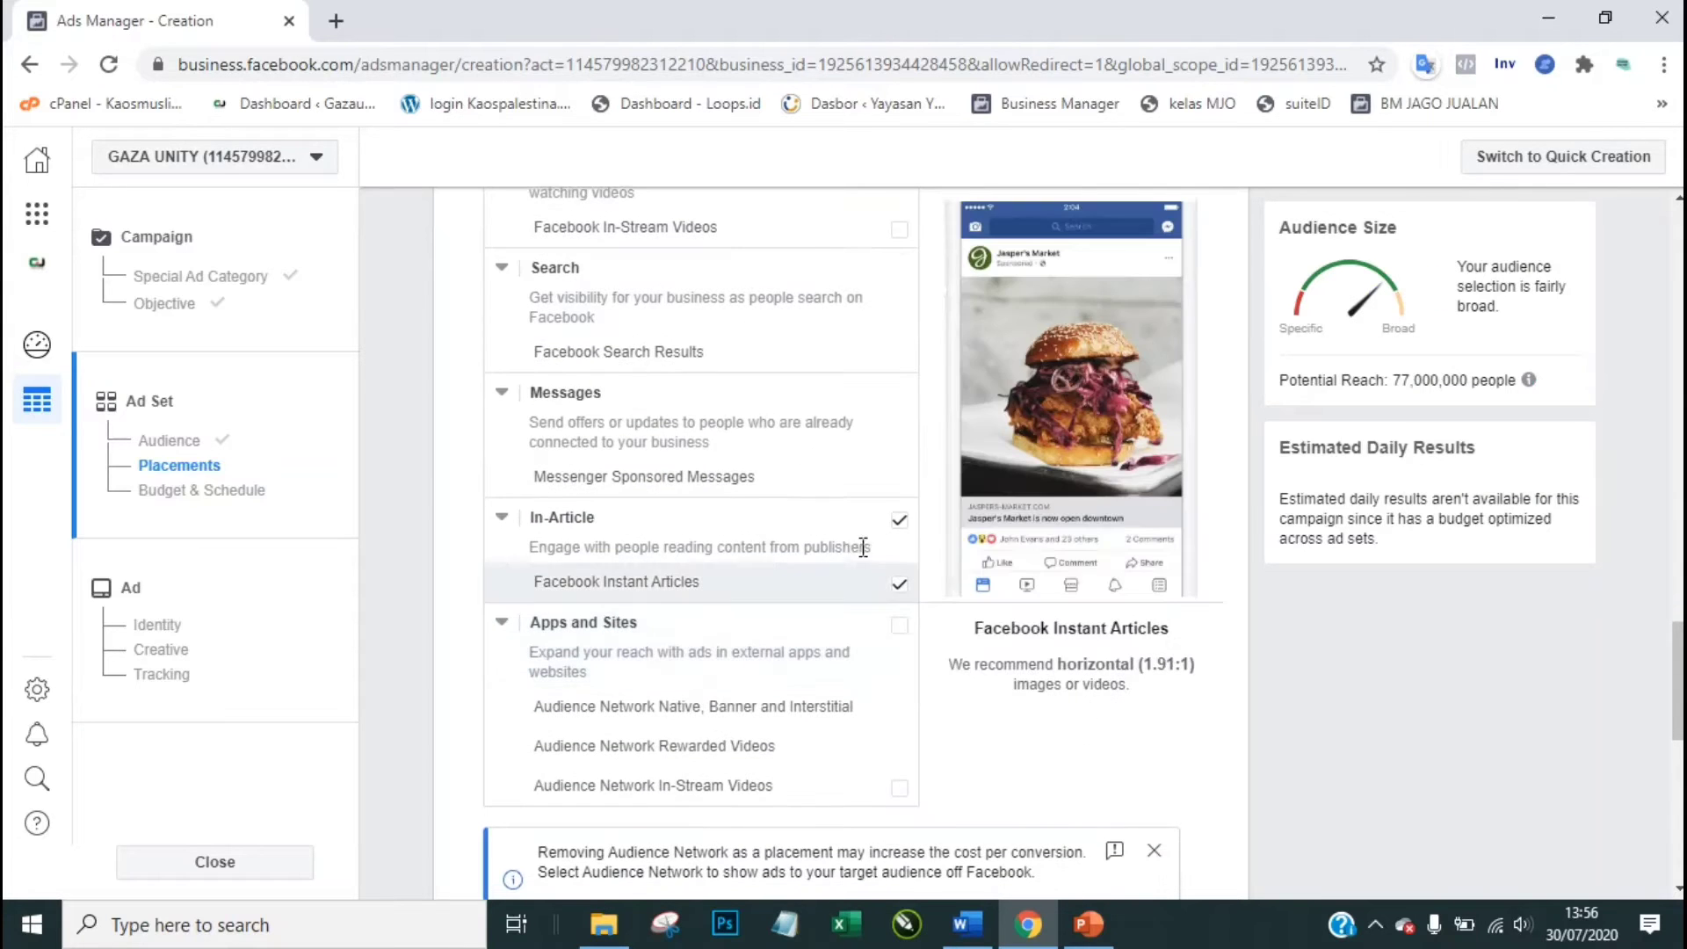
left_click(902, 524)
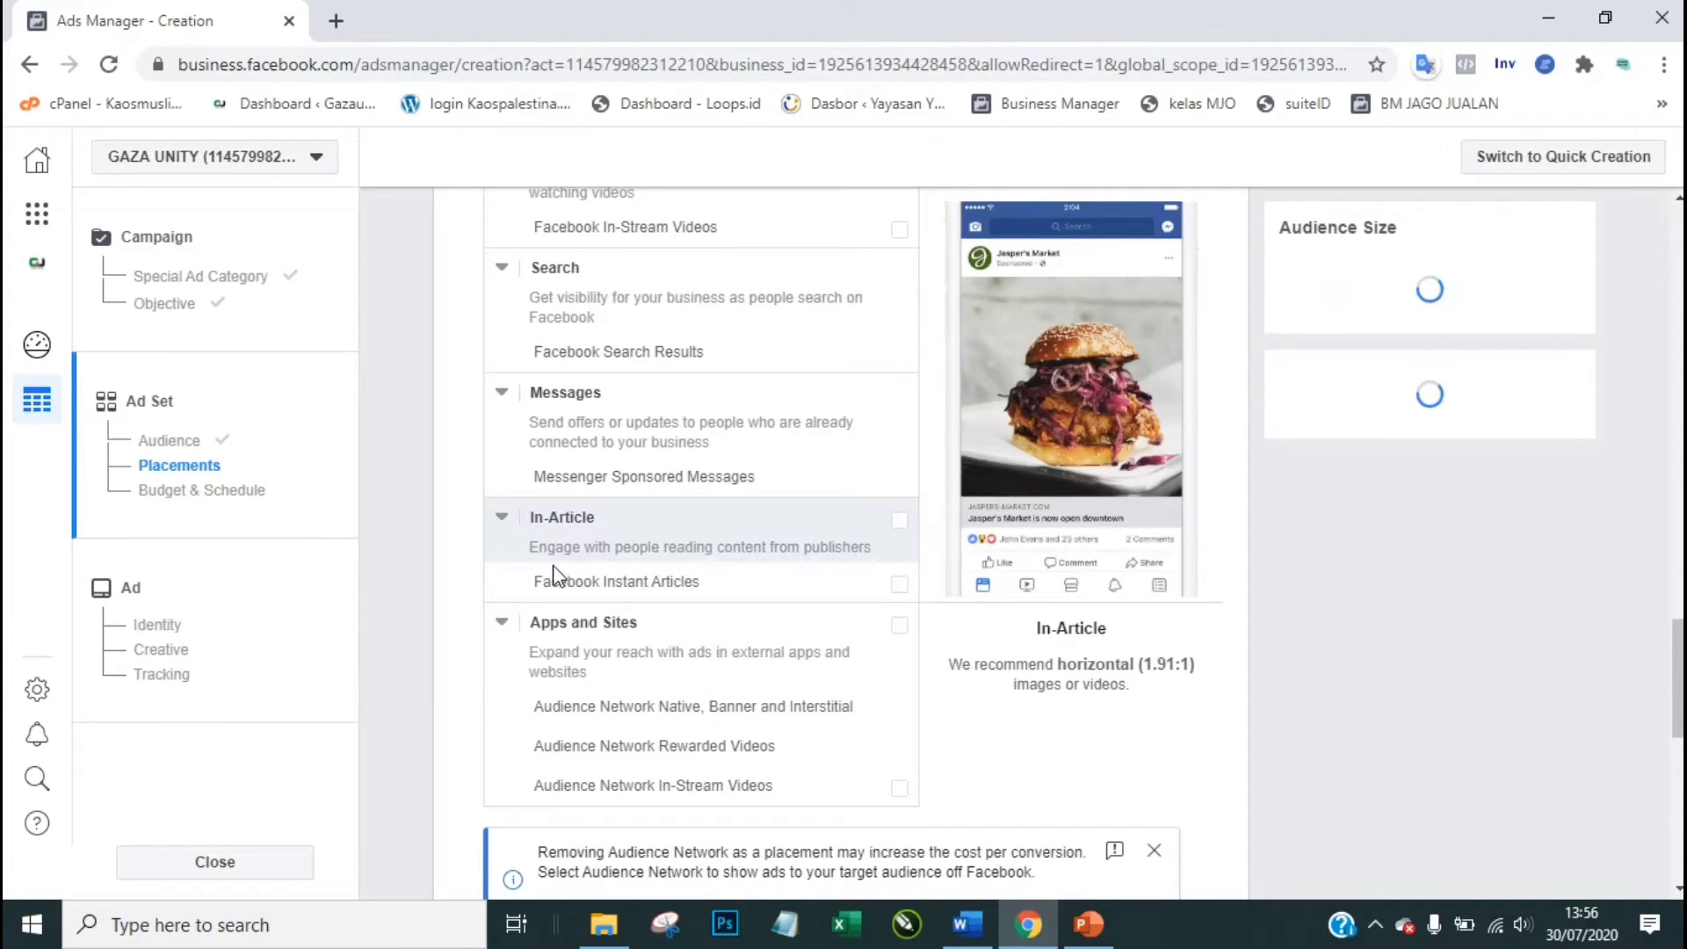
scroll(464, 603, "down", 3)
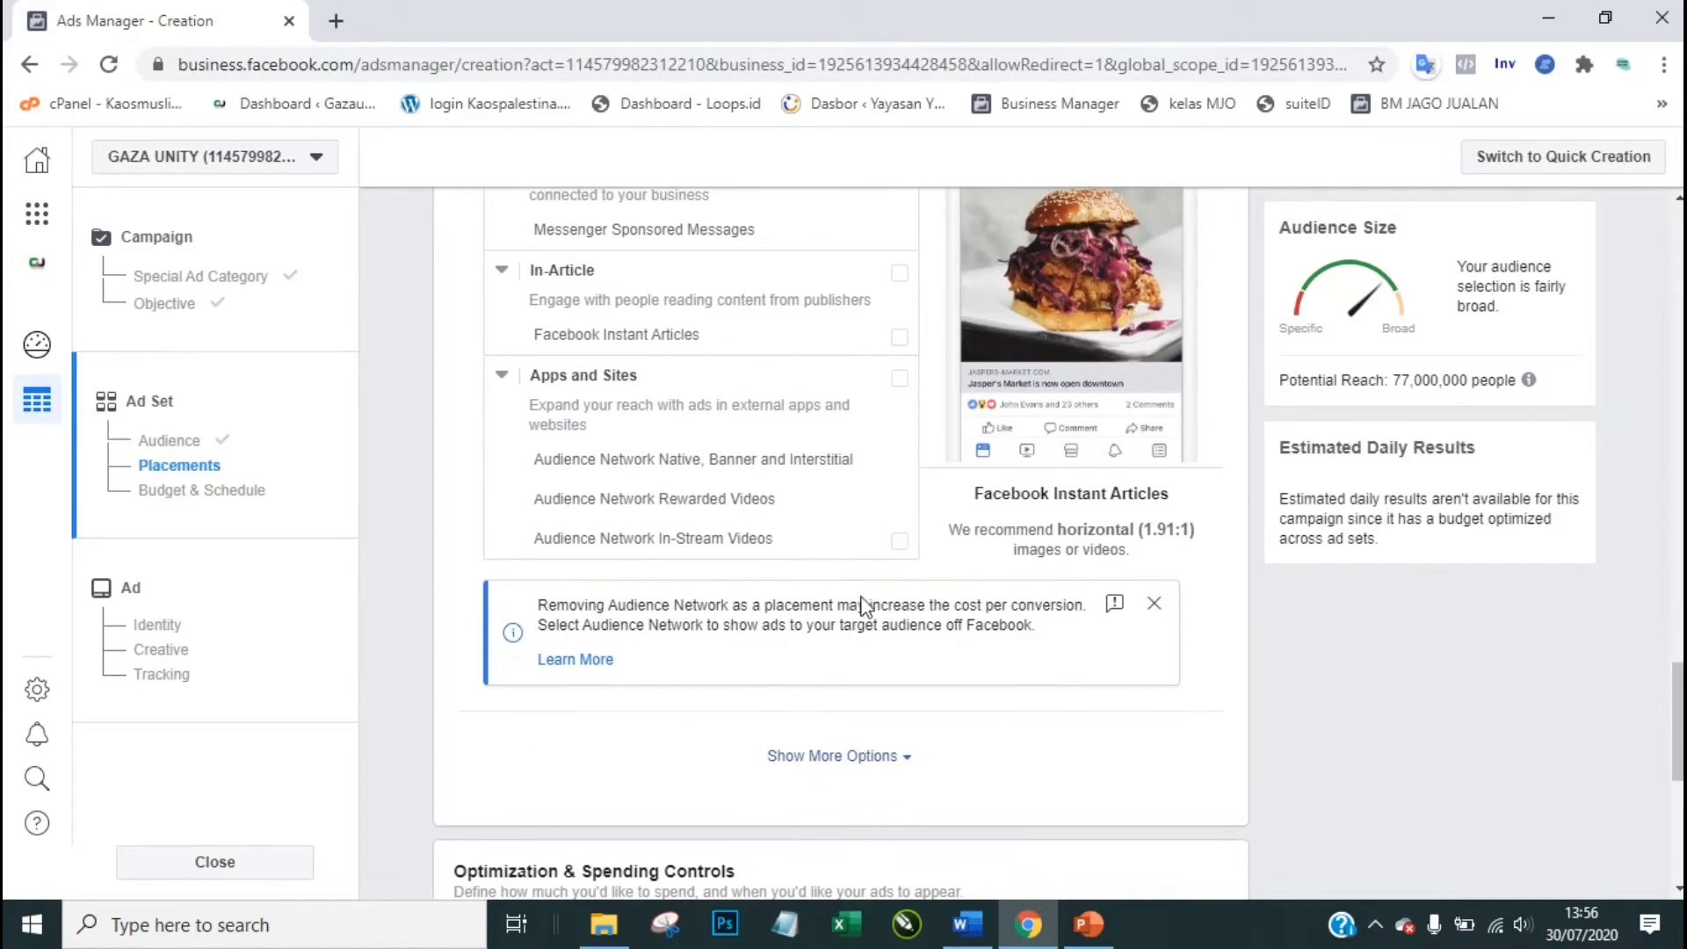
left_click(1153, 603)
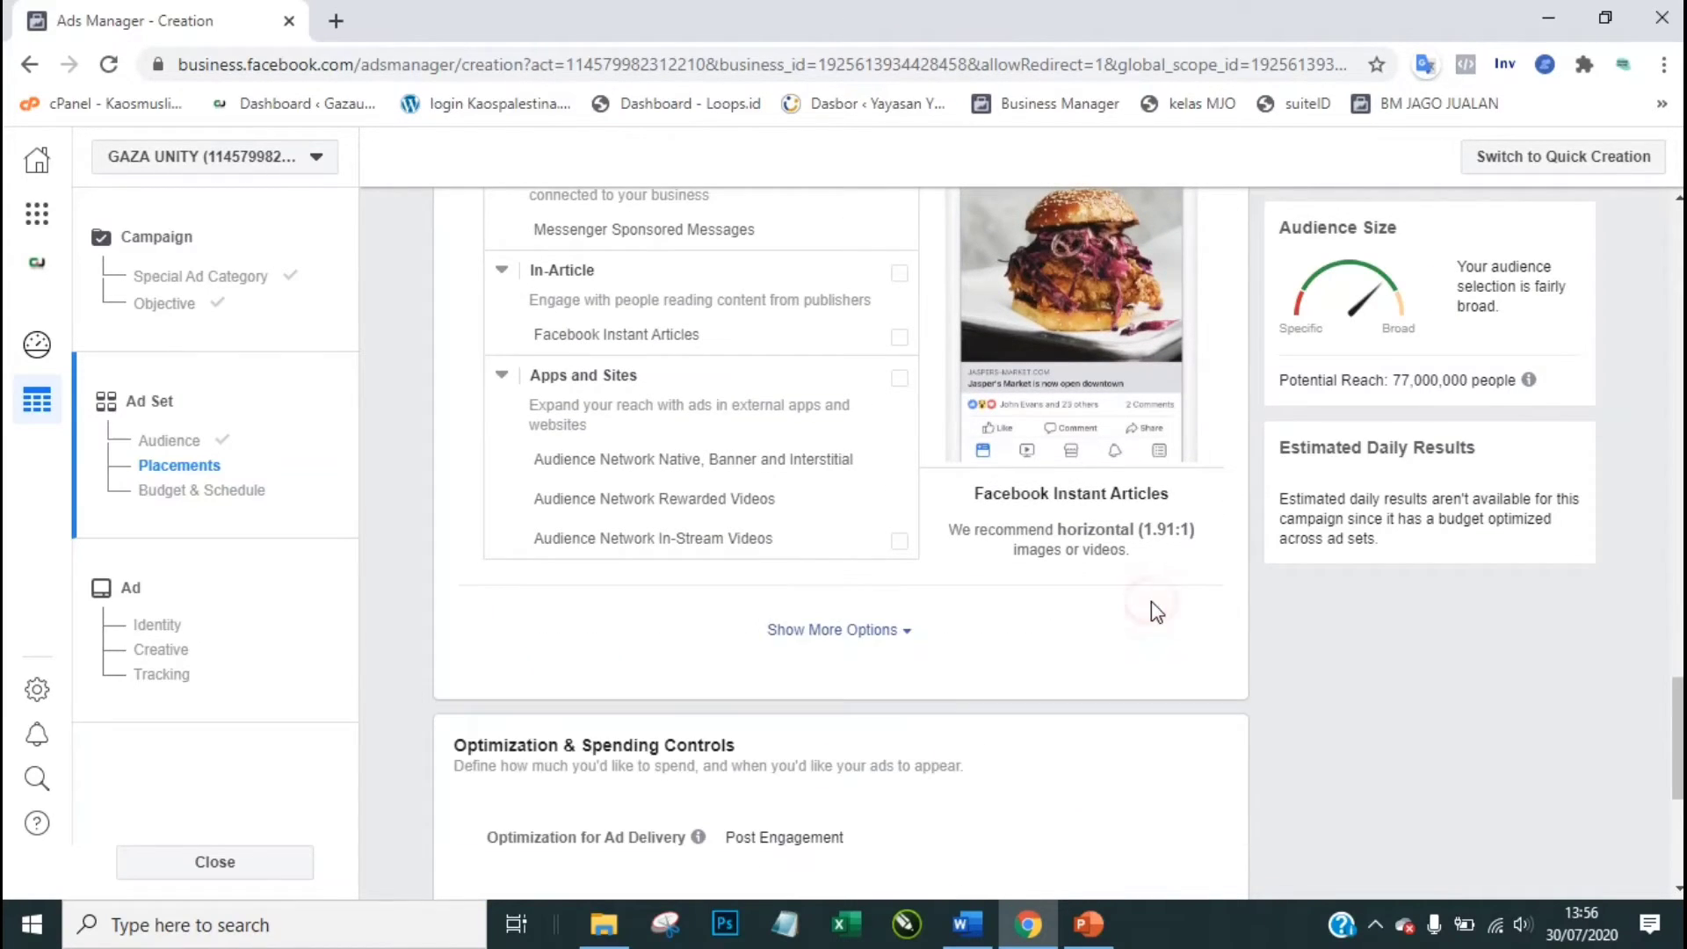
Step: Show the additional placement options and limit the mobile devices to Android Devices Only, removing Android Tablets (all) from the included devices
left_click(845, 631)
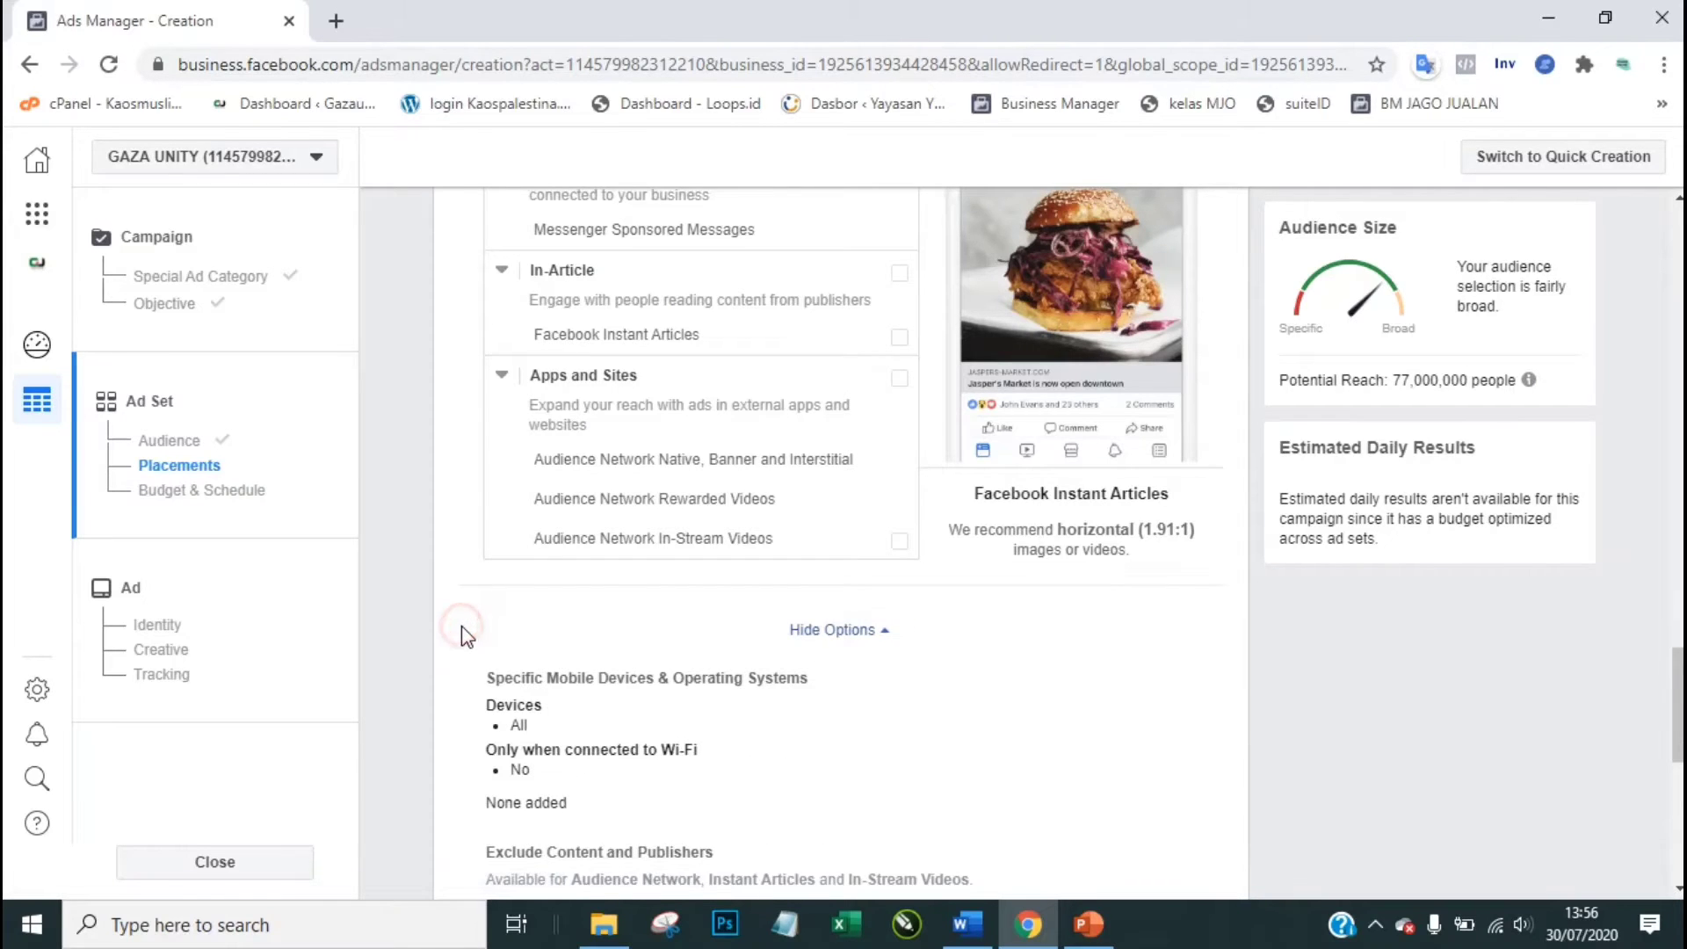
scroll(462, 625, "down", 2)
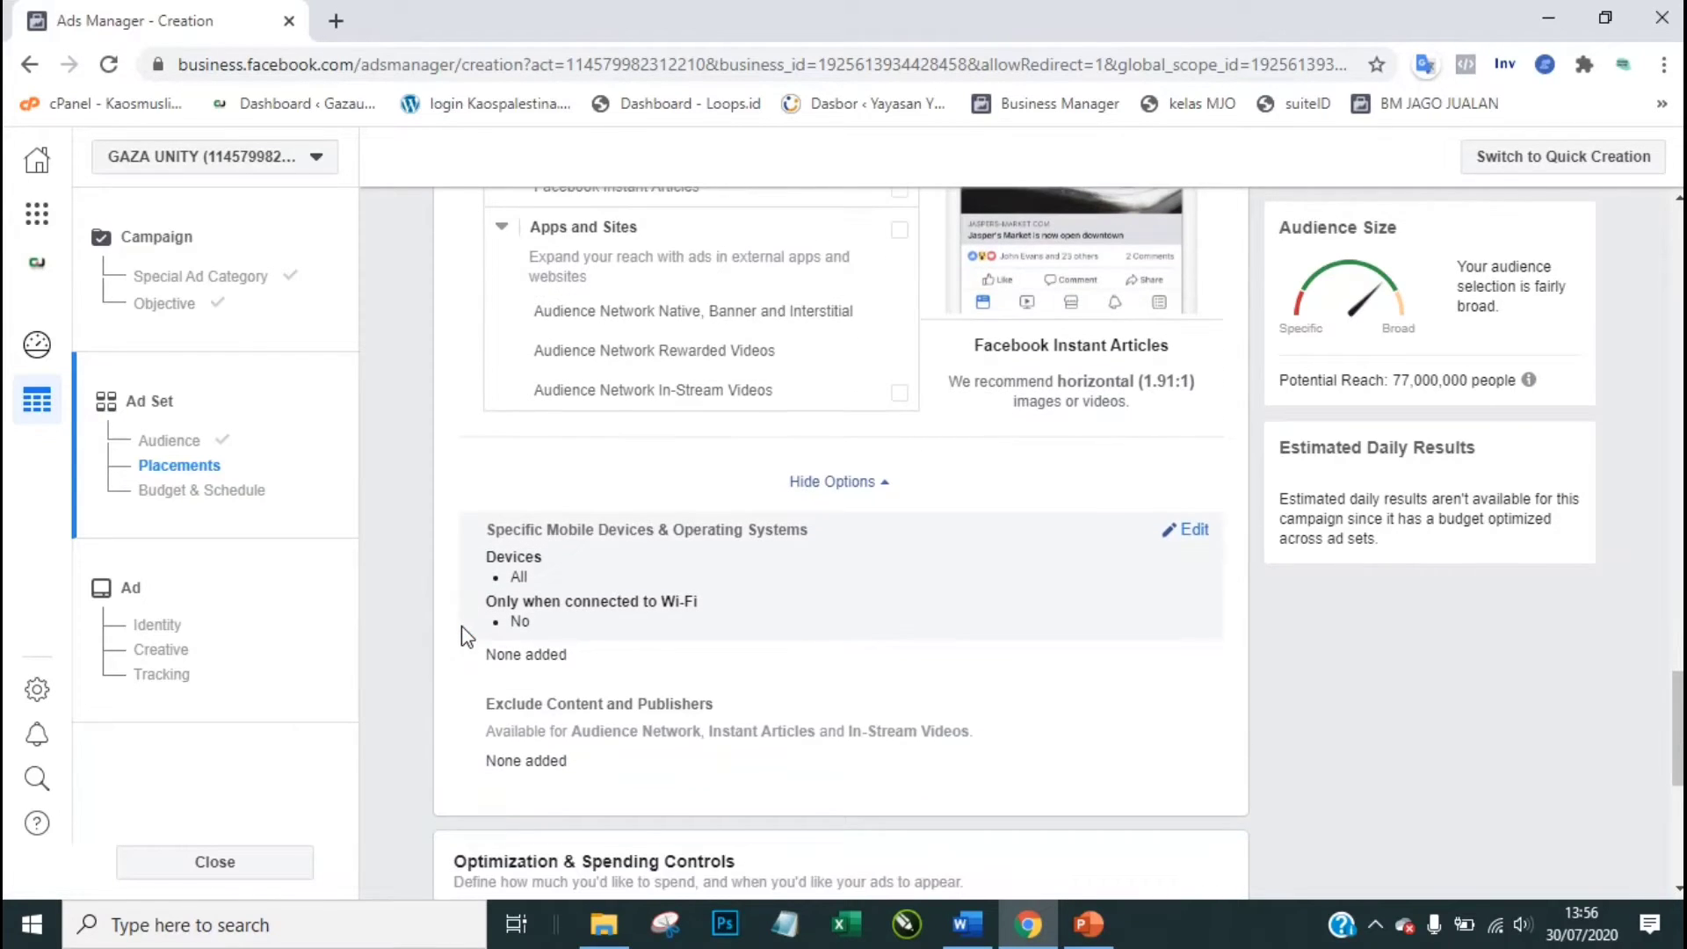
left_click(1188, 530)
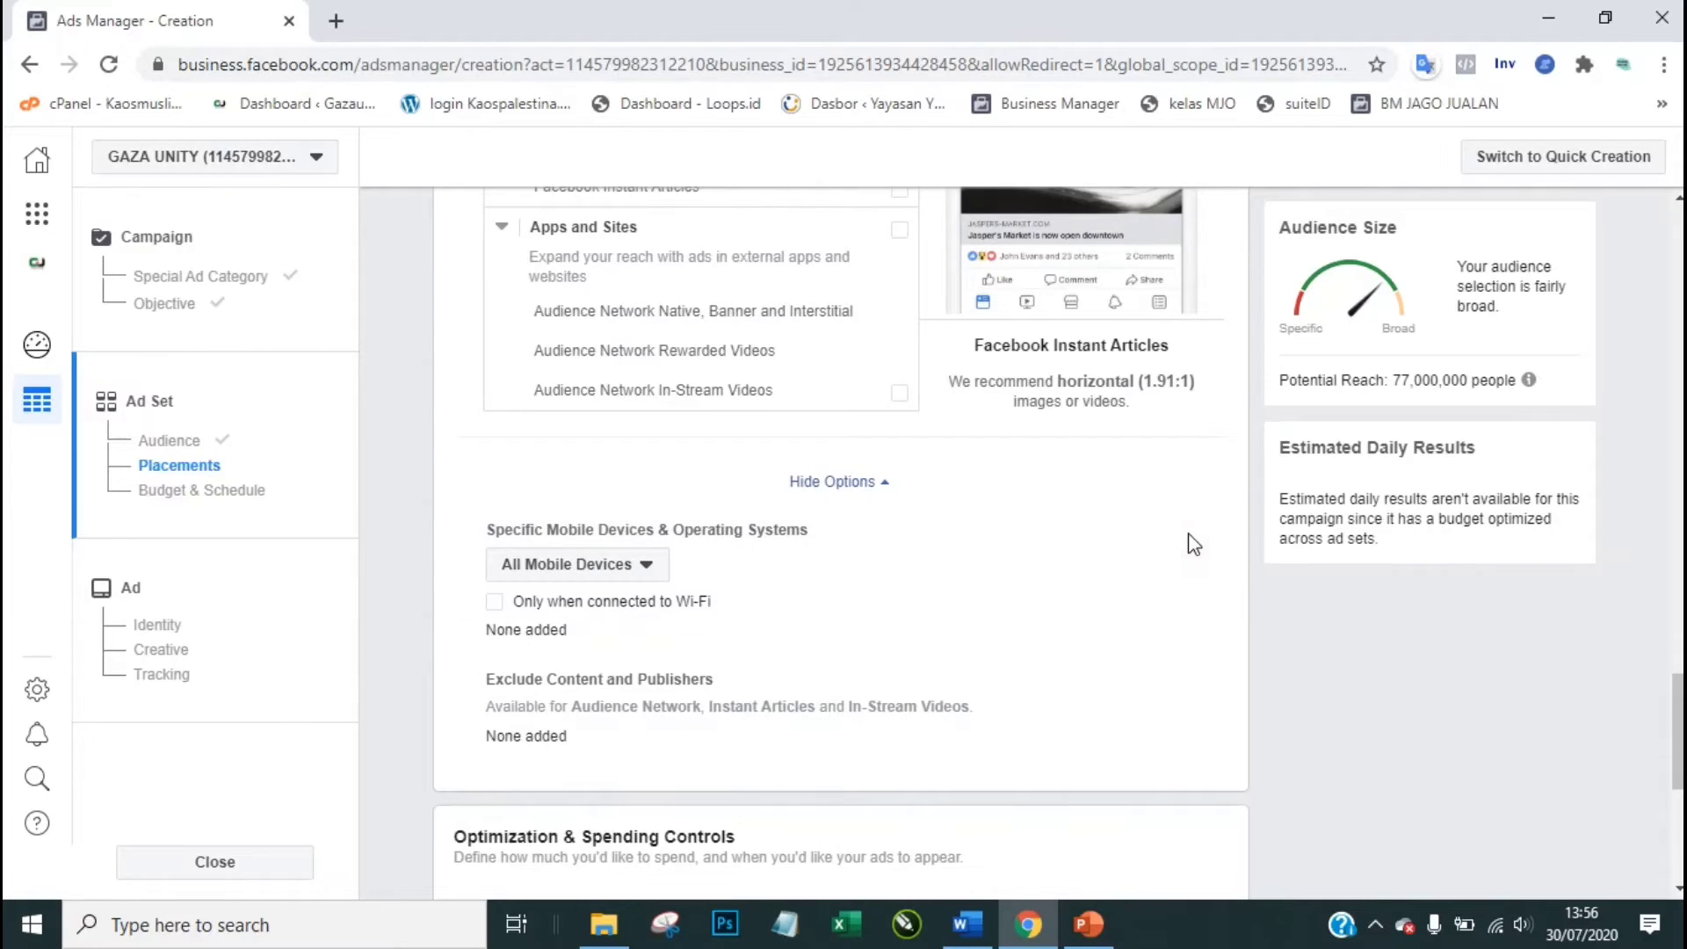
left_click(646, 567)
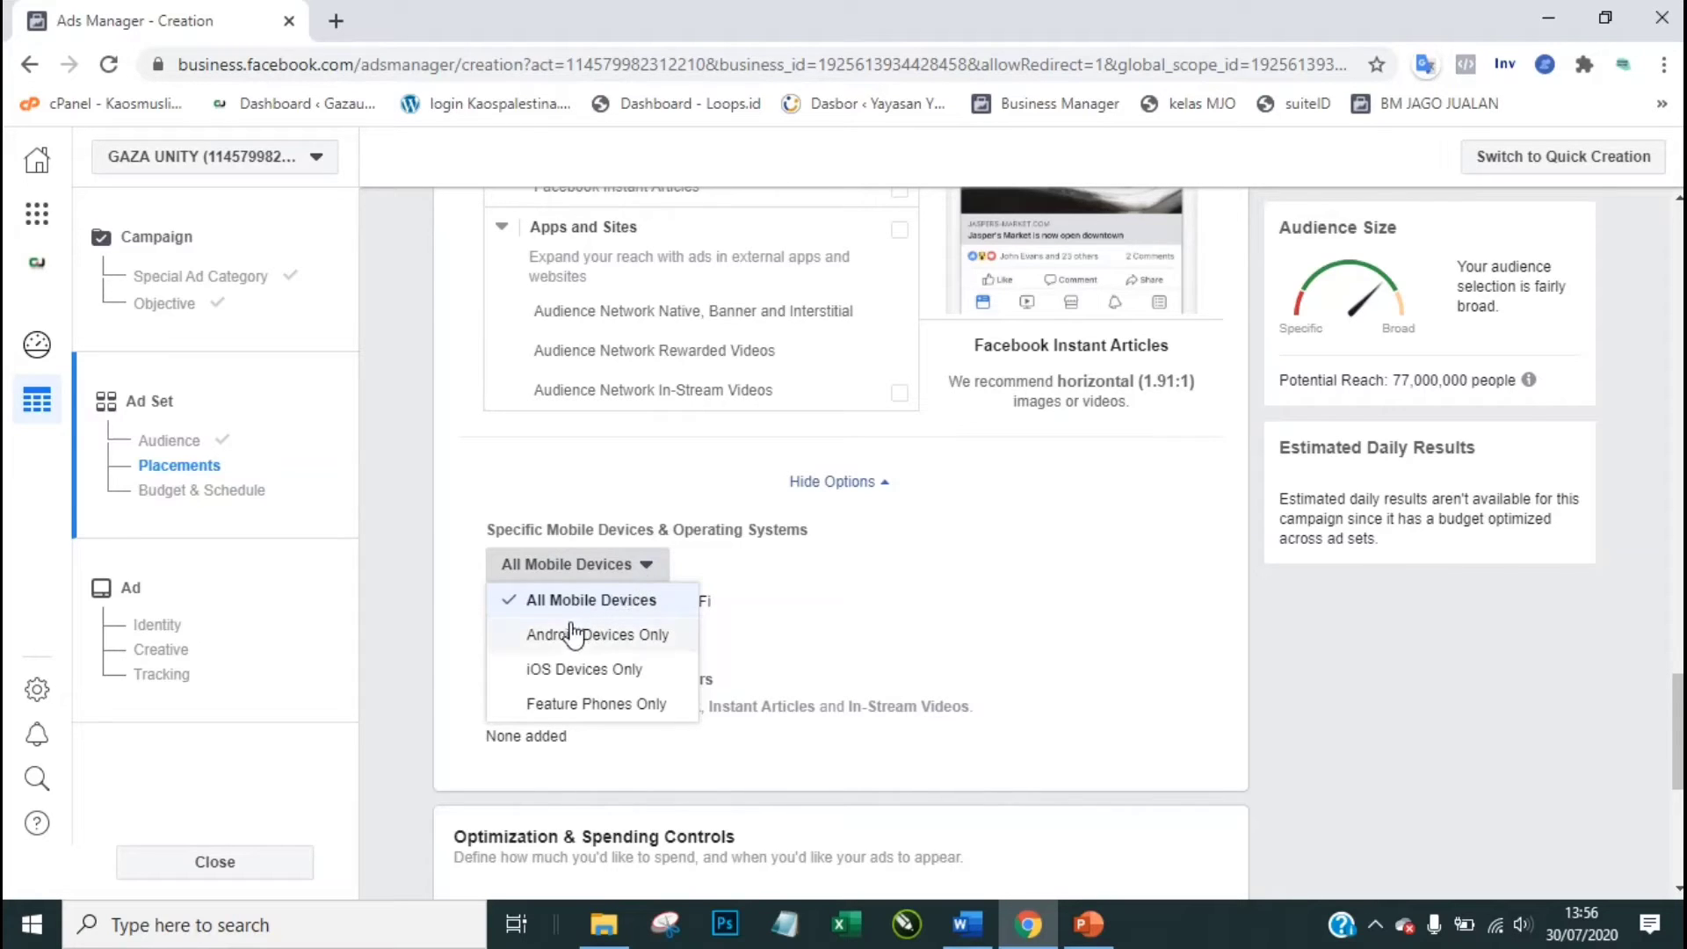
left_click(515, 638)
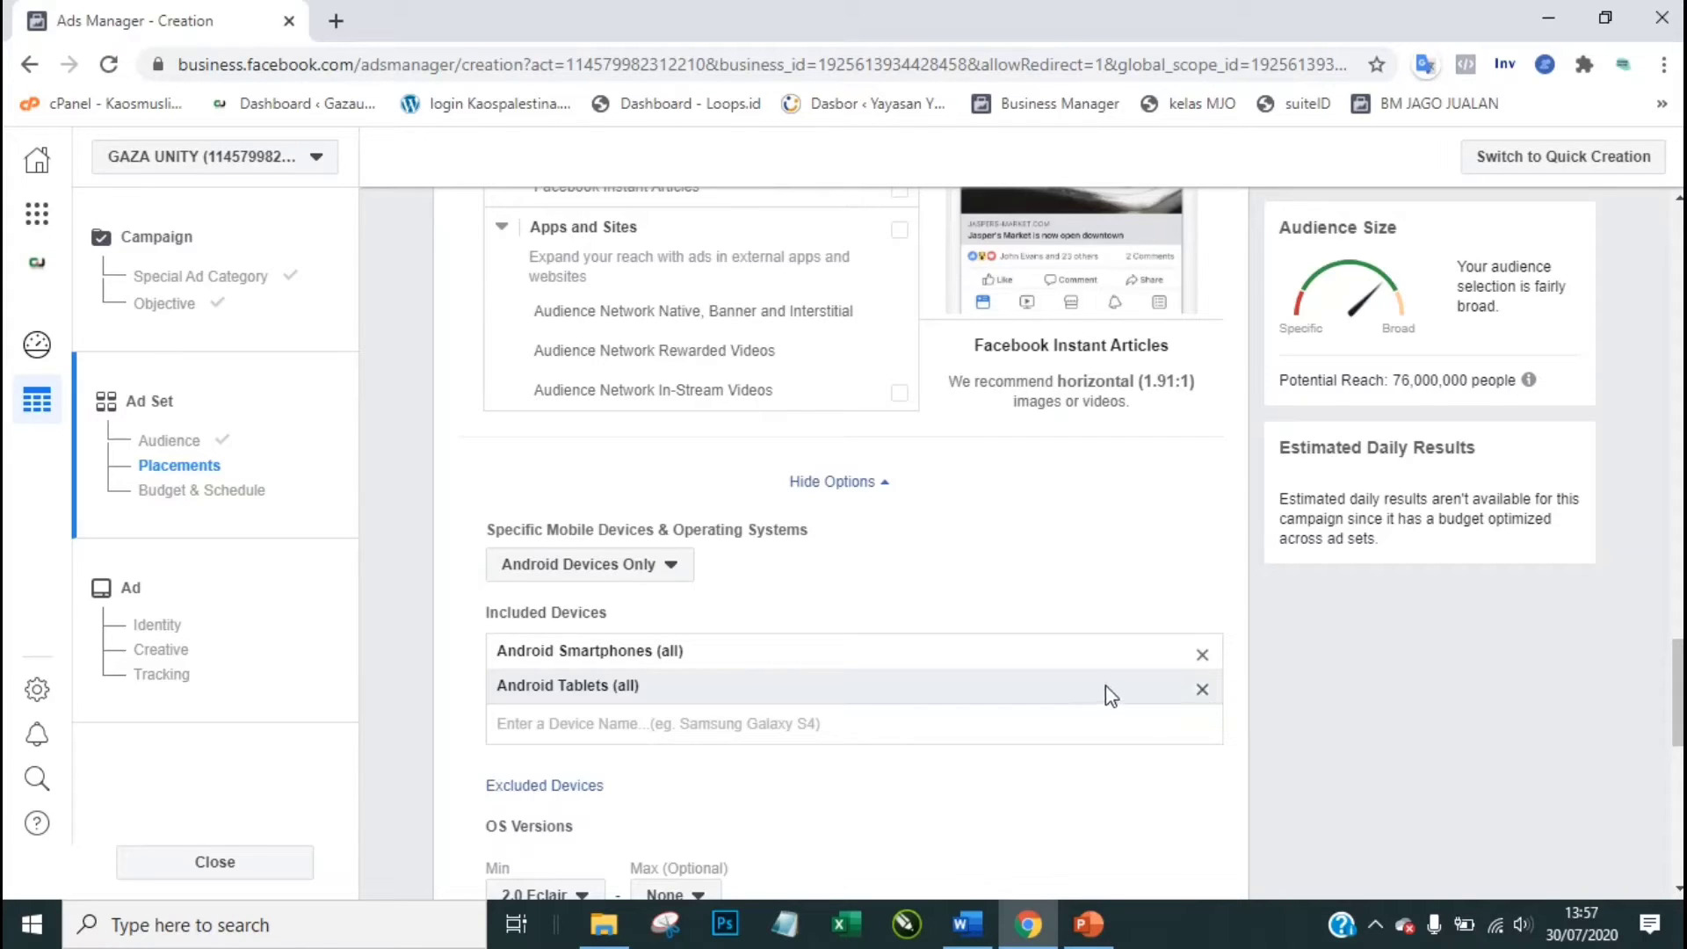
left_click(1203, 690)
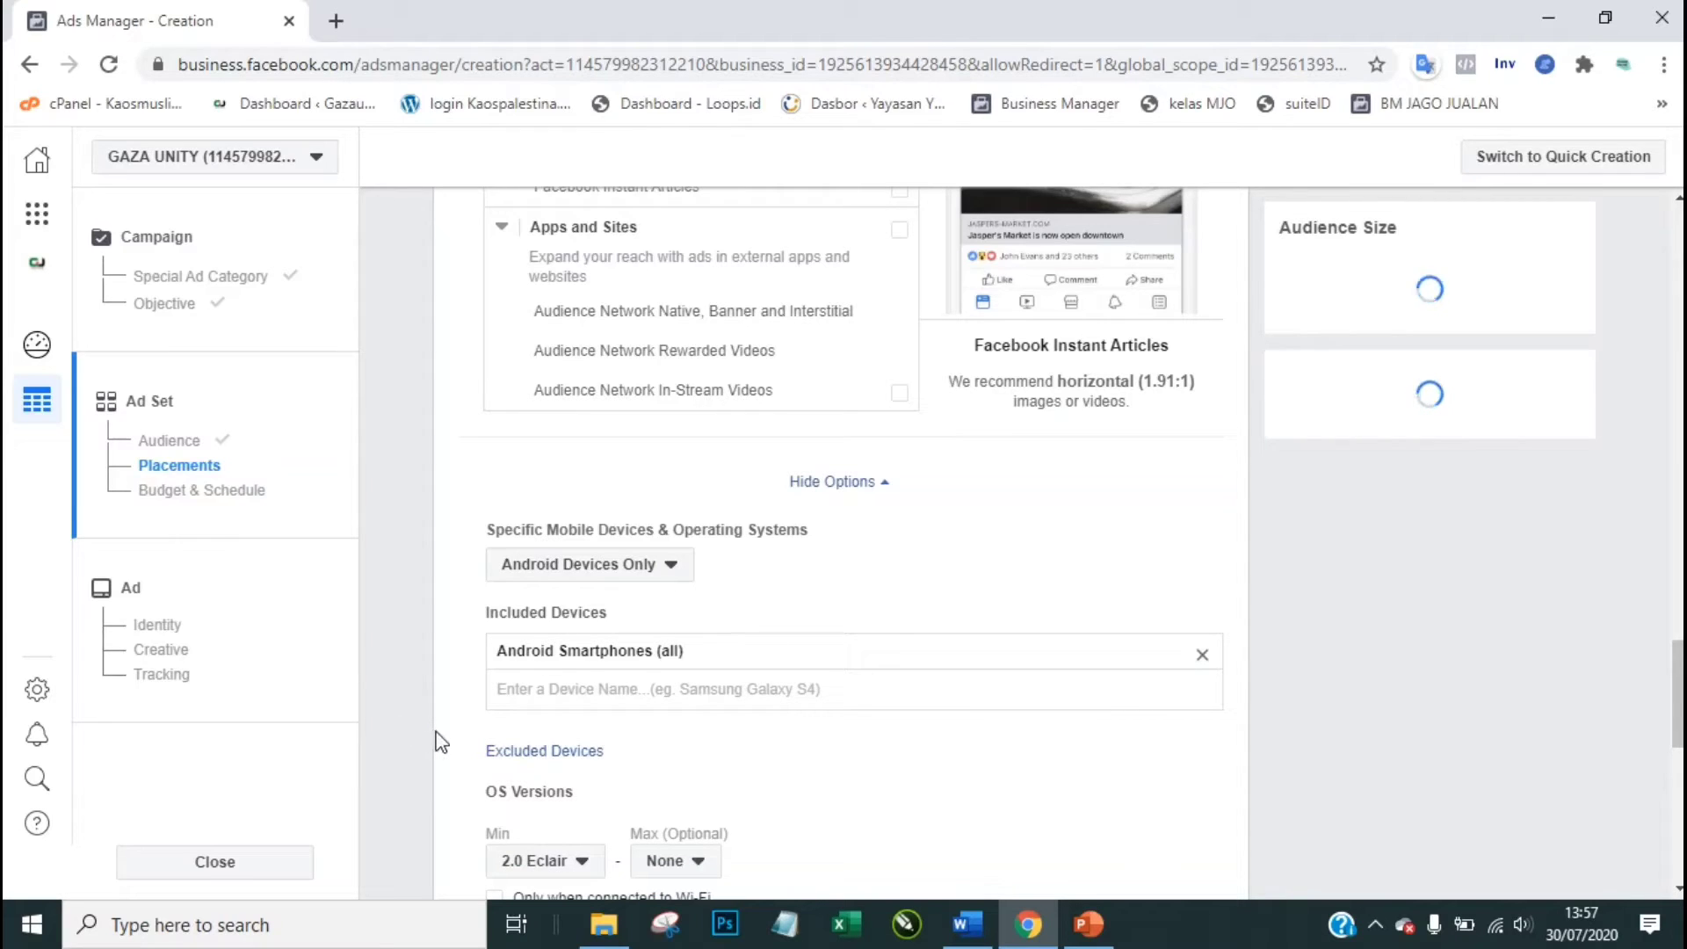
Step: Set the minimum Android OS version to 6.0 Marshmallow
scroll(440, 742, "down", 2)
scroll(441, 742, "down", 2)
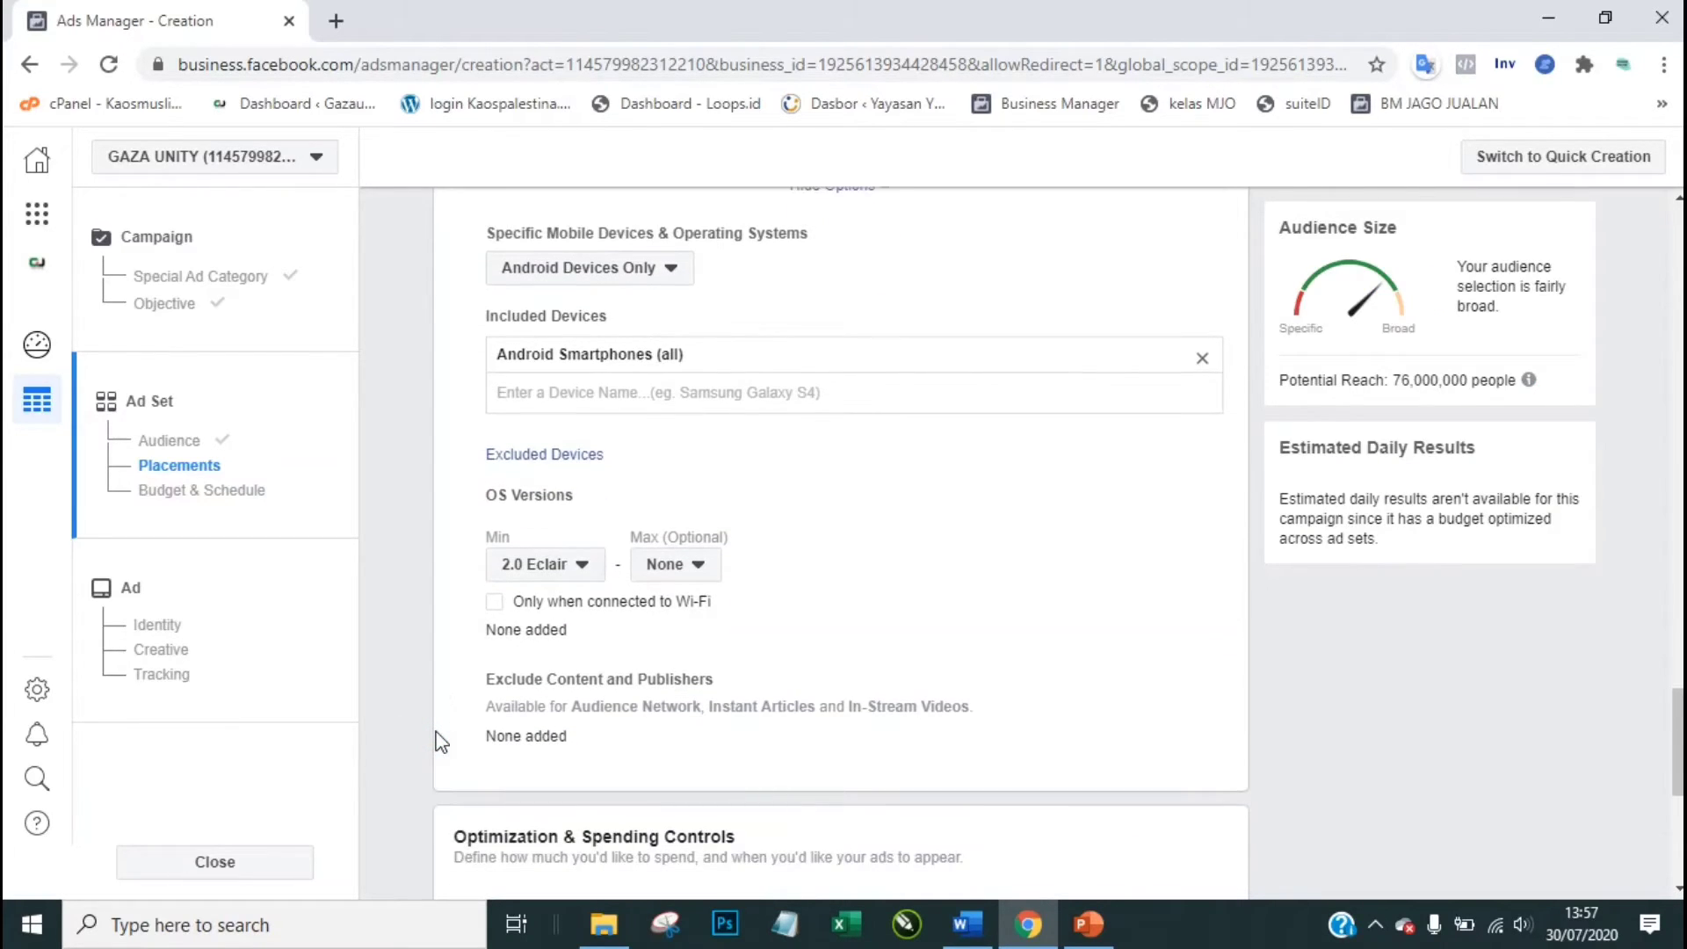
left_click(594, 564)
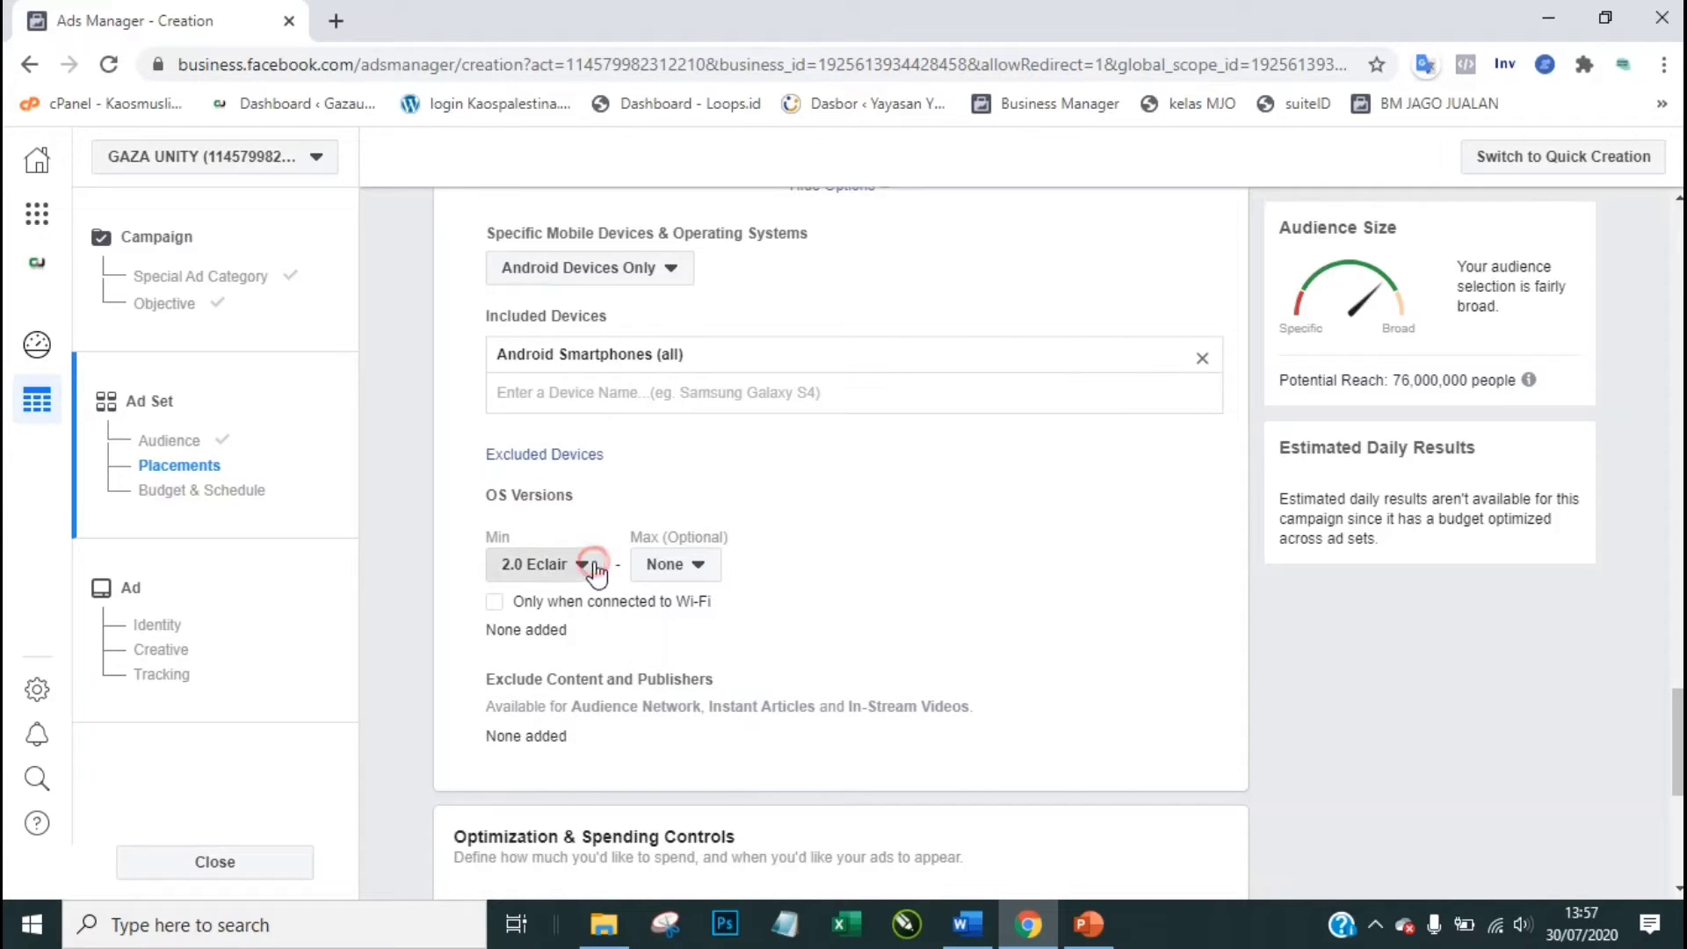
left_click(713, 681)
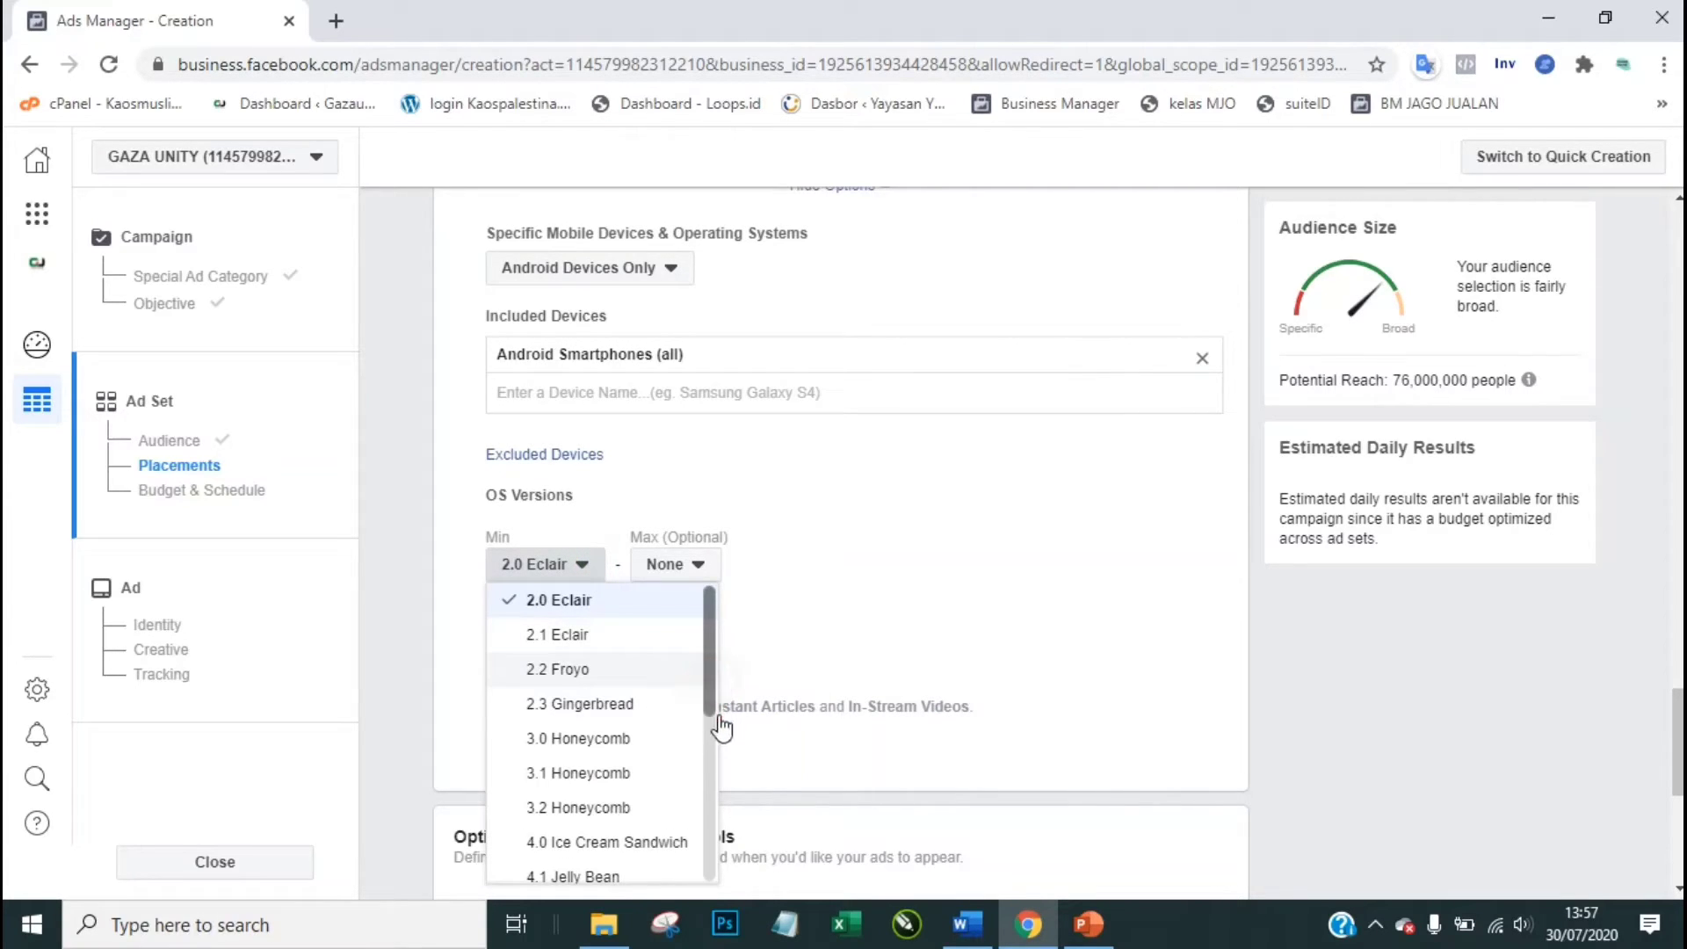
left_click(580, 562)
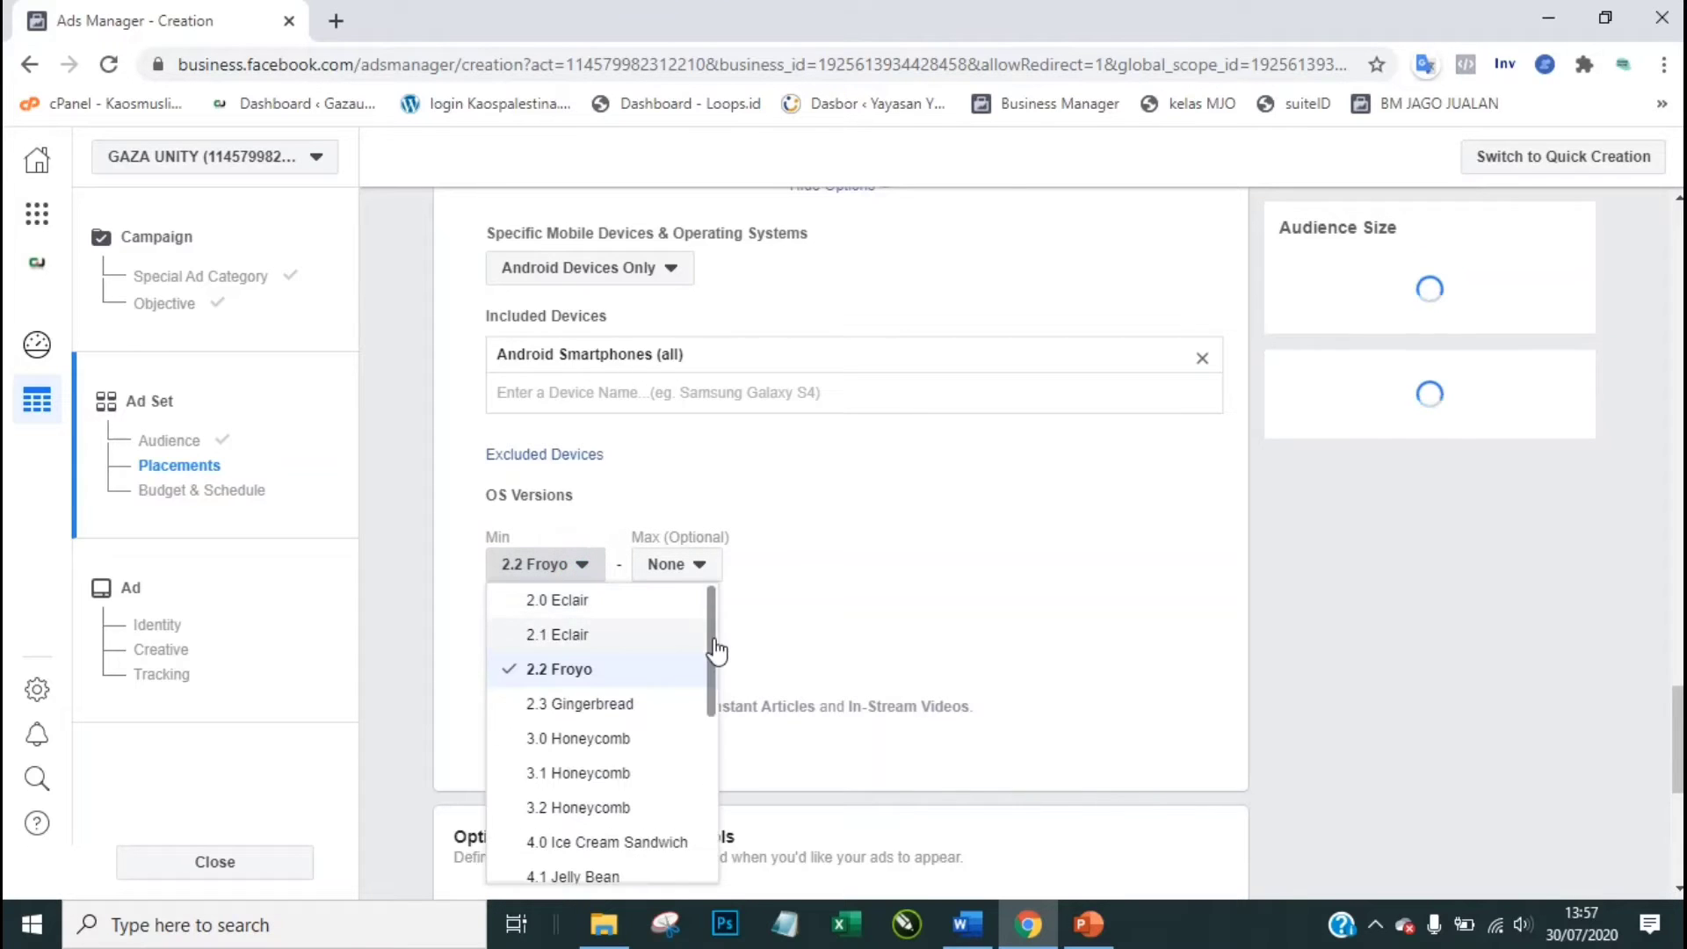
left_click_drag(709, 659, 722, 883)
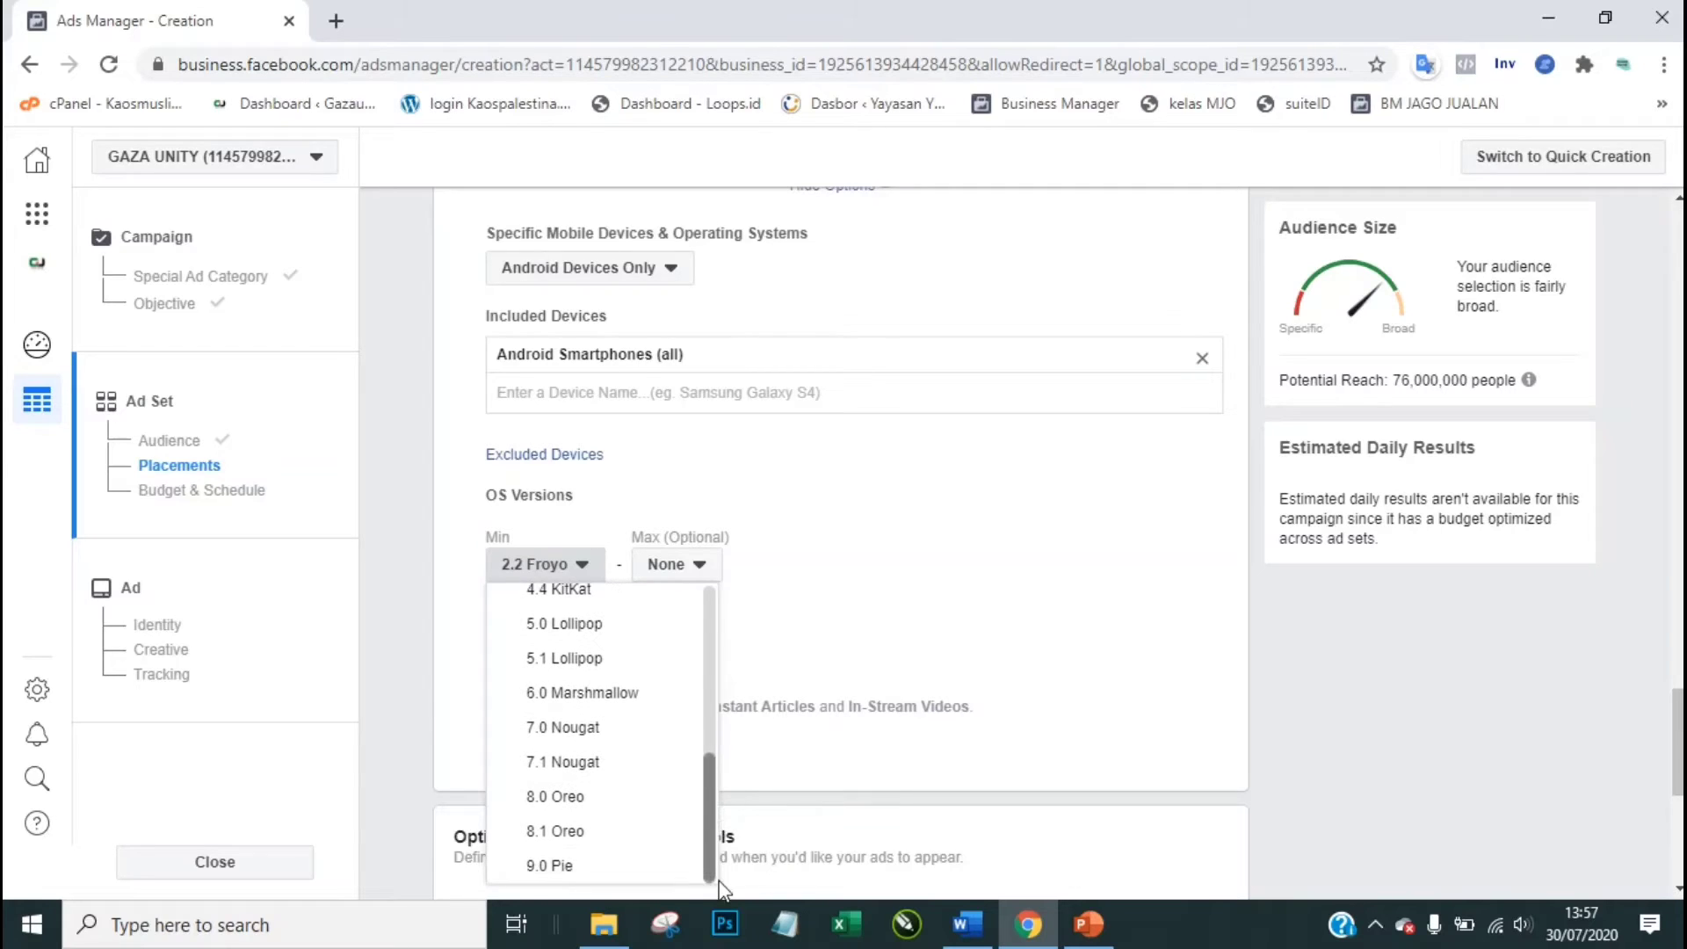
left_click(651, 694)
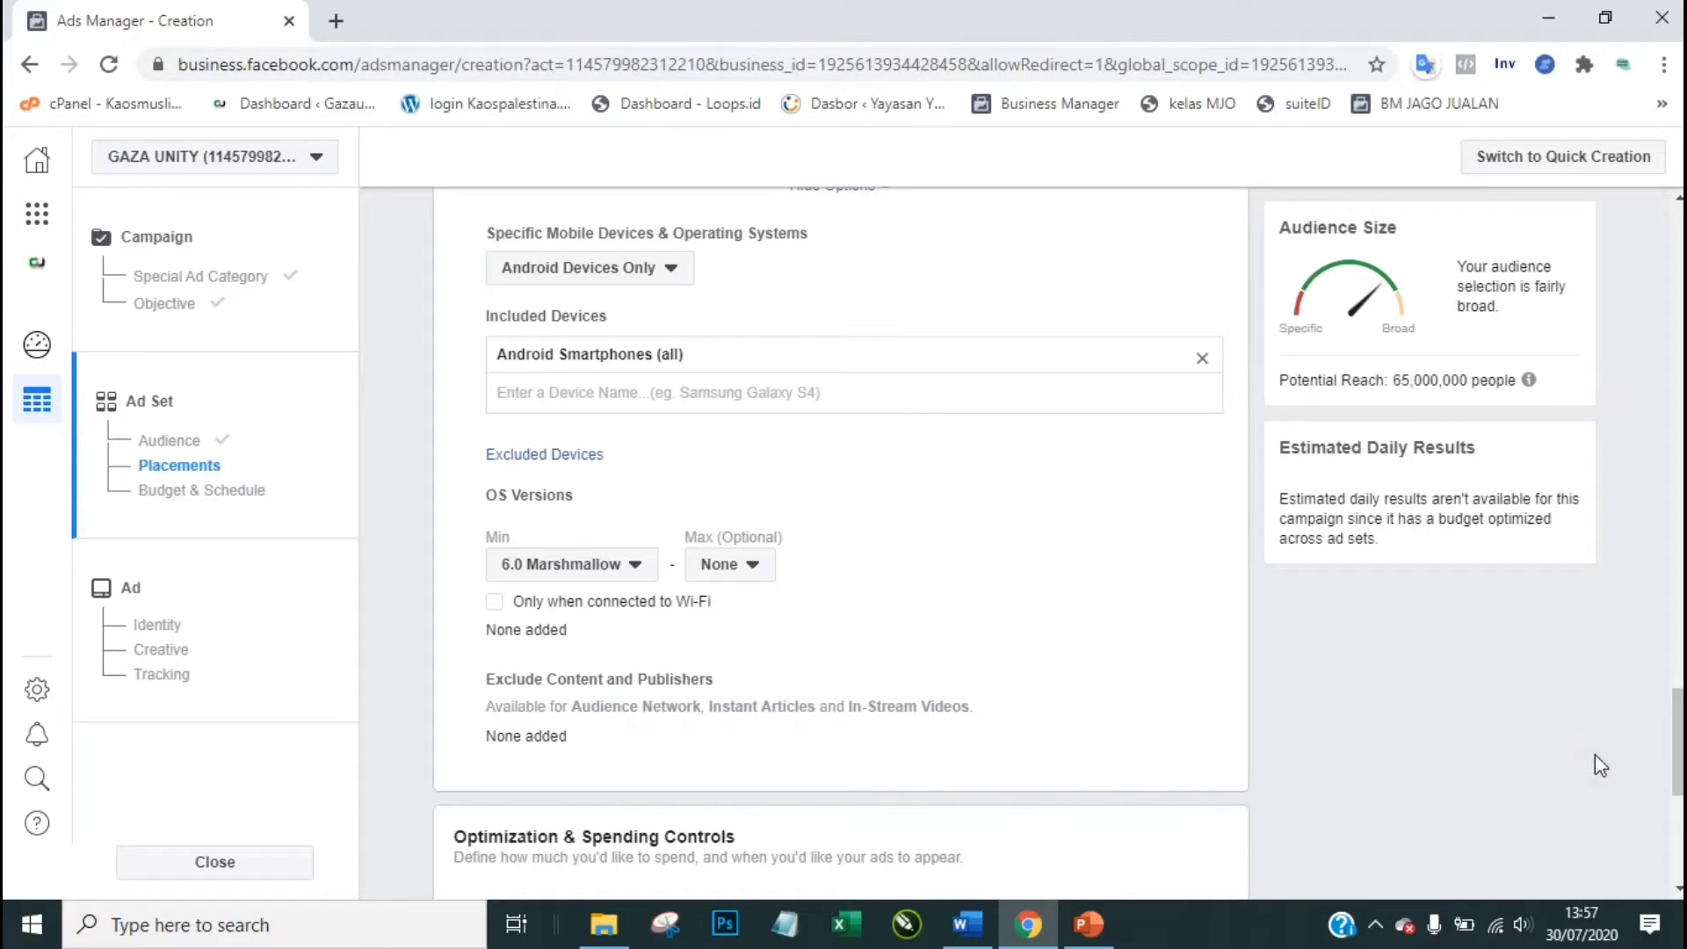
Step: Show the additional options of the Optimization & Spending Controls section and view its schedule, spend limit and charging settings
left_click_drag(1678, 754, 1678, 838)
left_click(833, 668)
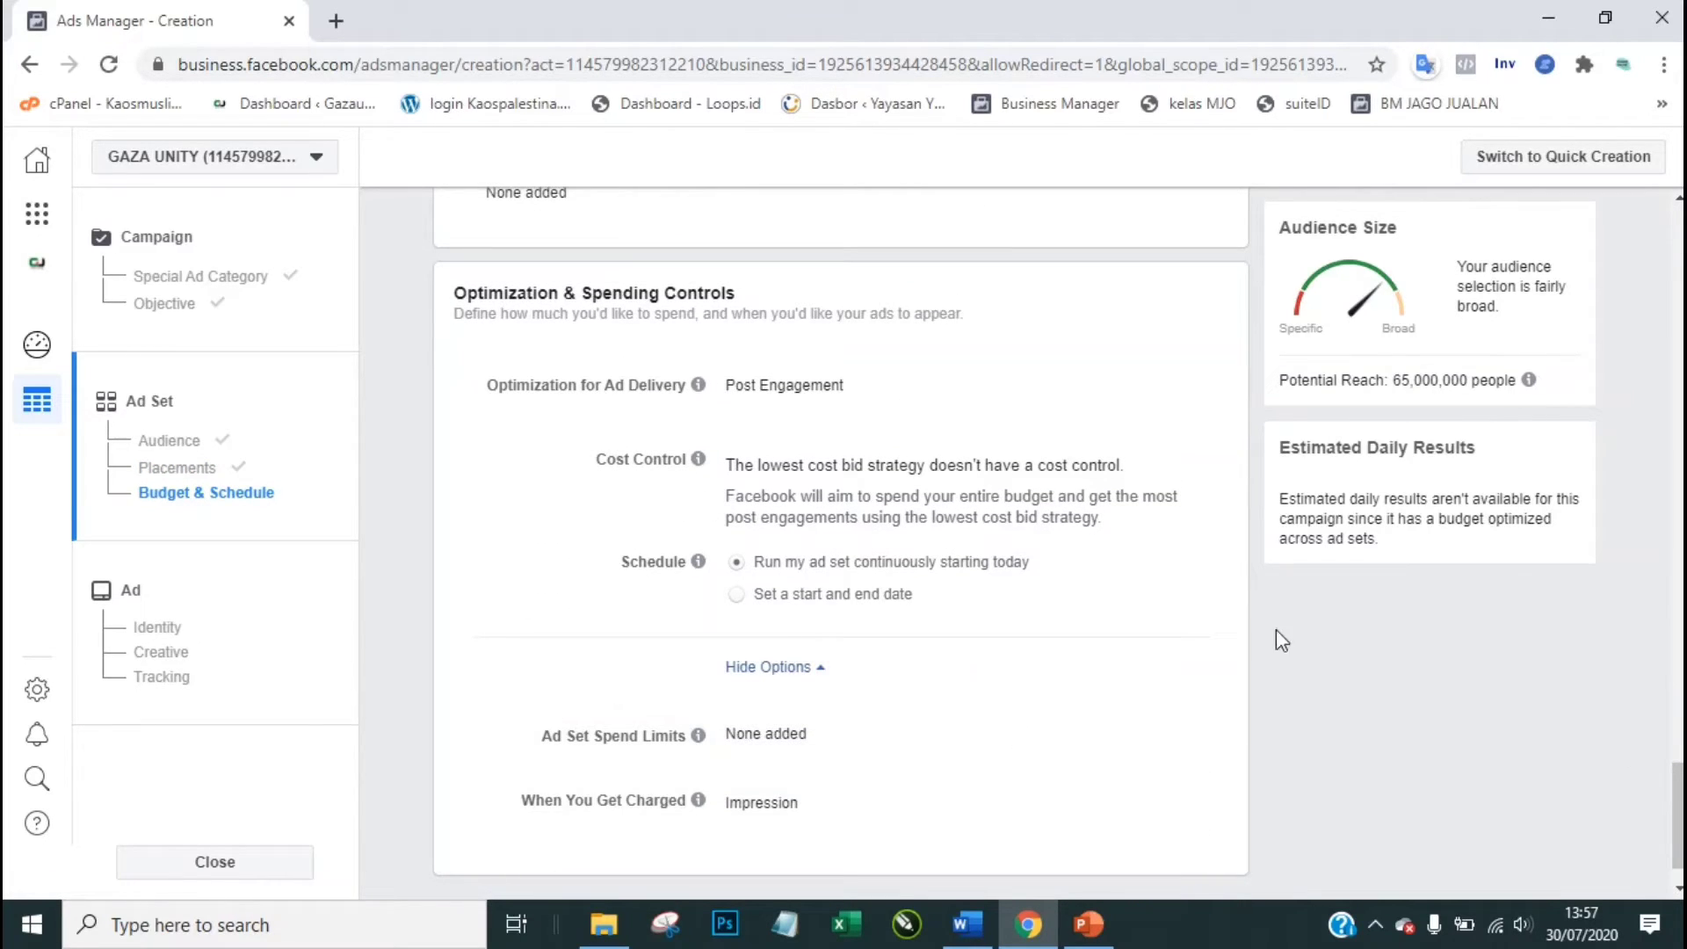
scroll(1538, 815, "down", 1)
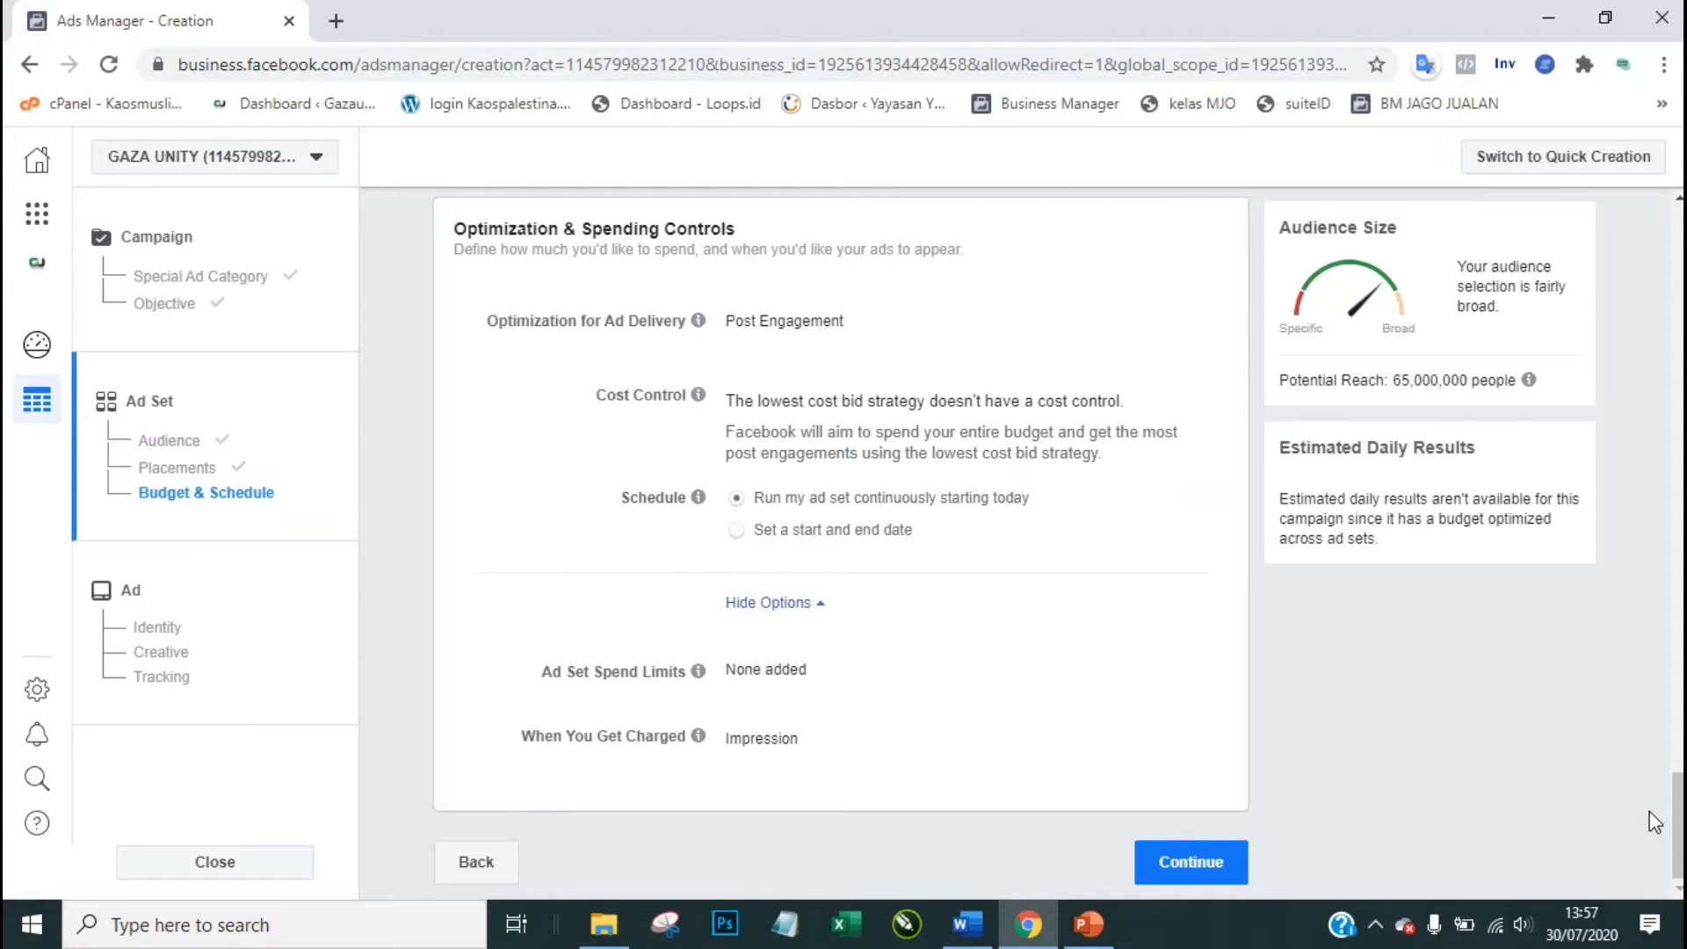
Step: Review the ad set's settings from the spending controls back through the placements to the audience connections
scroll(1650, 817, "up", 3)
scroll(1656, 823, "up", 4)
scroll(1656, 822, "up", 10)
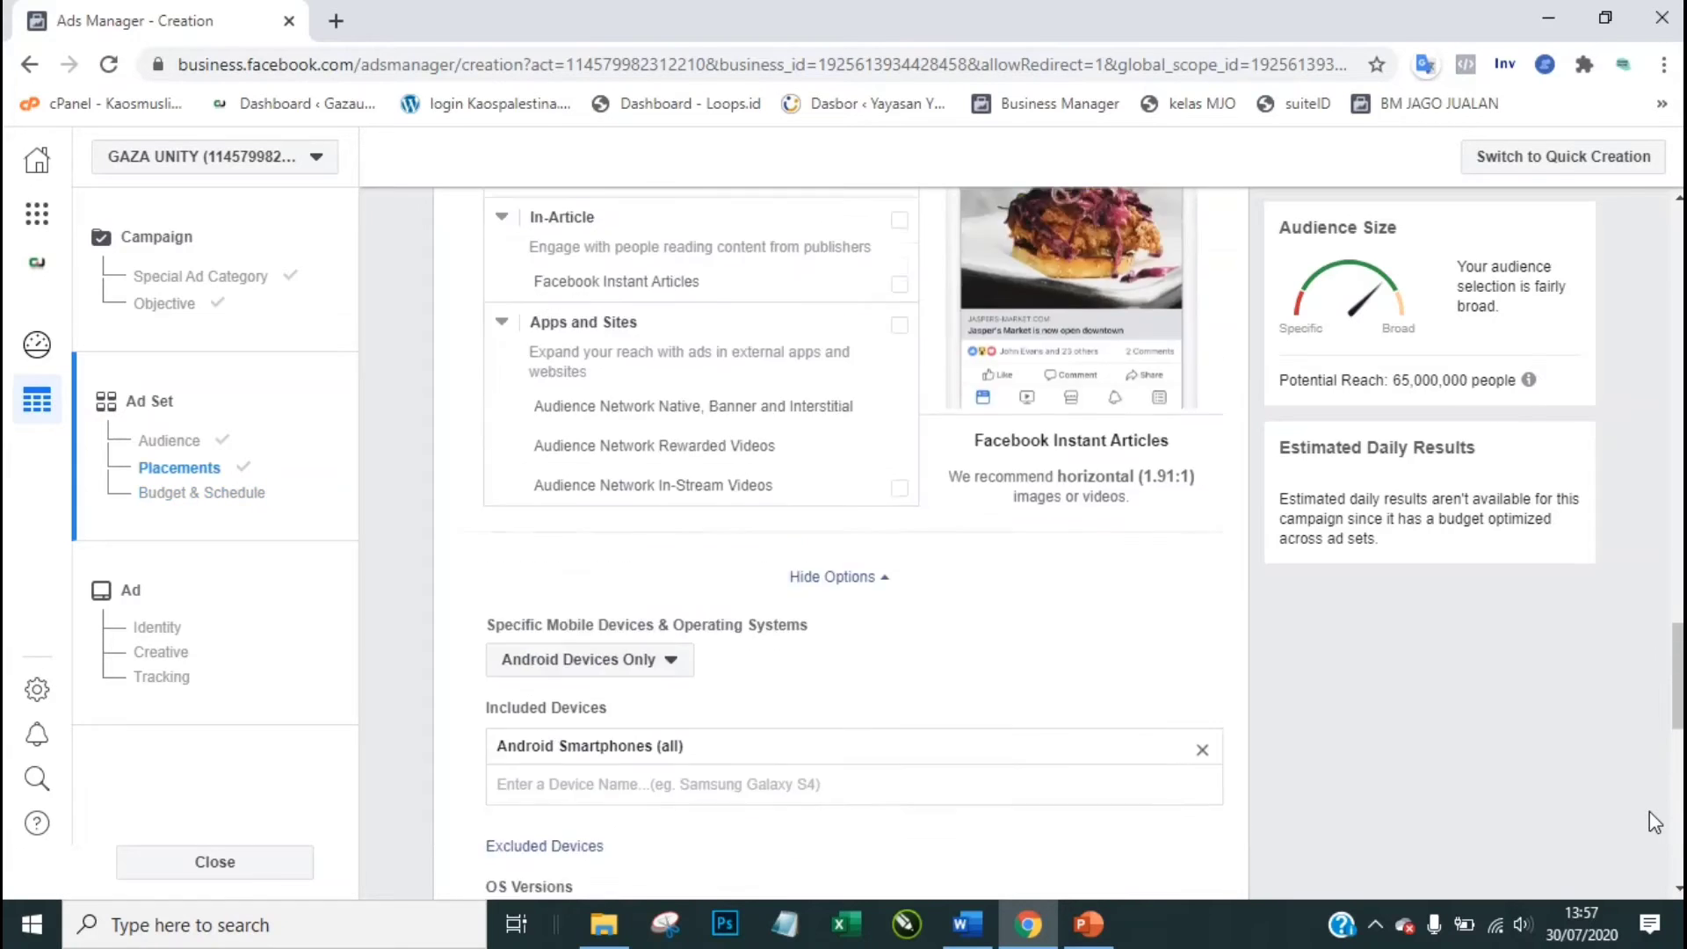
scroll(1655, 821, "up", 8)
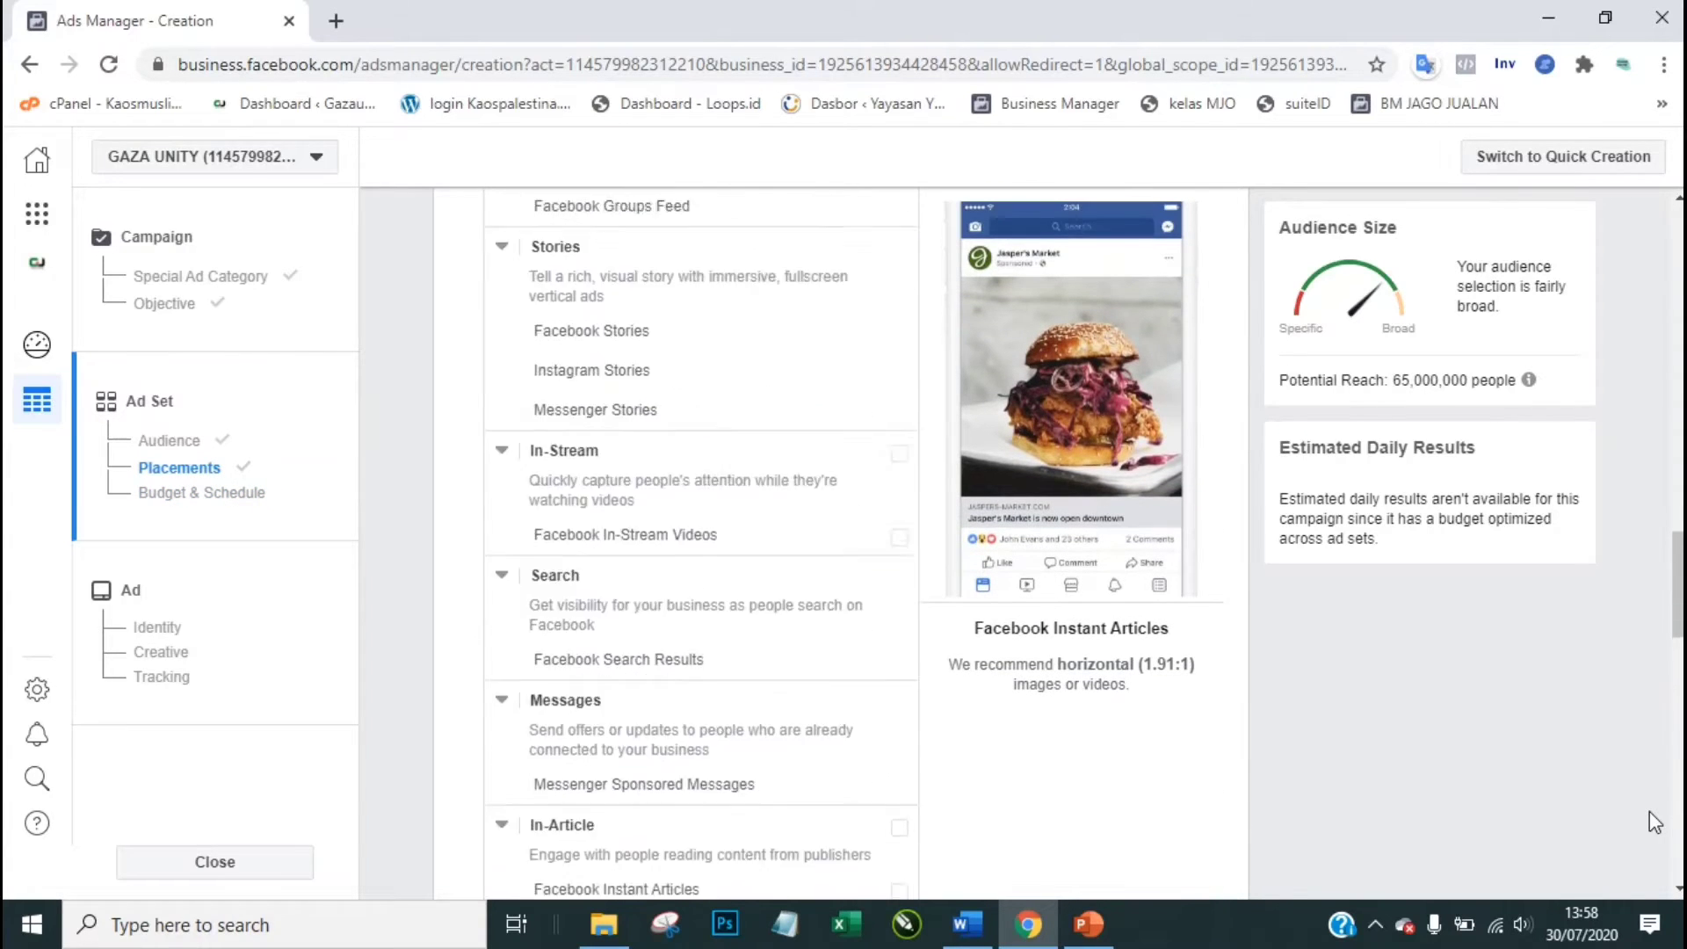
scroll(1650, 812, "up", 6)
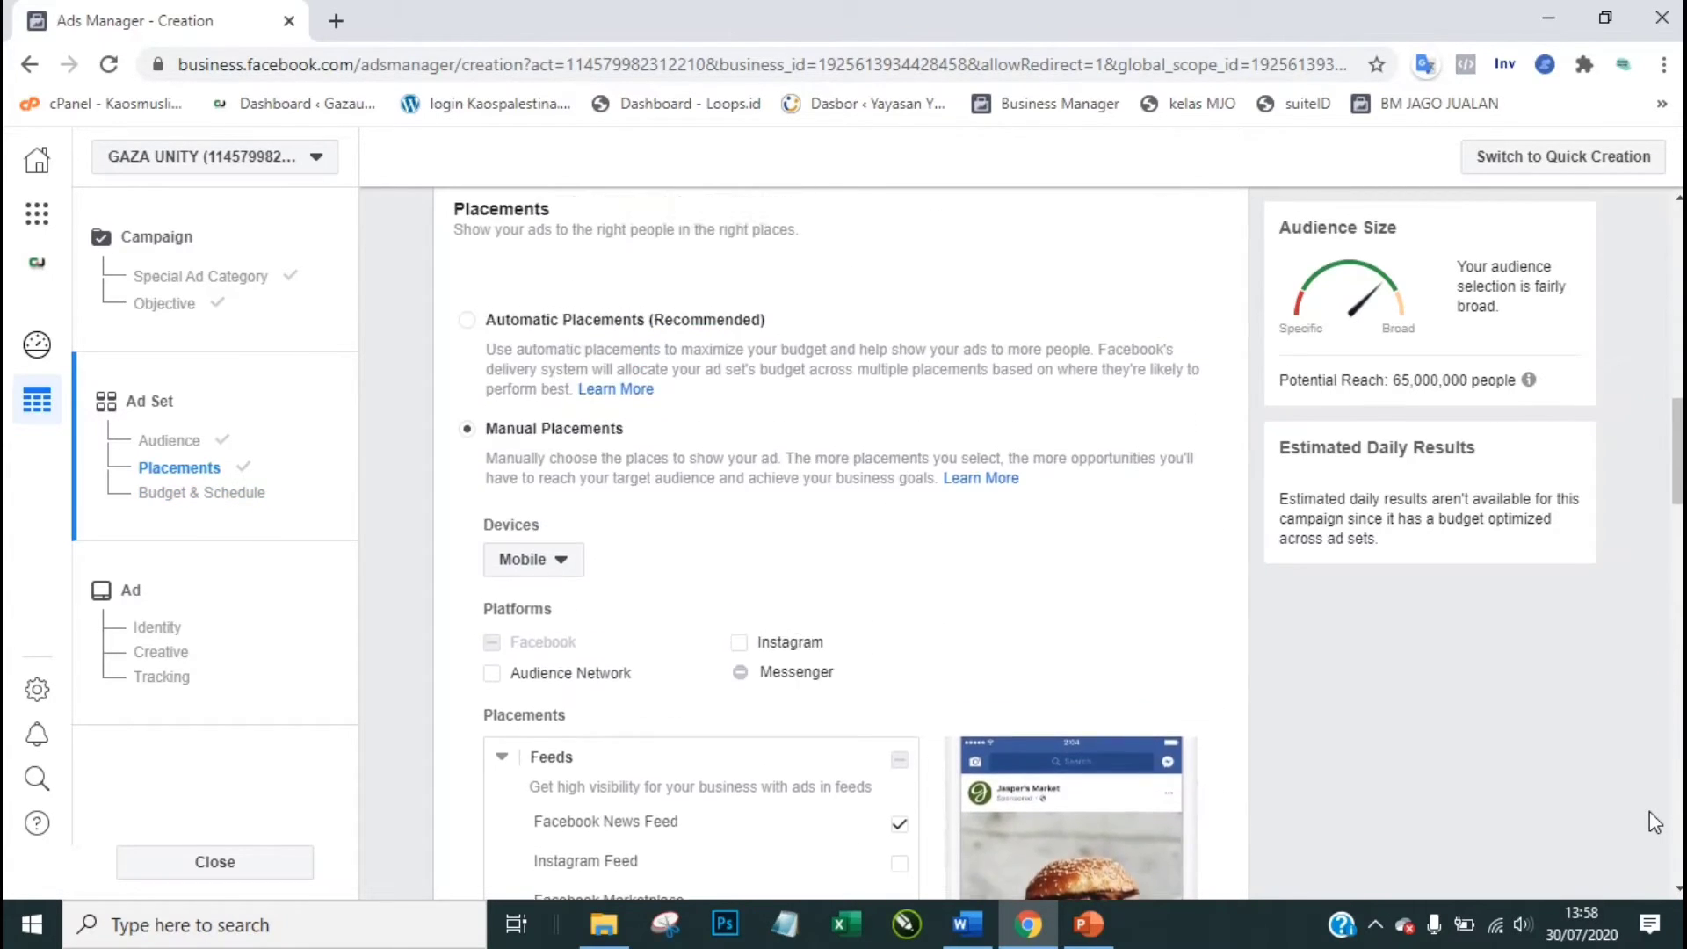
scroll(1650, 812, "up", 6)
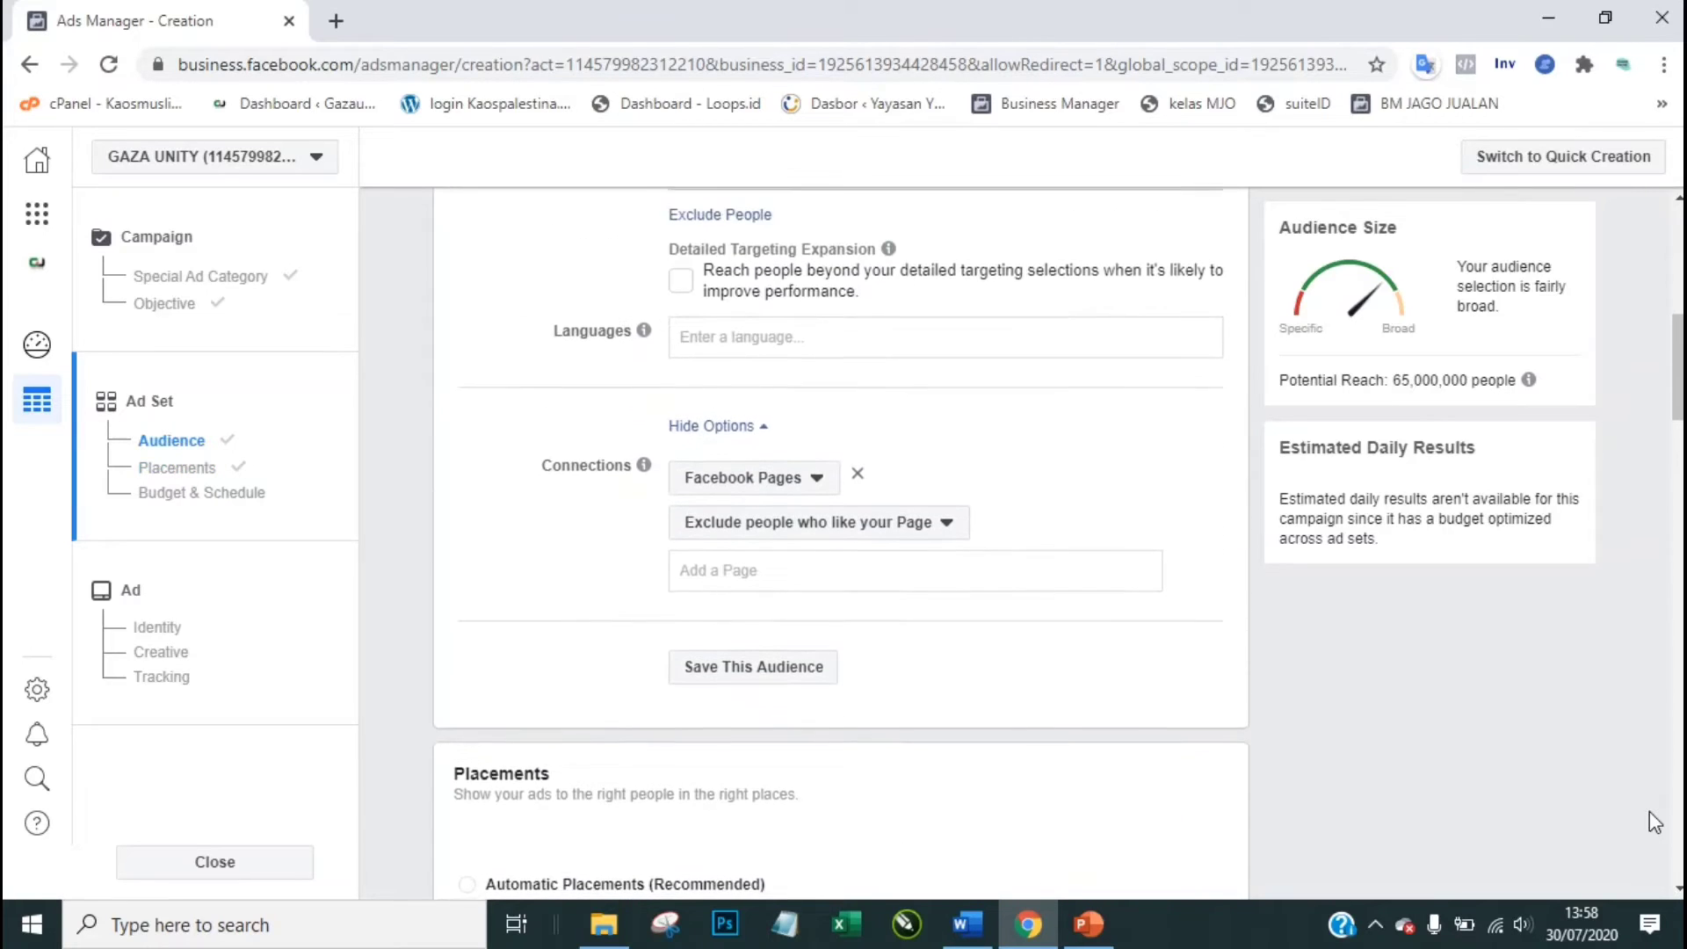
Step: Add Indonesian to the audience's languages and go to the detailed targeting entry field
scroll(1650, 814, "up", 1)
scroll(1649, 814, "down", 3)
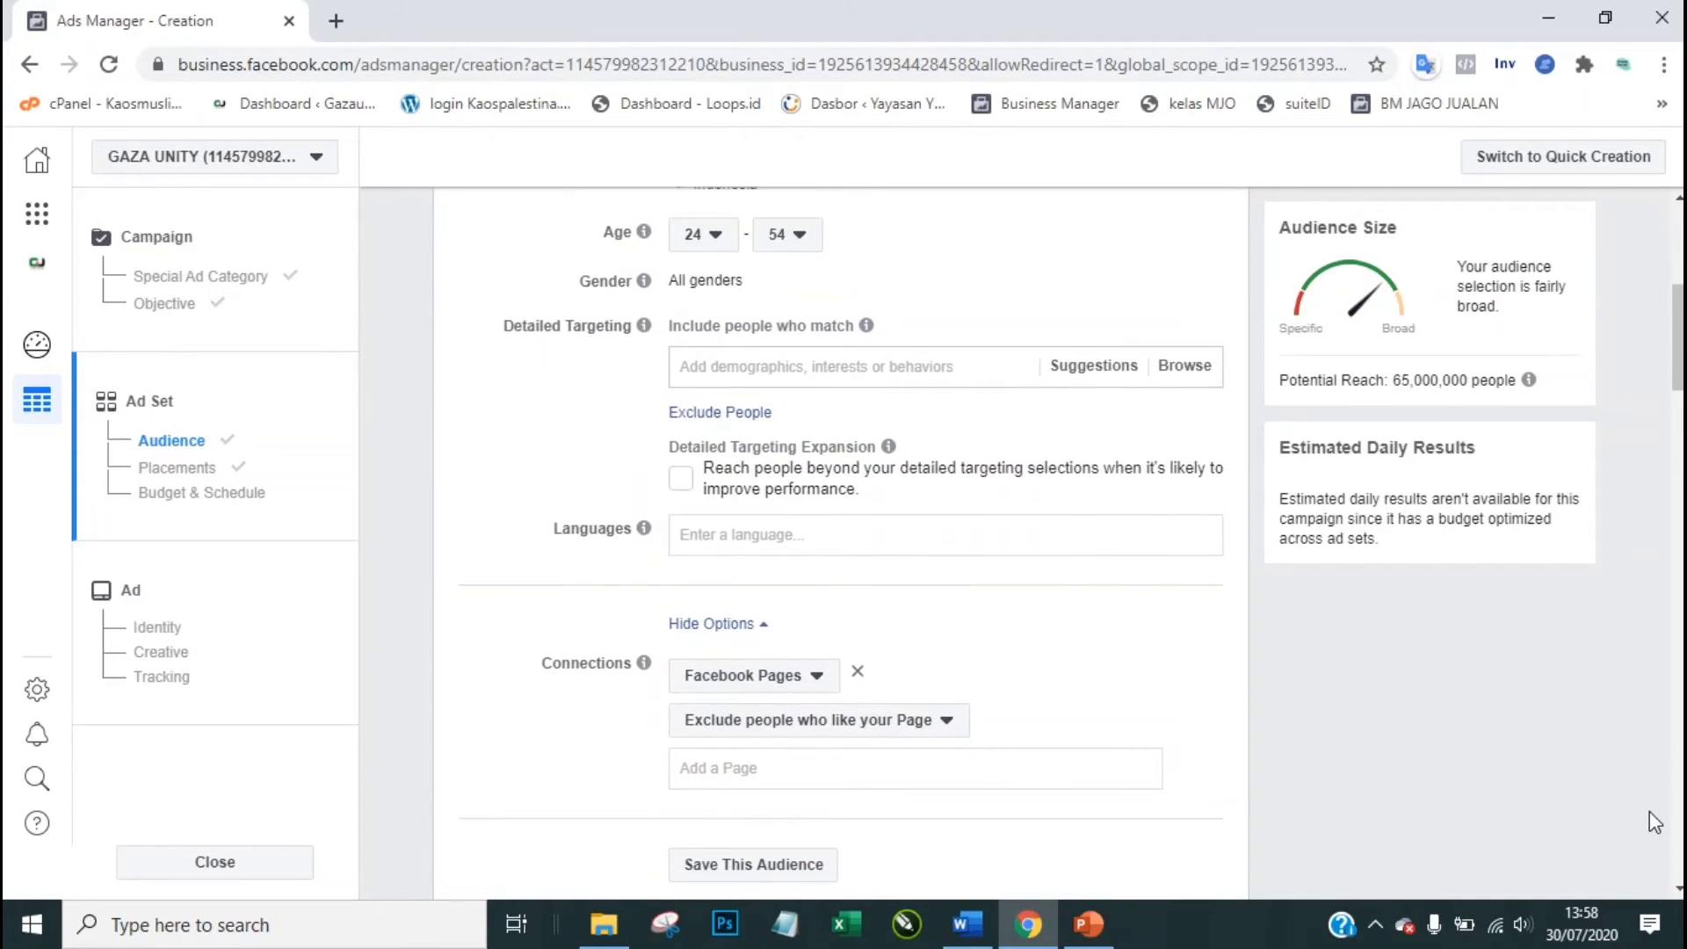
left_click(877, 534)
type("indo")
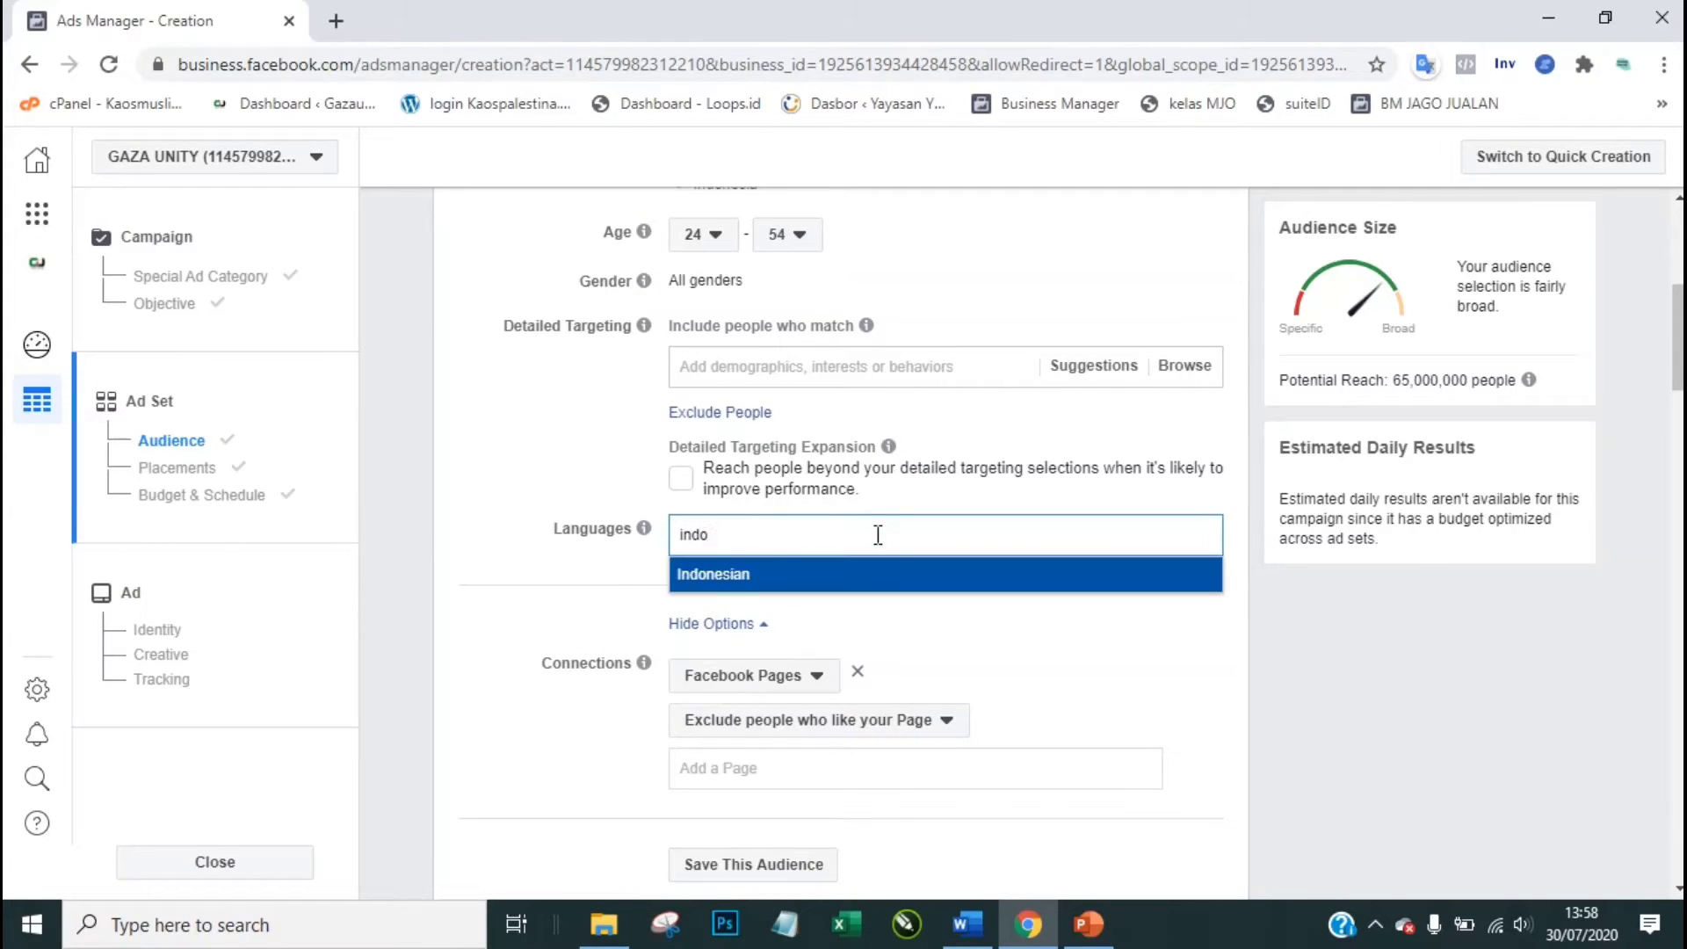
left_click(719, 578)
left_click(471, 447)
scroll(475, 451, "up", 2)
left_click(753, 480)
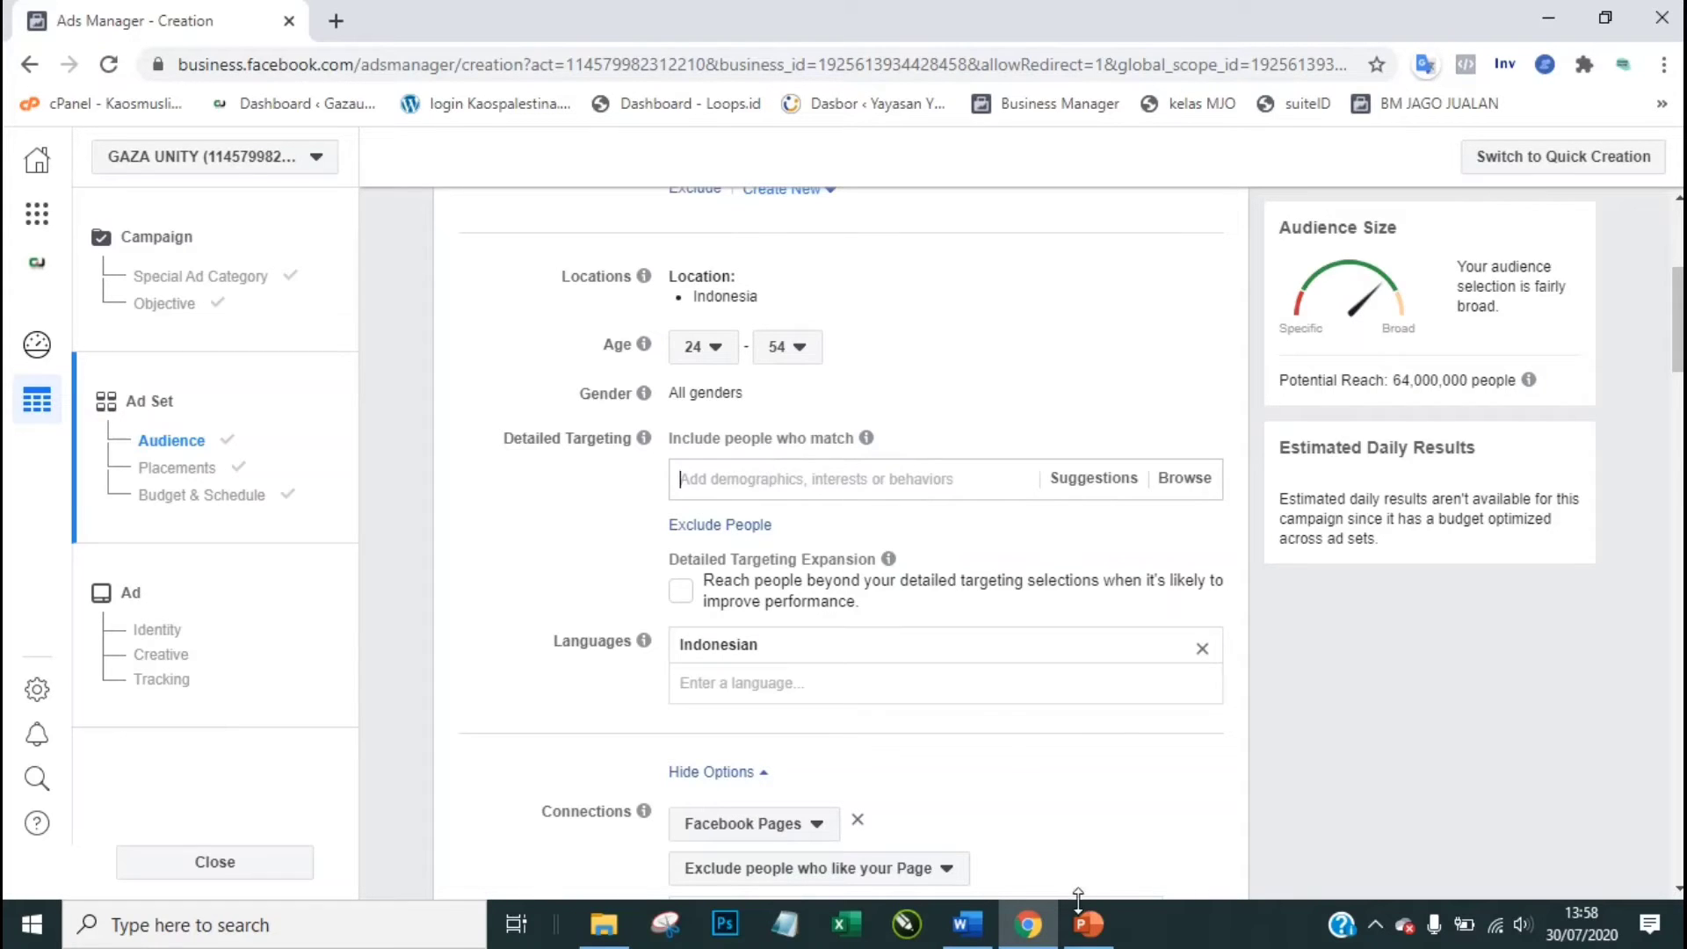
Step: Switch to the PowerPoint presentation and show its title slide about determining Facebook ads interests
left_click(1086, 928)
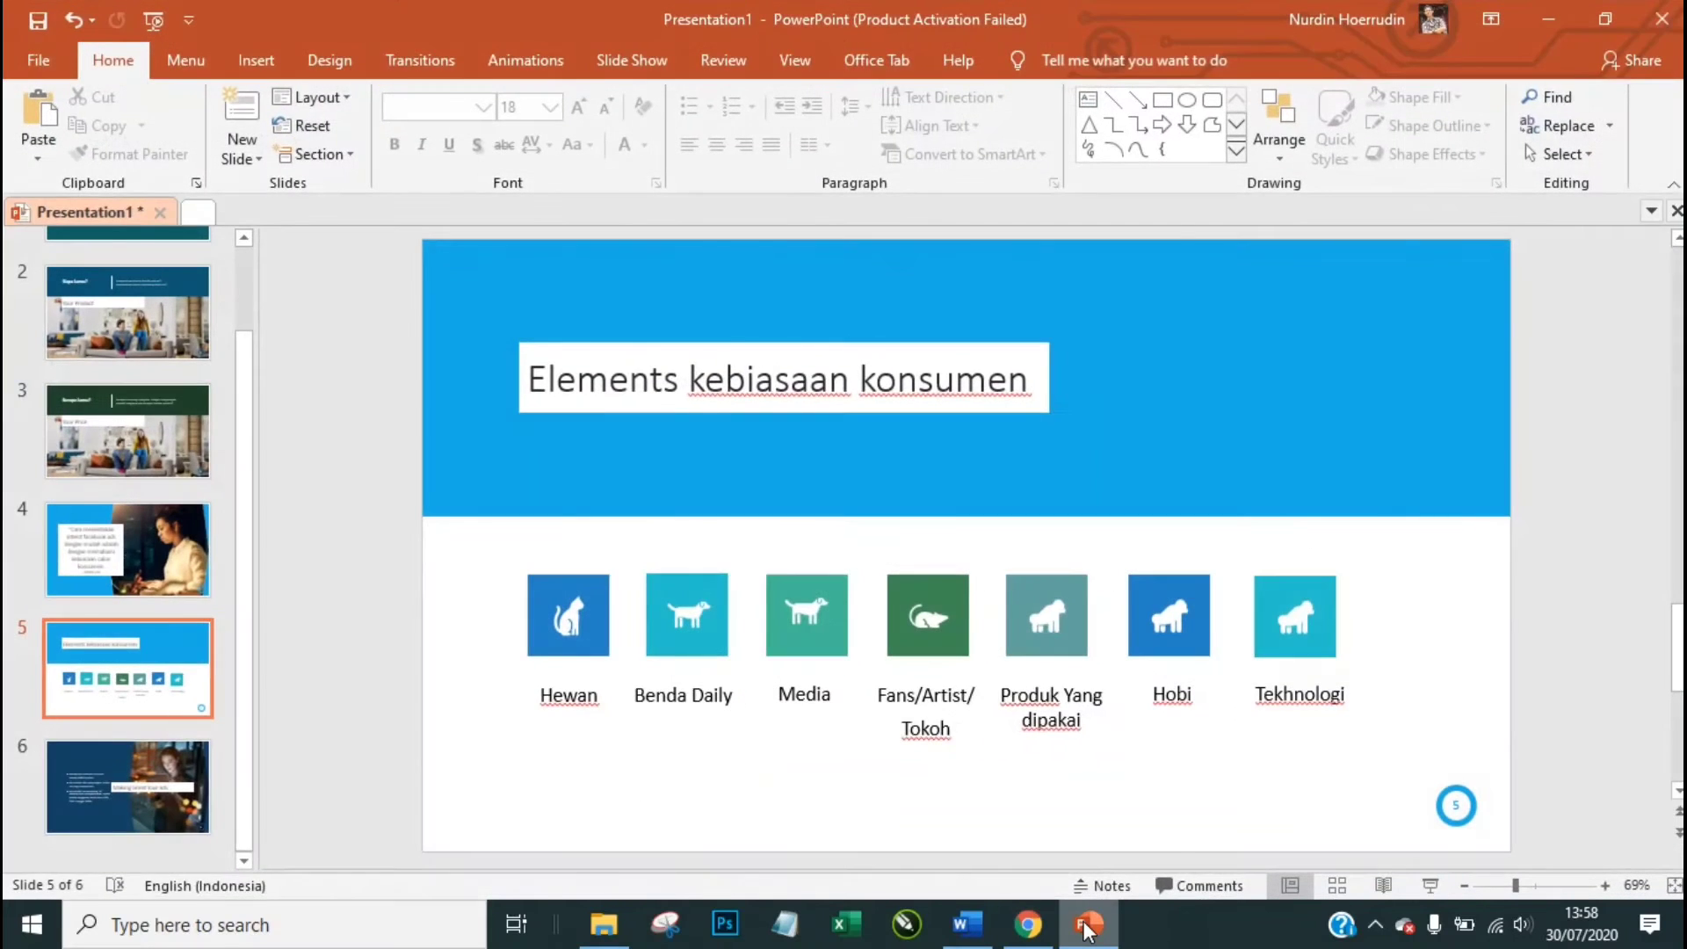
left_click(141, 375)
key("Up")
key("Up")
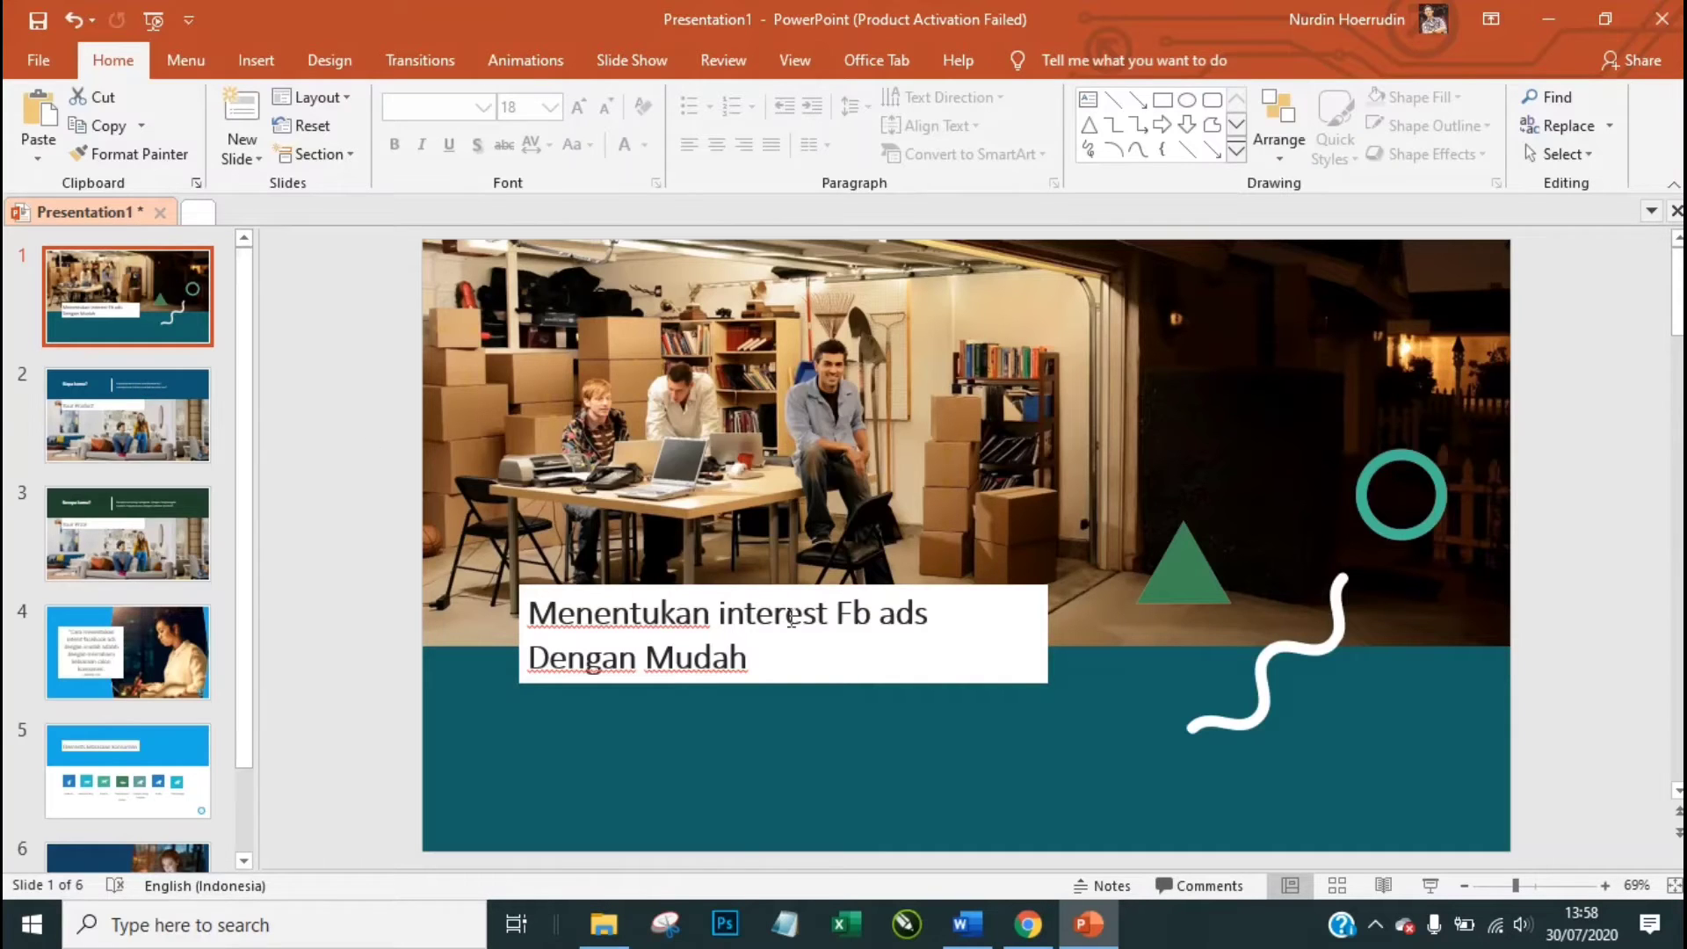
mouse_move(877, 11)
Step: Show slide 2, Your Product, and go through its questions on why people should own and buy the product
left_click(144, 386)
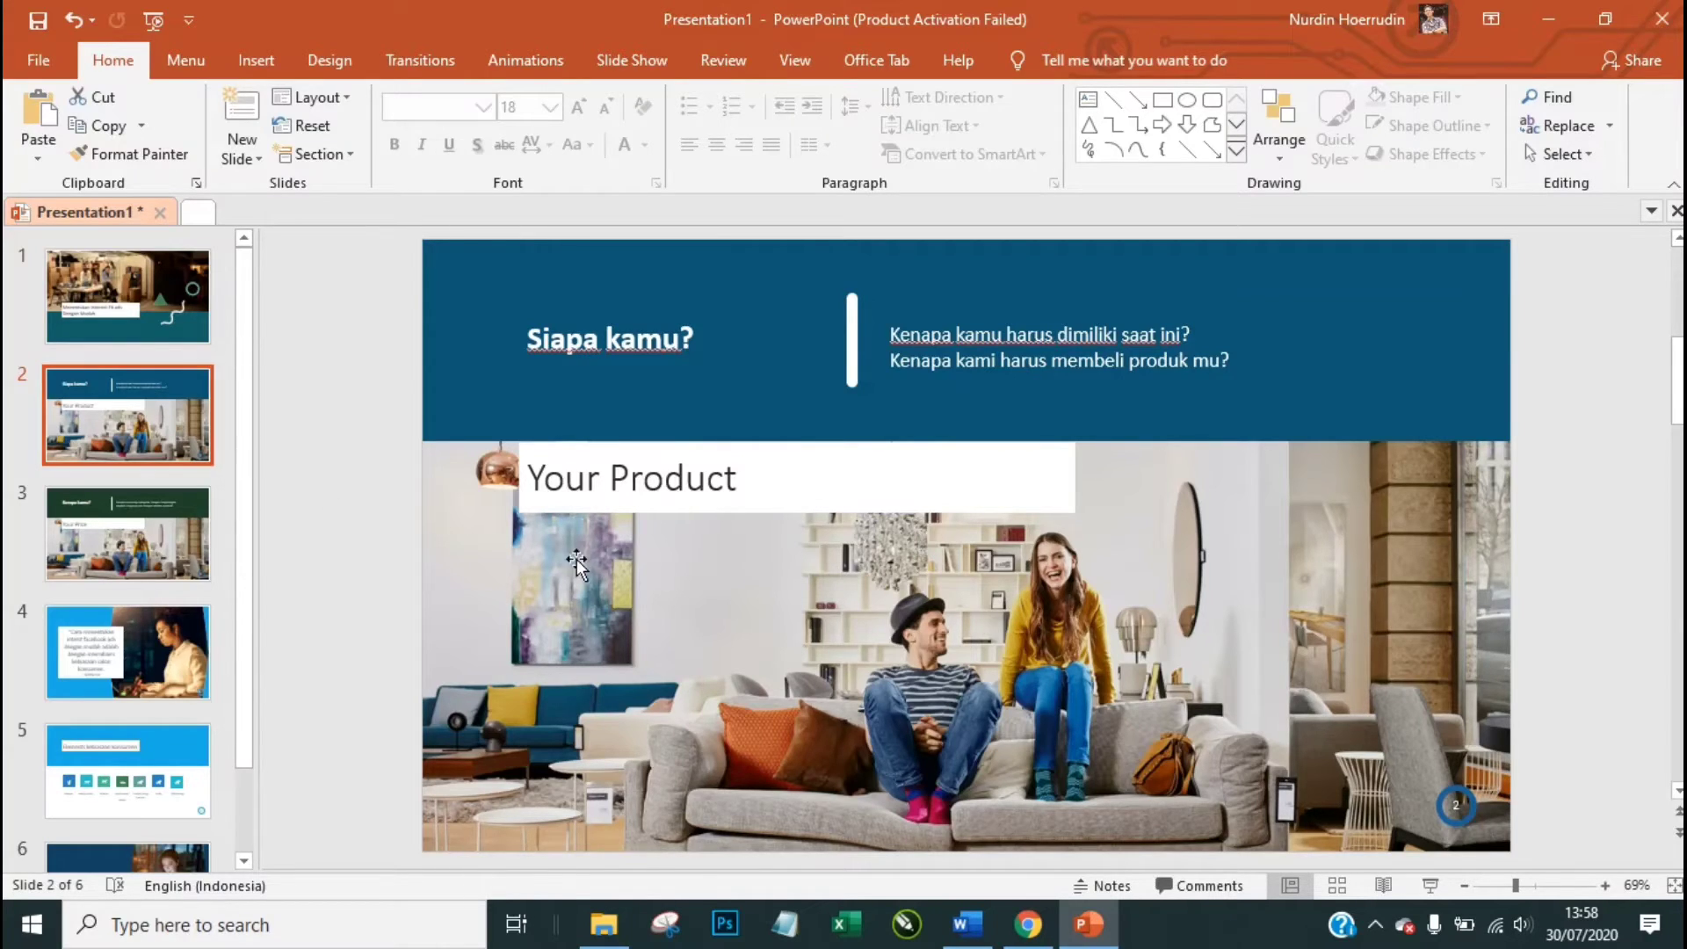
left_click(739, 479)
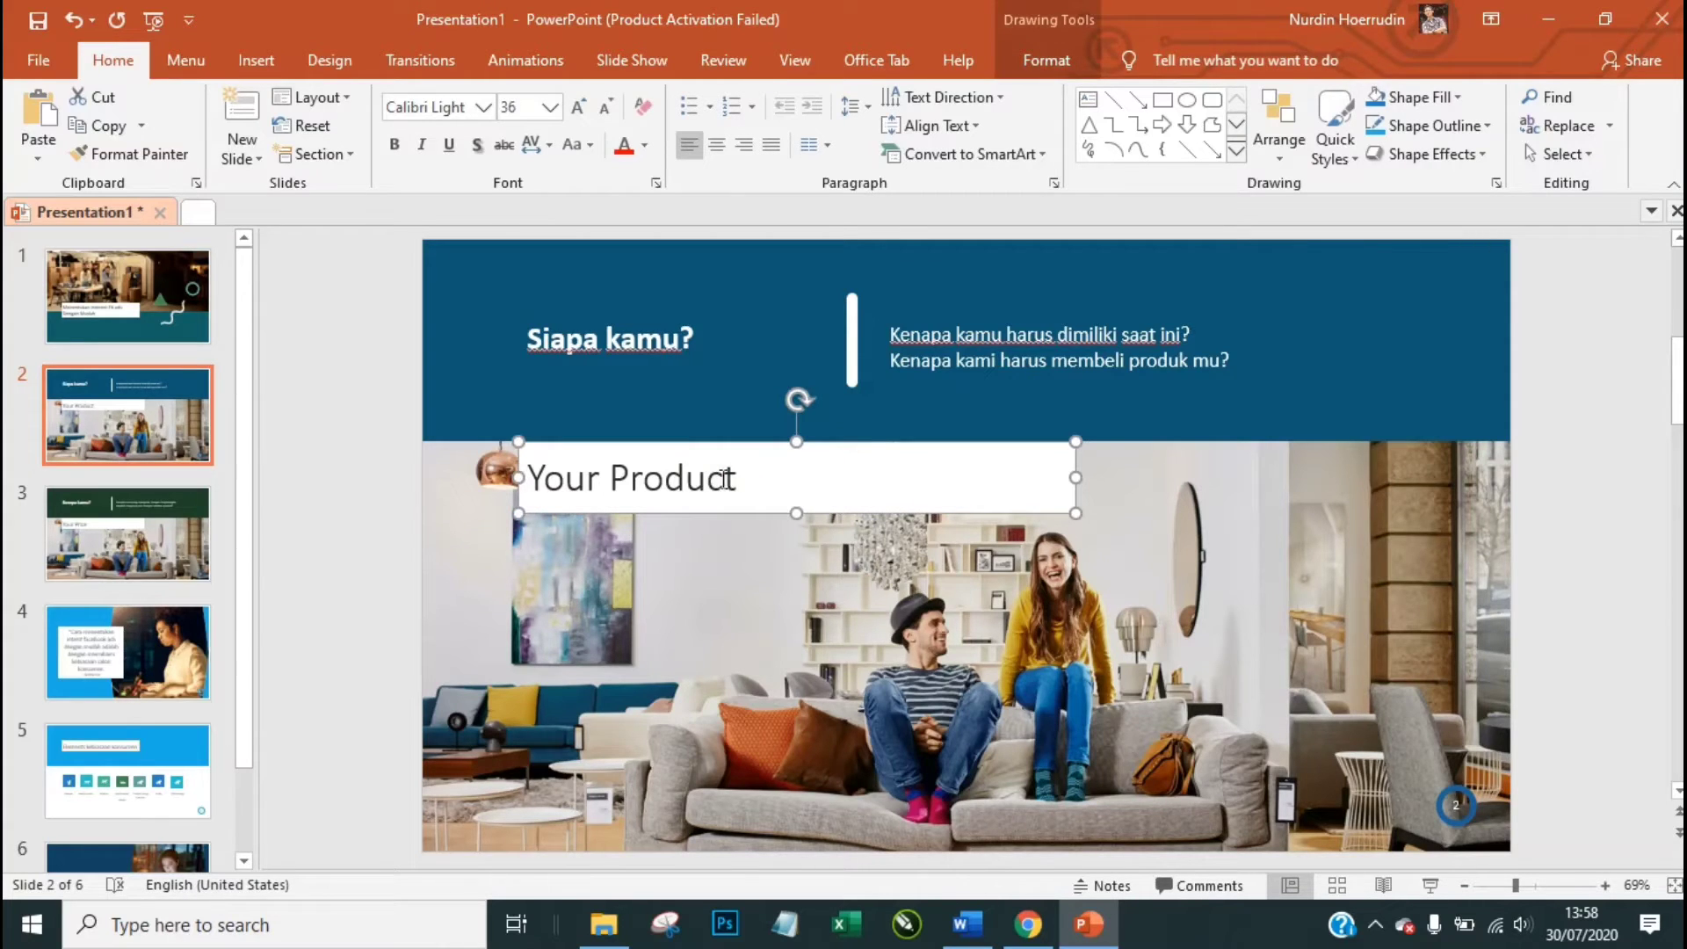
left_click(722, 479)
left_click(350, 480)
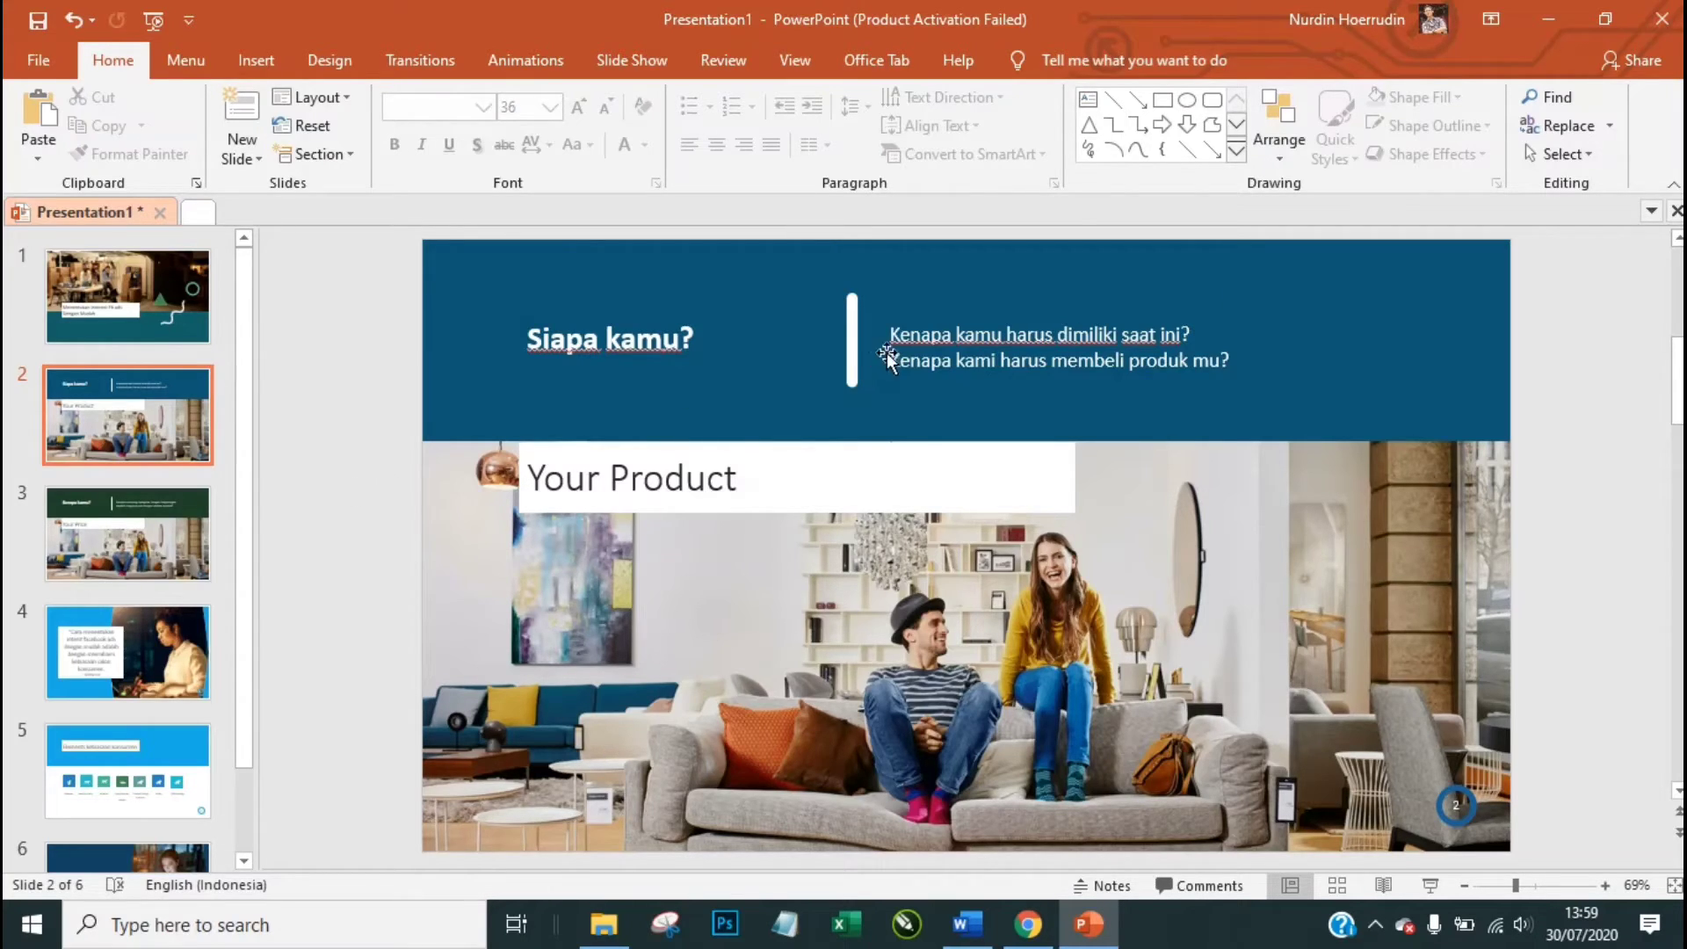
left_click(929, 334)
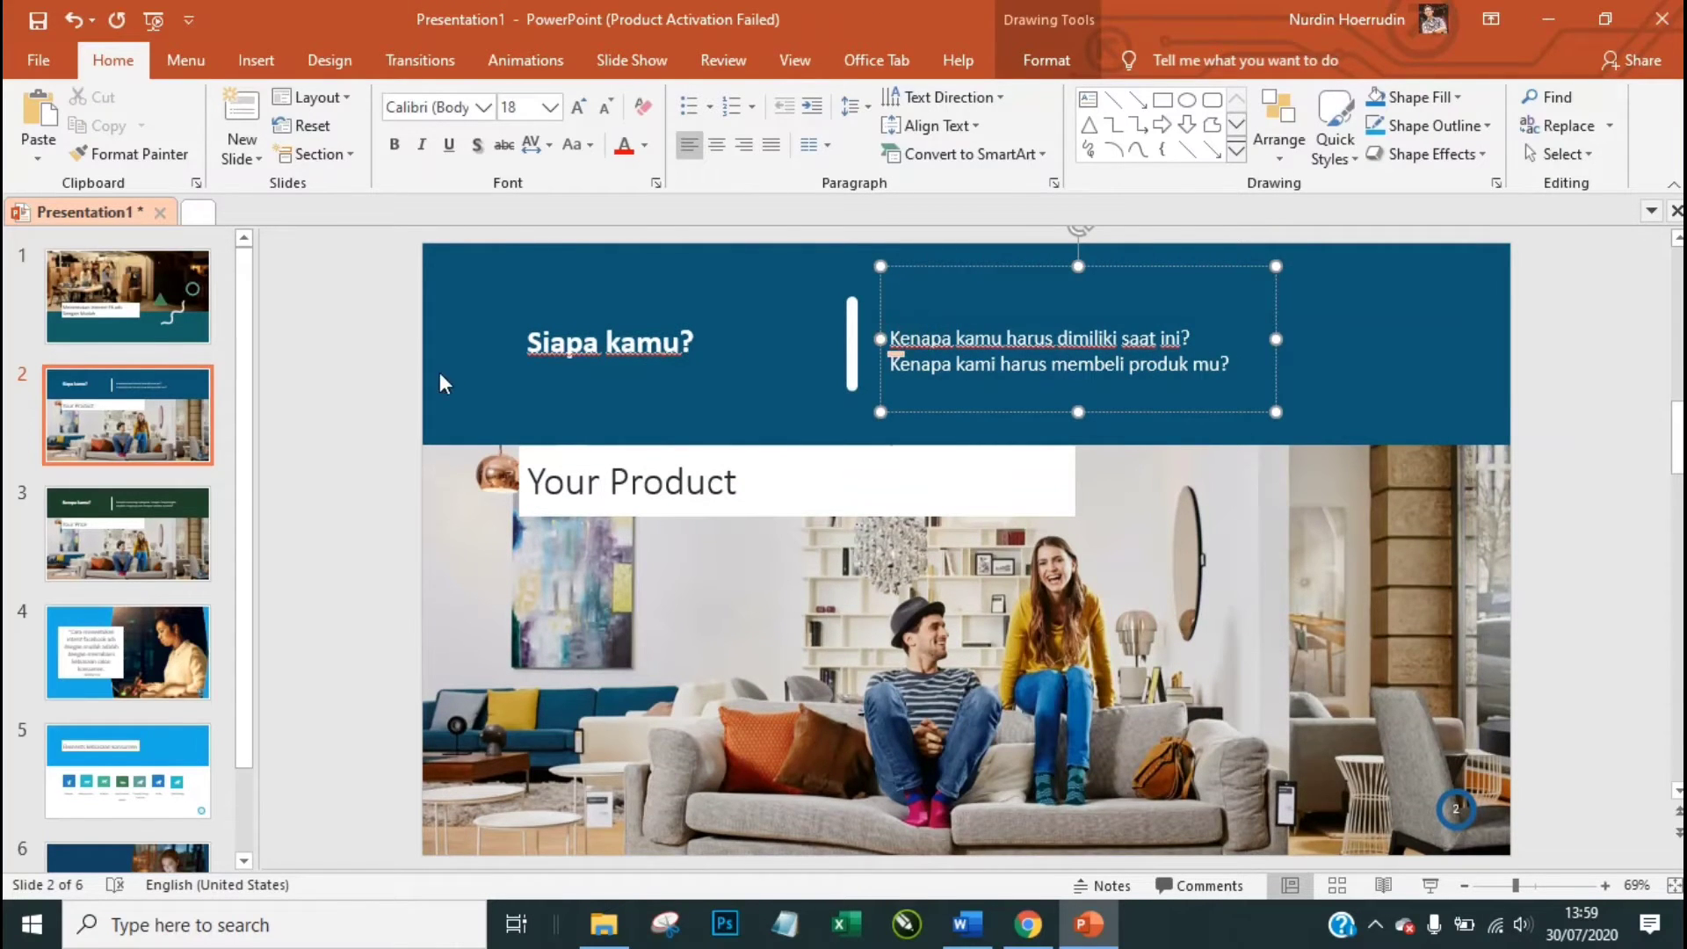
left_click(357, 376)
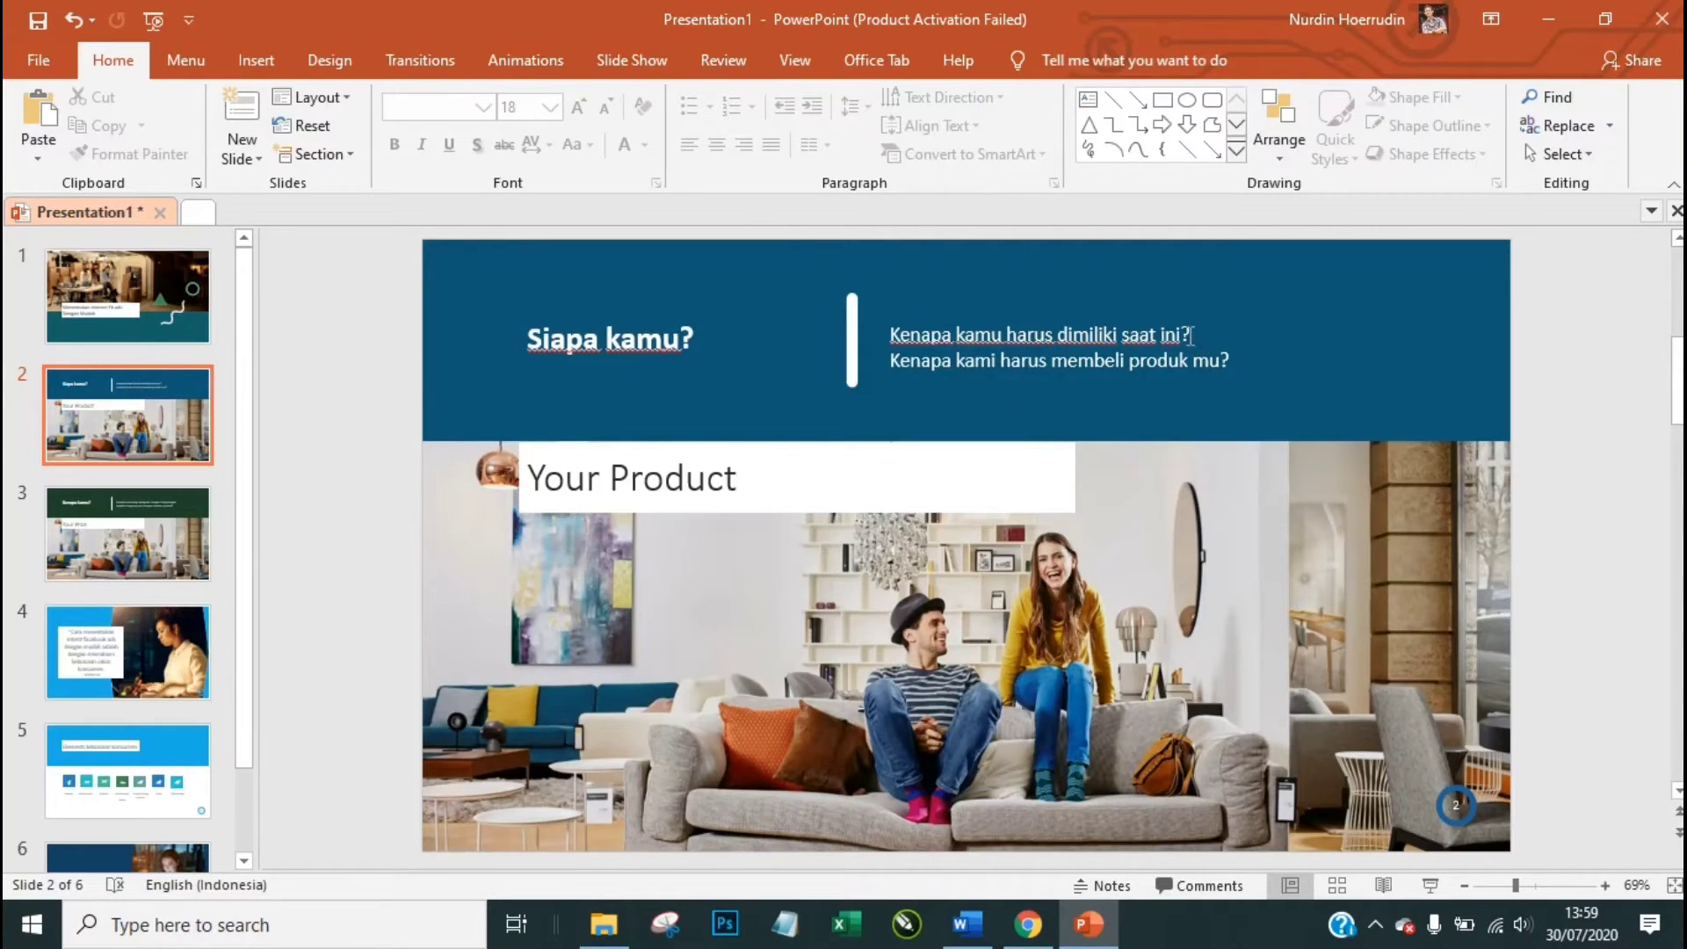
left_click(1180, 338)
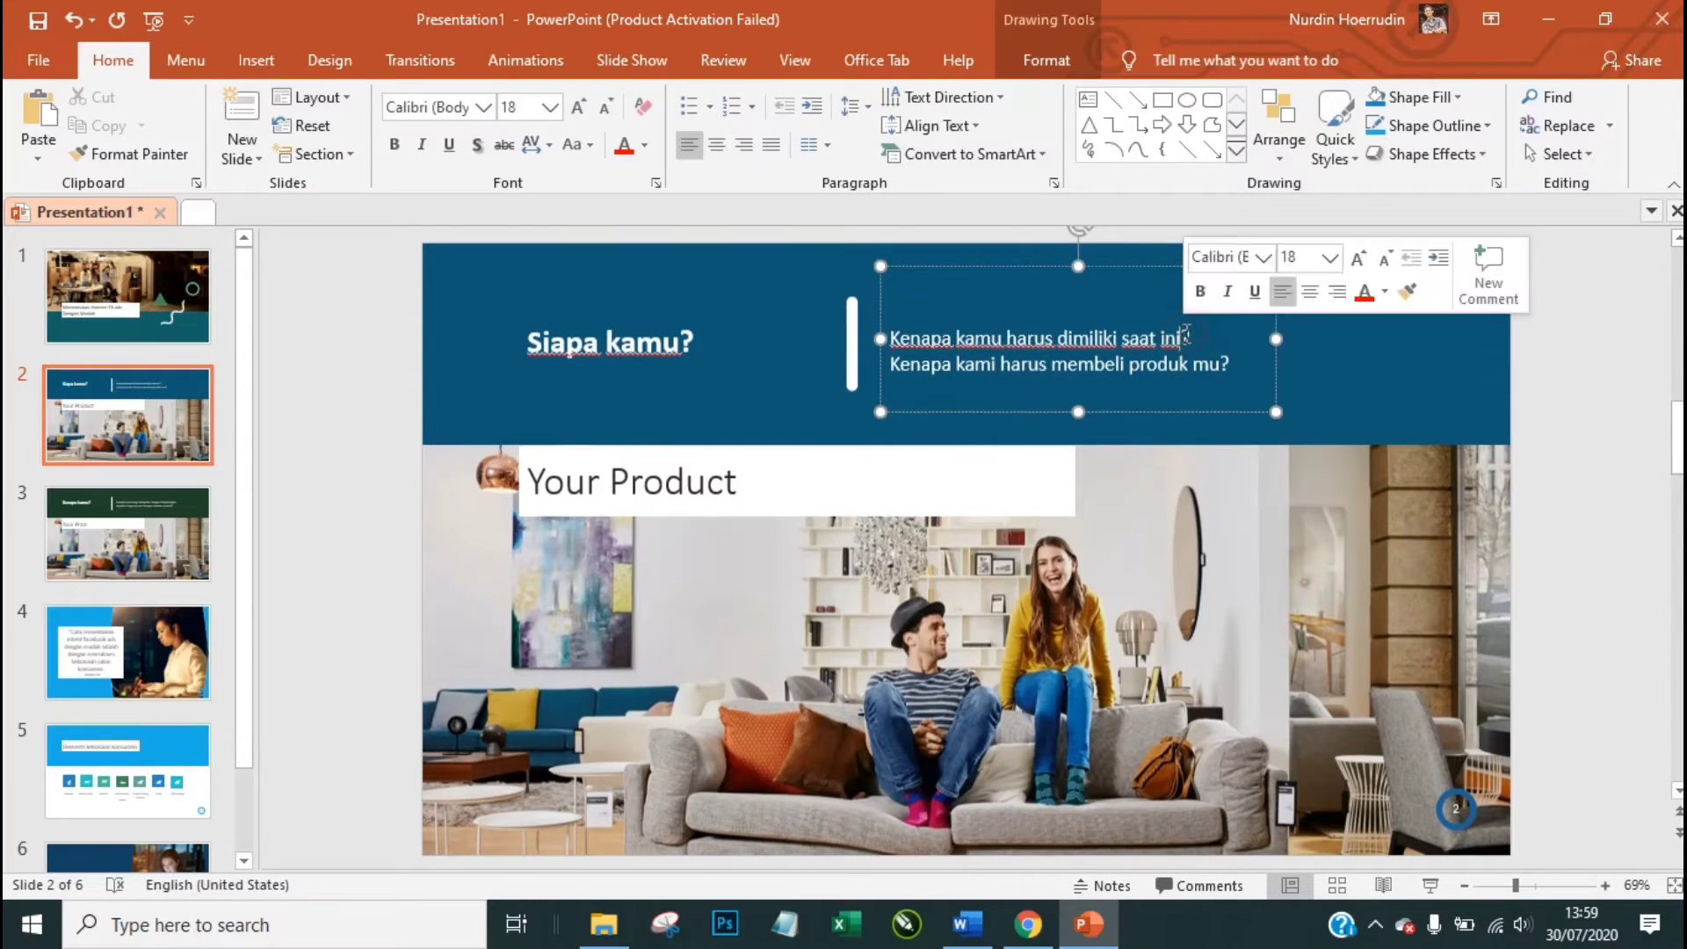
left_click(932, 364)
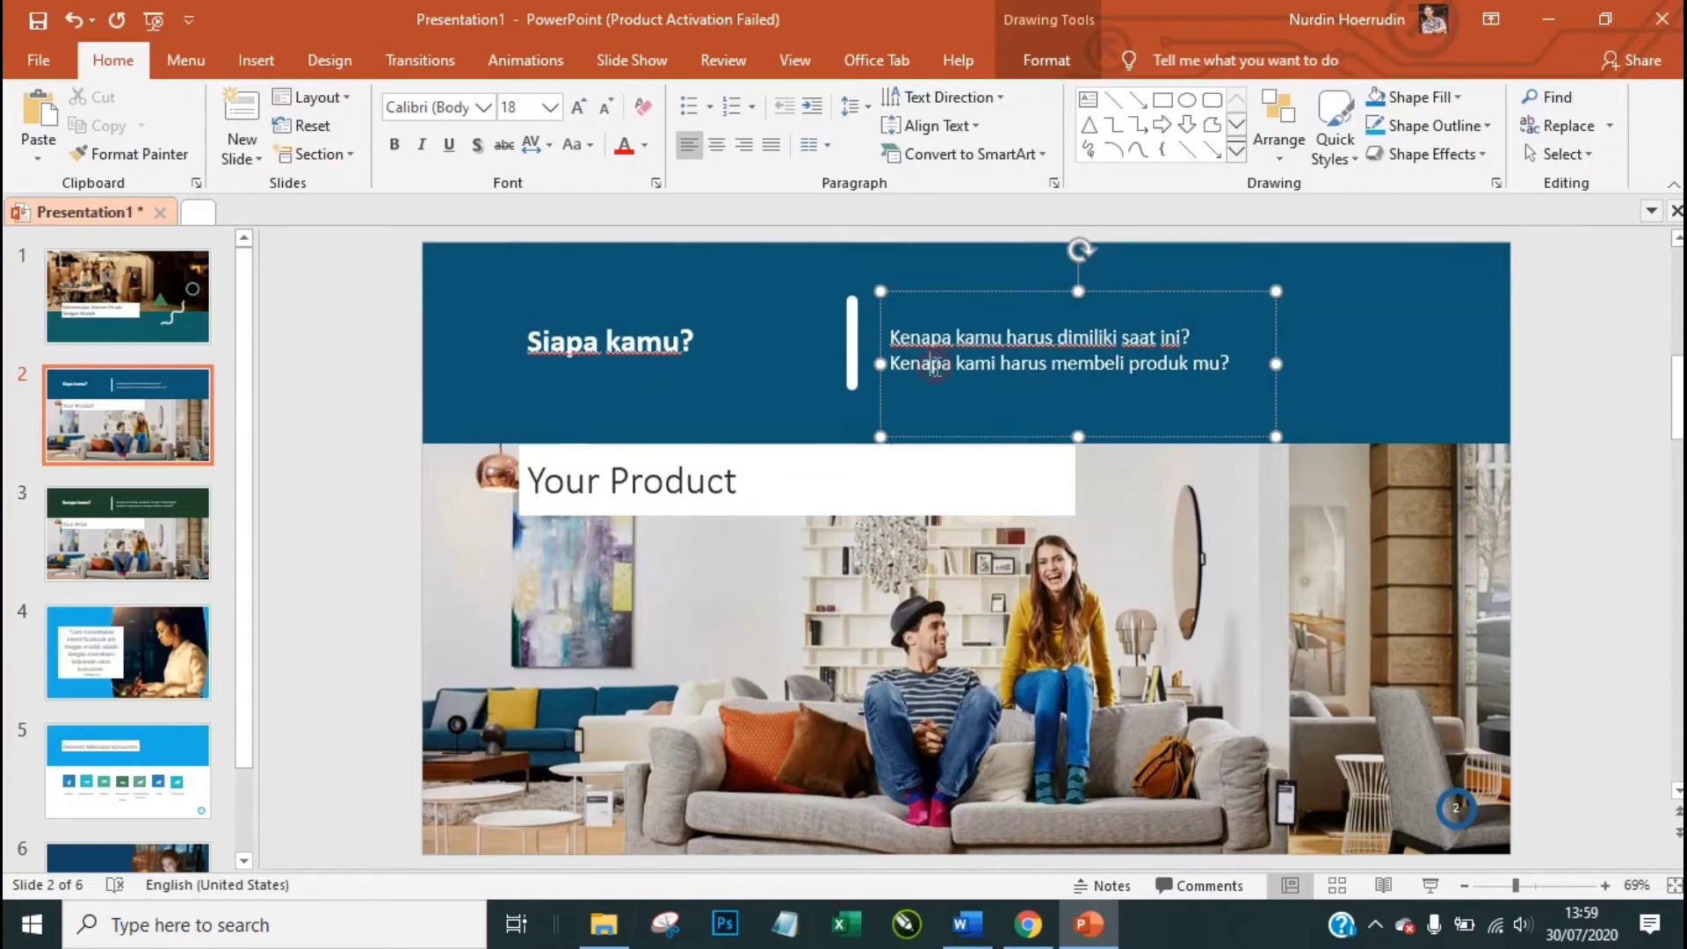
left_click(1229, 364)
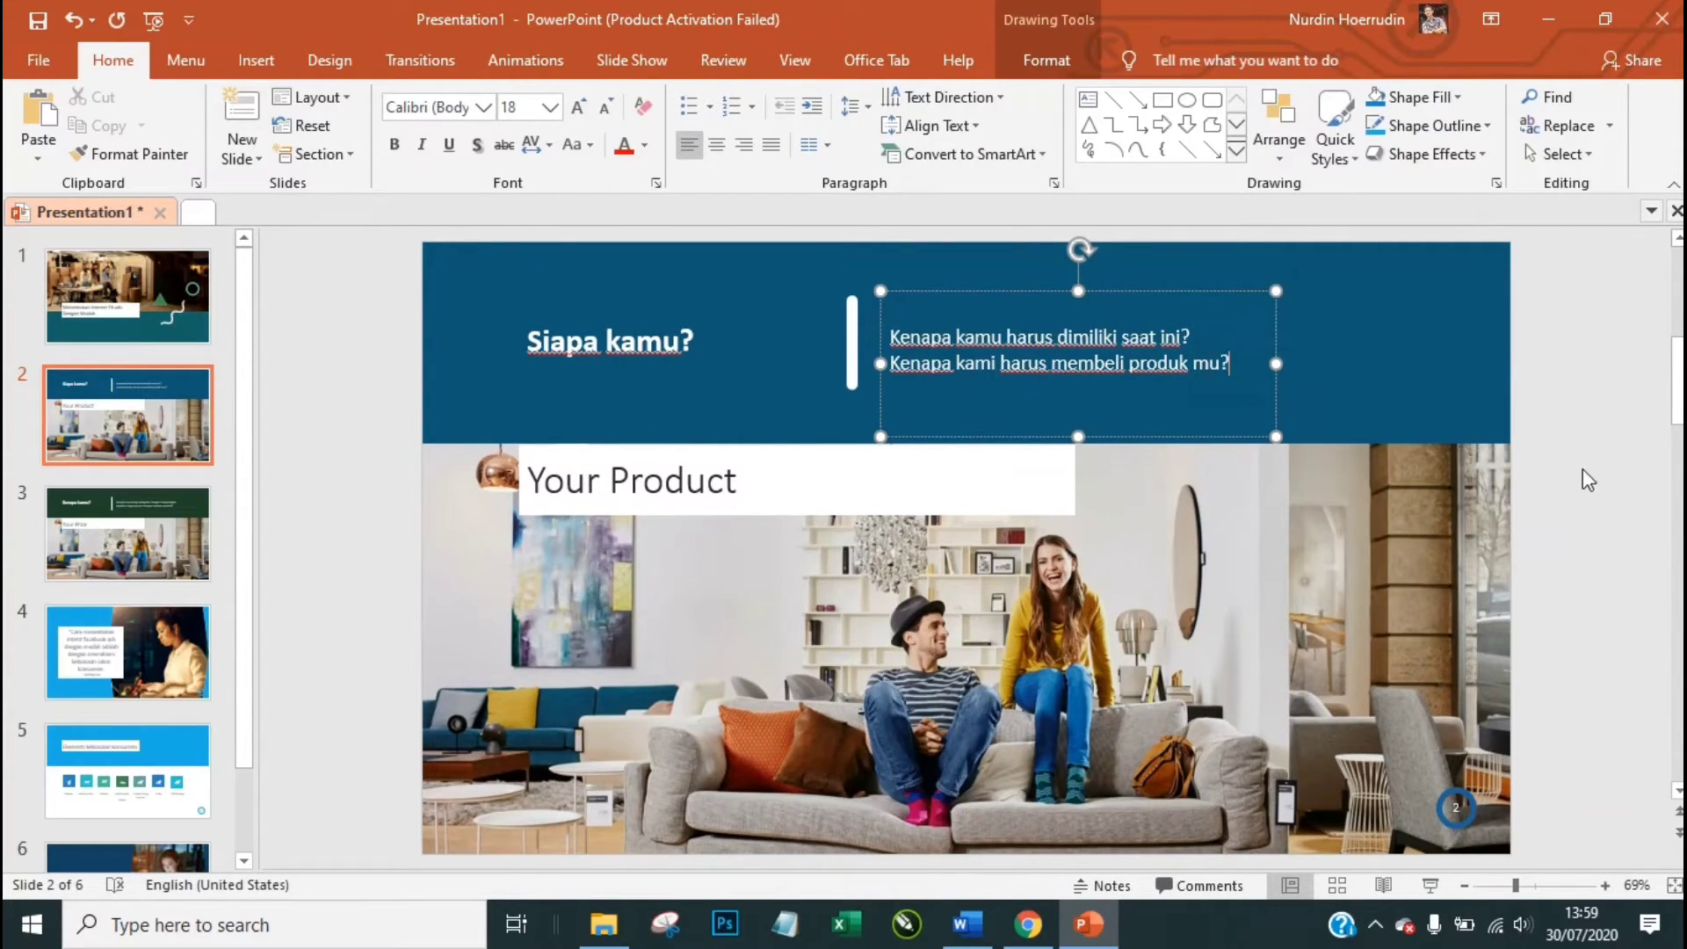
left_click(1574, 464)
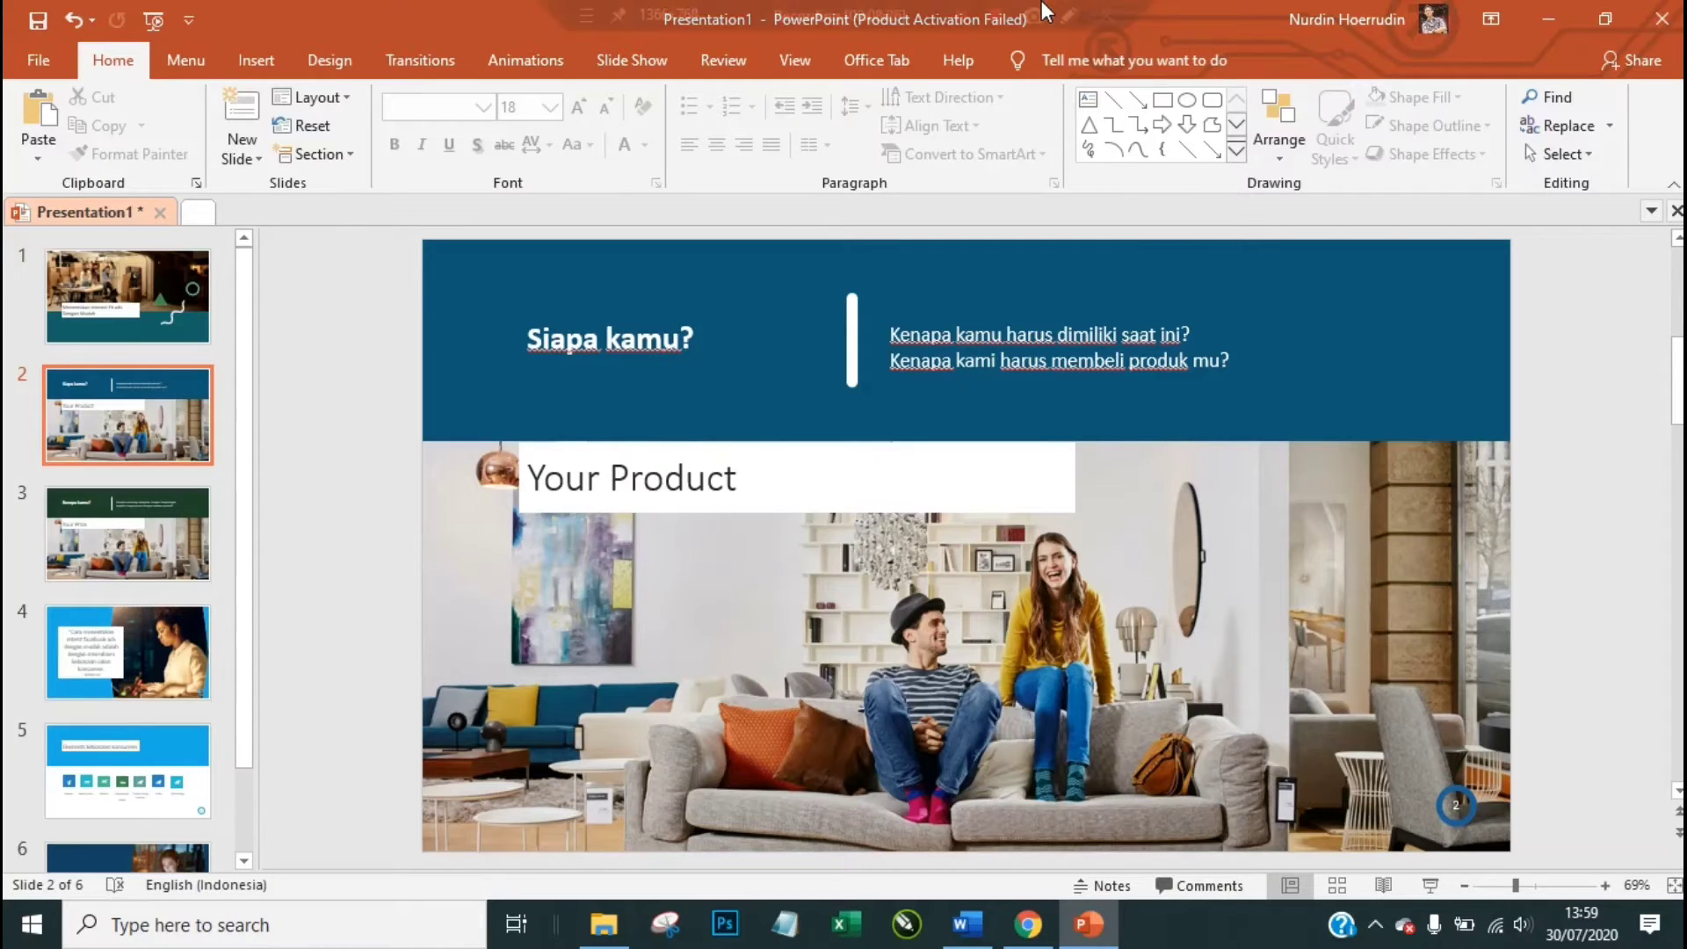
mouse_move(1041, 2)
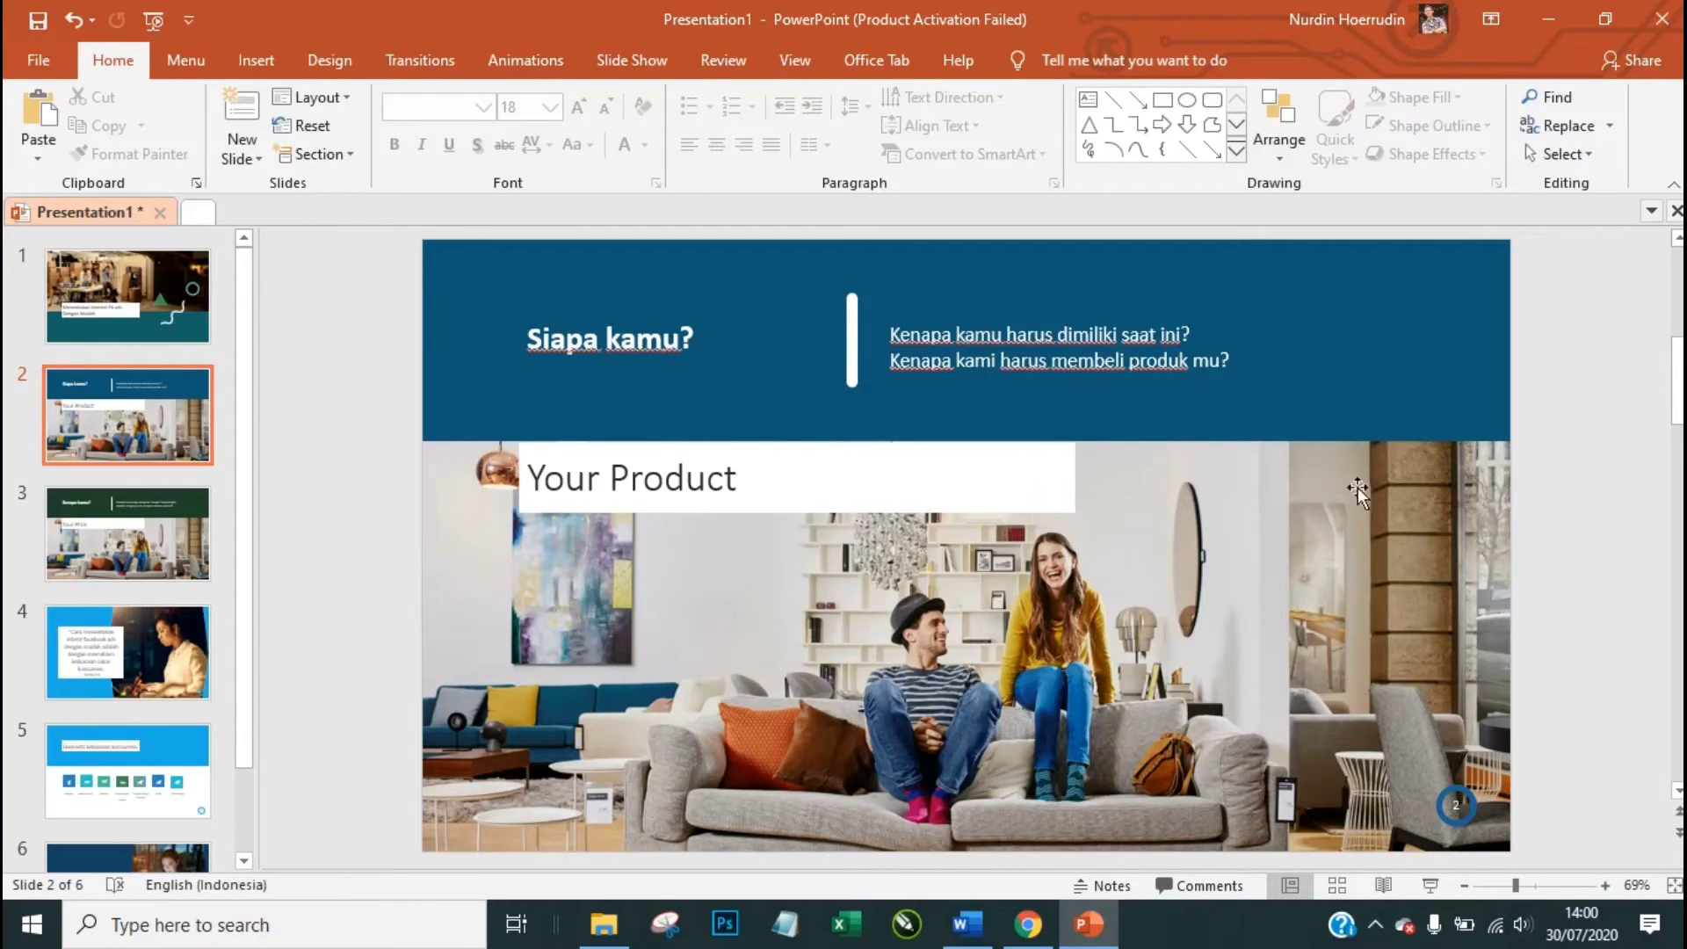
left_click(1555, 524)
Step: Show slide 3, Your Price, and read its questions about affordable age and whether the price fits the quality
left_click(105, 402)
key("Down")
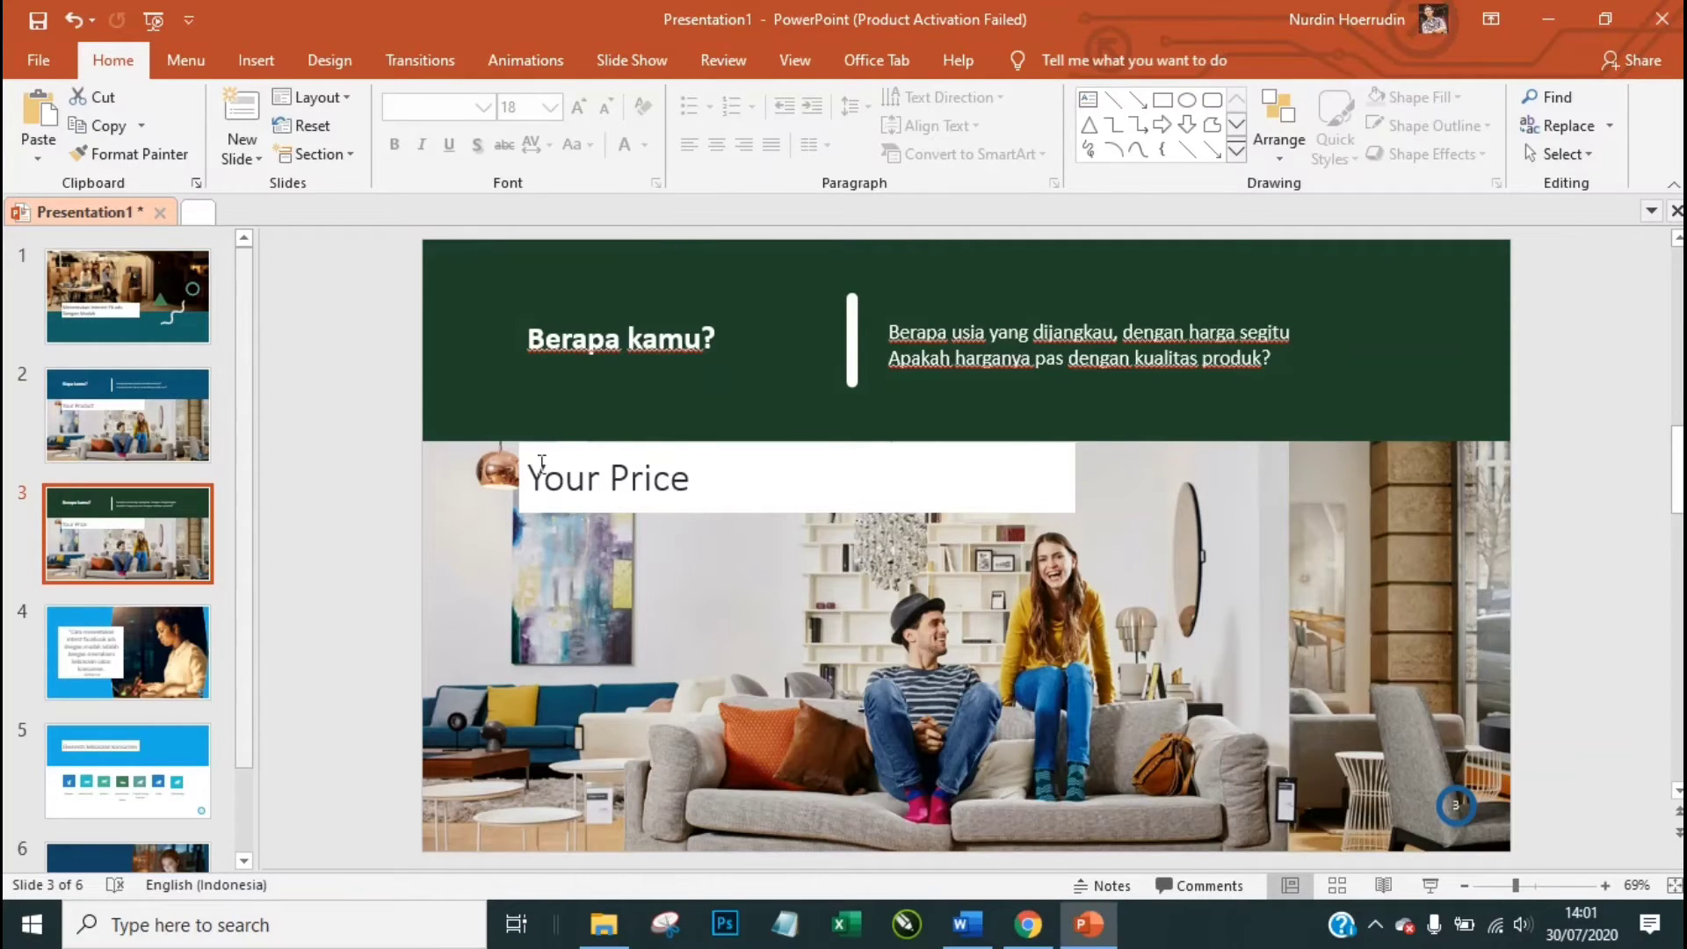
left_click(337, 582)
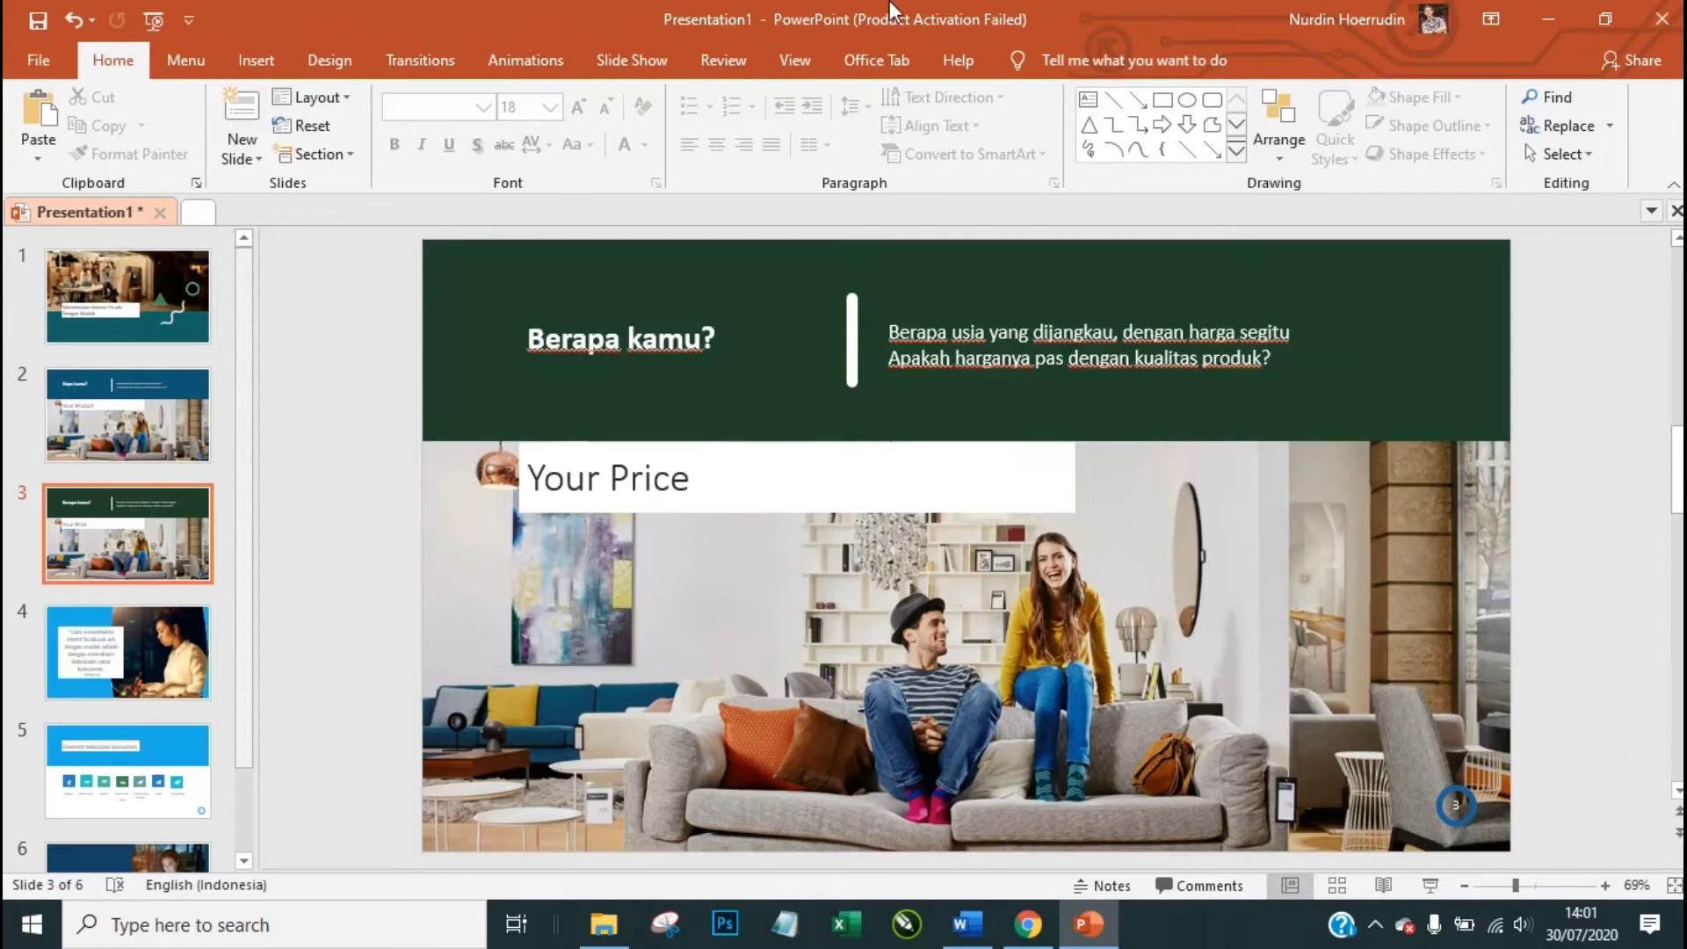
left_click(960, 15)
left_click(960, 15)
left_click(180, 536)
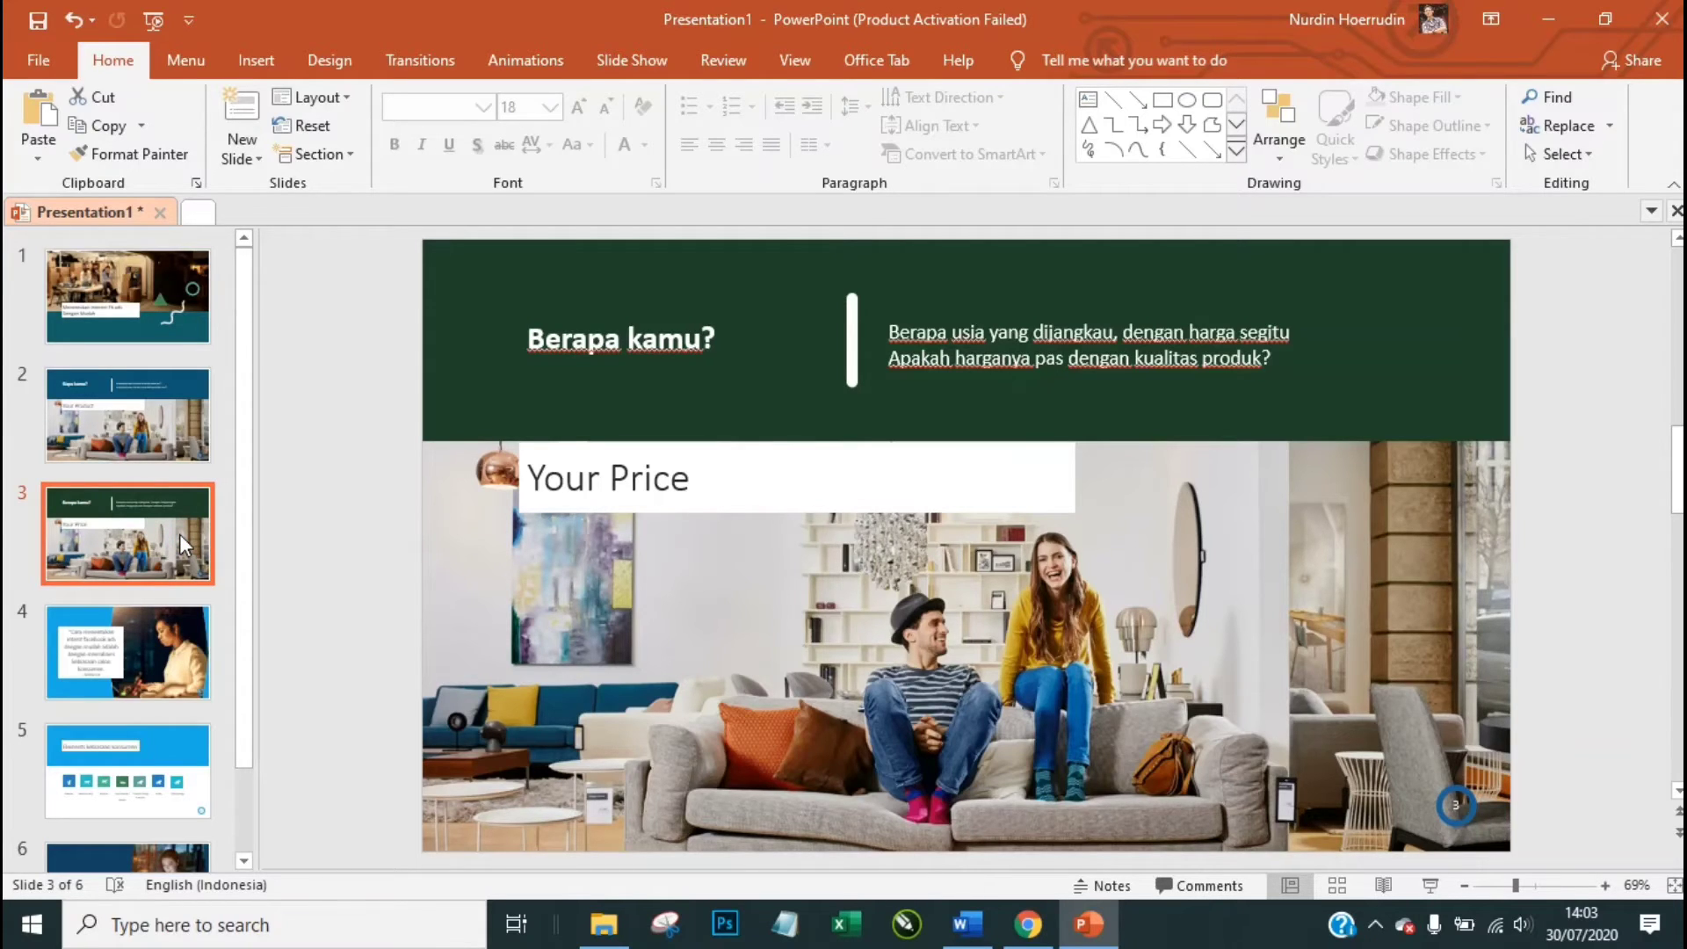
Step: Review the product and price slides again and show slide 4, the quote on understanding prospective consumers' habits
key("Down")
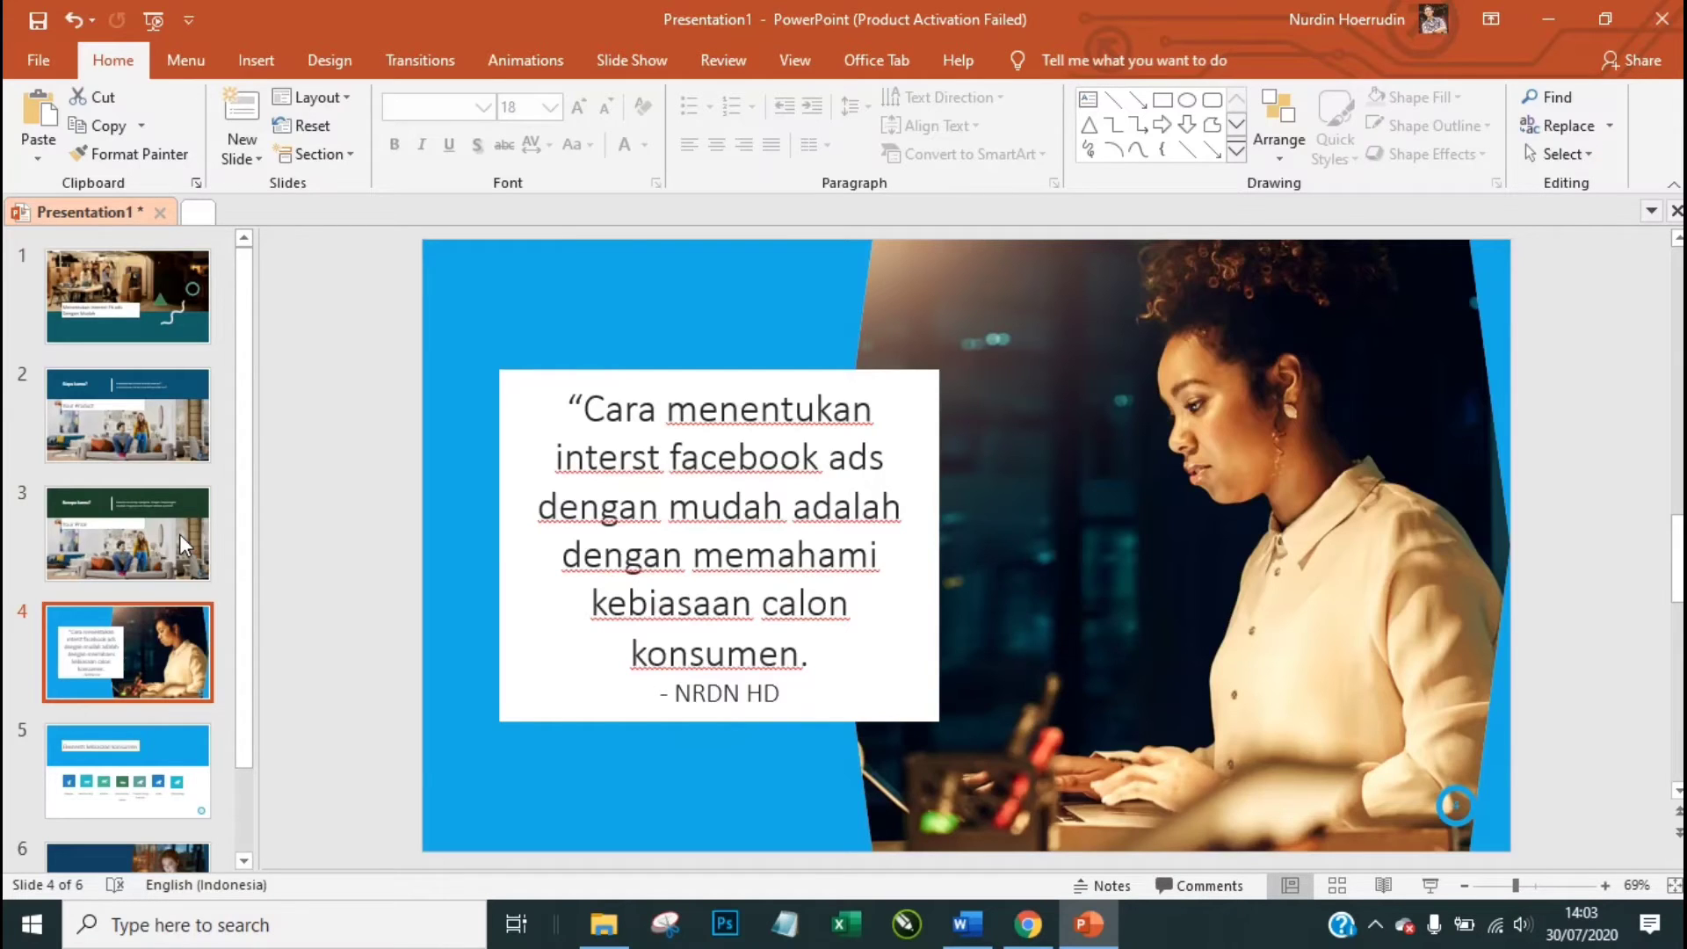
key("Up")
key("Up")
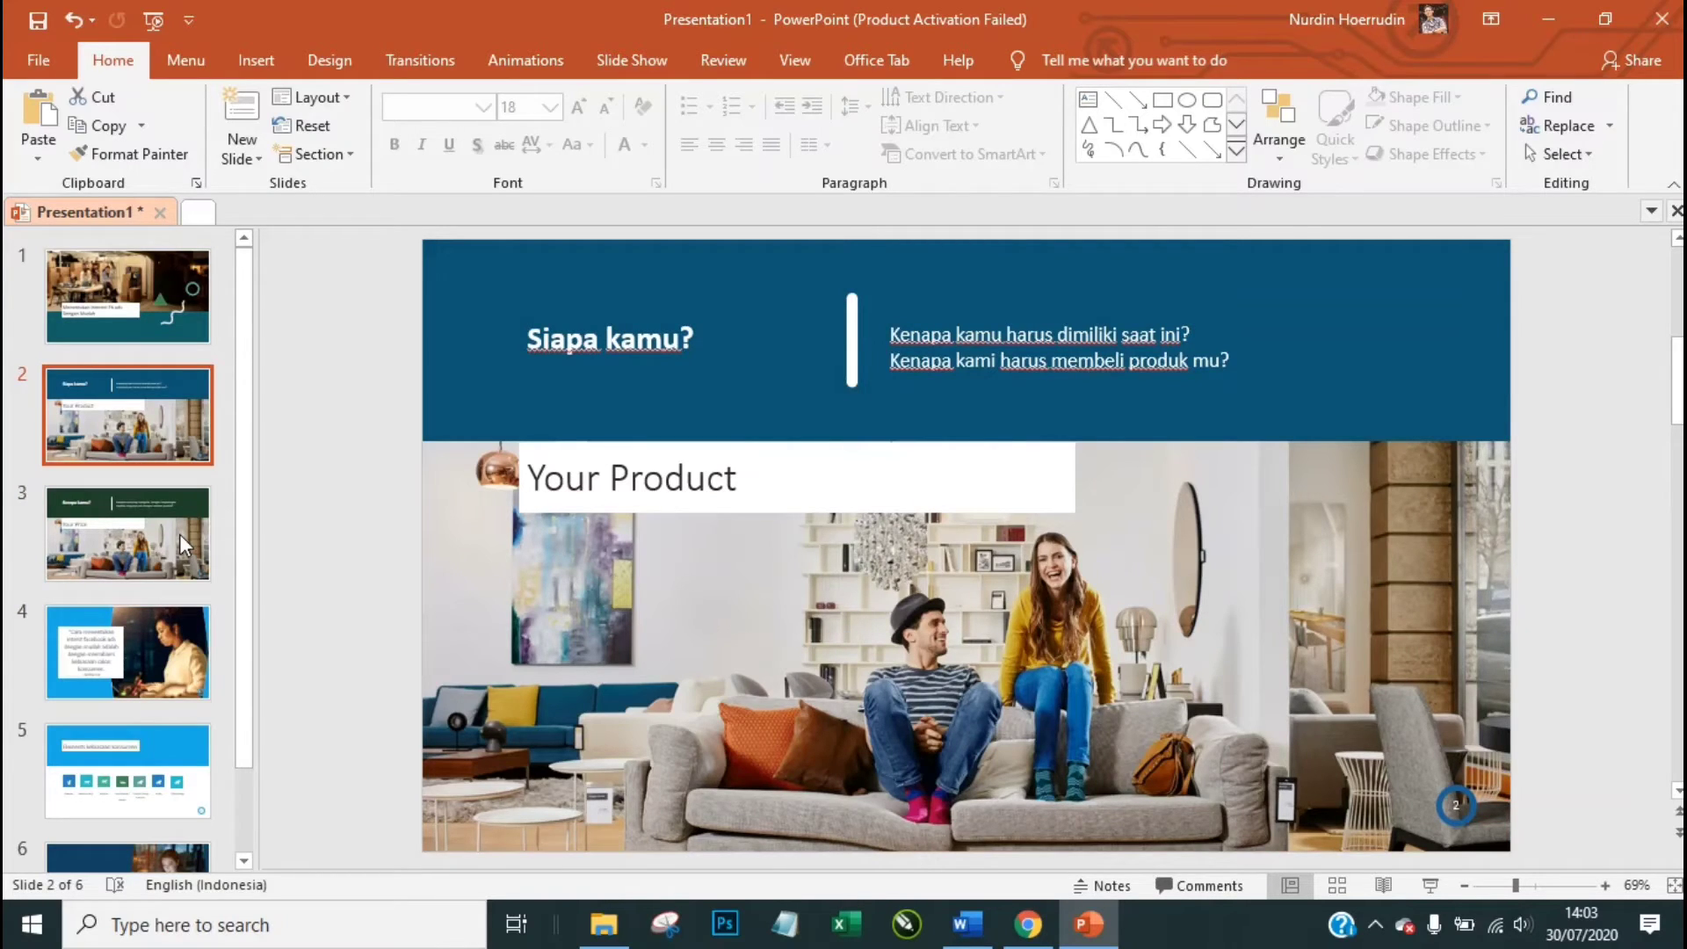
key("Down")
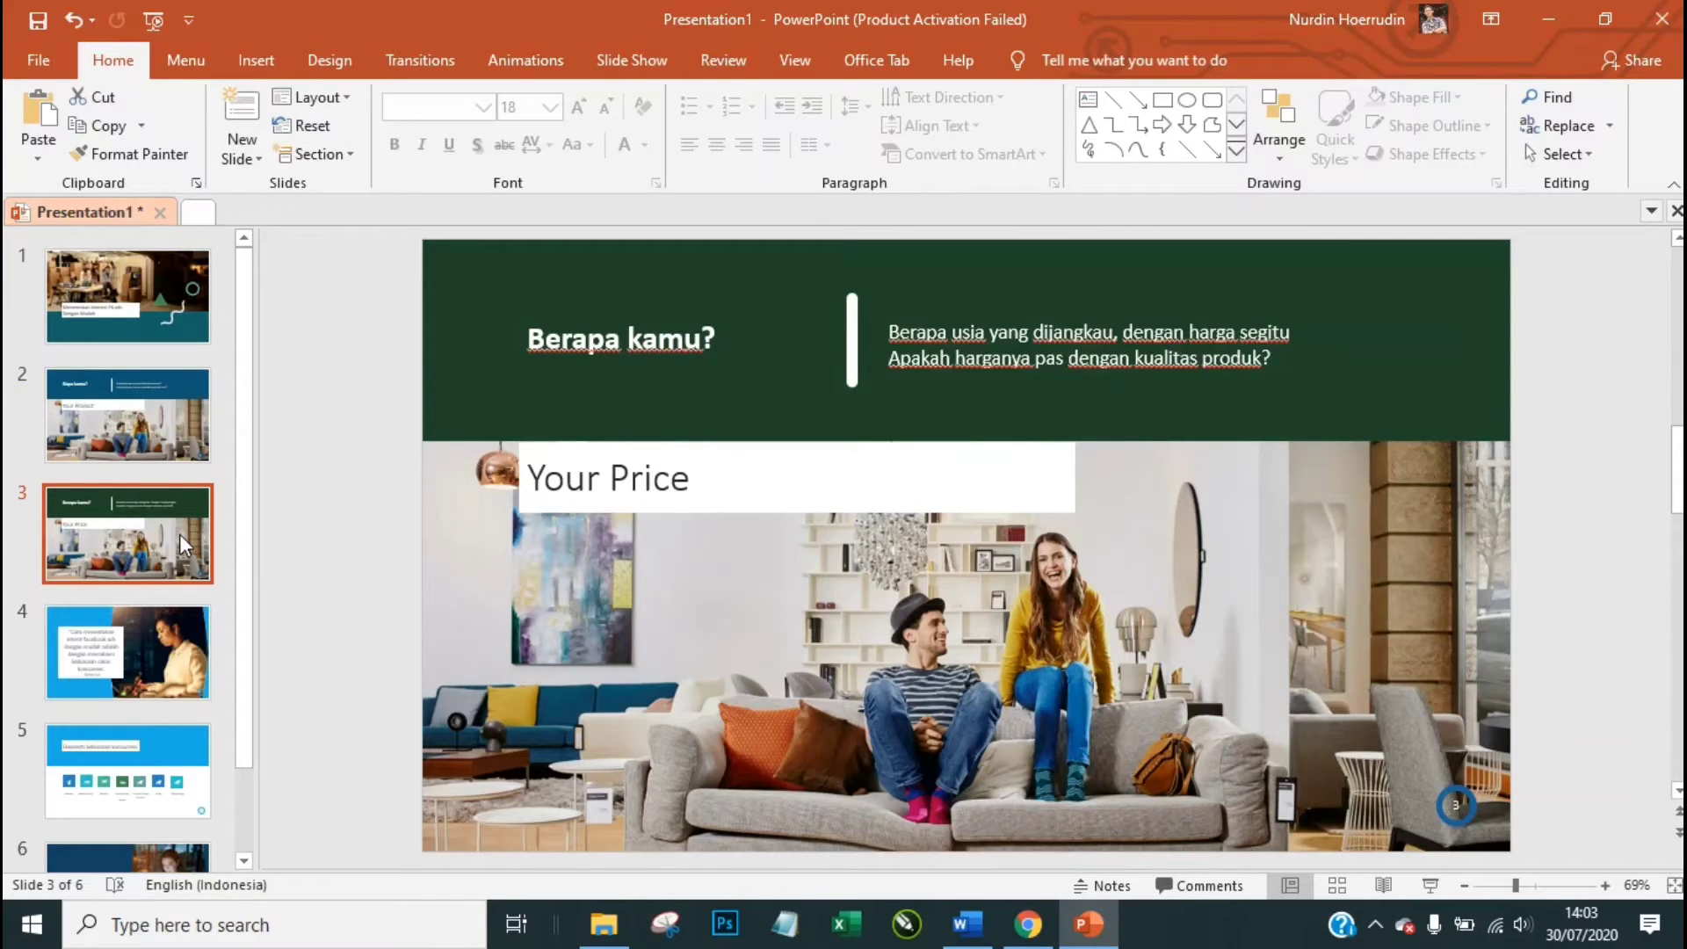
key("Down")
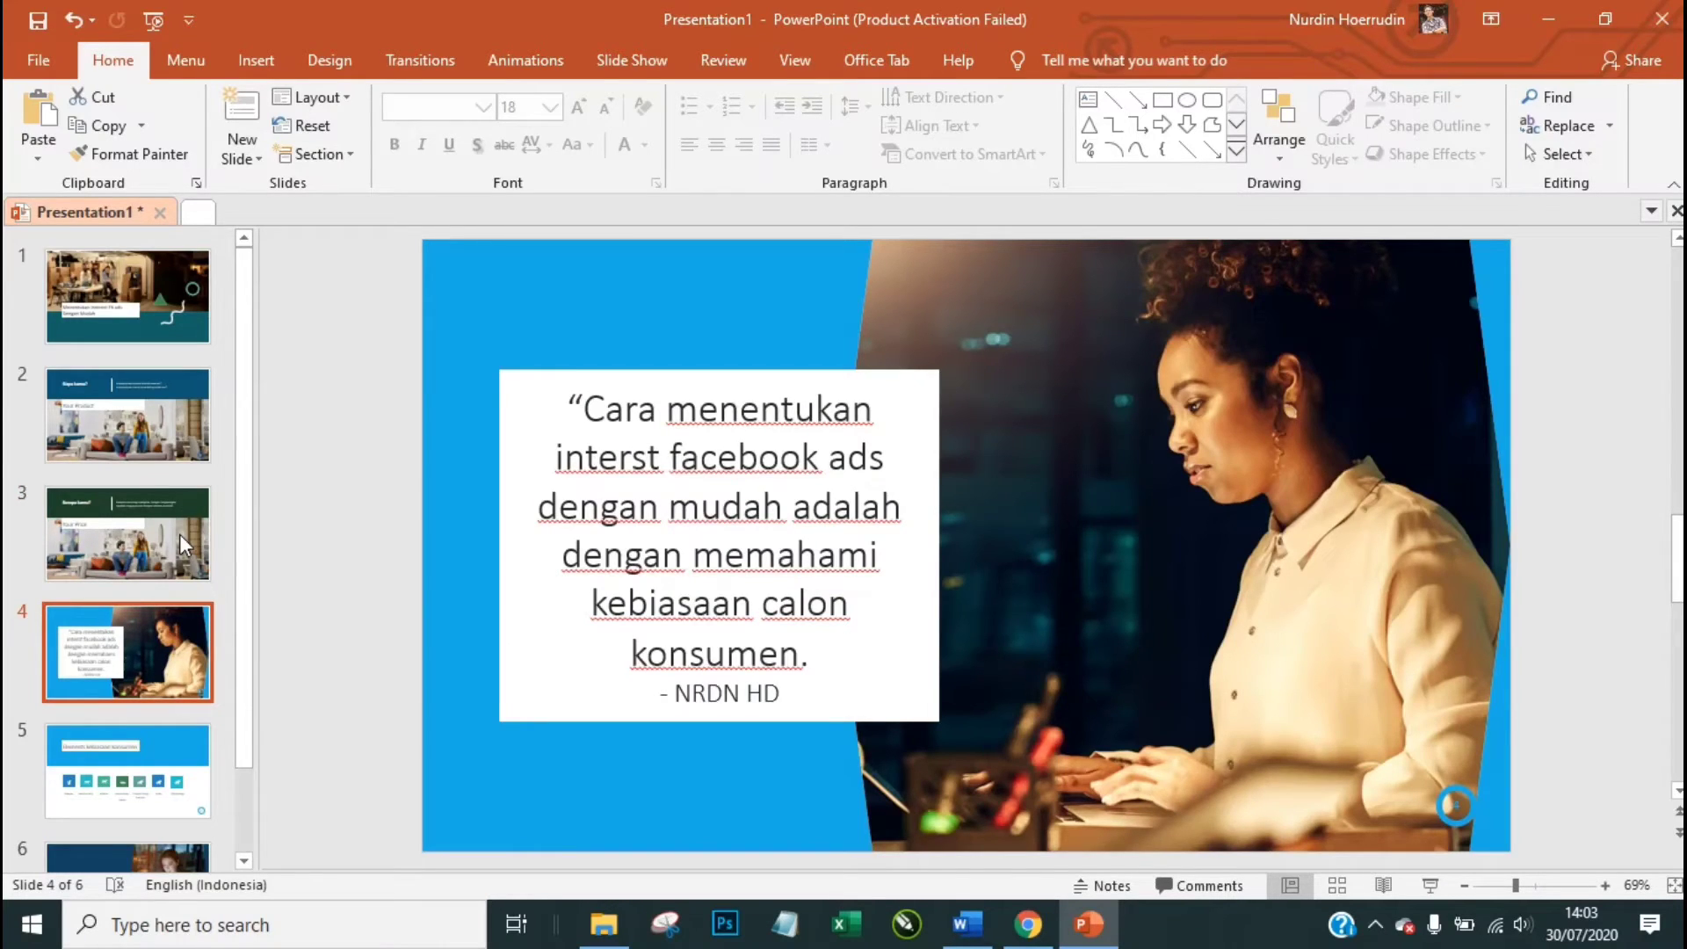
Step: Show slide 5, Elements kebiasaan konsumen, and examine its elements, pointing out Hewan
key("Down")
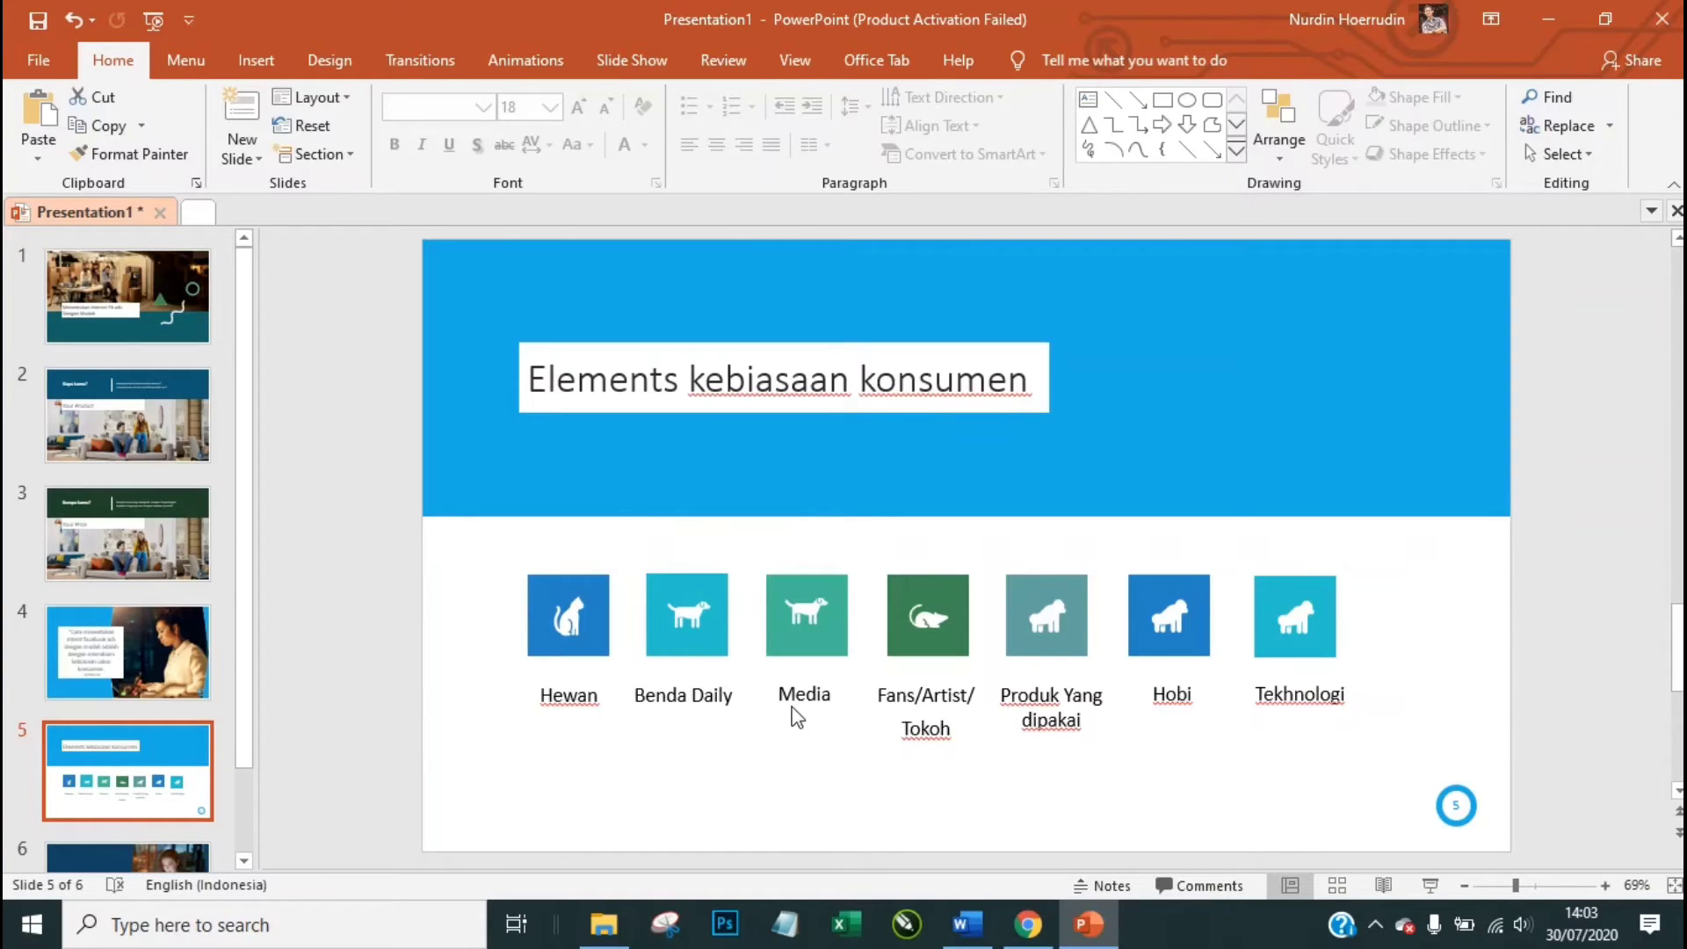
left_click(382, 675)
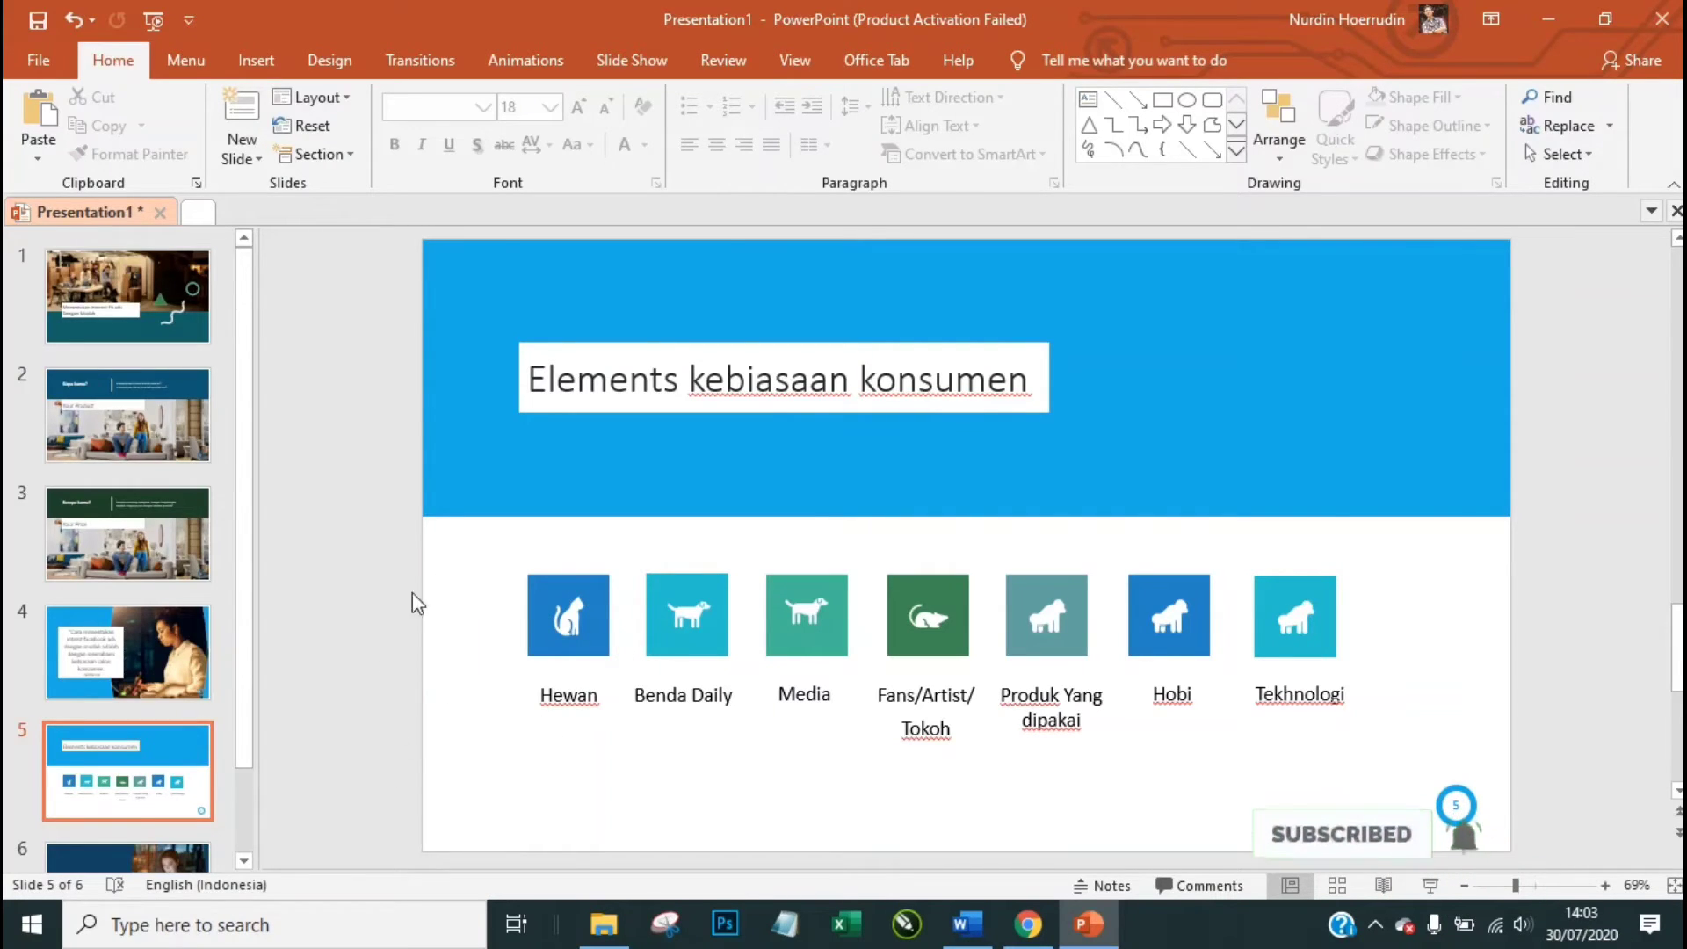
left_click(567, 703)
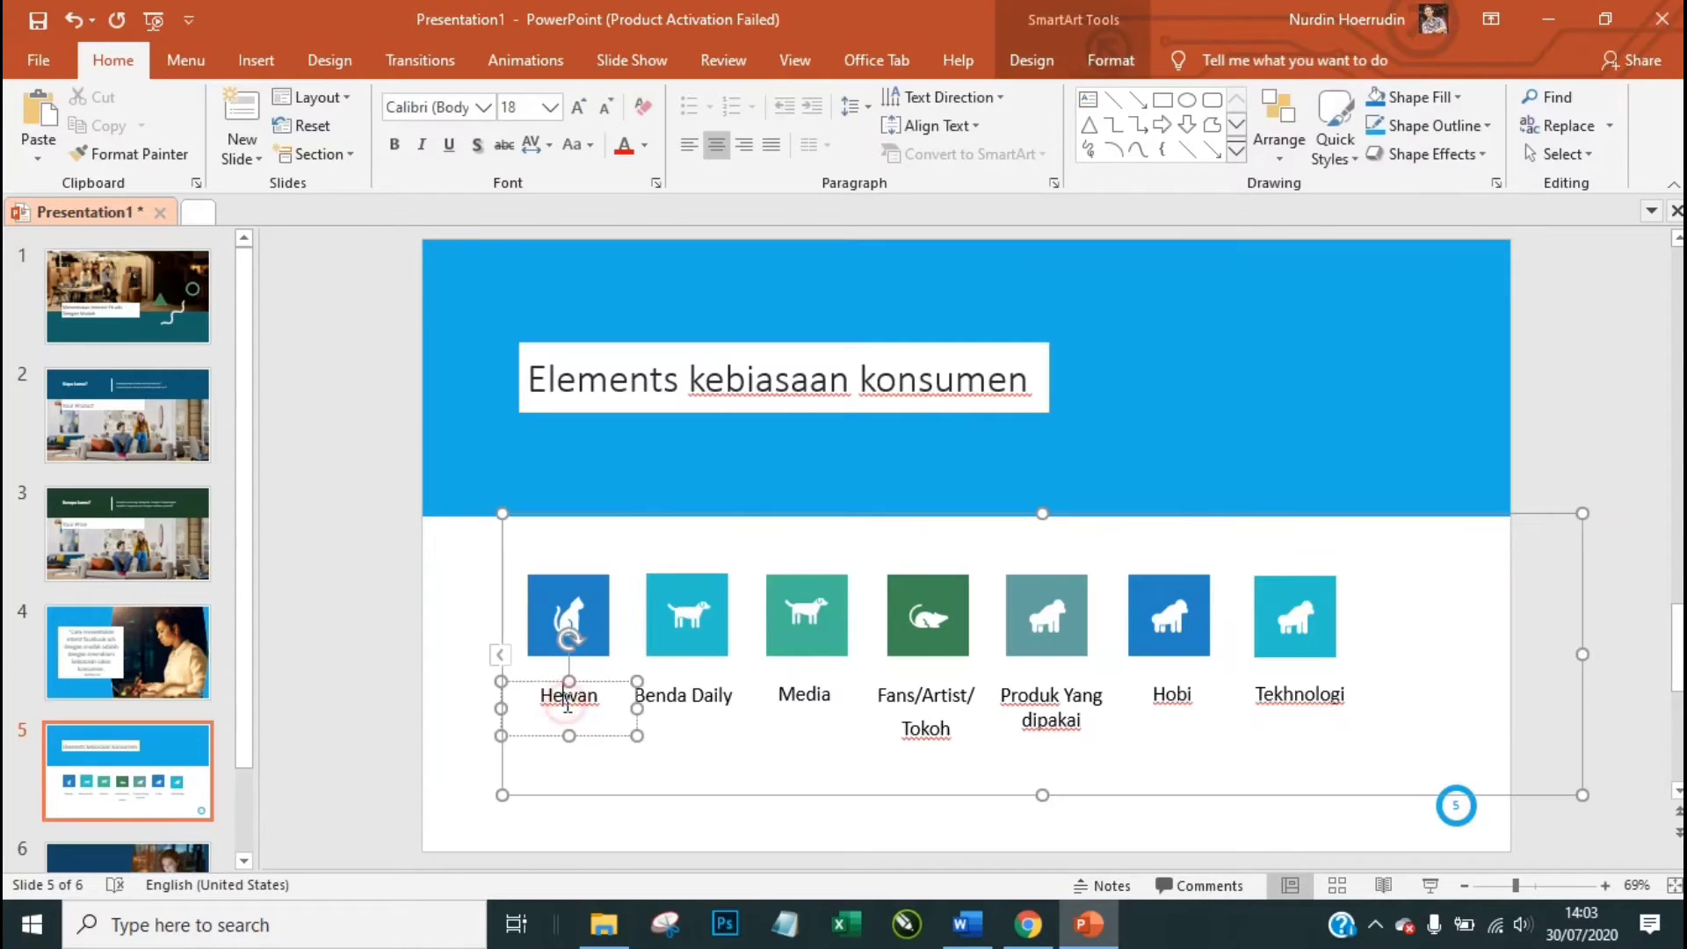
left_click(373, 650)
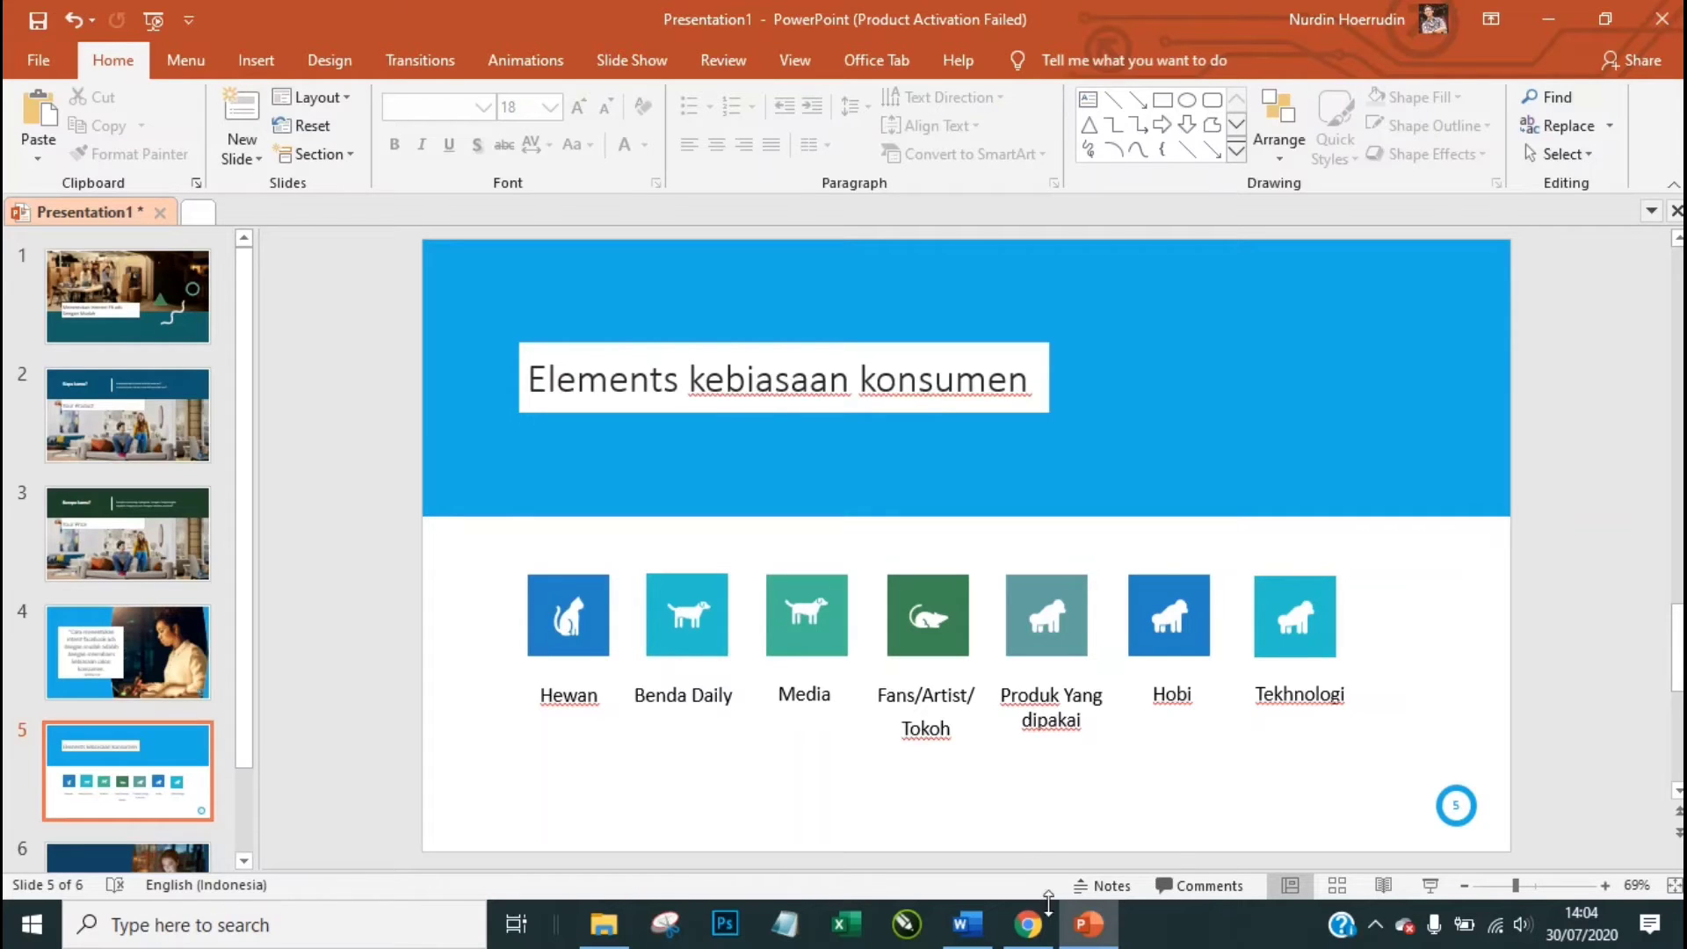
Step: Switch to Ads Manager in Chrome and add the Cats interest to the detailed targeting
left_click(1035, 936)
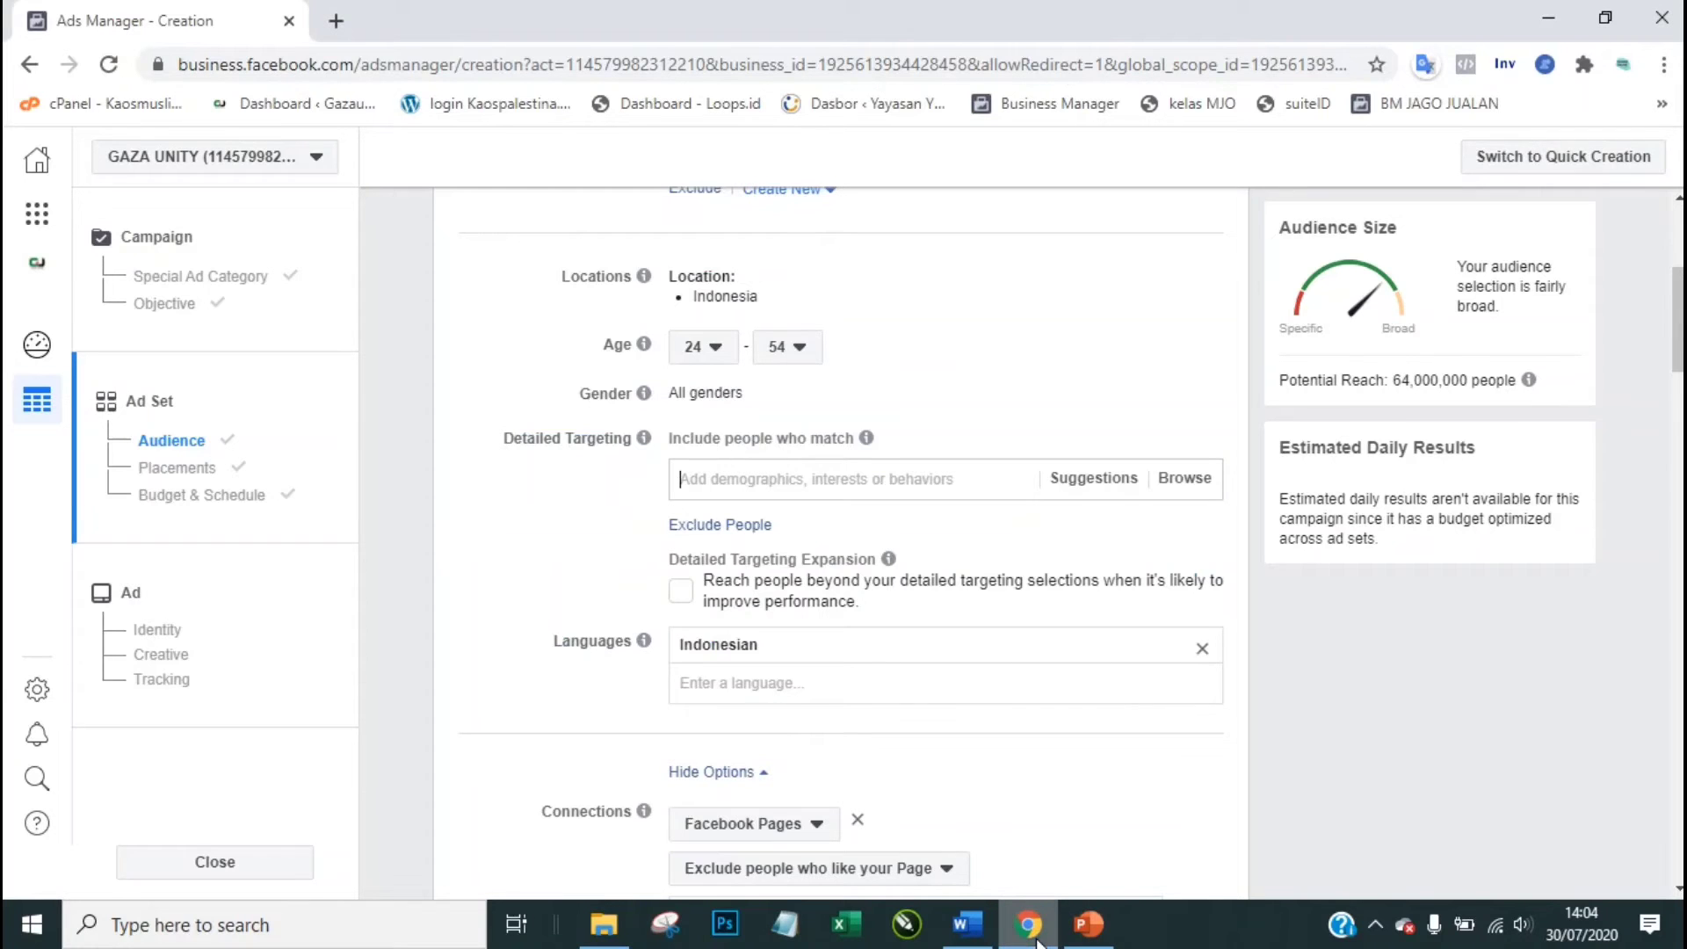
left_click(901, 479)
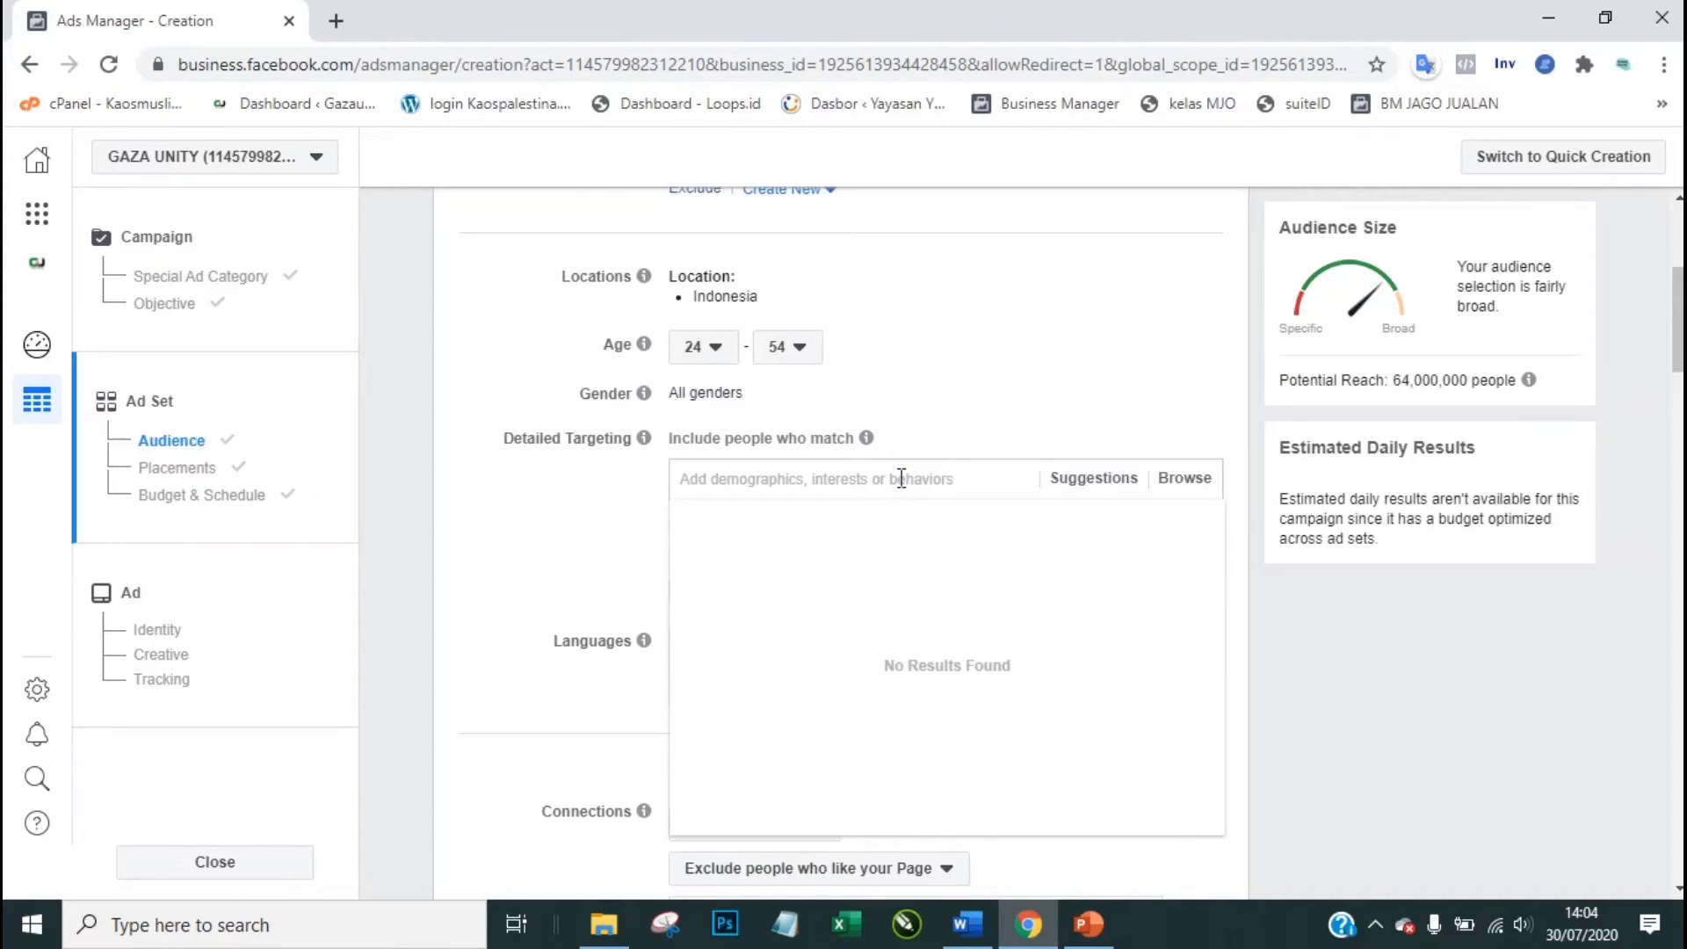
type("cat")
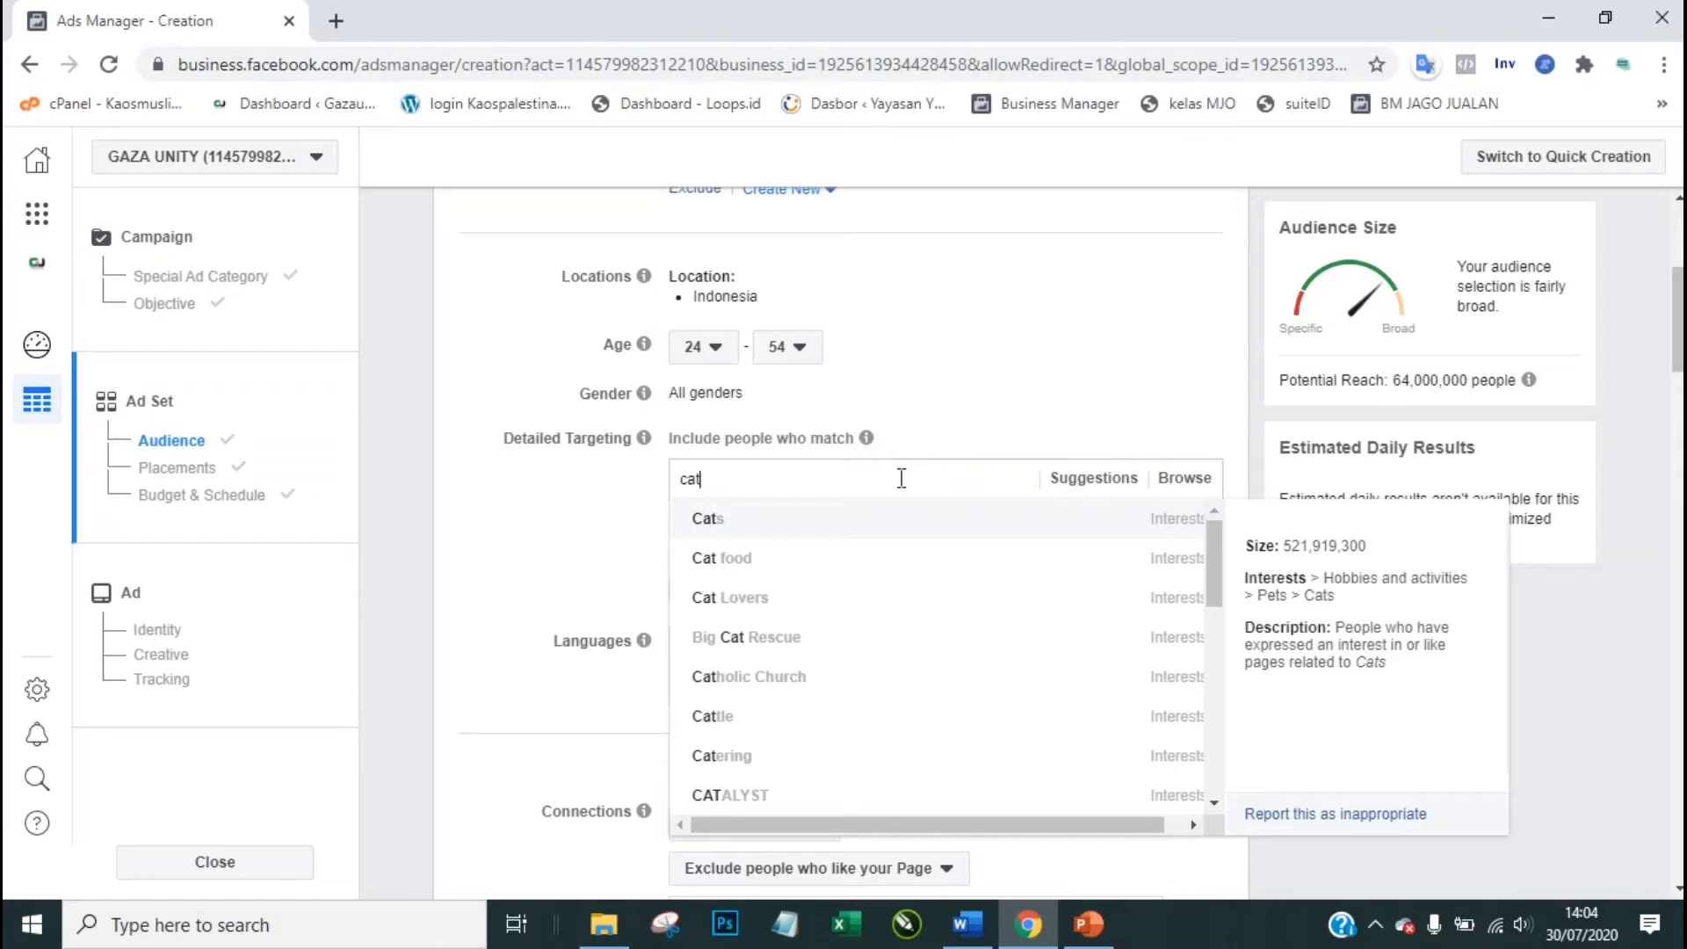
left_click(736, 528)
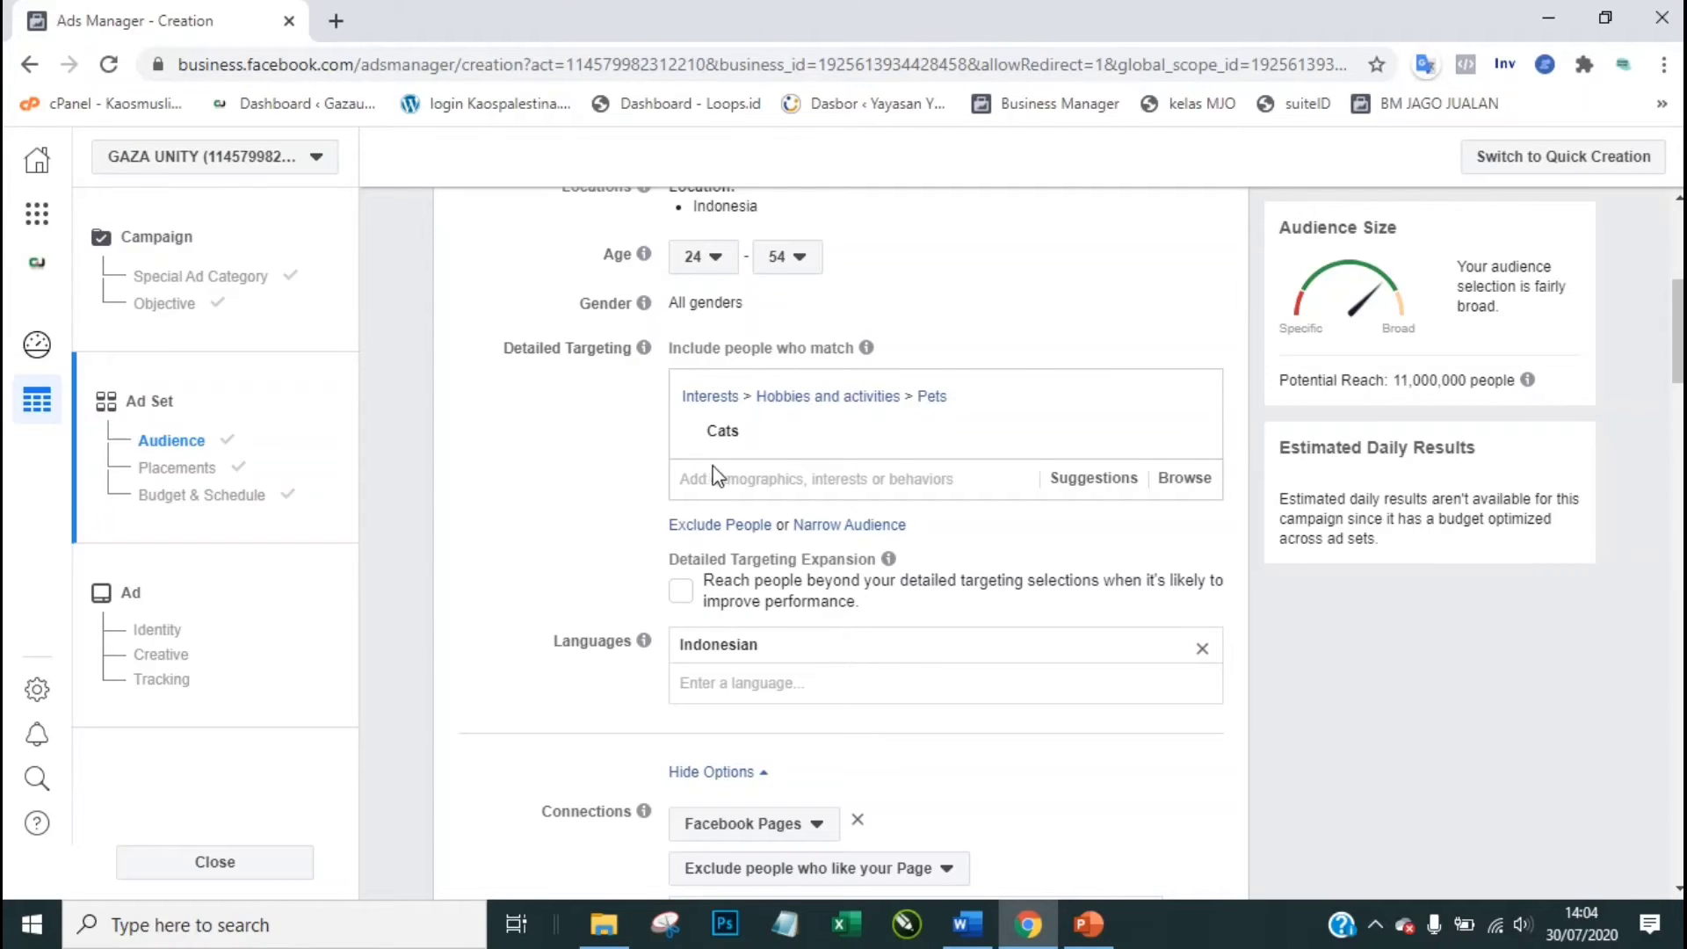
left_click(876, 474)
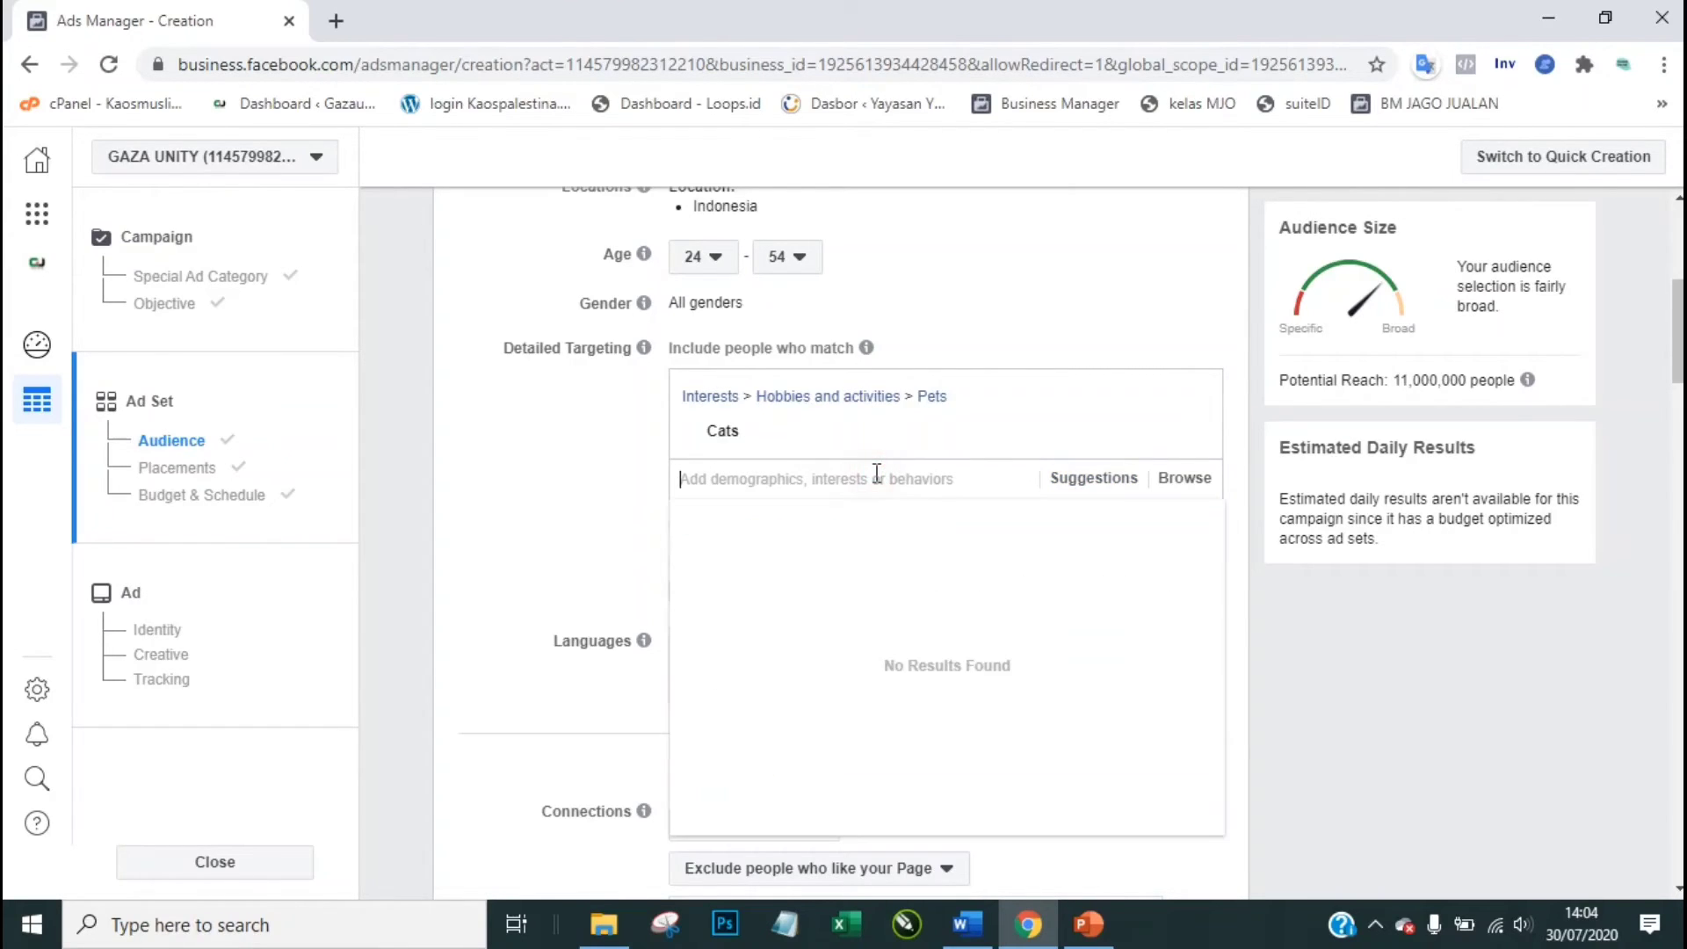
left_click(573, 461)
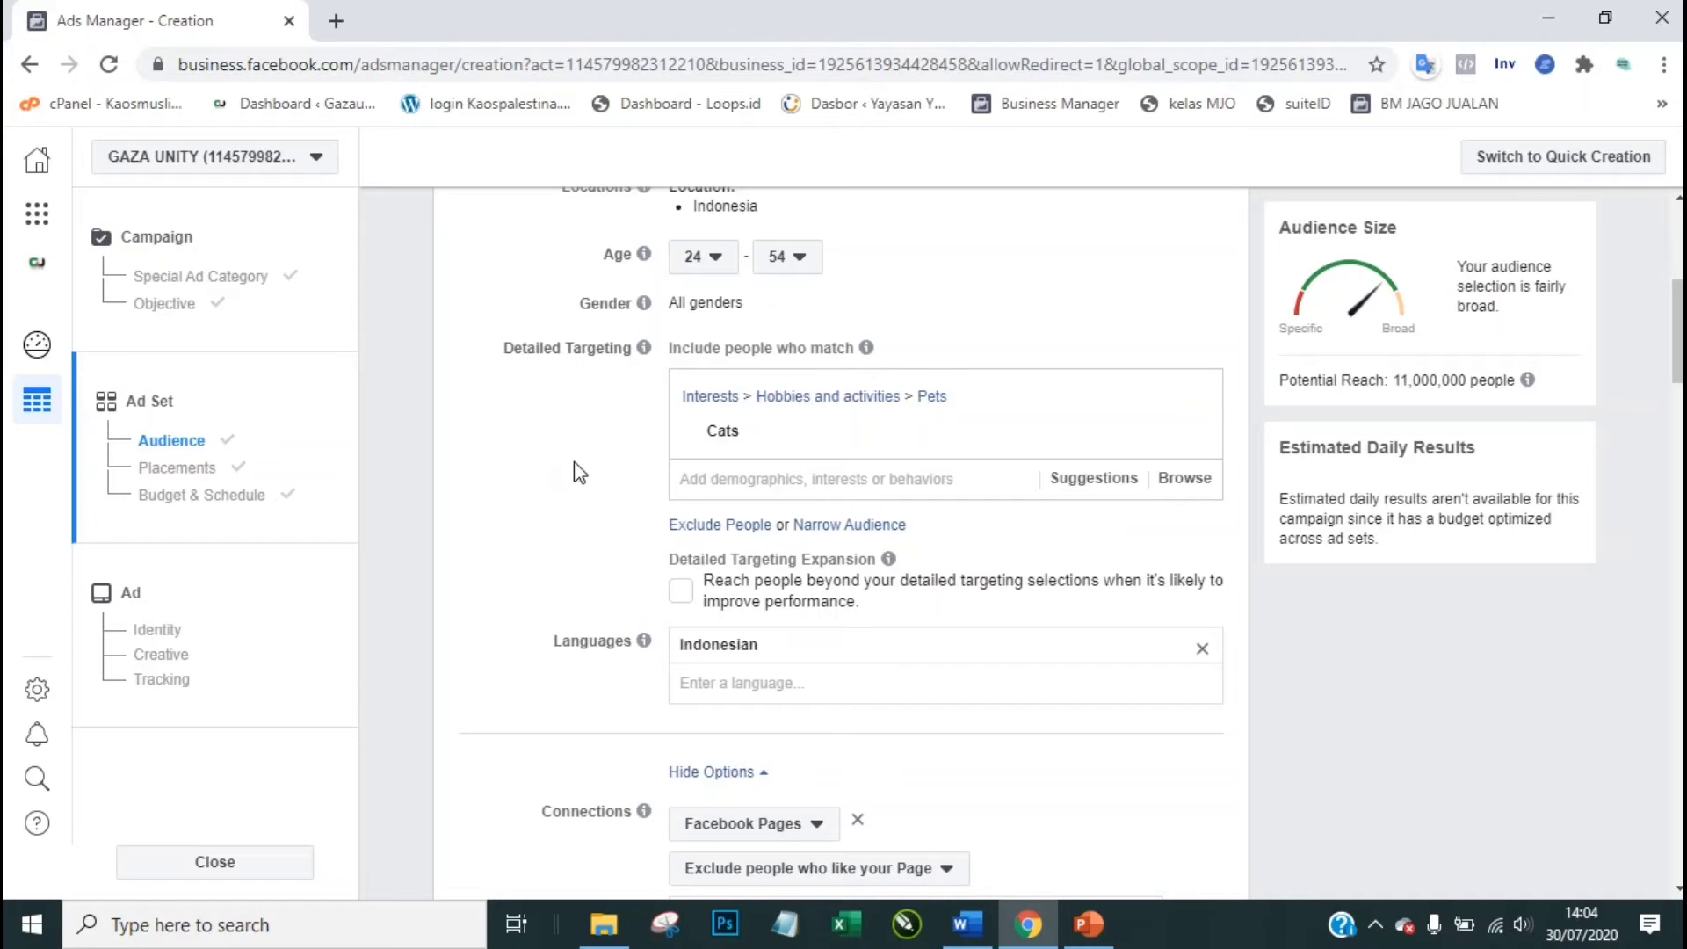
Step: Check the consumer habit elements in PowerPoint again, return to Ads Manager and remove the Cats interest from the detailed targeting
left_click(1089, 923)
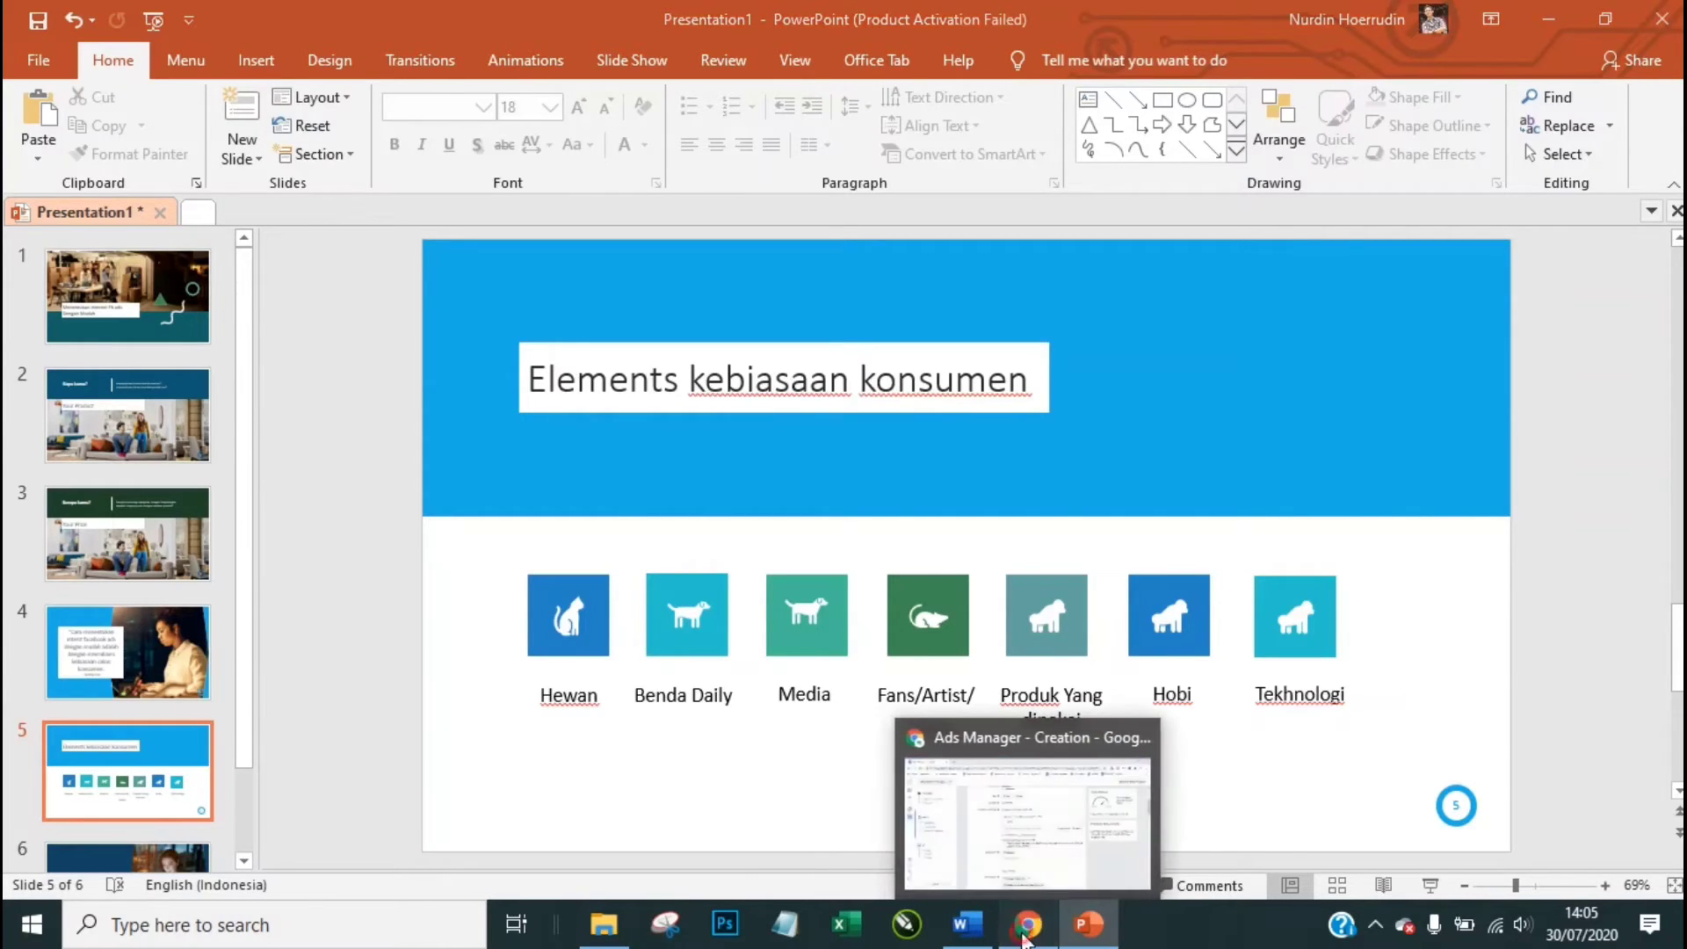
left_click(975, 817)
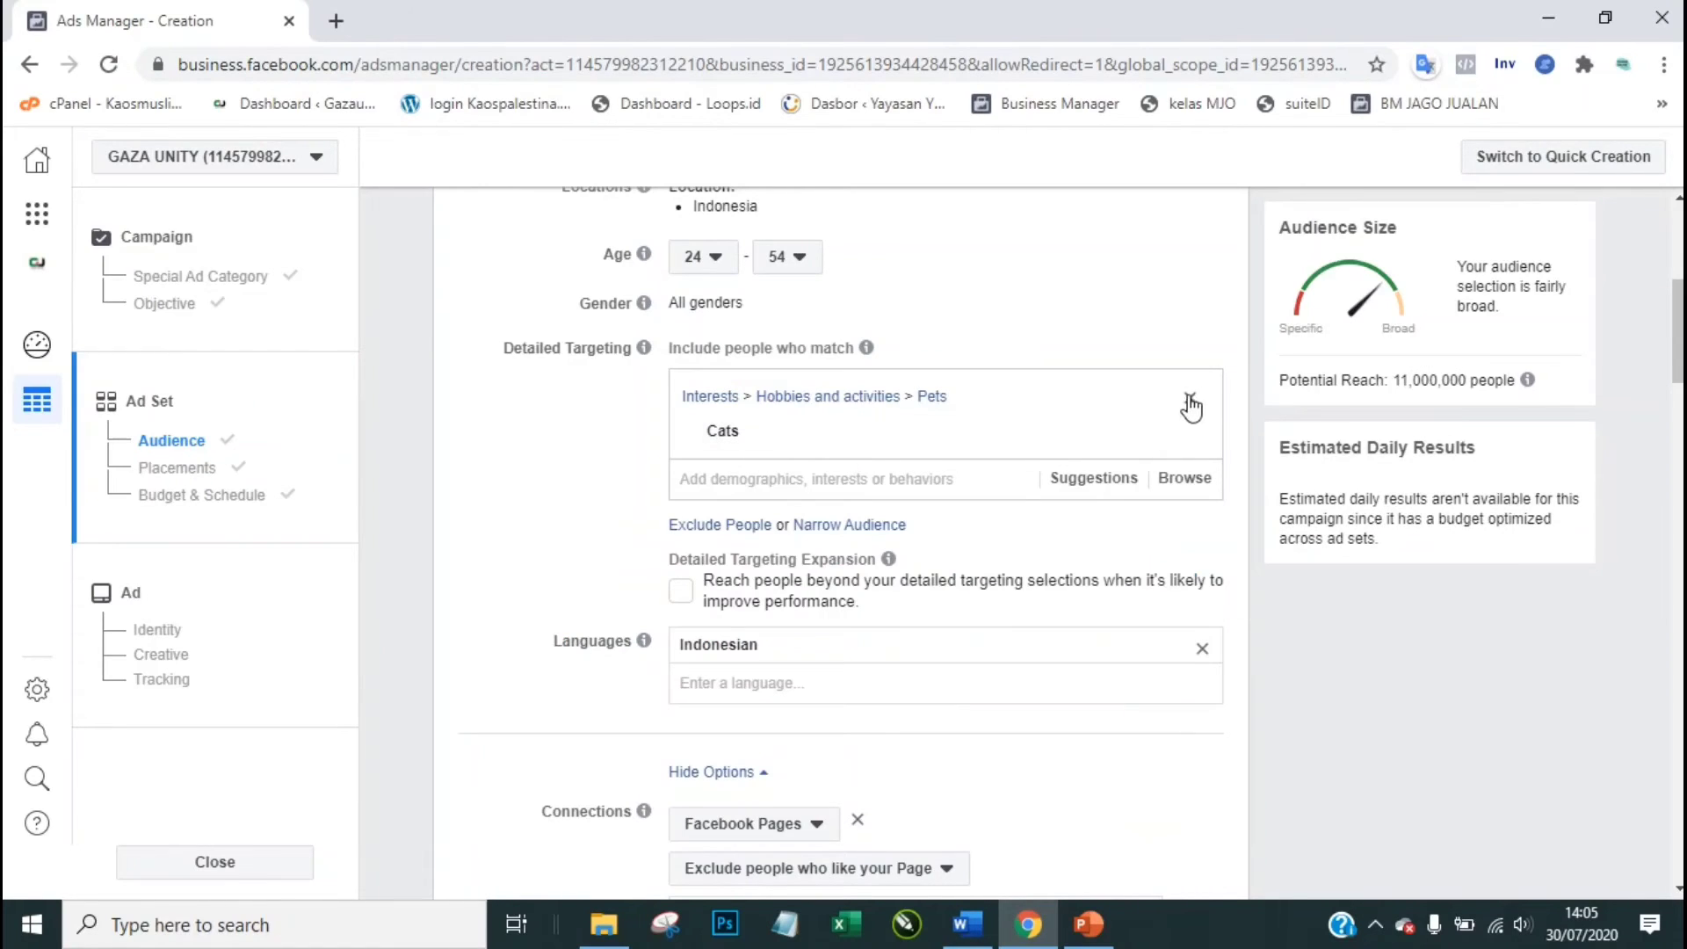
left_click(1190, 396)
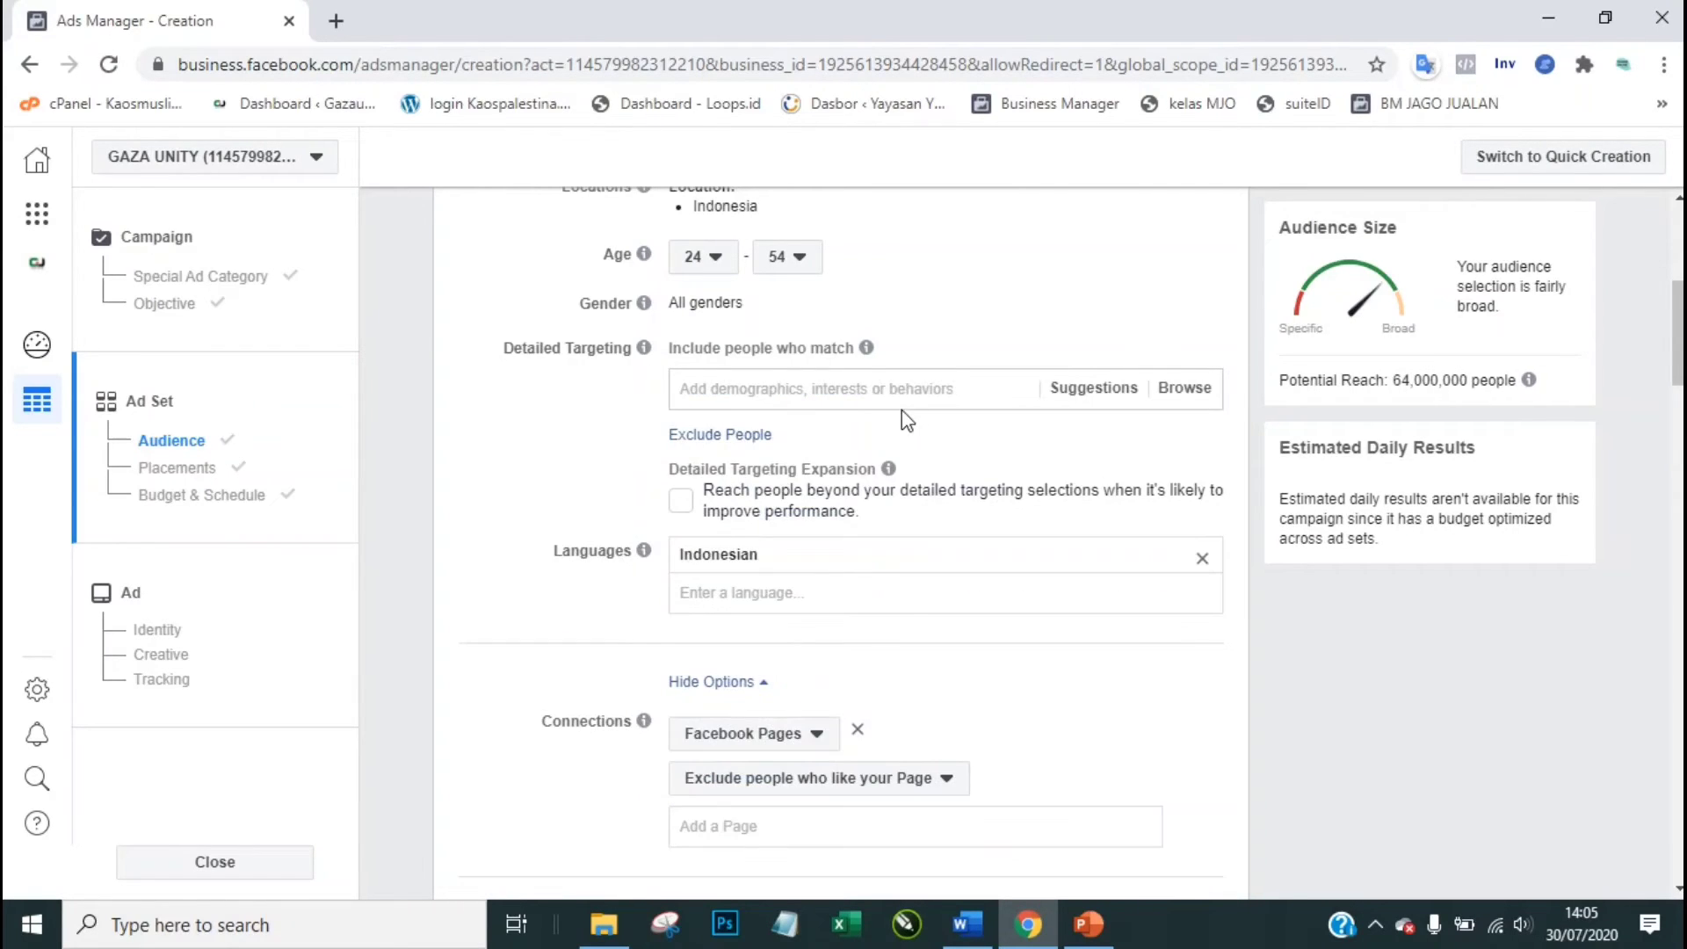
Step: Add the Salt interest to the detailed targeting by searching for "garam", and remove it again
left_click(853, 388)
type("garam")
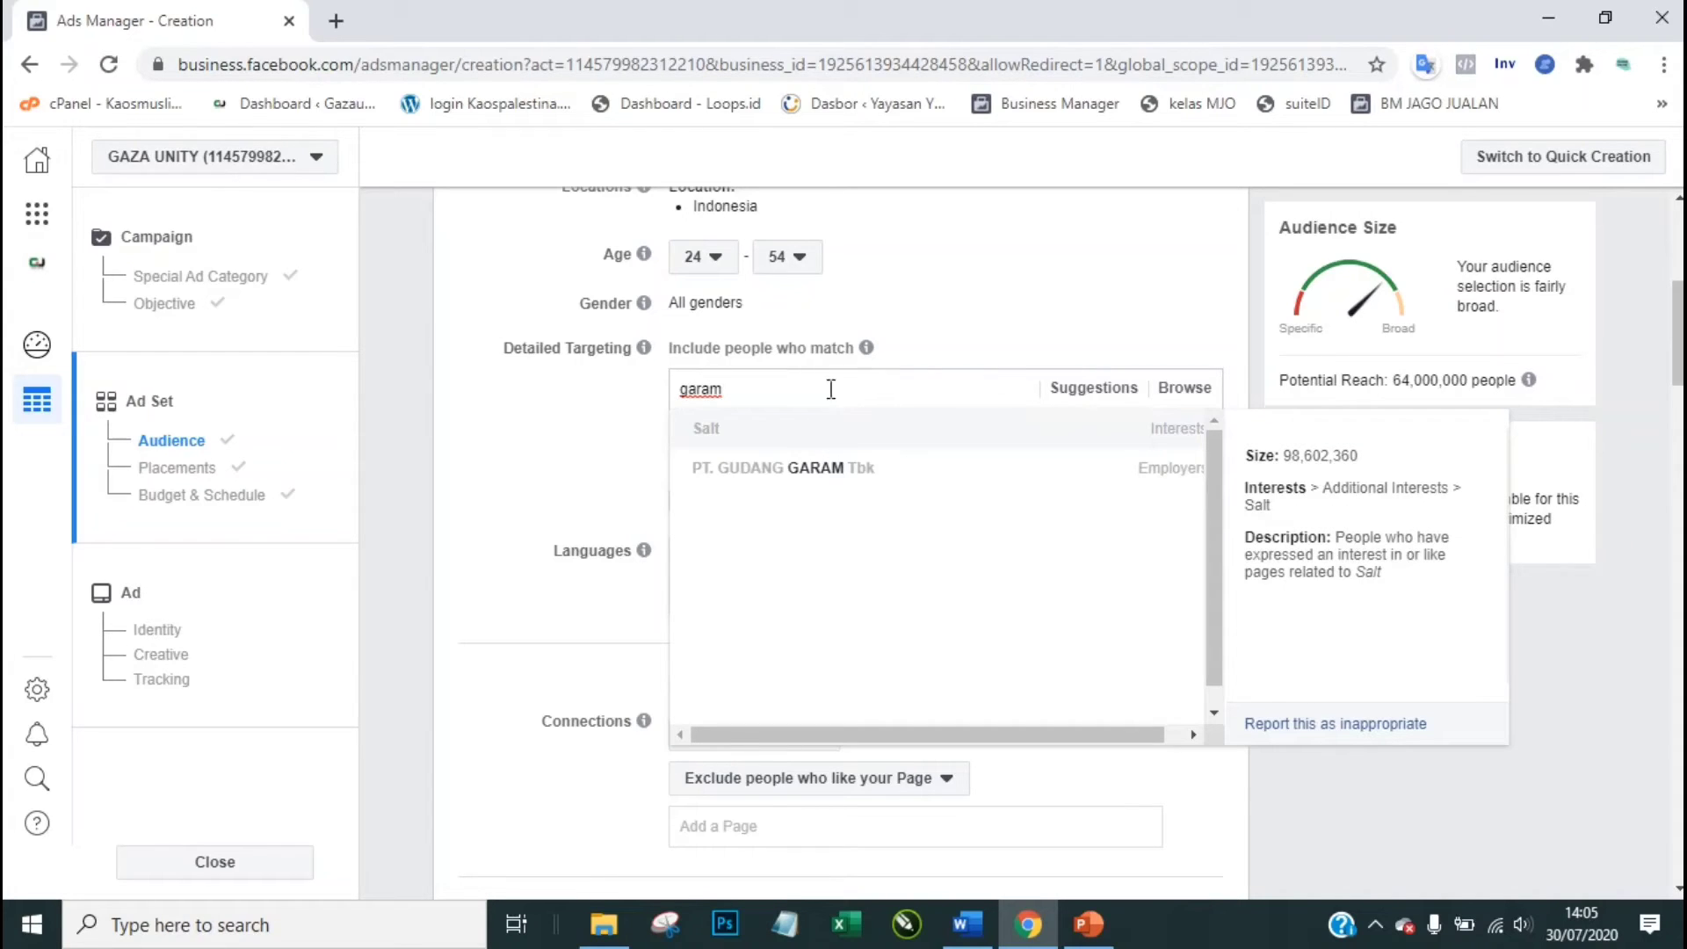
left_click(744, 433)
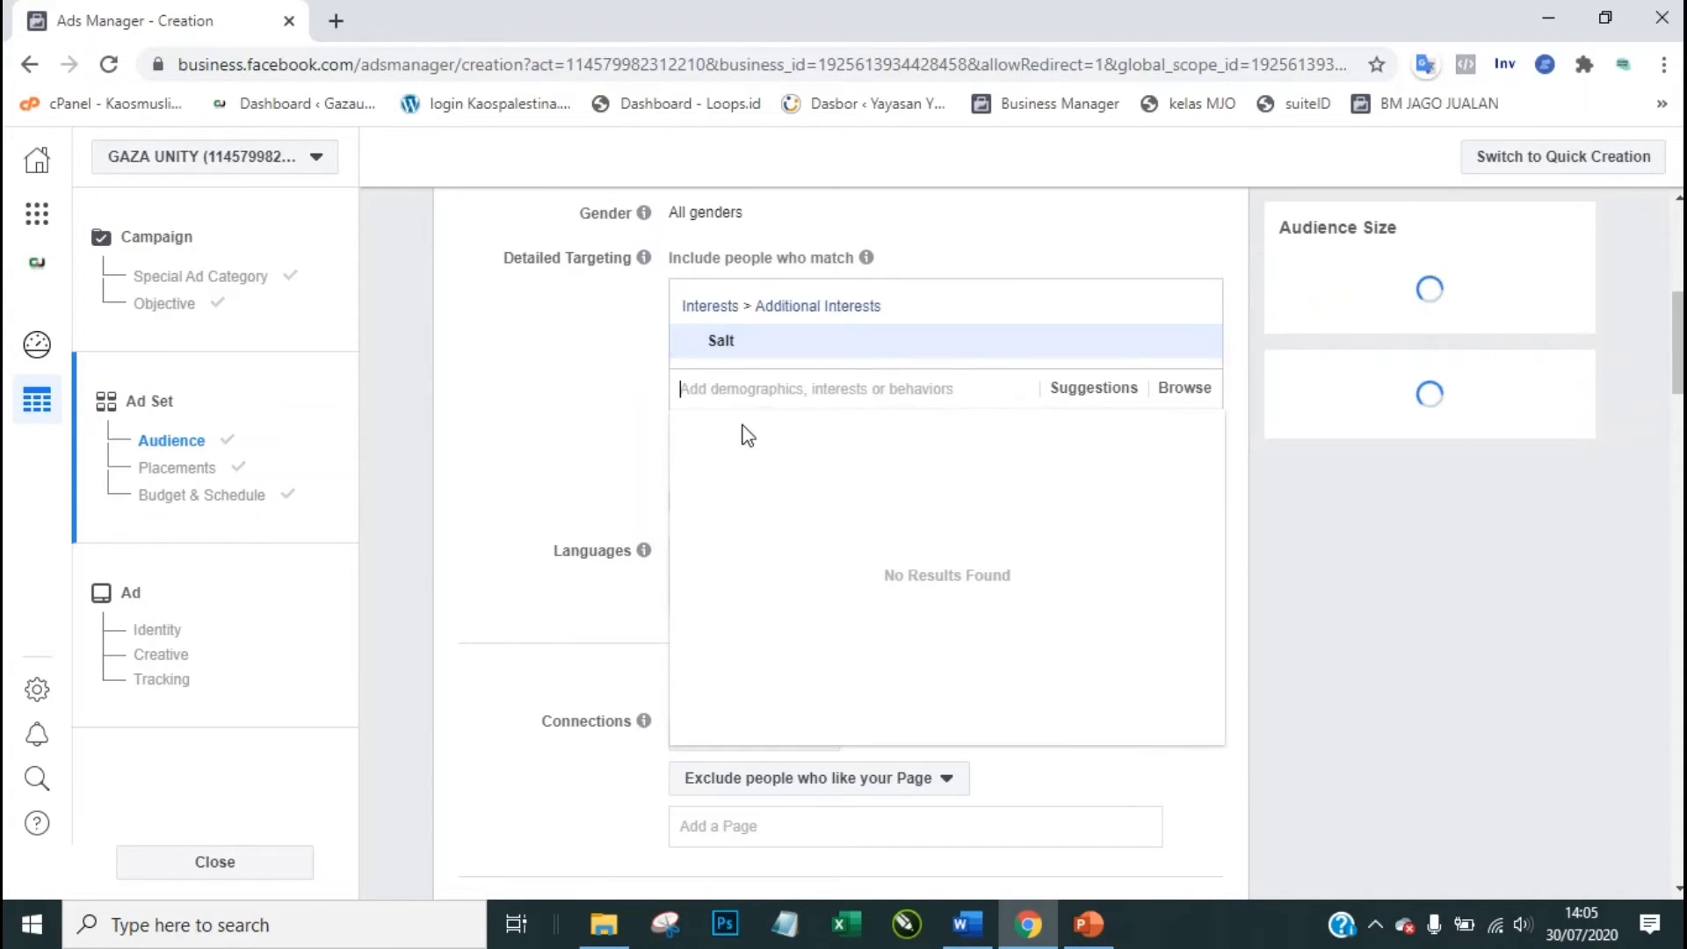
left_click(605, 403)
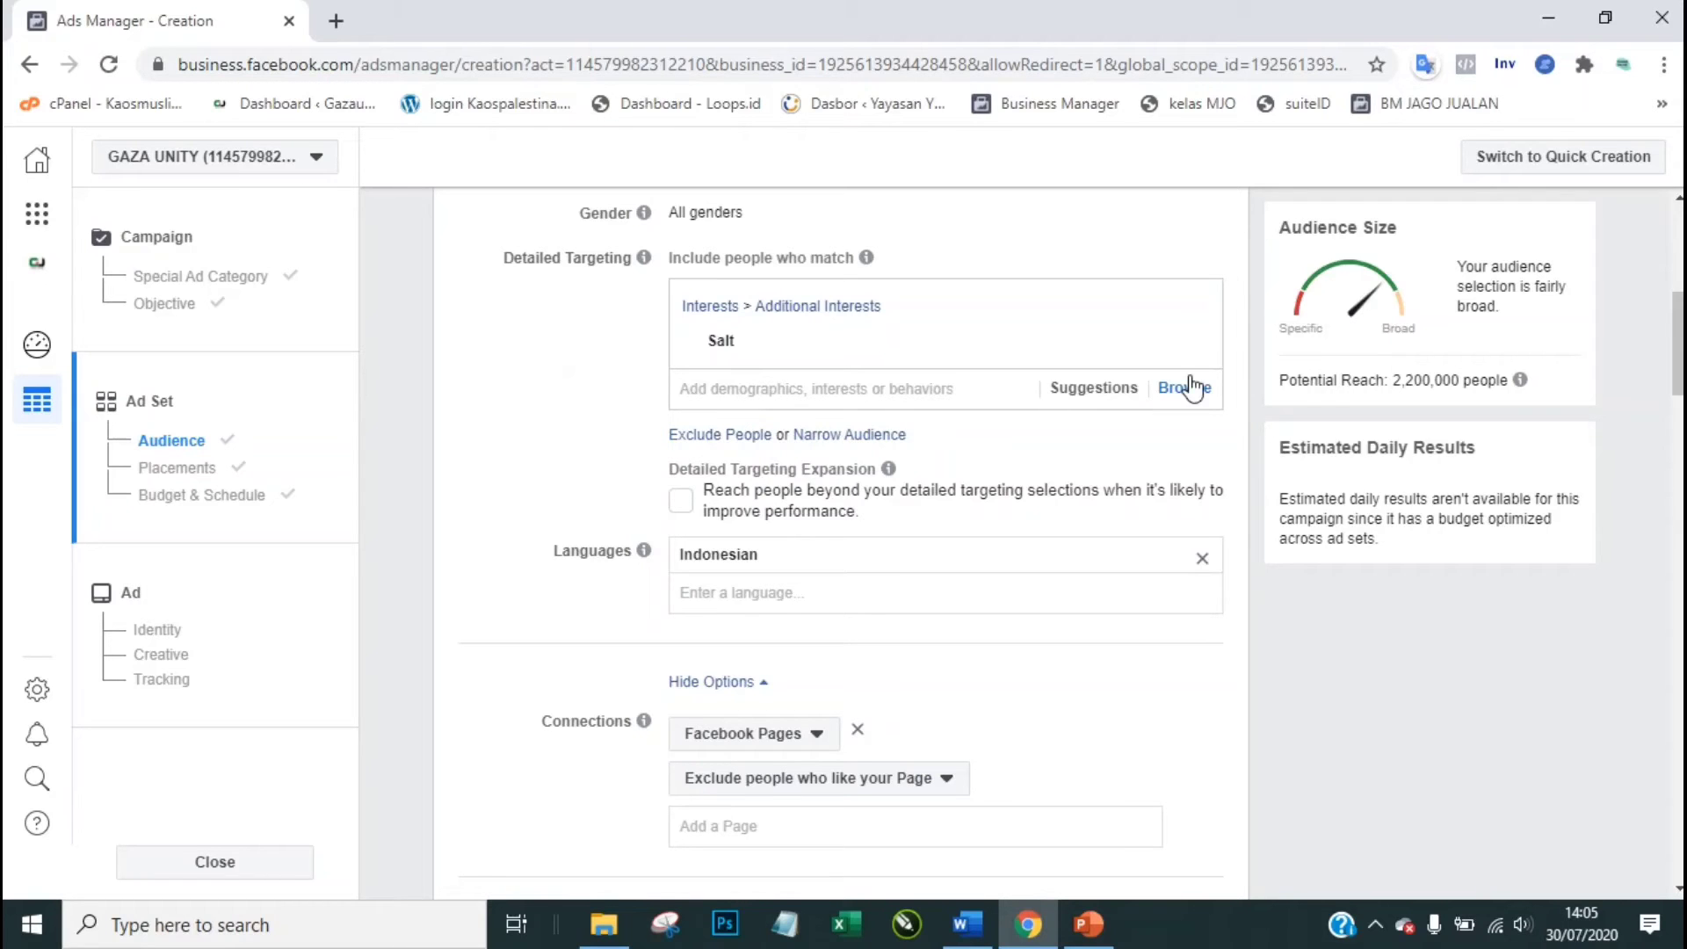
left_click(1191, 343)
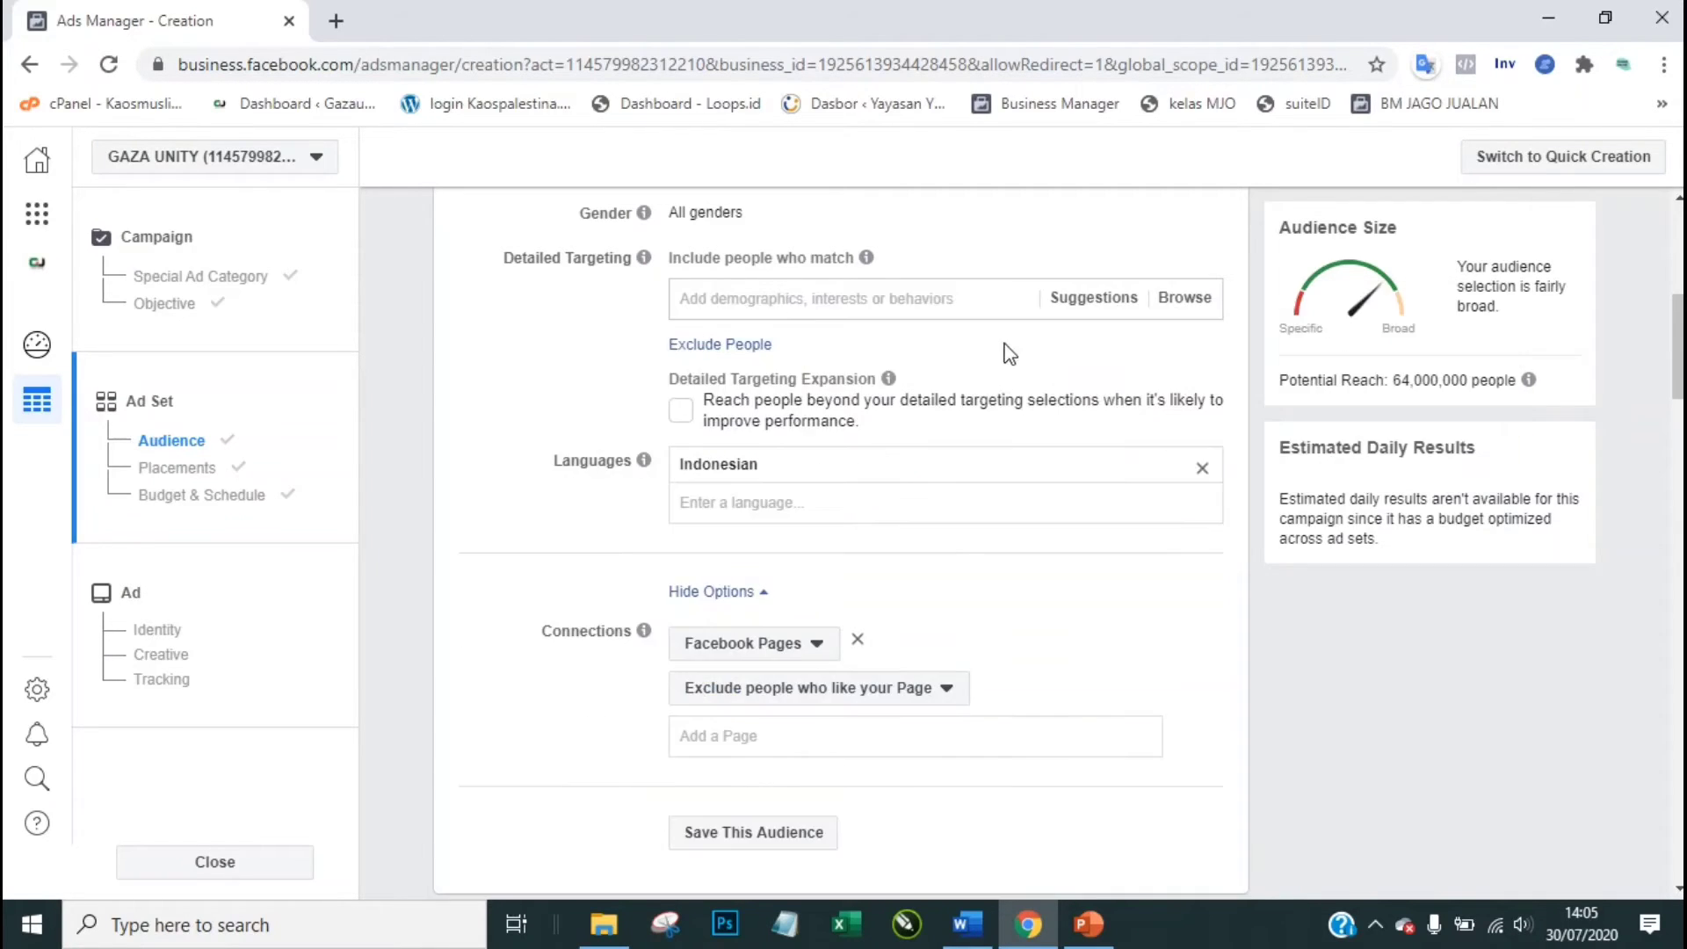
Step: Search the detailed targeting for "daun" and add the Leaf interest
left_click(942, 301)
type("daun")
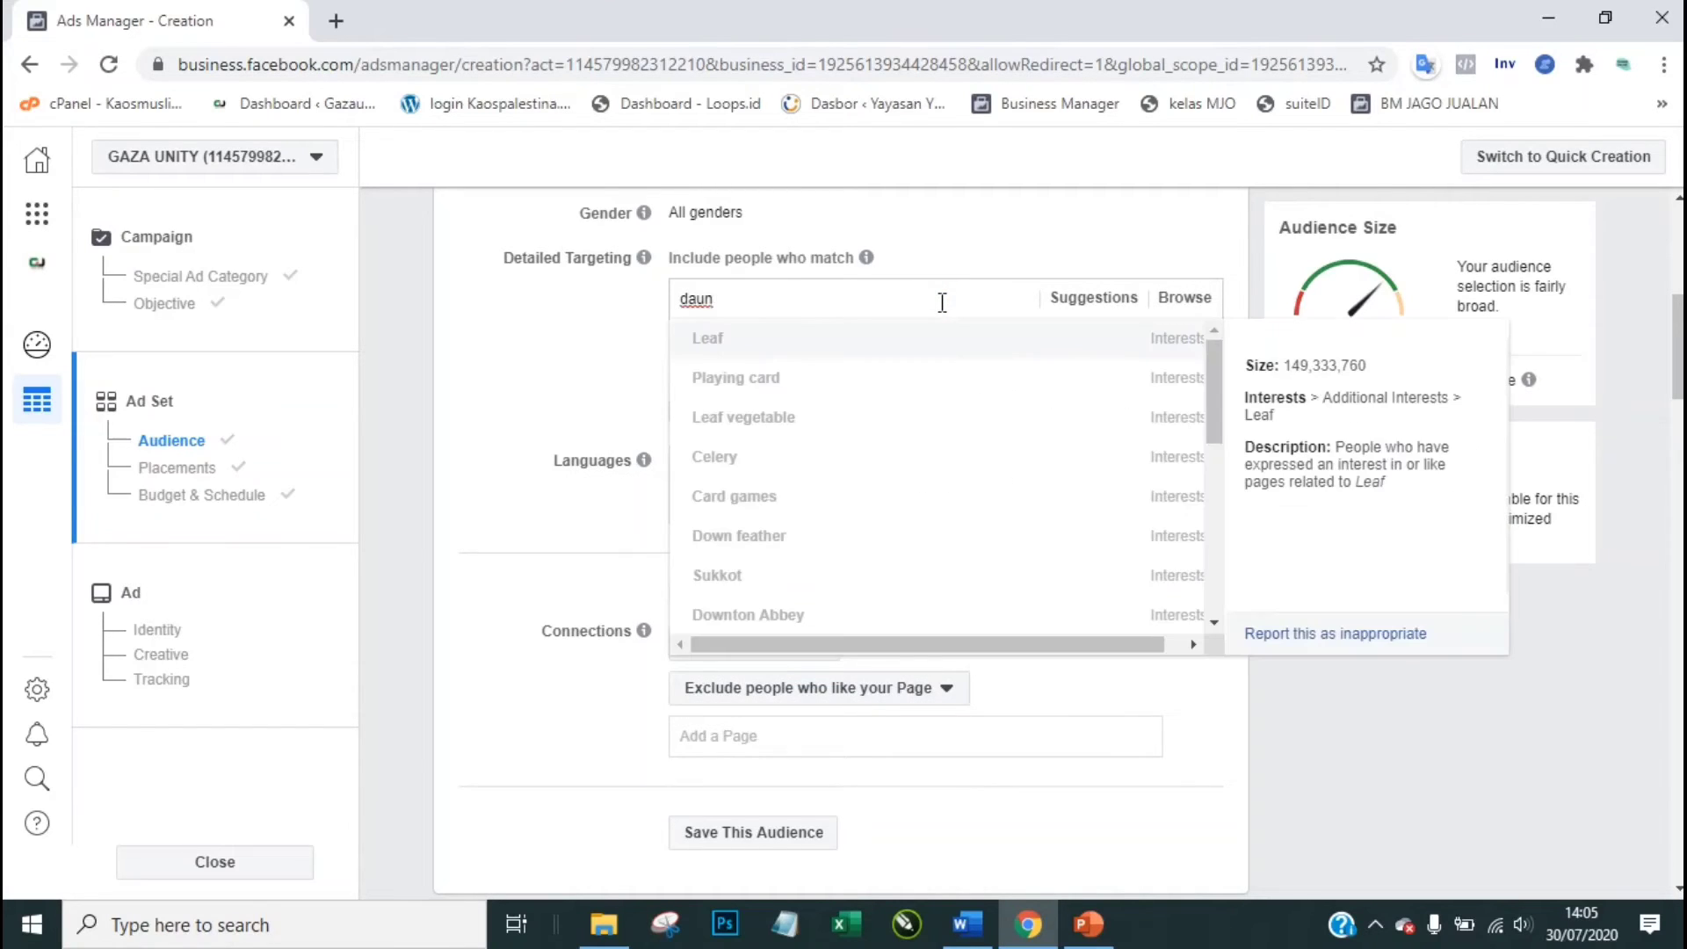
left_click(752, 339)
left_click(571, 339)
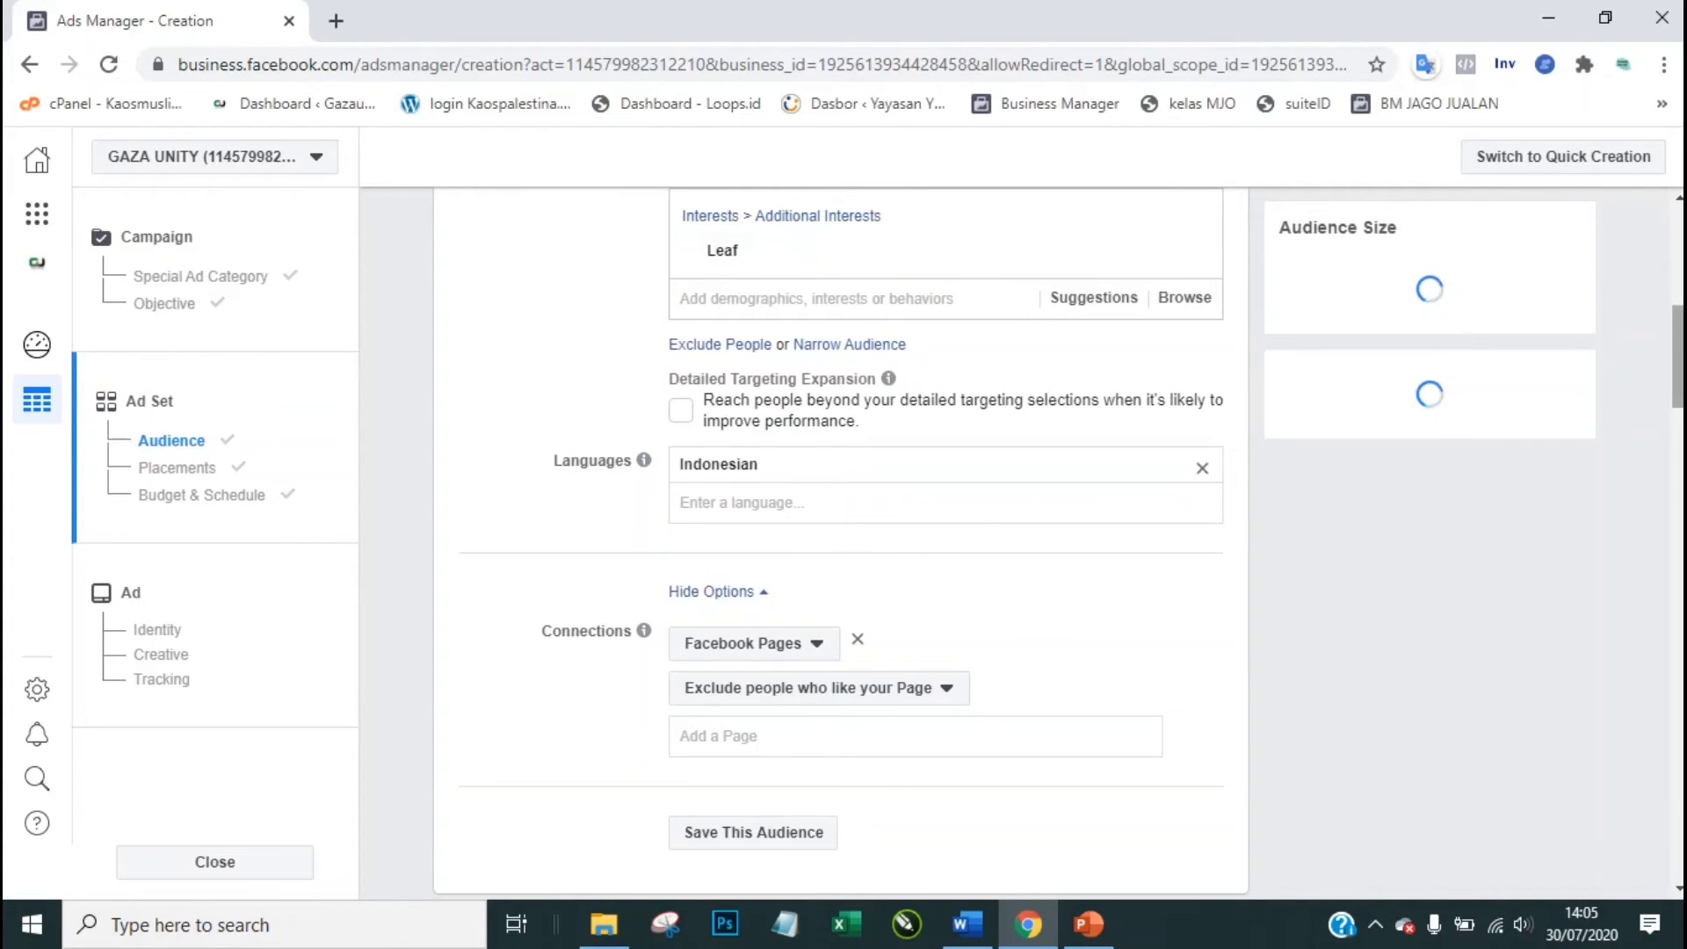
scroll(960, 309, "up", 1)
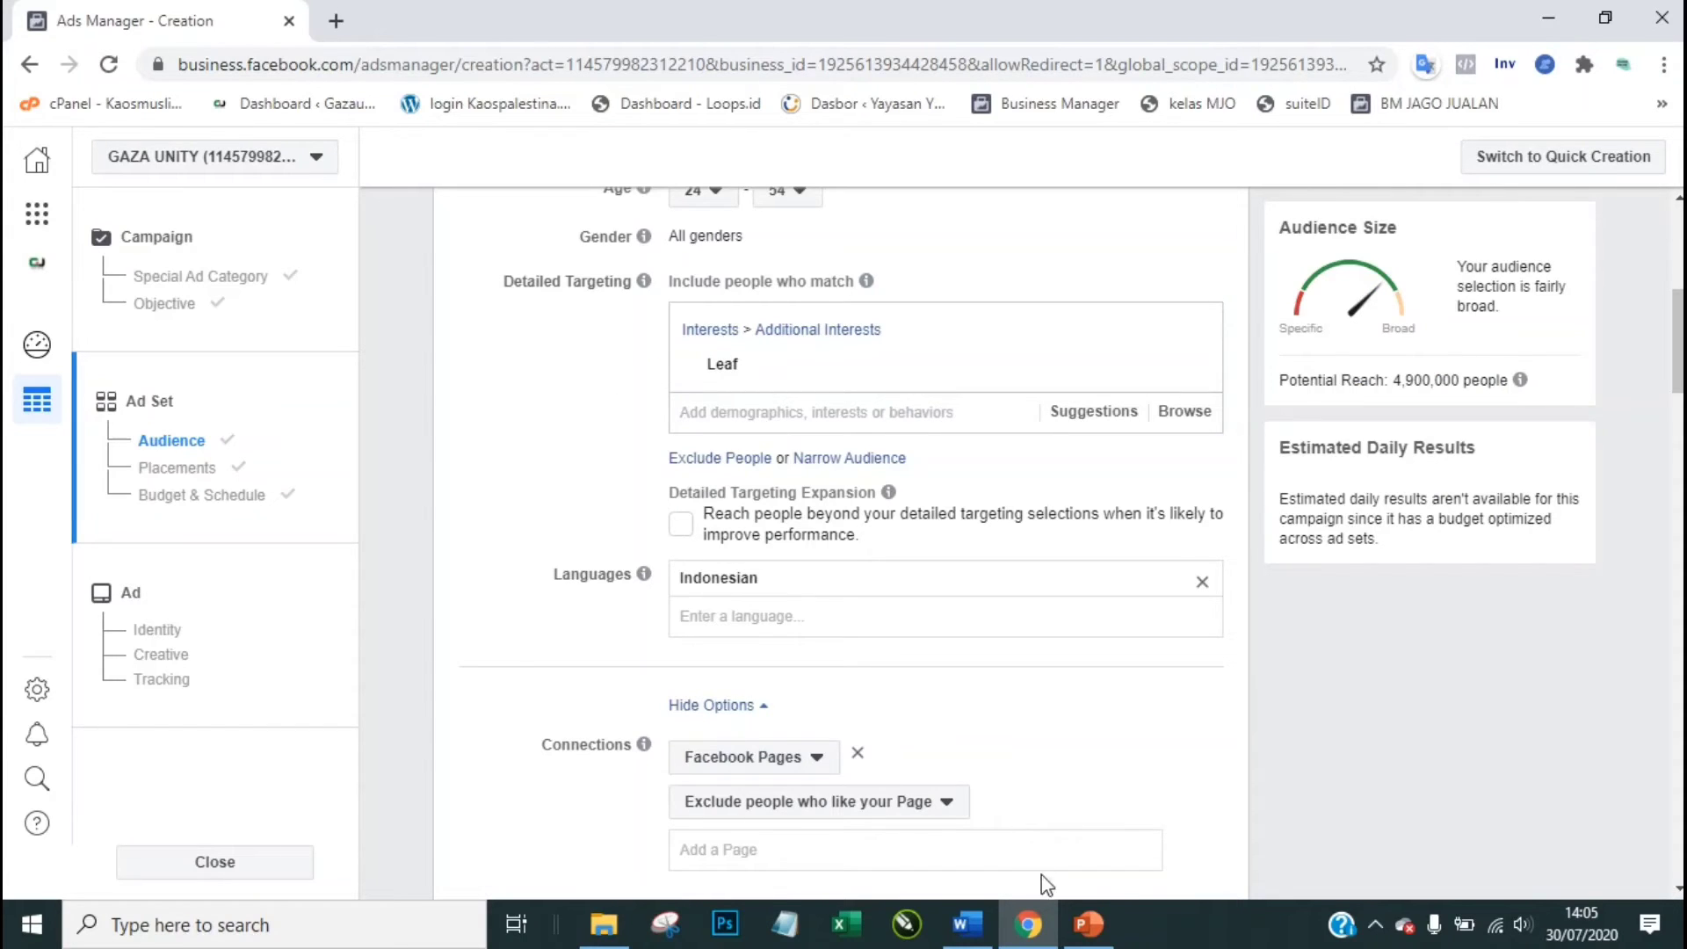
Step: Check the consumer habit elements in PowerPoint, return to Ads Manager in Chrome and replace the Leaf interest with Antv
left_click(1092, 934)
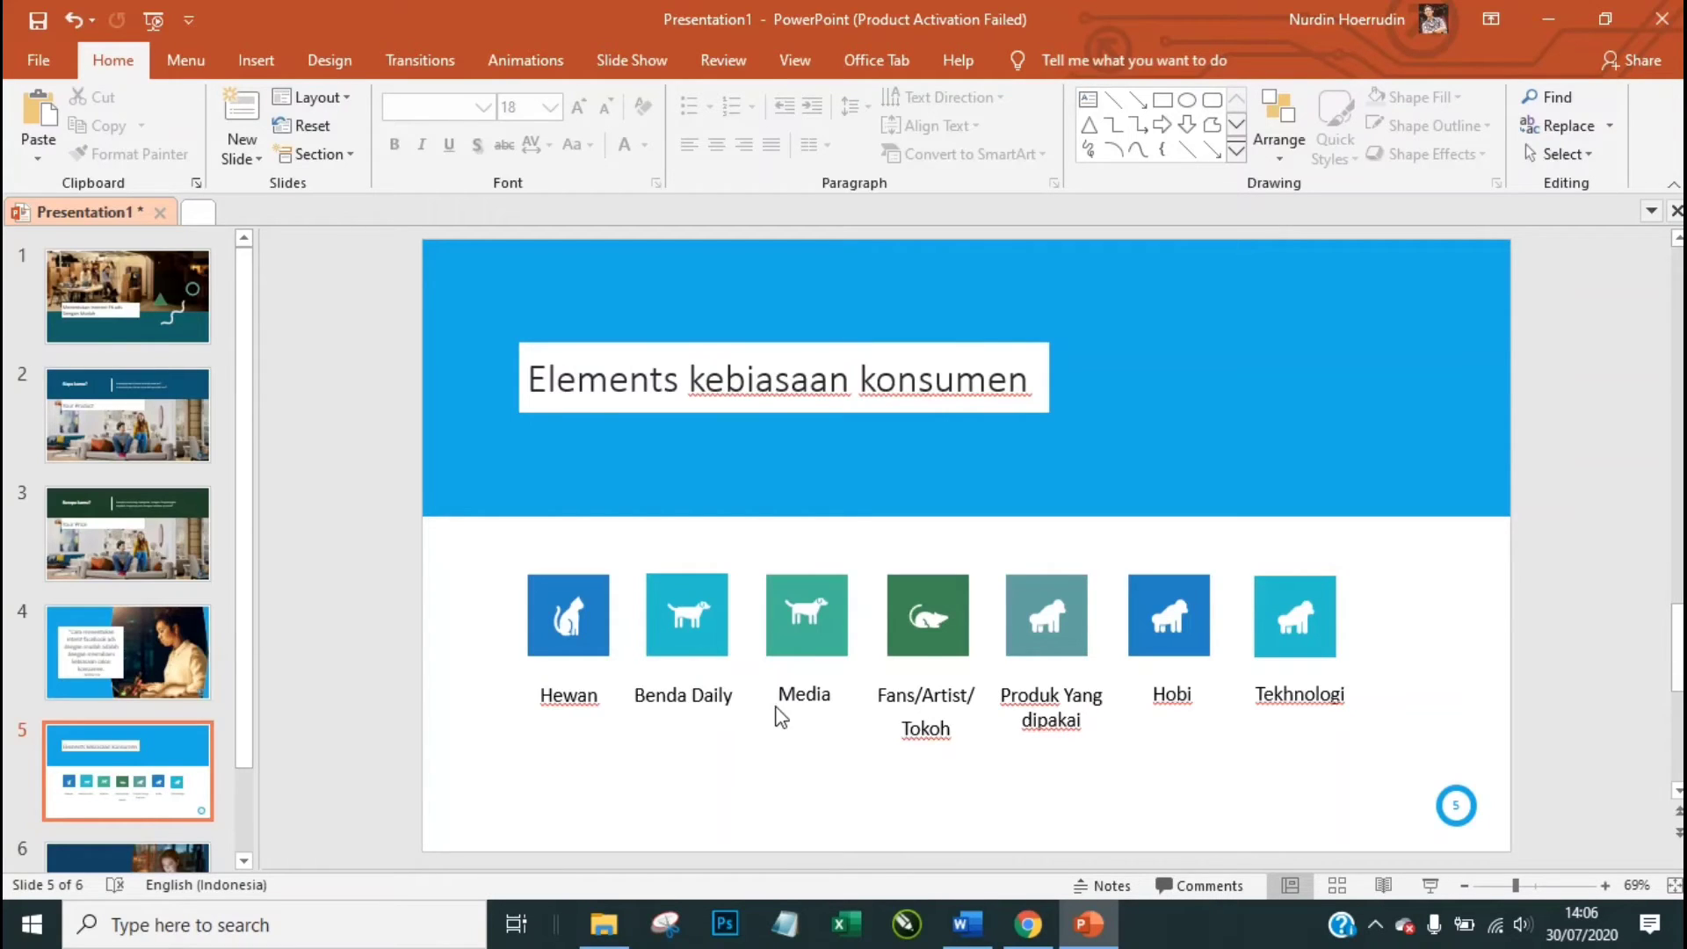
left_click(1029, 925)
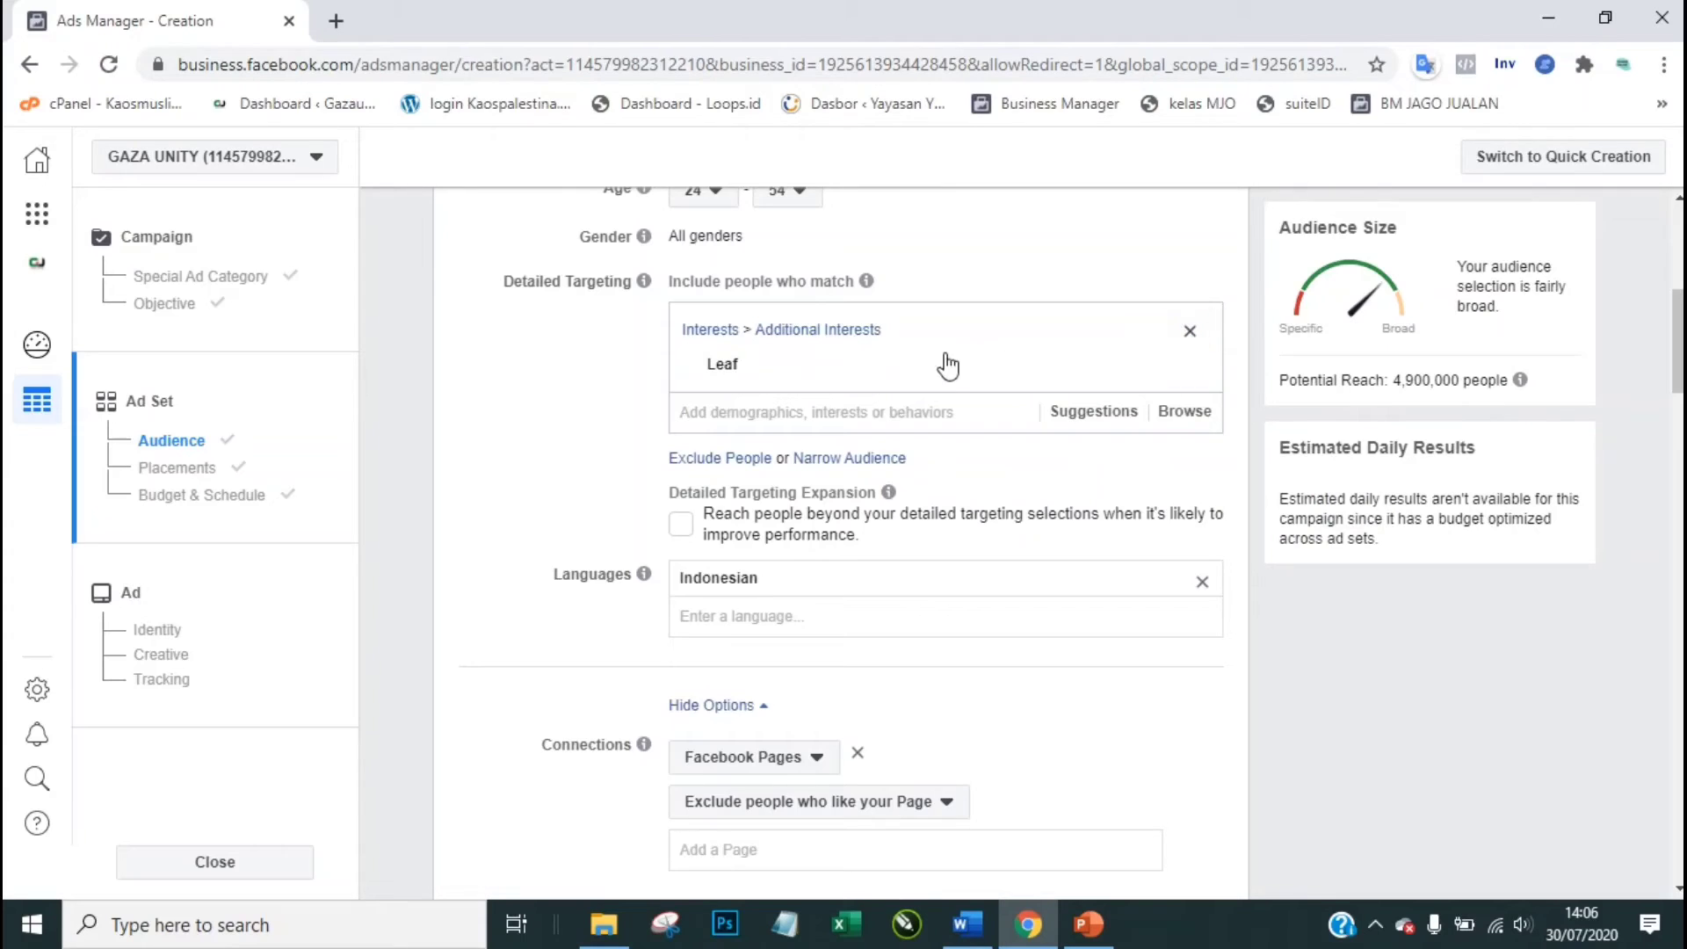
left_click(850, 322)
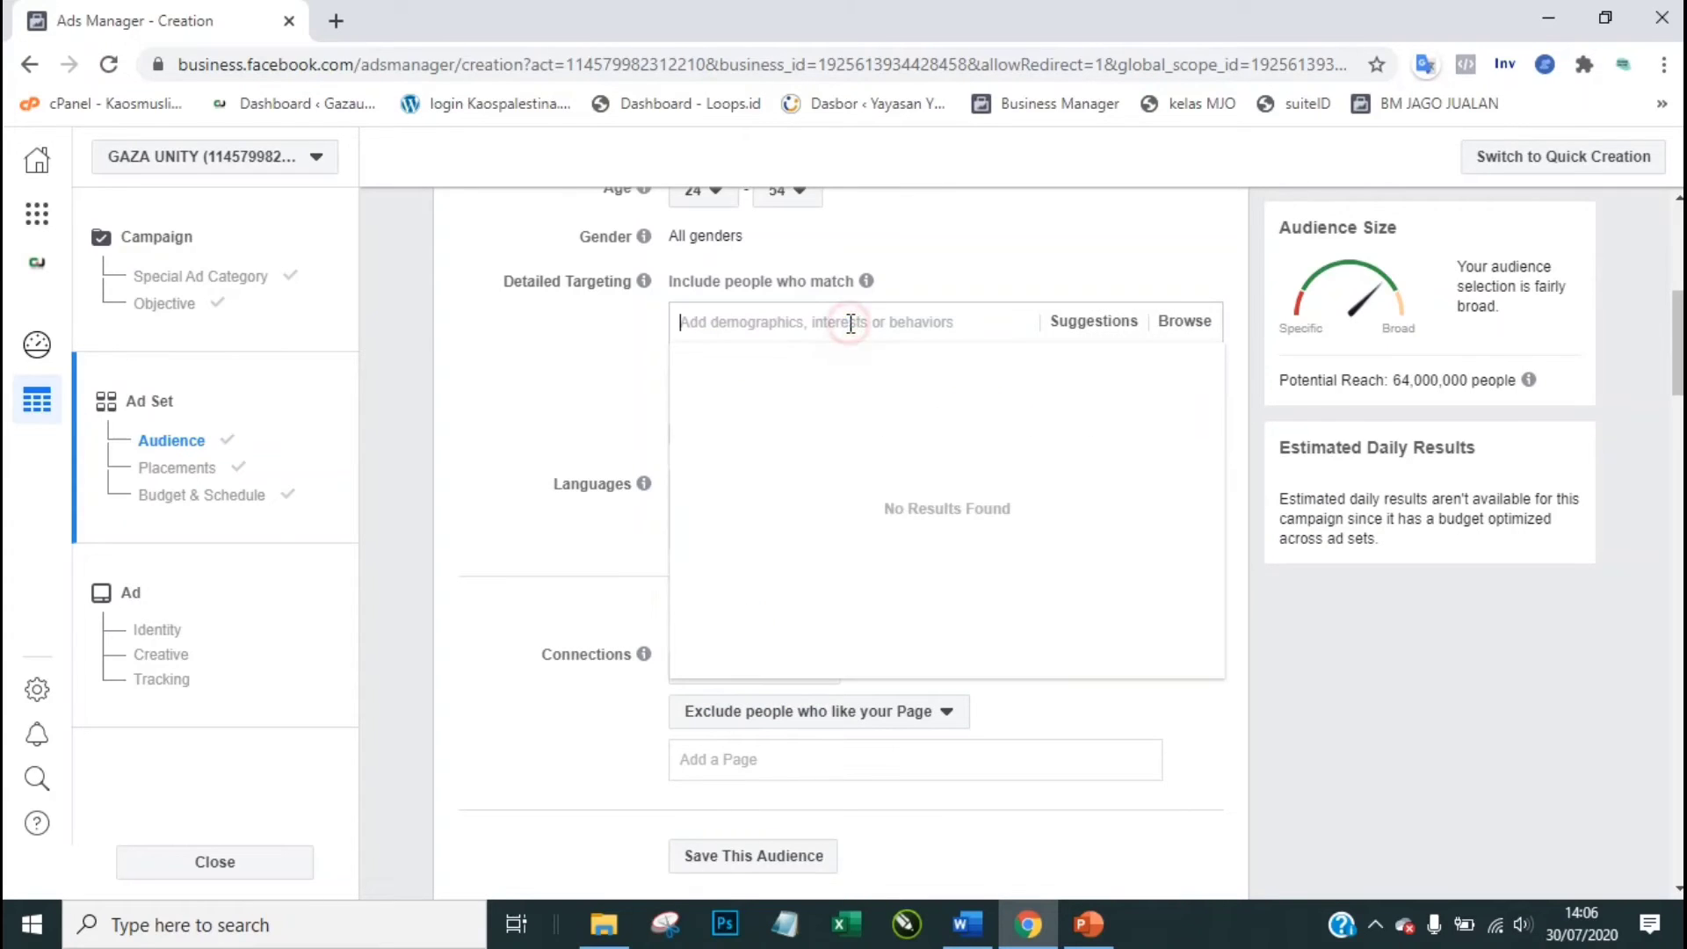
type("antv")
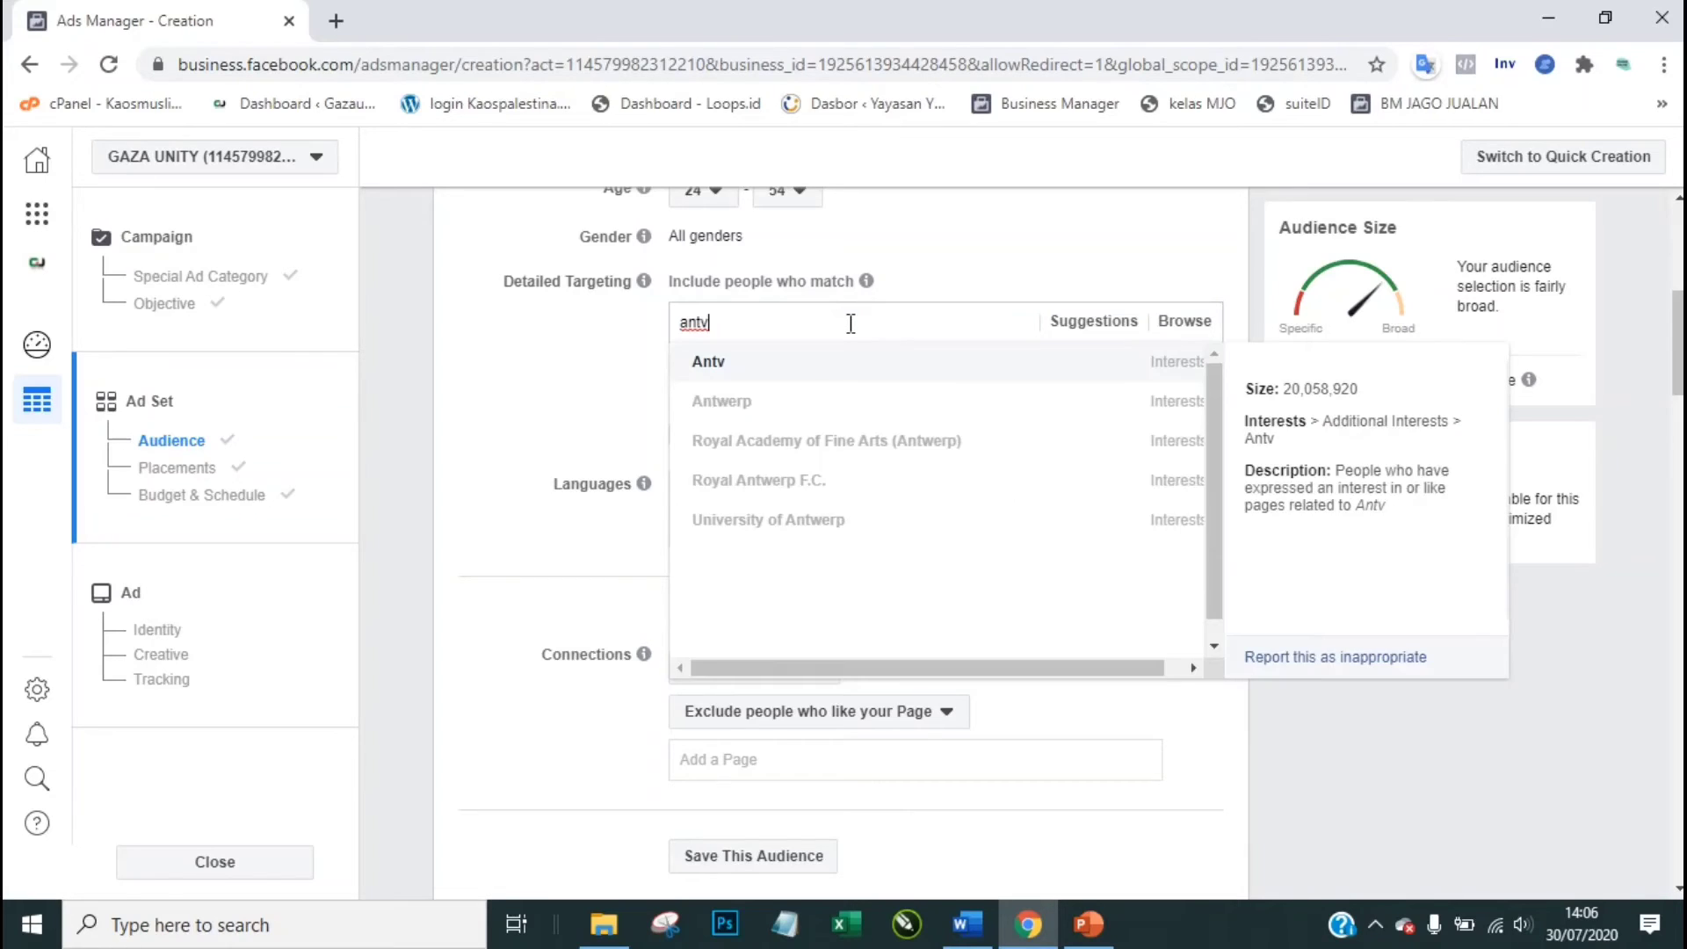
left_click(805, 363)
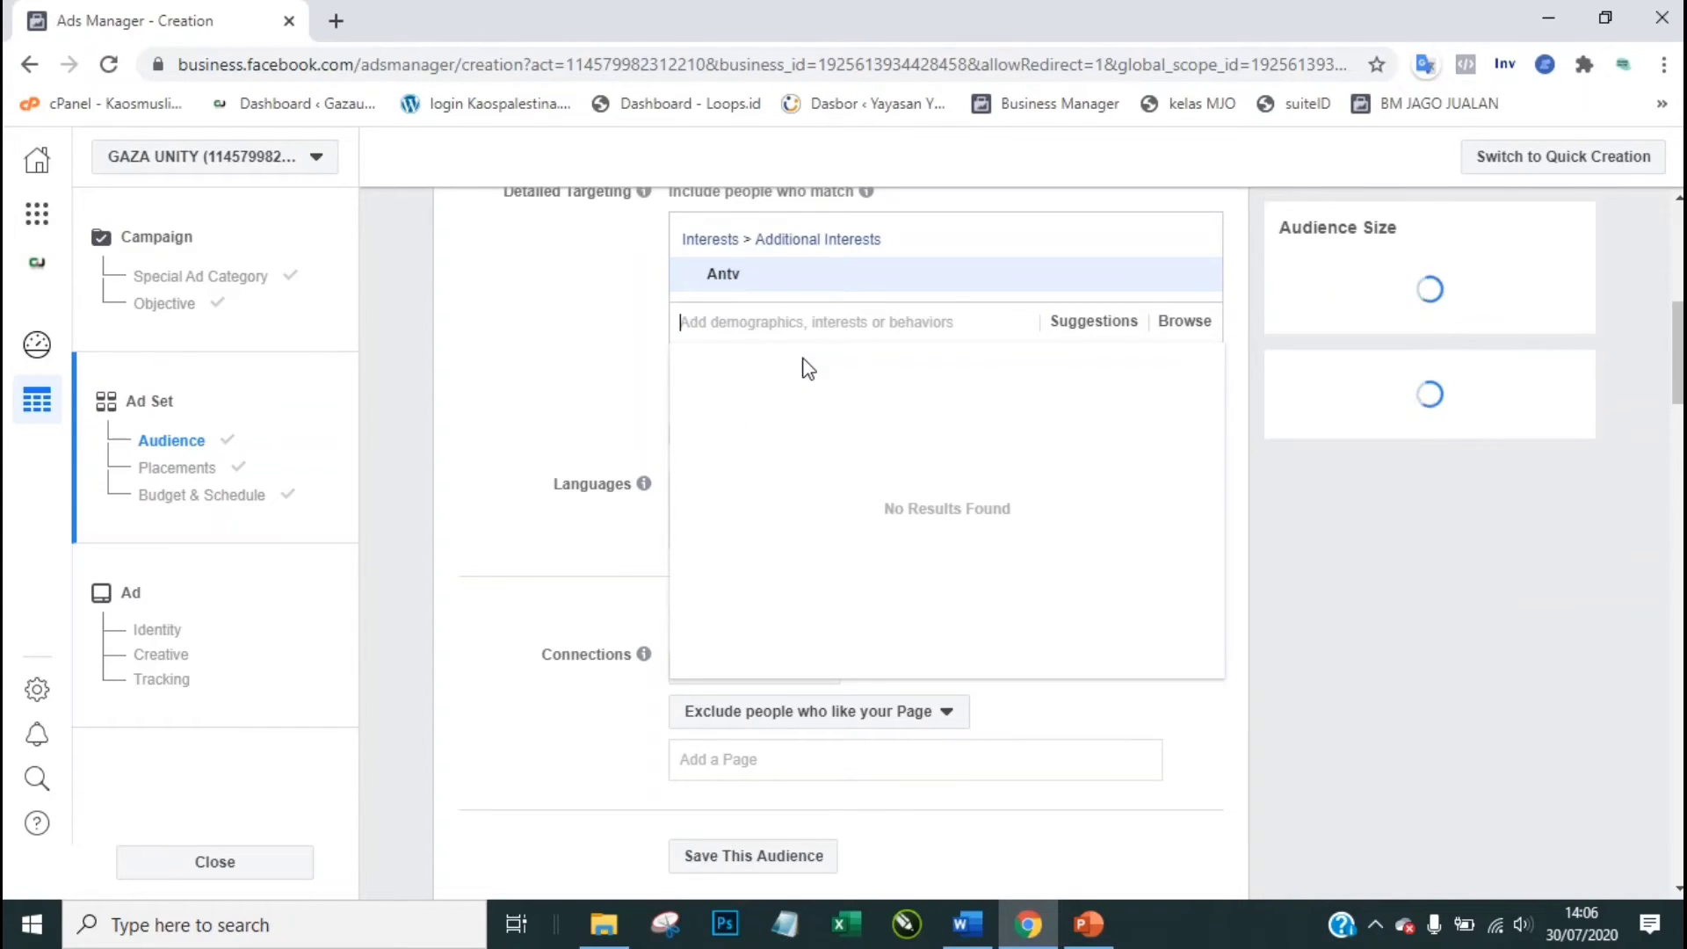
left_click(590, 312)
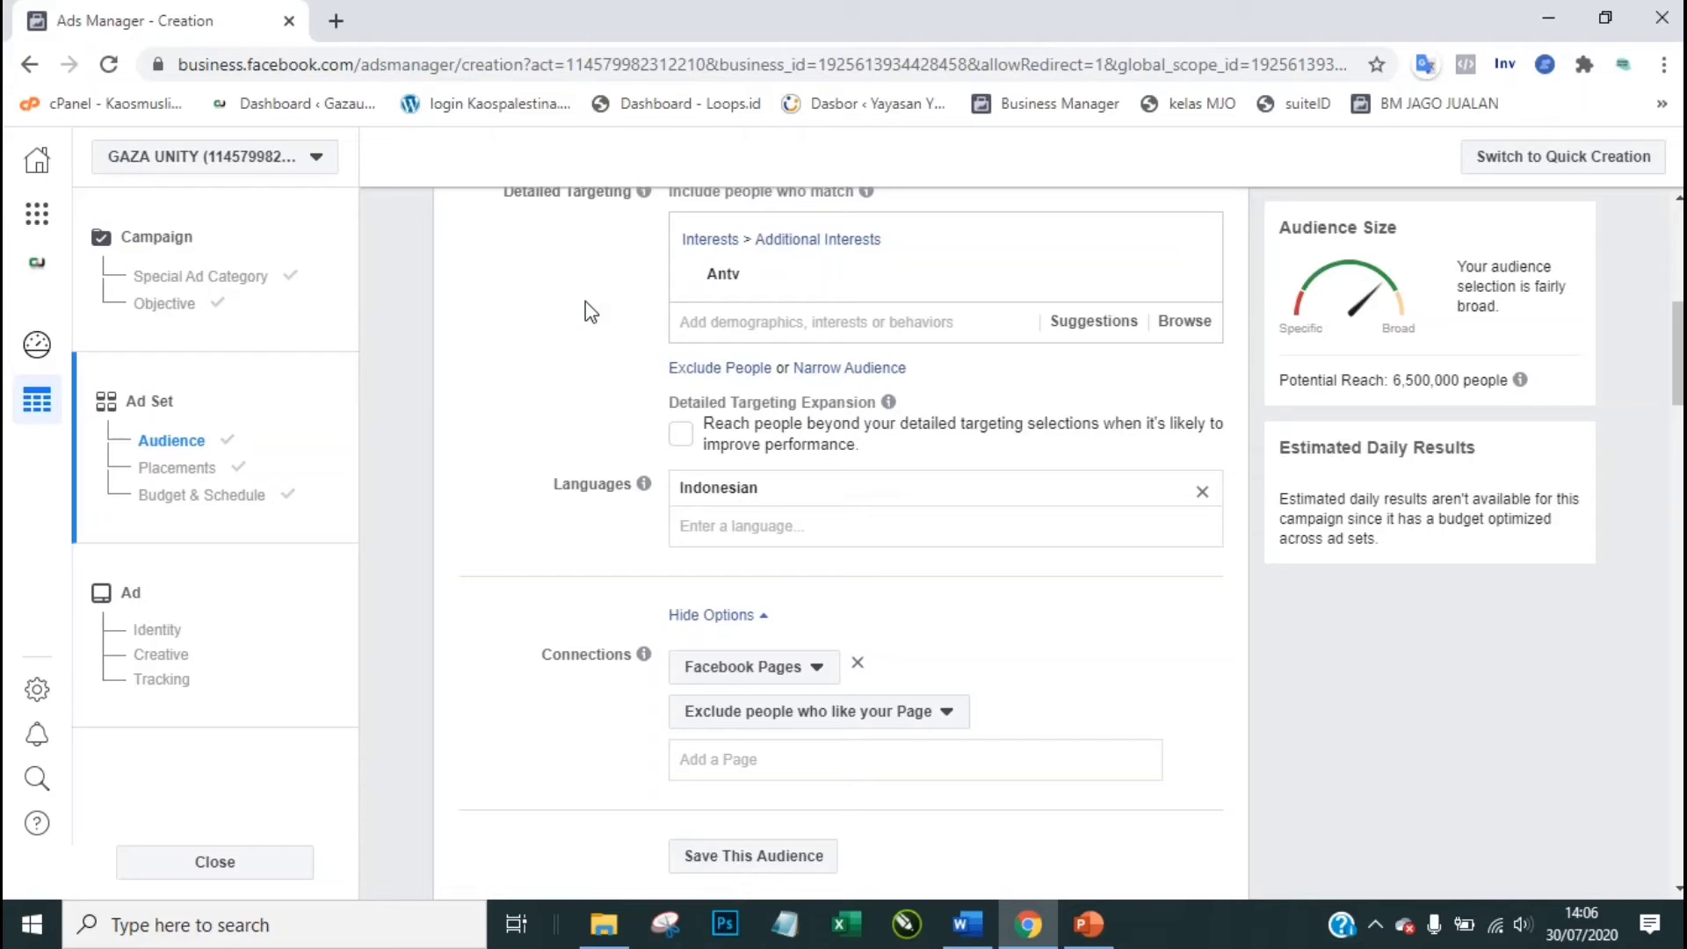
Step: Point out Fans/Artist/Tokoh on the PowerPoint slide, return to Ads Manager and remove the Antv interest from the detailed targeting
mouse_move(865, 273)
left_click(1099, 940)
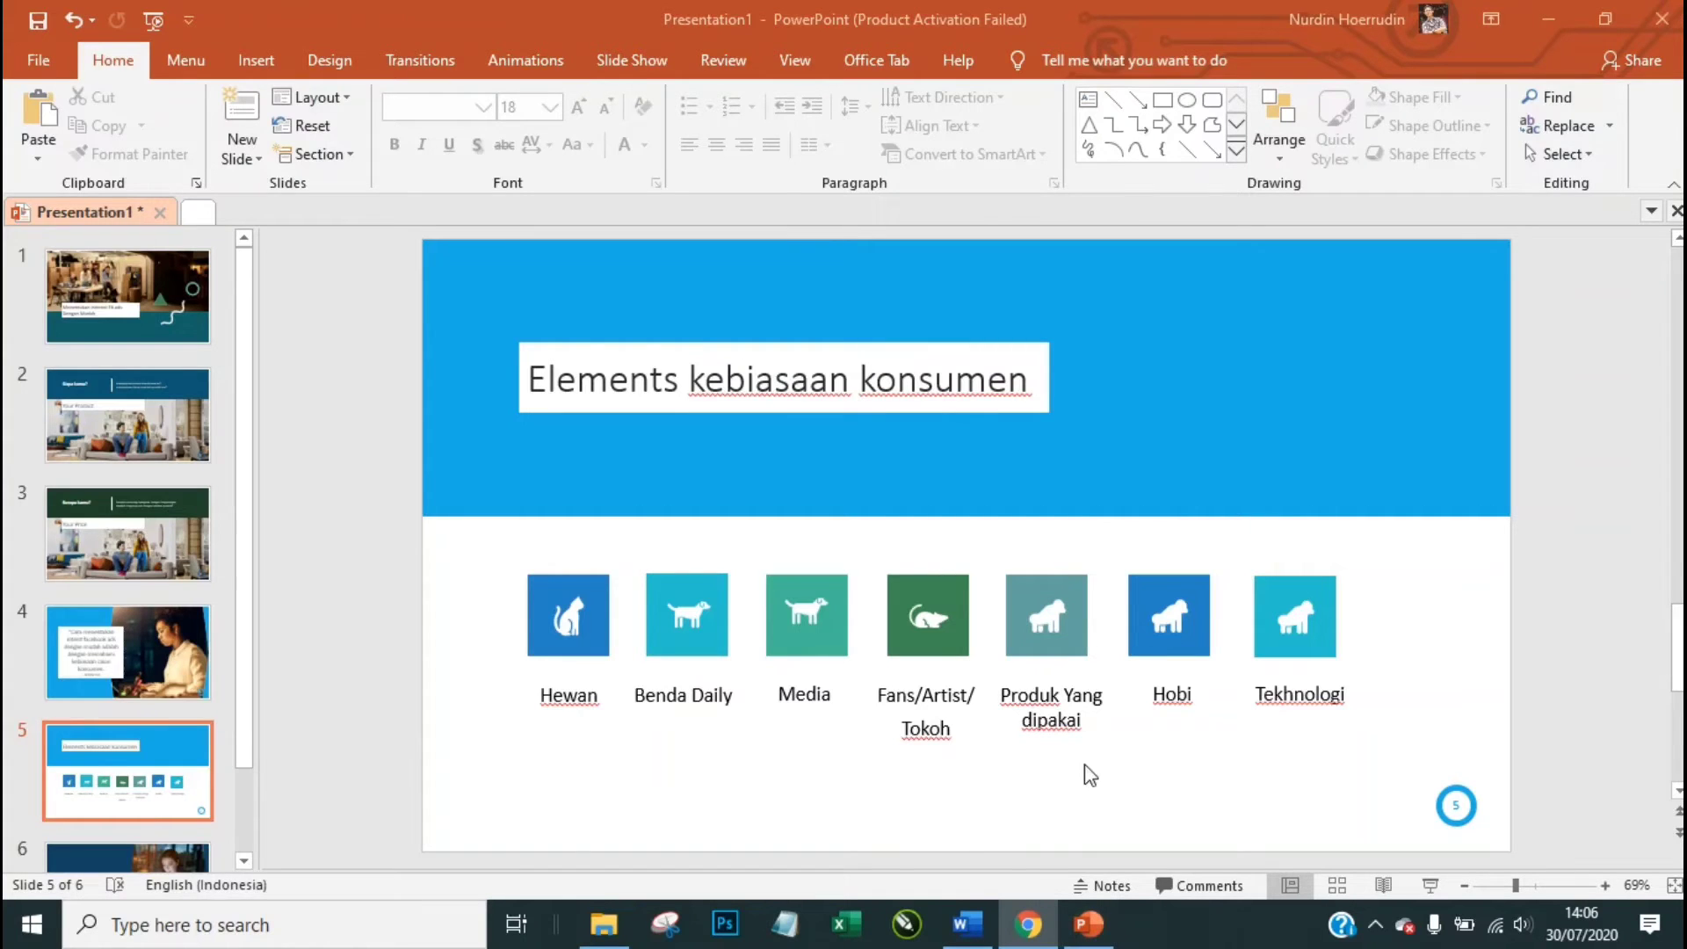
left_click(934, 696)
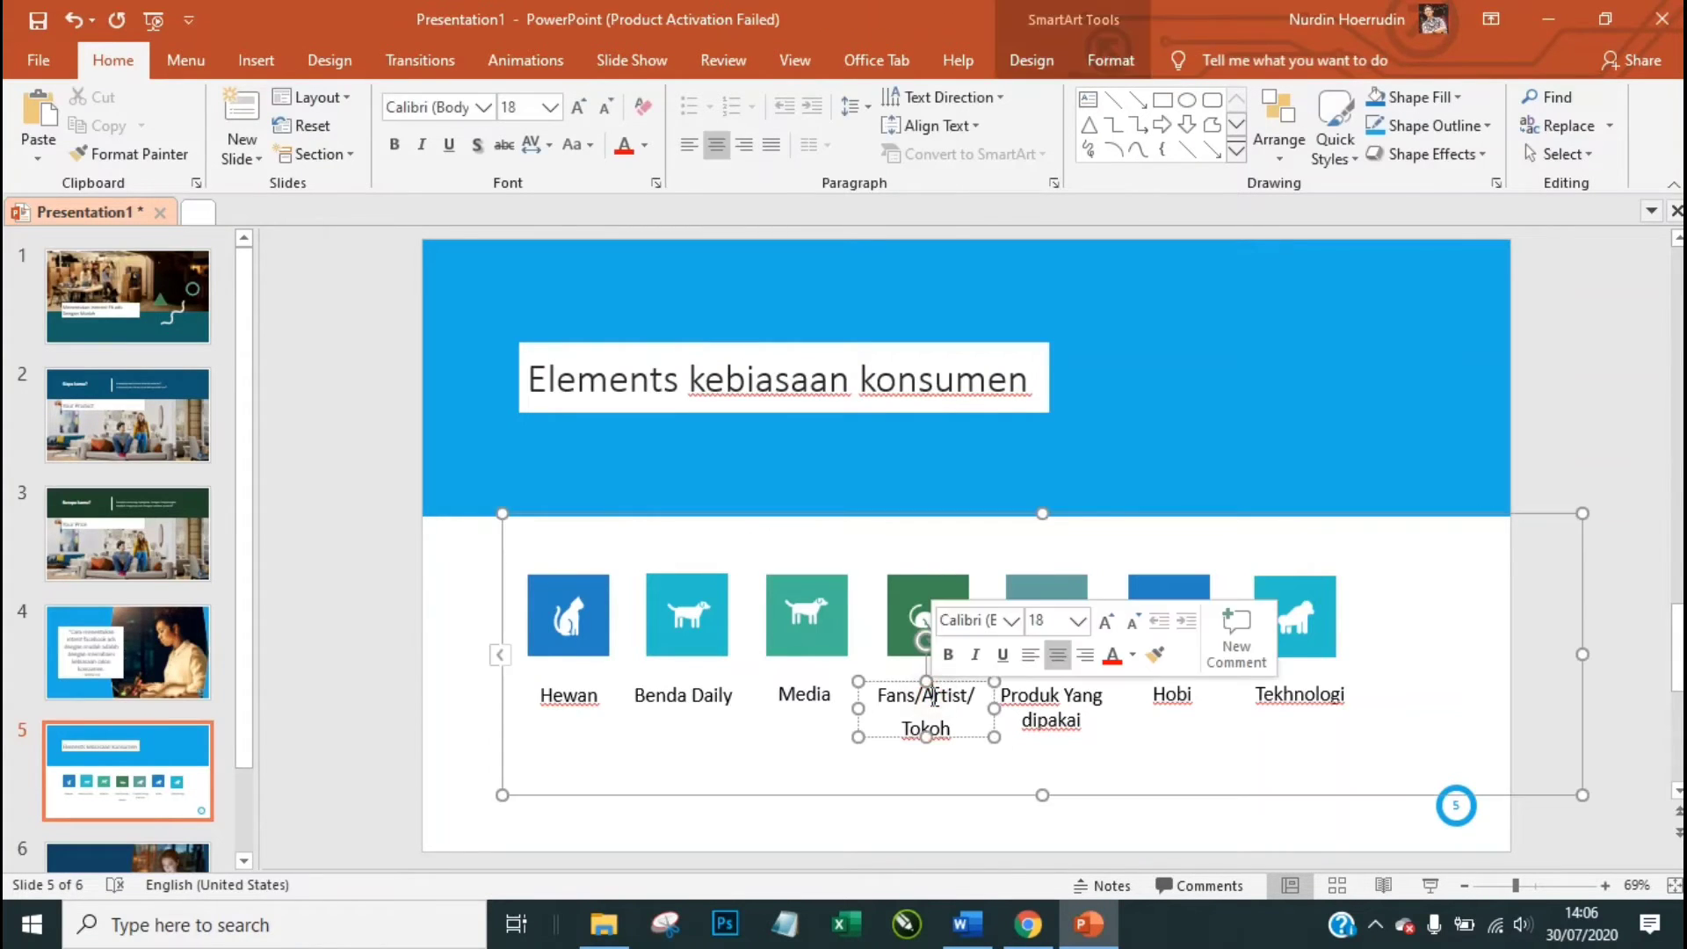
left_click(1028, 924)
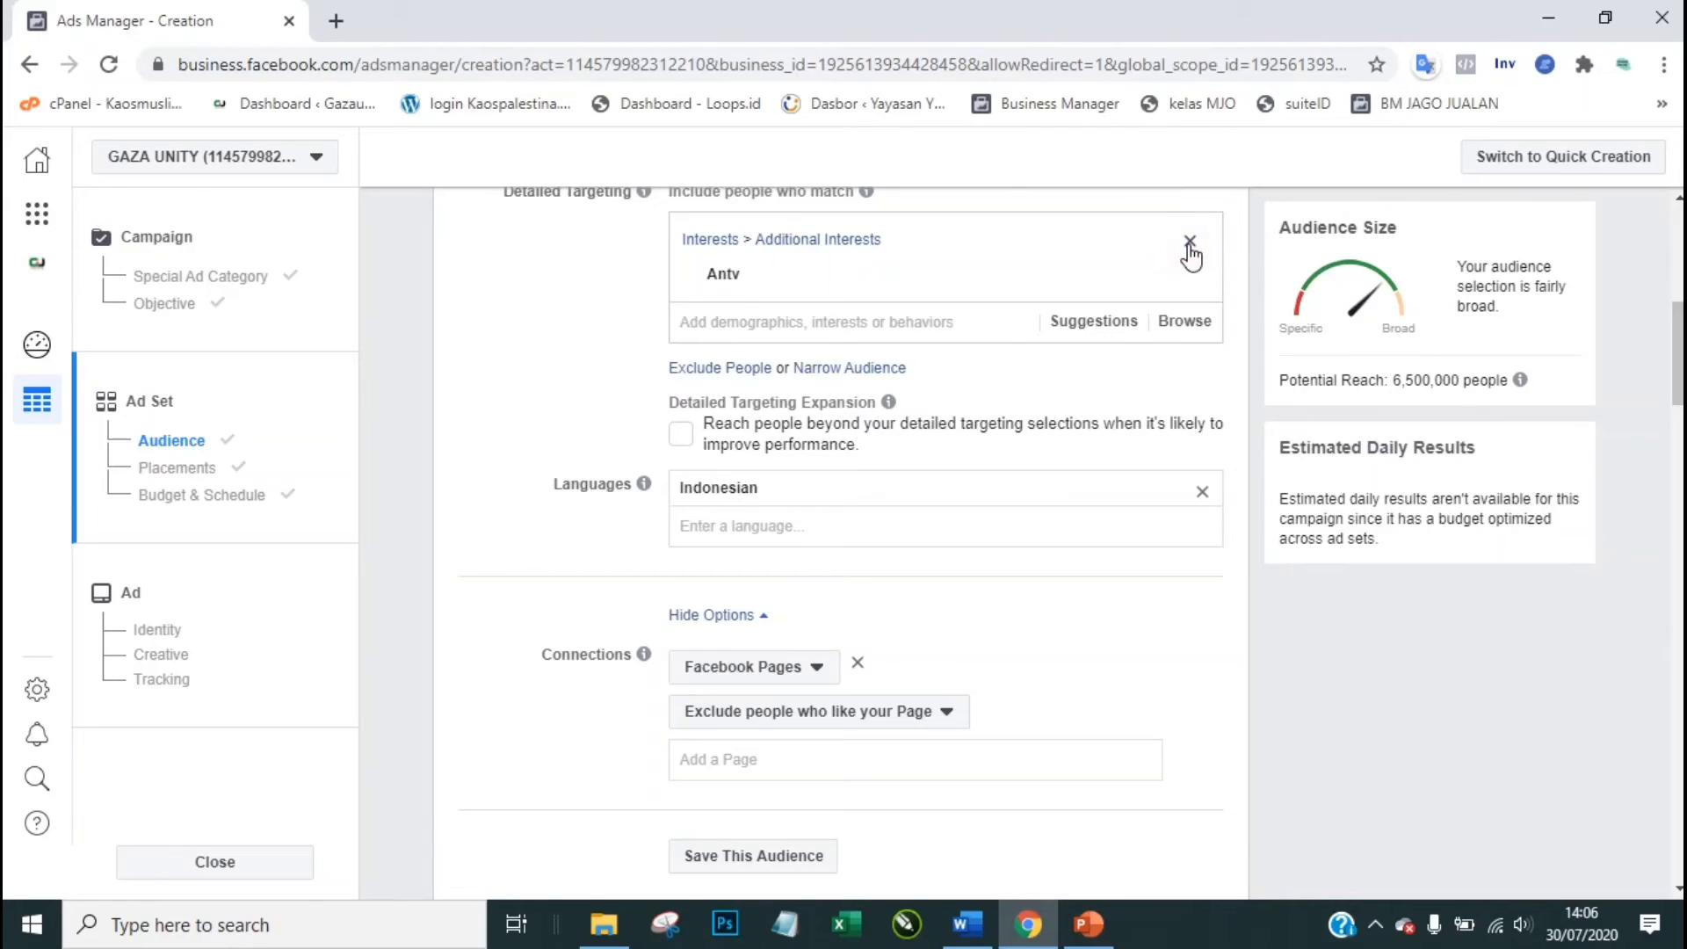
left_click(1190, 245)
Step: Search the detailed targeting for "jokowi", refine the search to "joko wido" and add the Joko Widodo interest
left_click(956, 233)
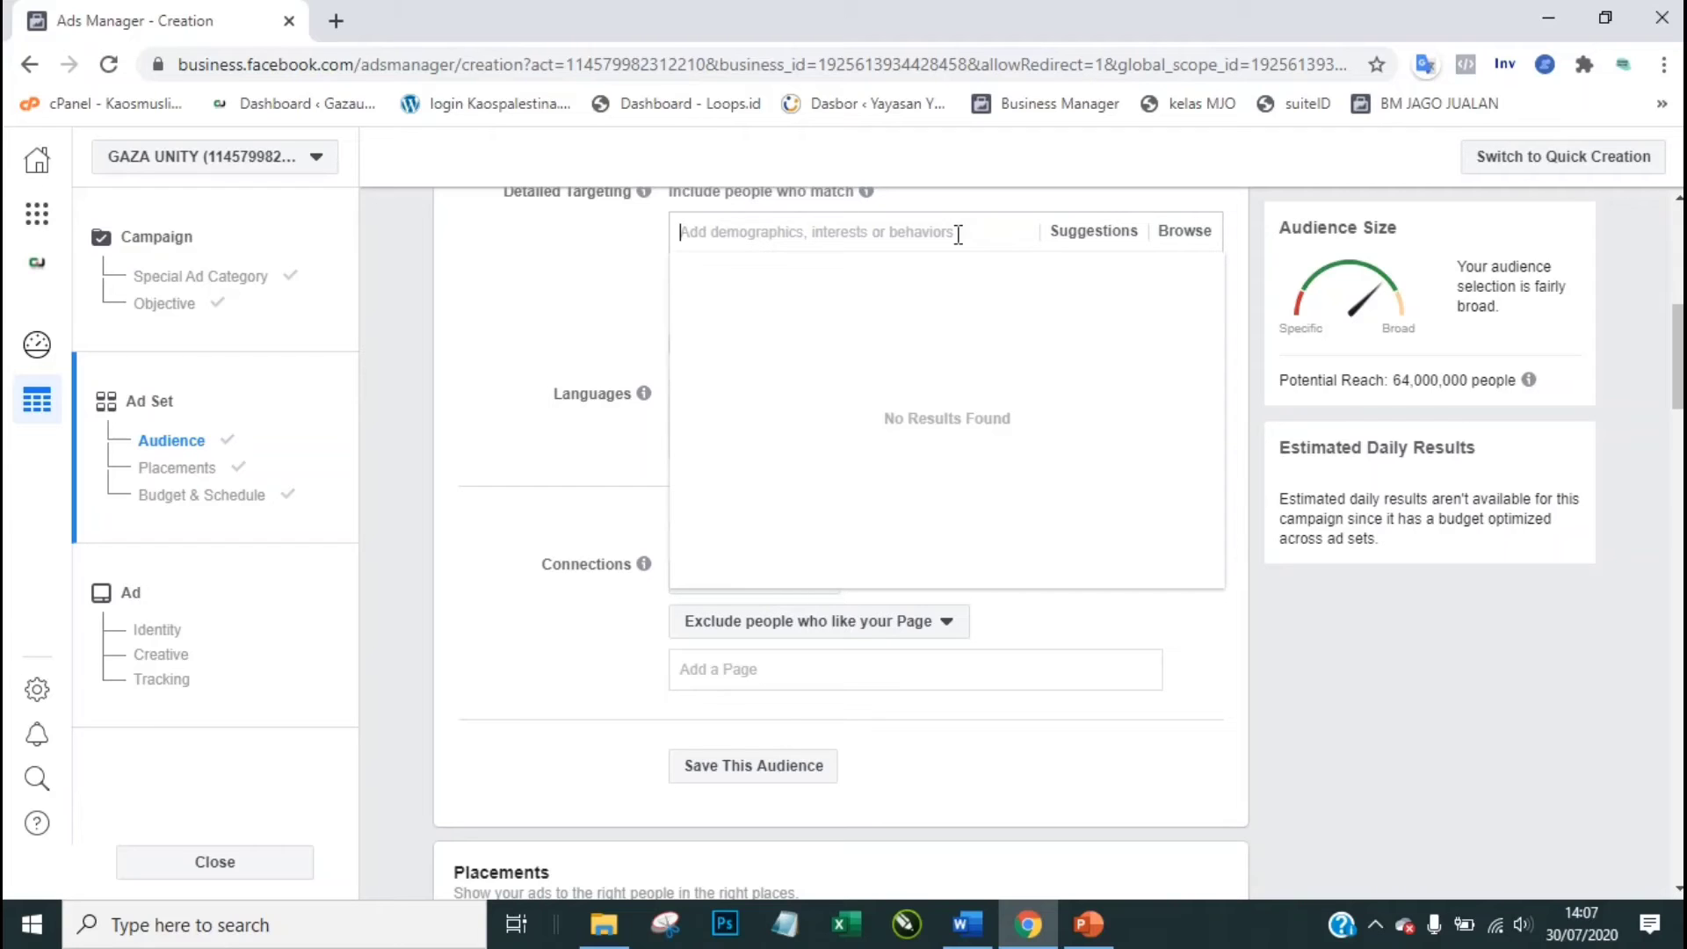
type("jokowi")
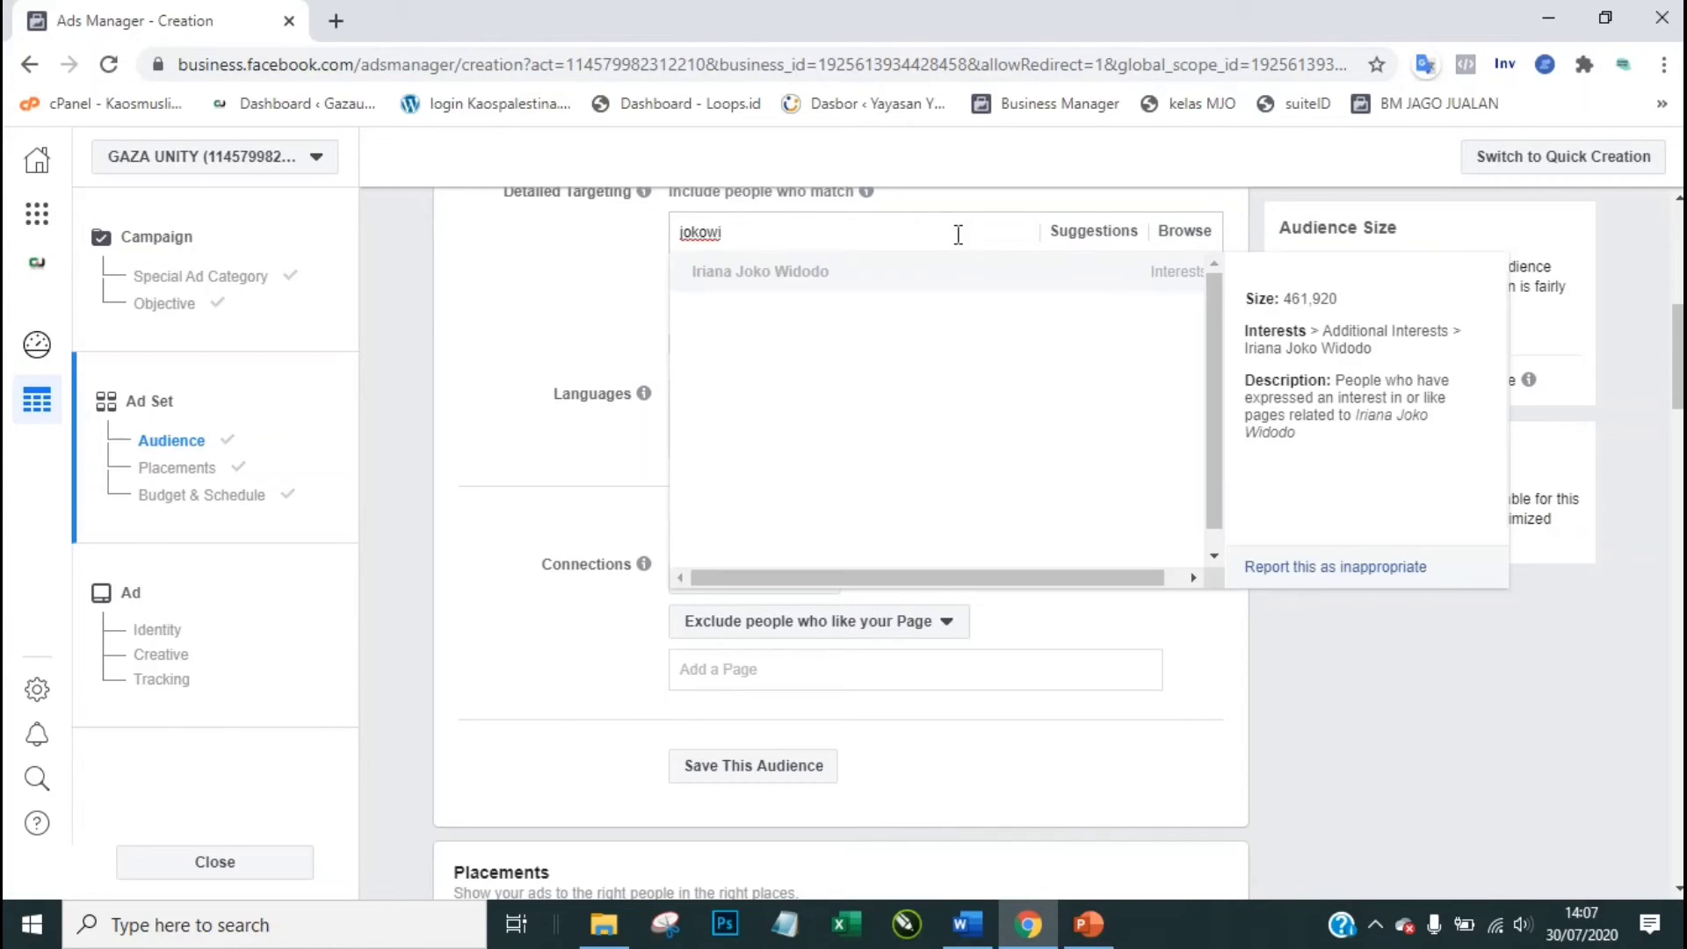
key("BackSpace")
key("BackSpace")
key("BackSpace")
type("o wido")
left_click(799, 280)
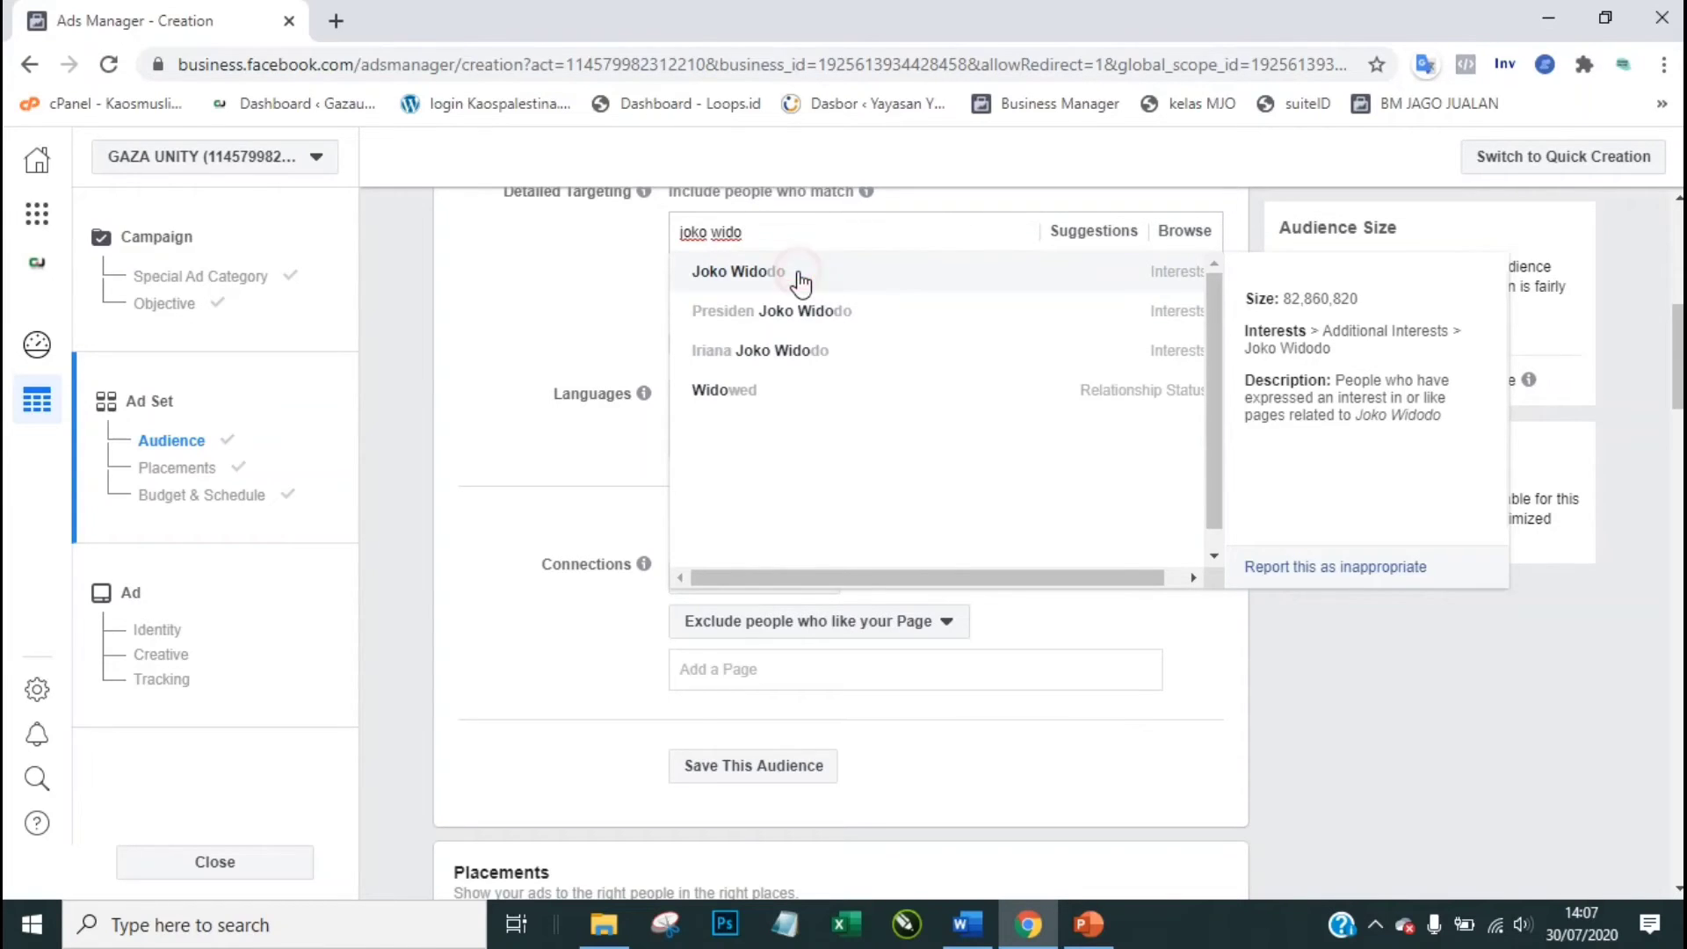
left_click(588, 277)
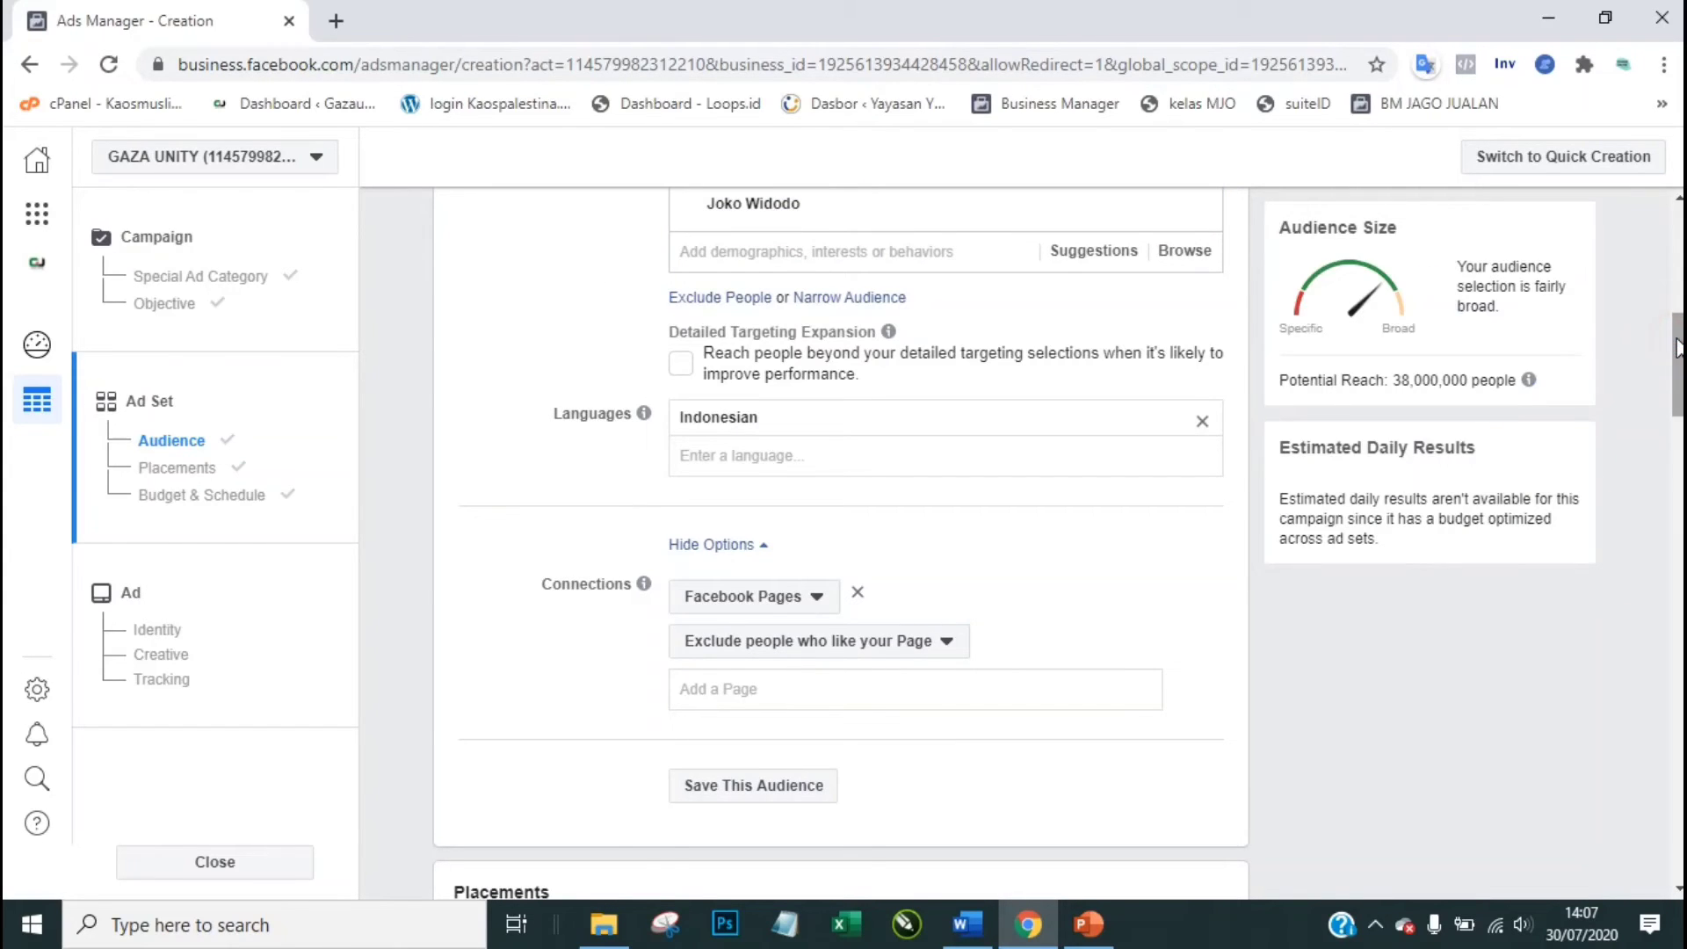
scroll(1677, 347, "up", 2)
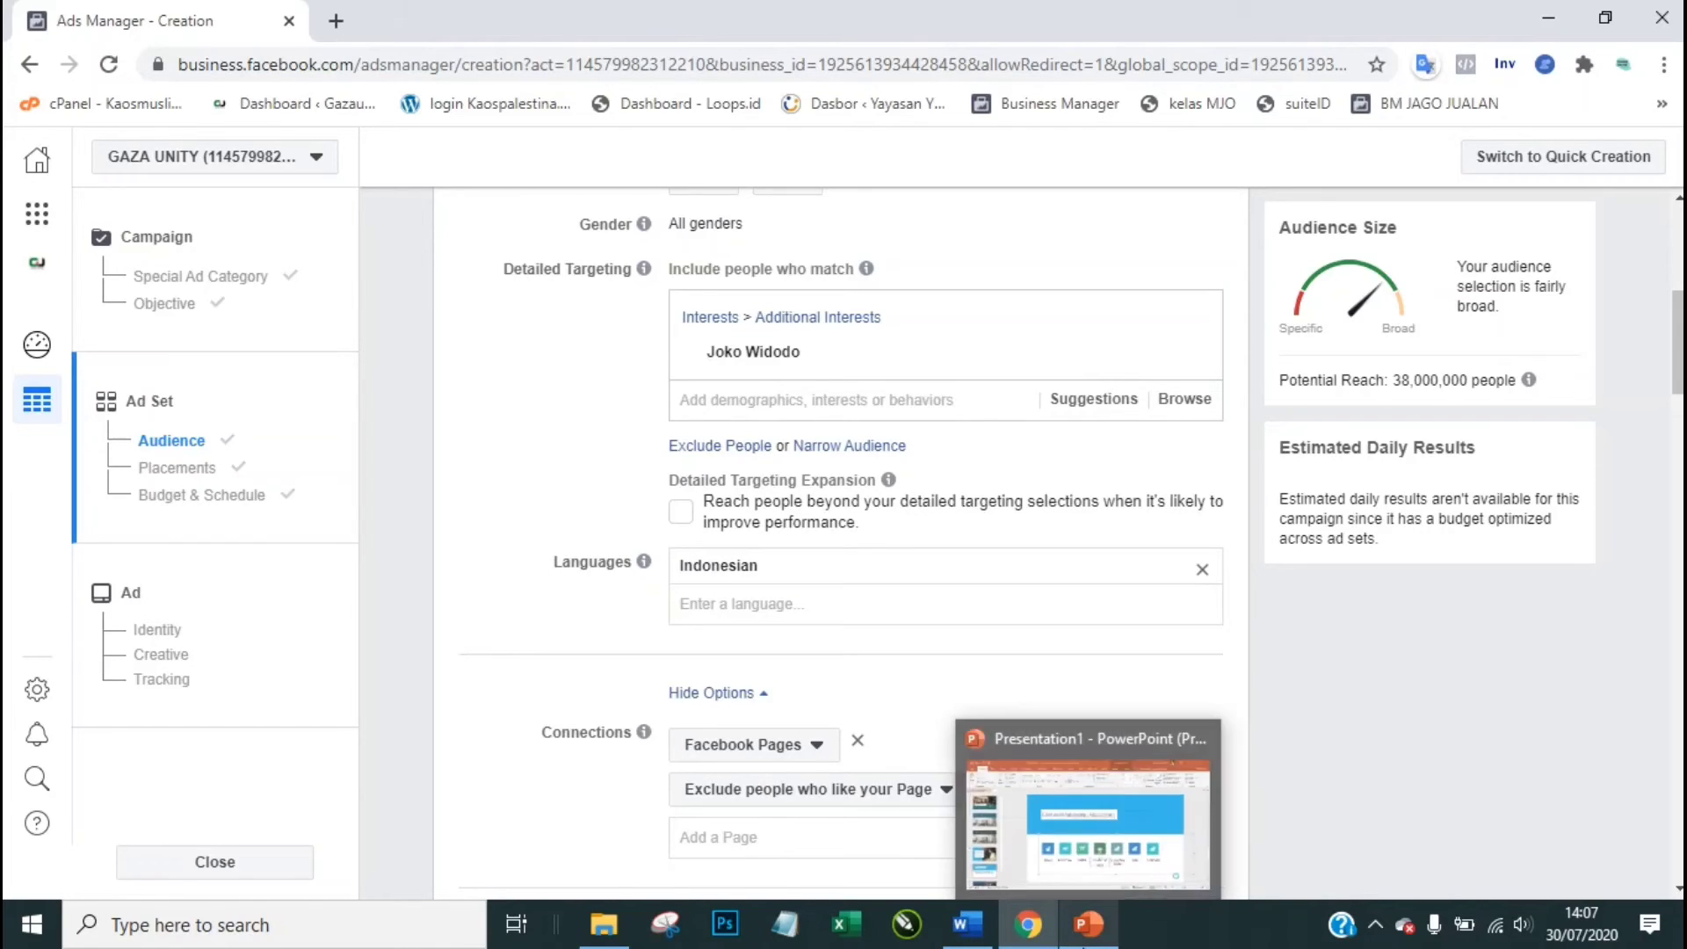
Step: Point out Produk Yang dipakai on the PowerPoint slide, return to Ads Manager and remove the Joko Widodo interest from the detailed targeting
left_click(1088, 924)
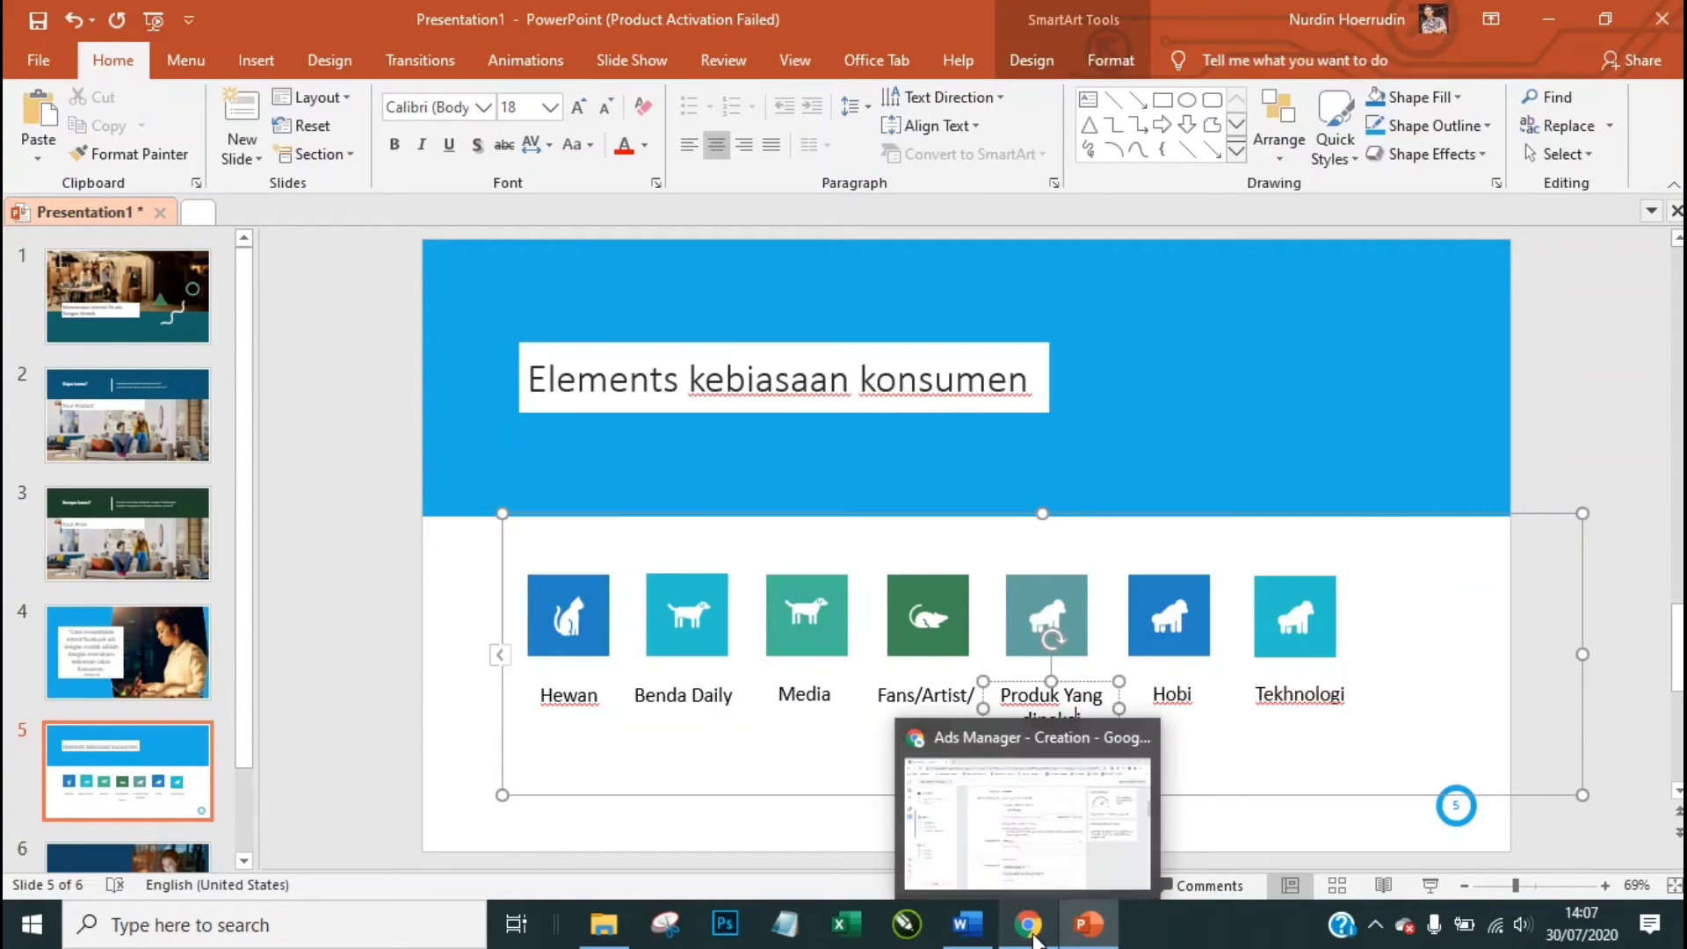
left_click(1620, 620)
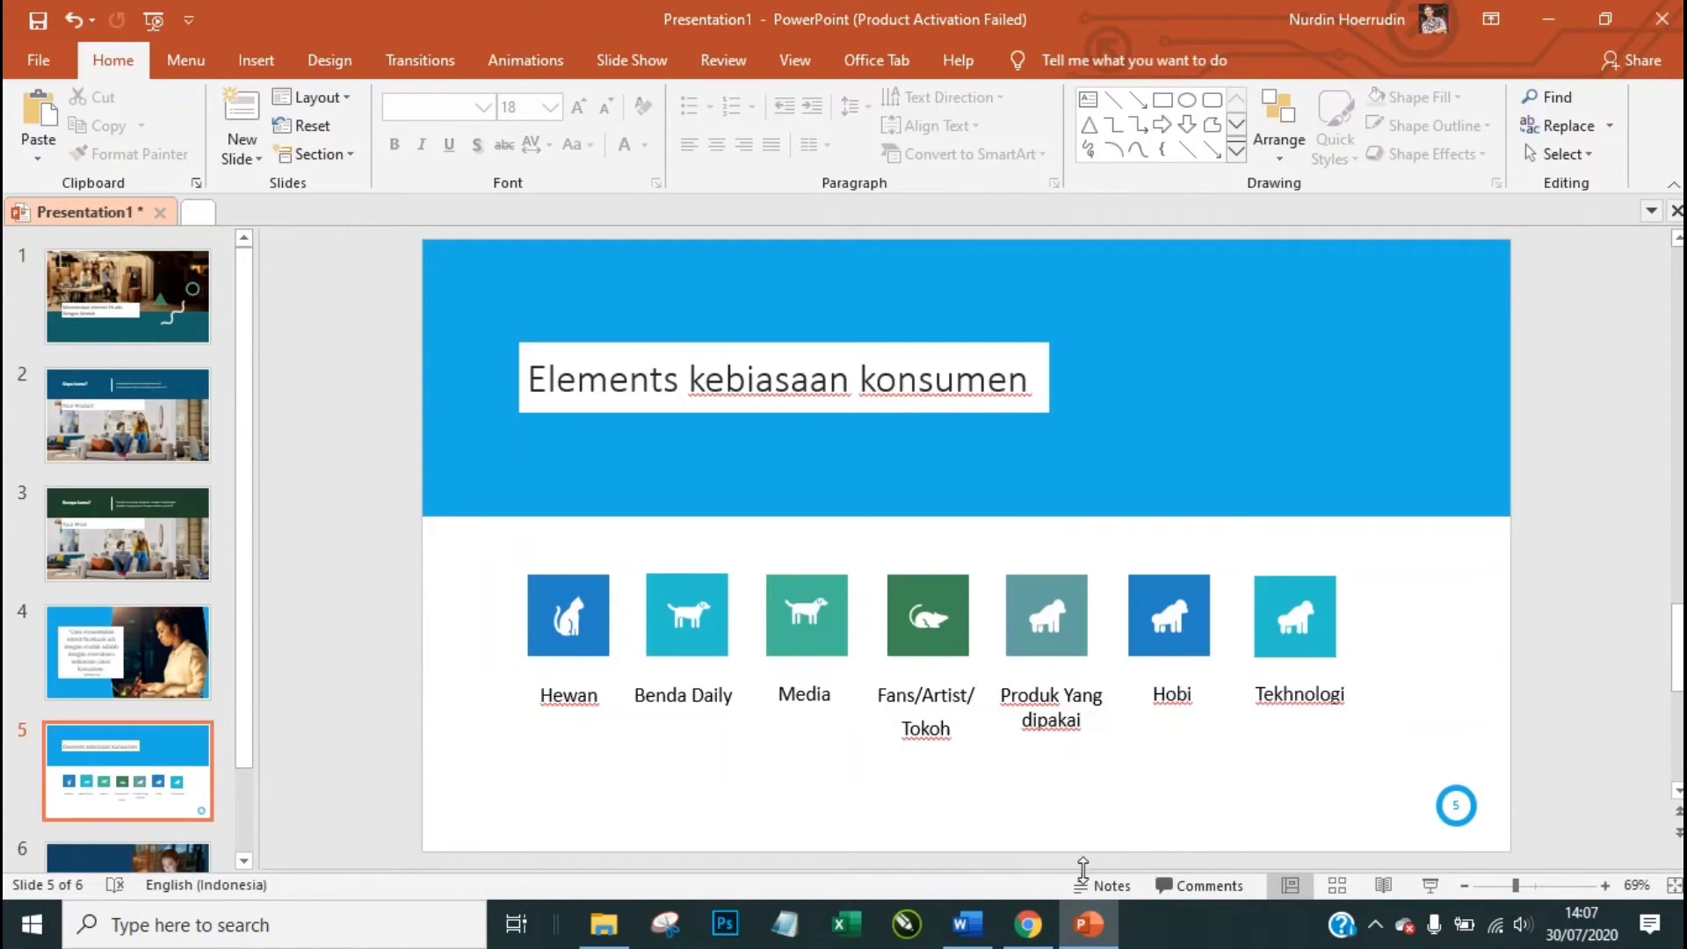
left_click(1047, 937)
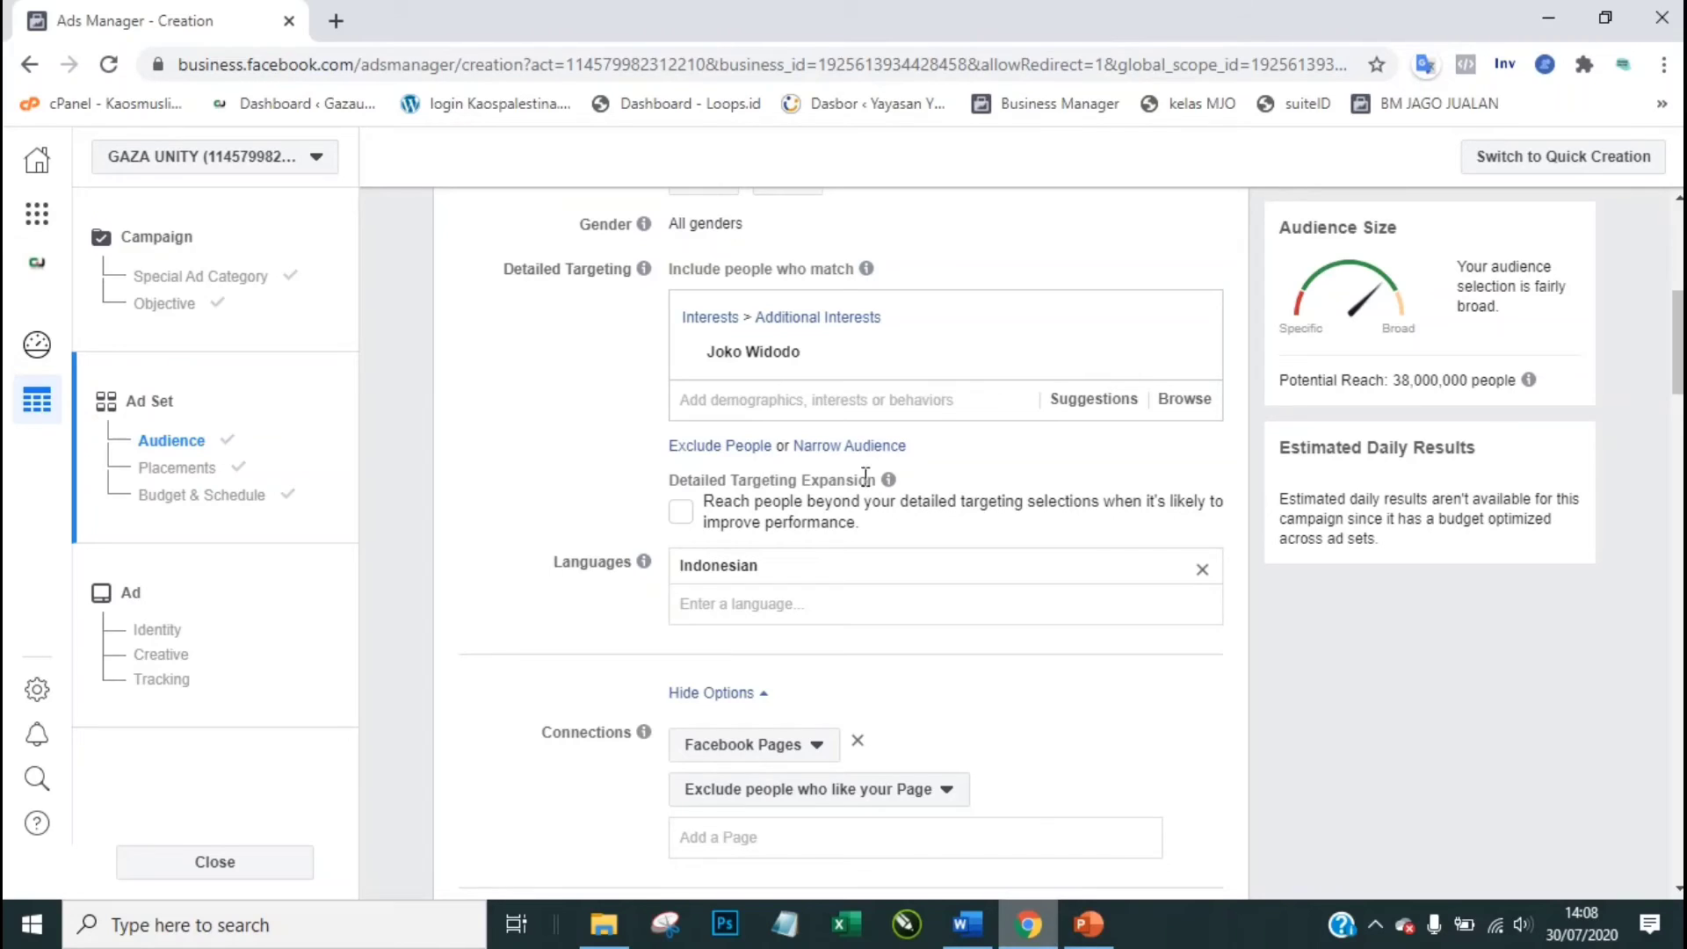
mouse_move(1193, 325)
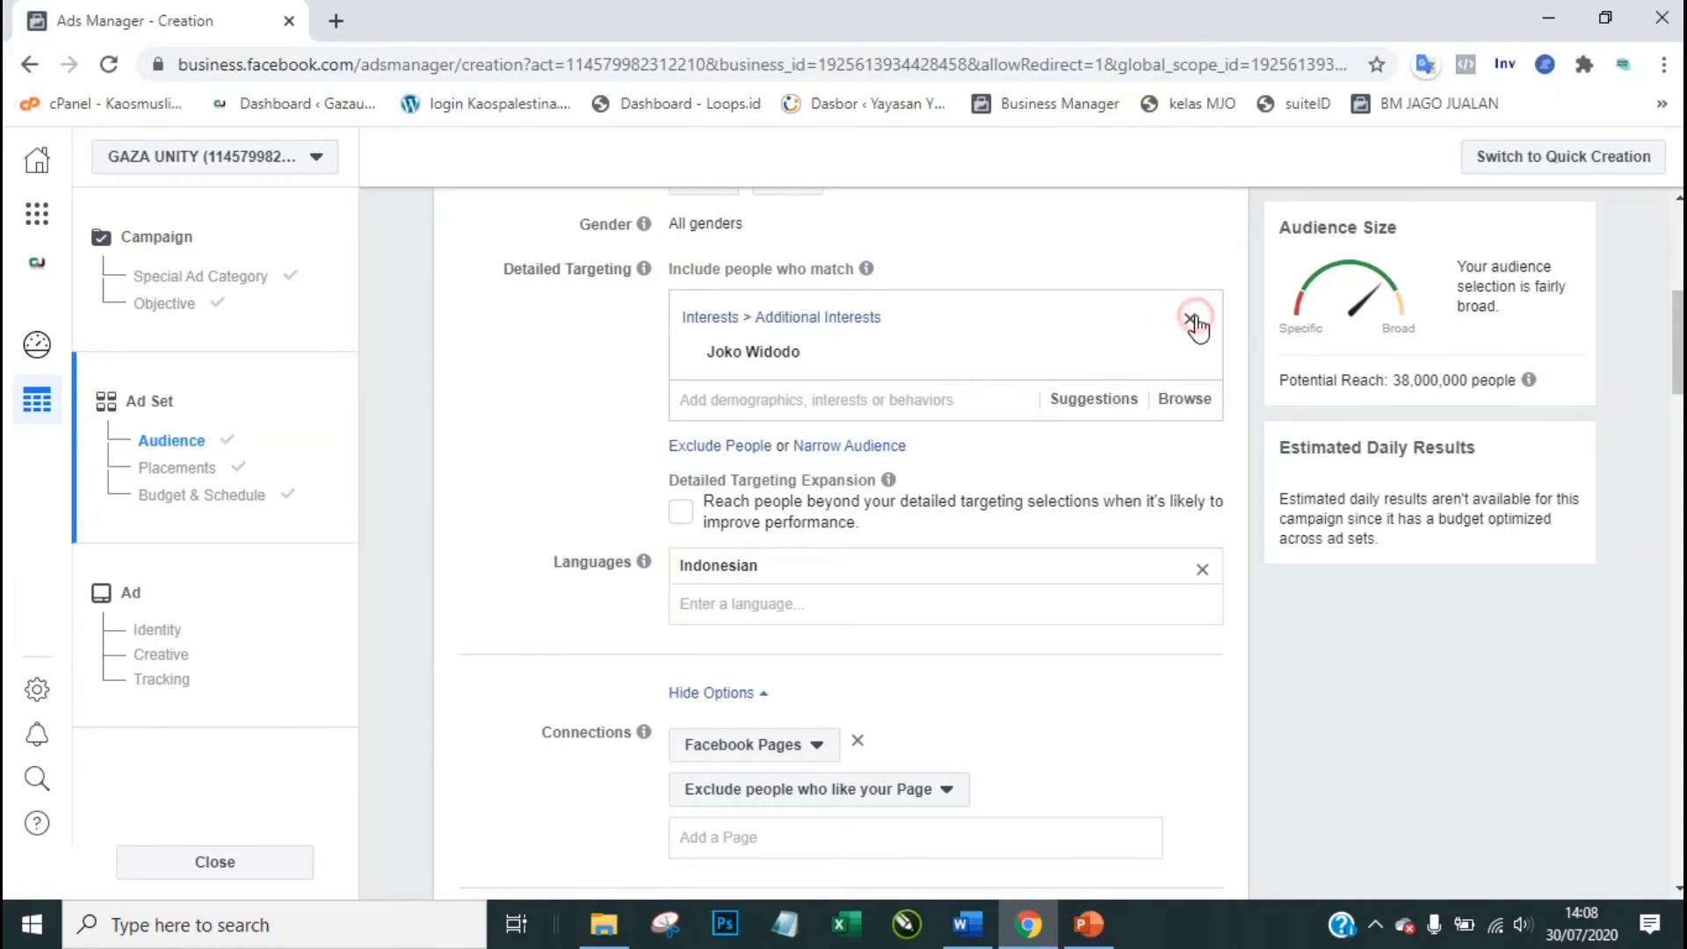
left_click(1191, 321)
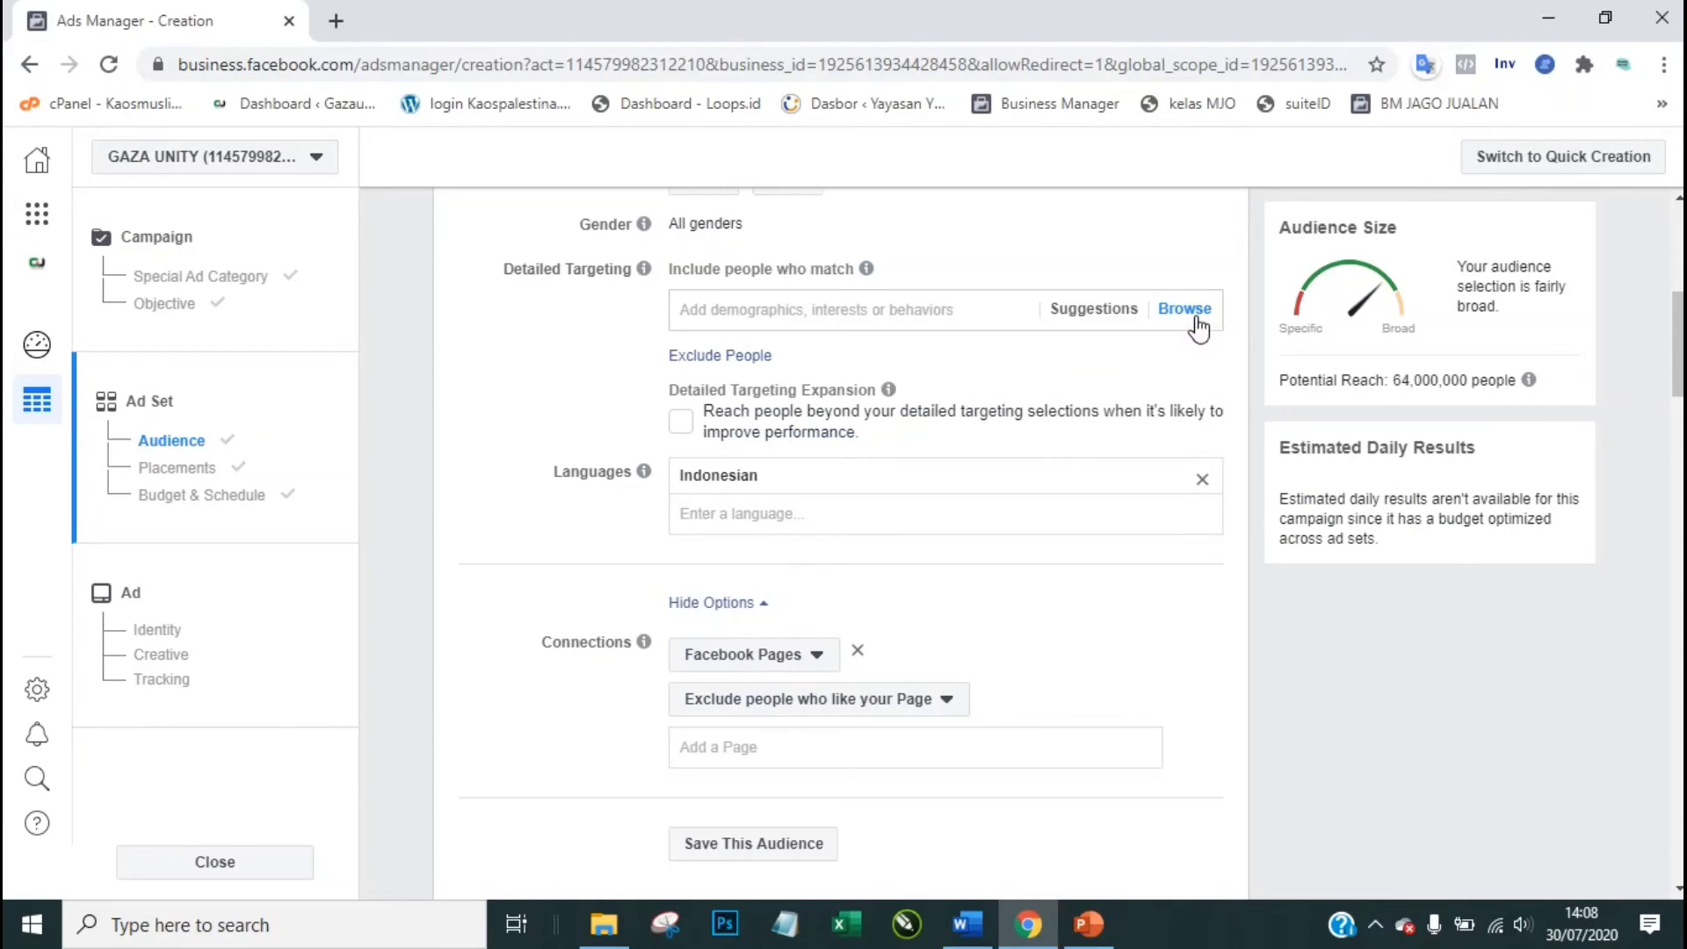
Step: Add the Rolex interest, not the employer entry, to the detailed targeting and remove it again
left_click(932, 317)
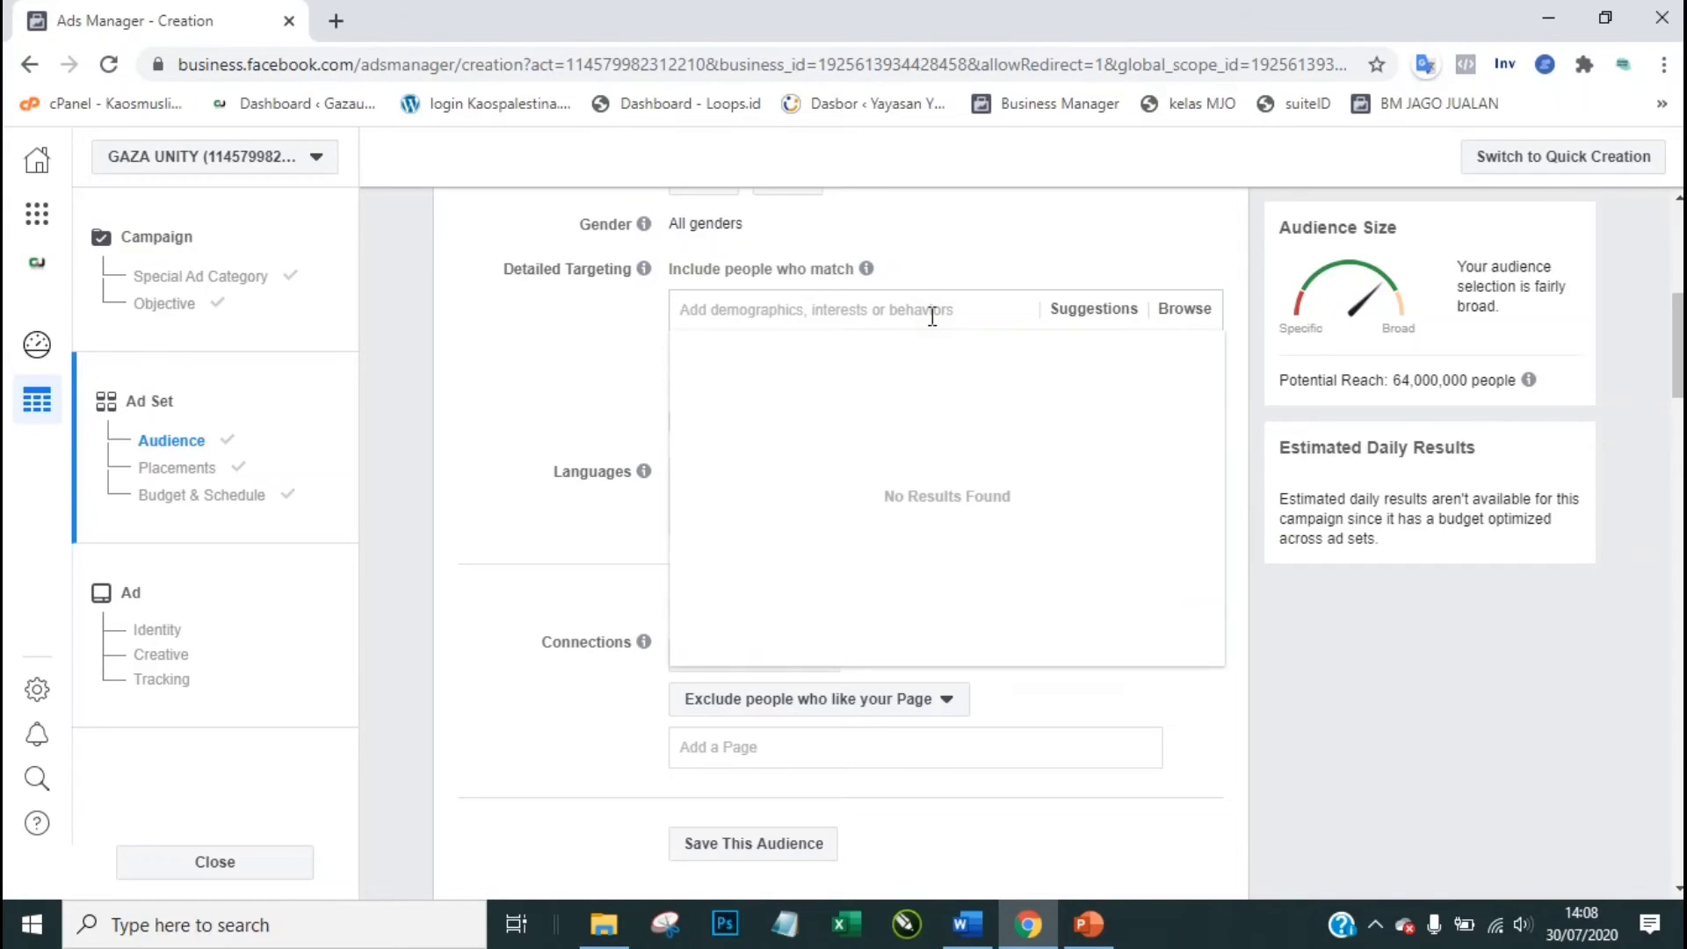
type("rolex")
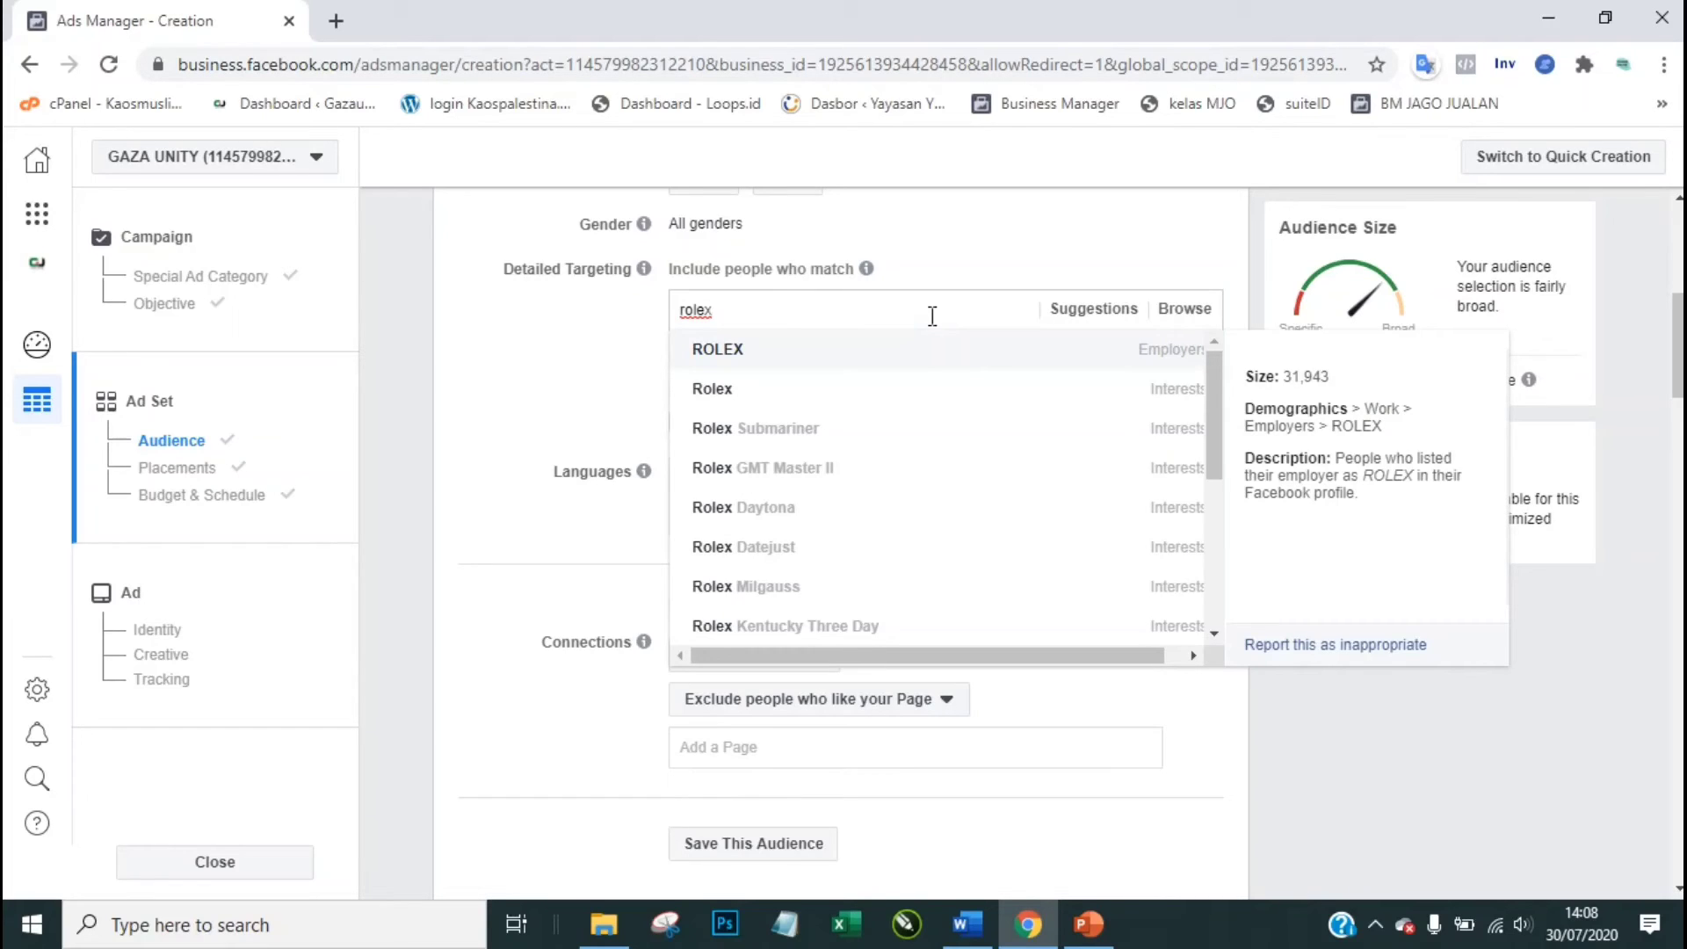
left_click(829, 388)
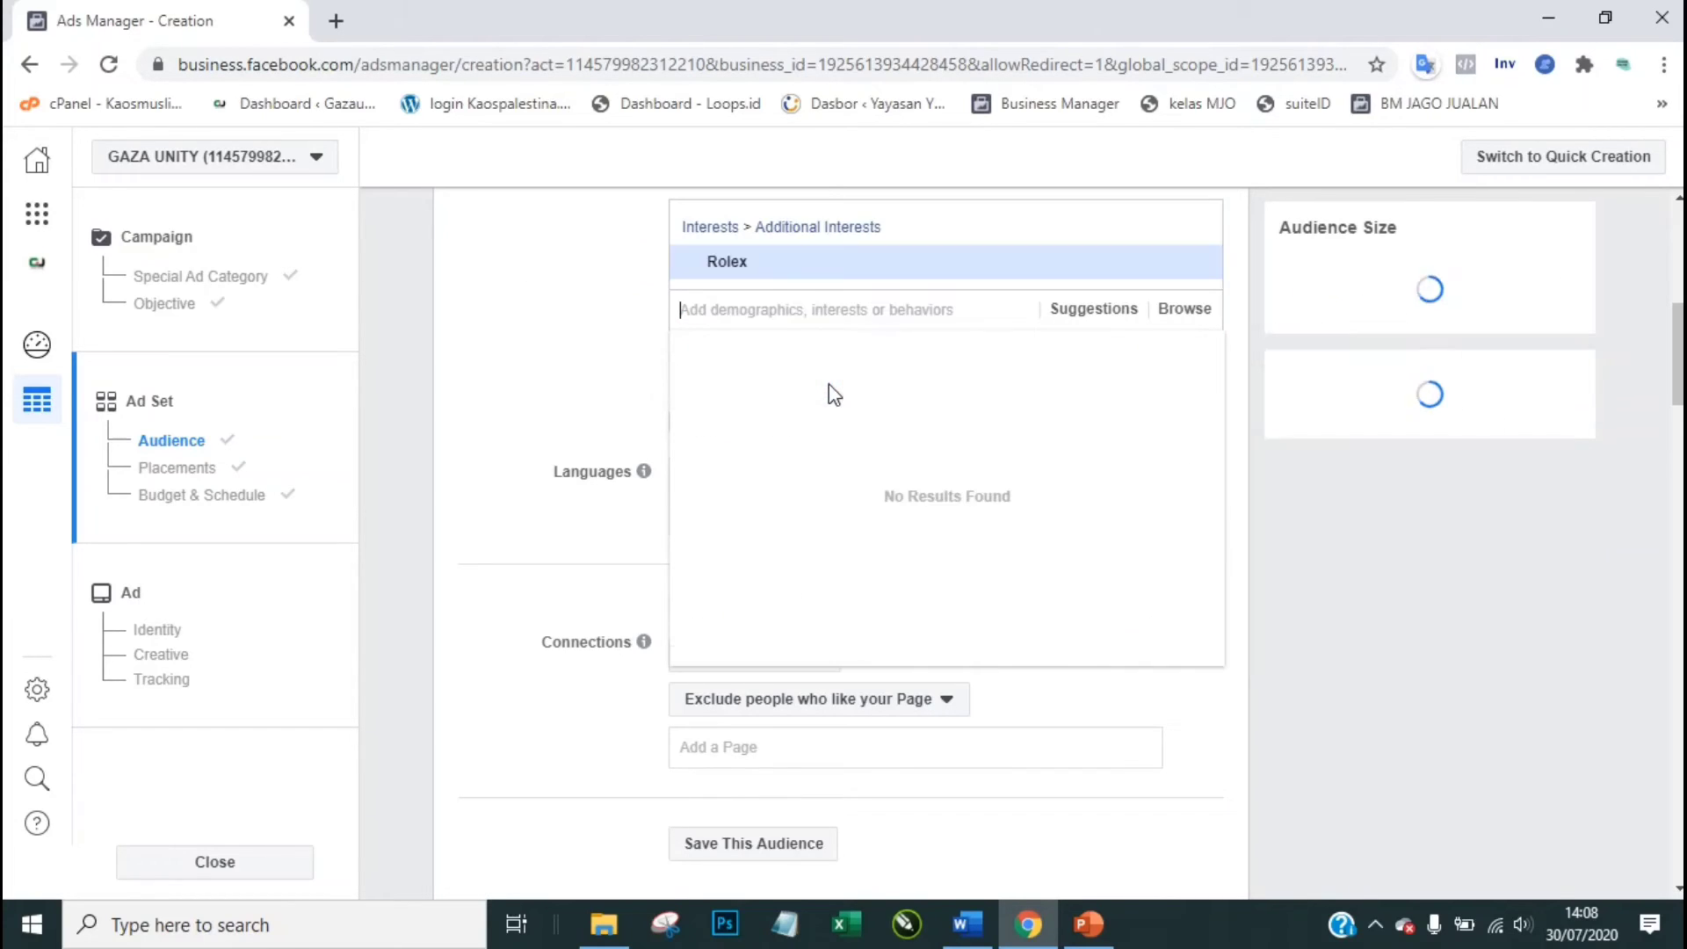
left_click(612, 343)
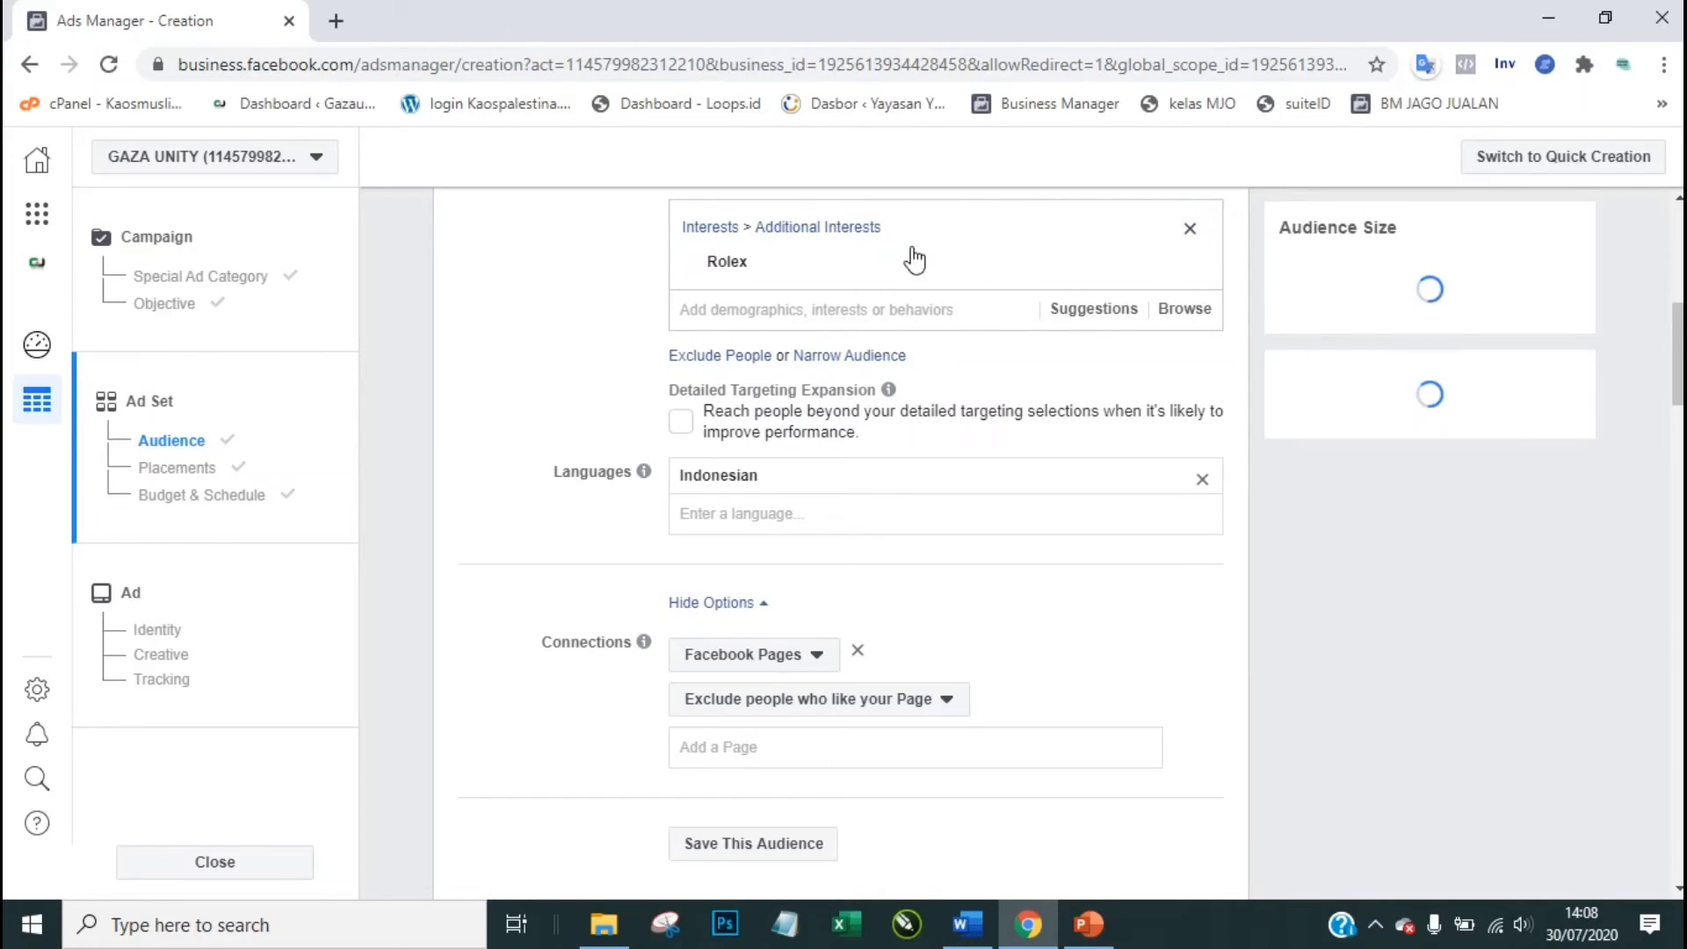
left_click(1192, 230)
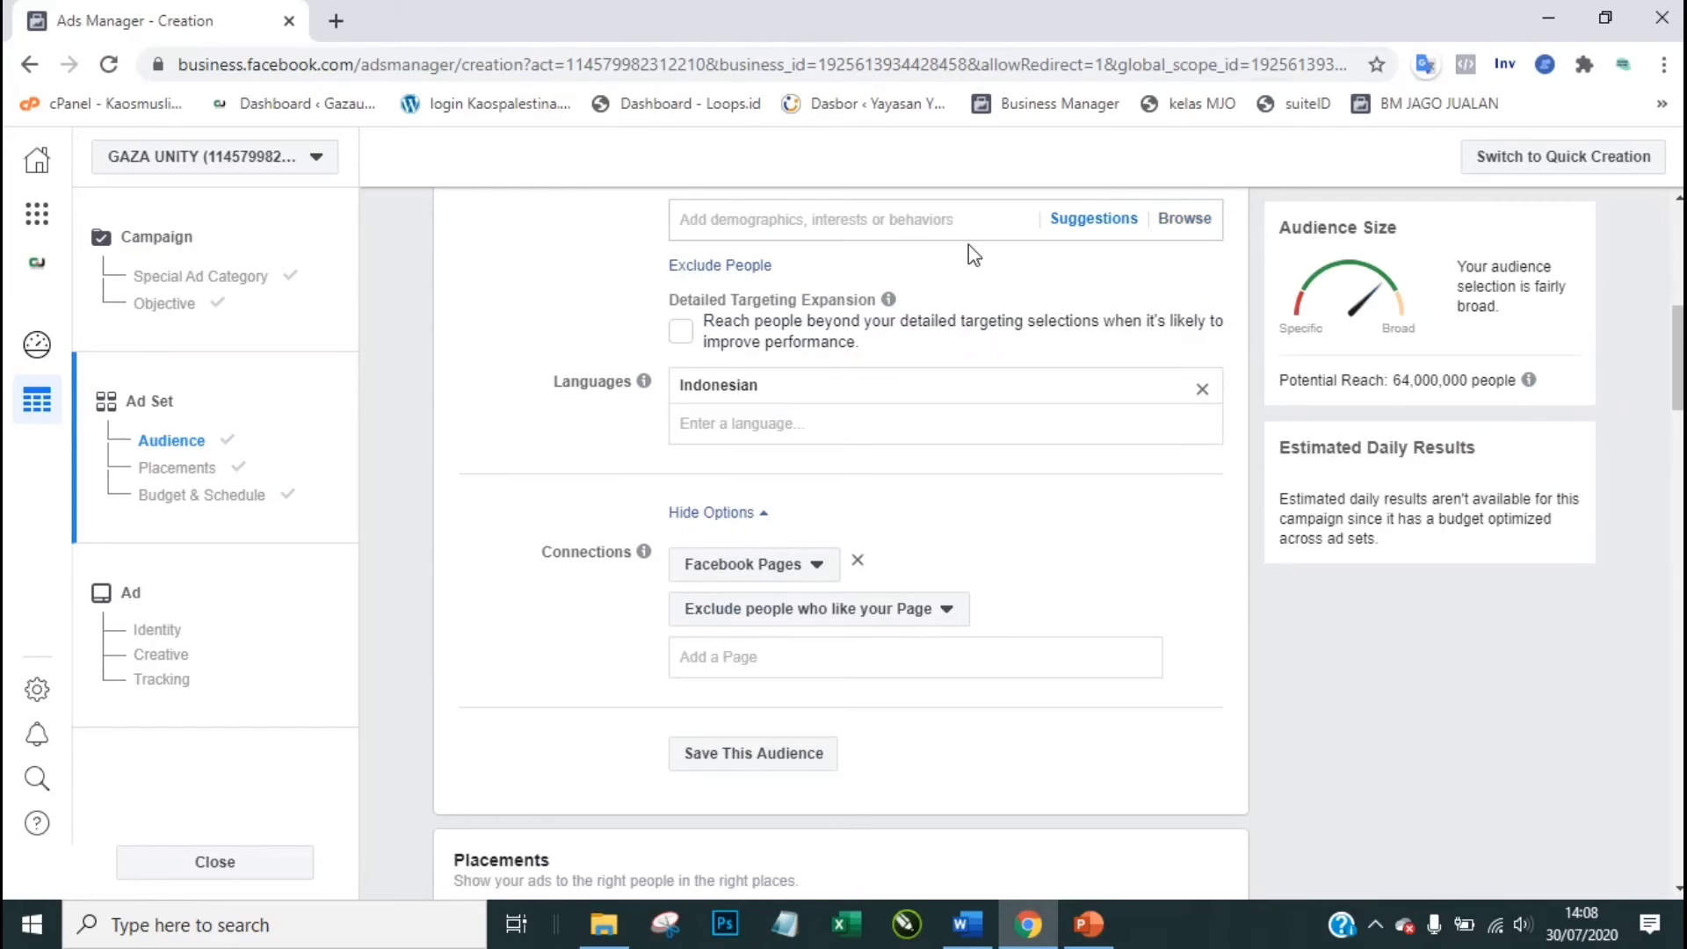
Step: Search the detailed targeting for "nivea" and add the Nivea interest
left_click(823, 222)
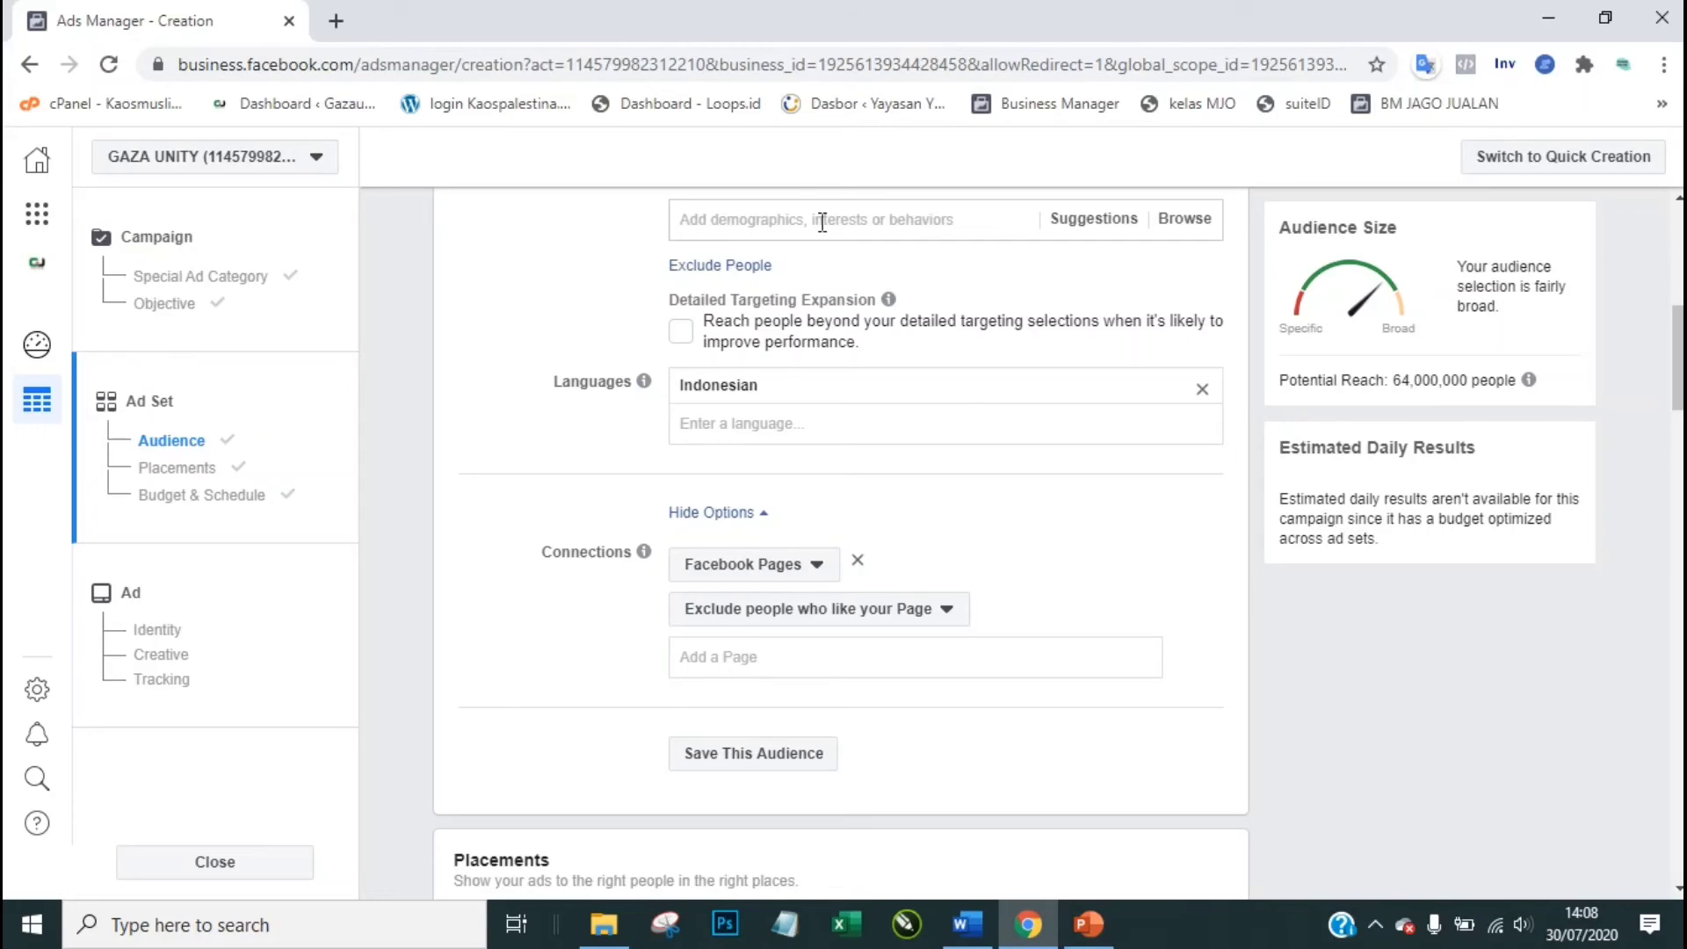
type("nivea")
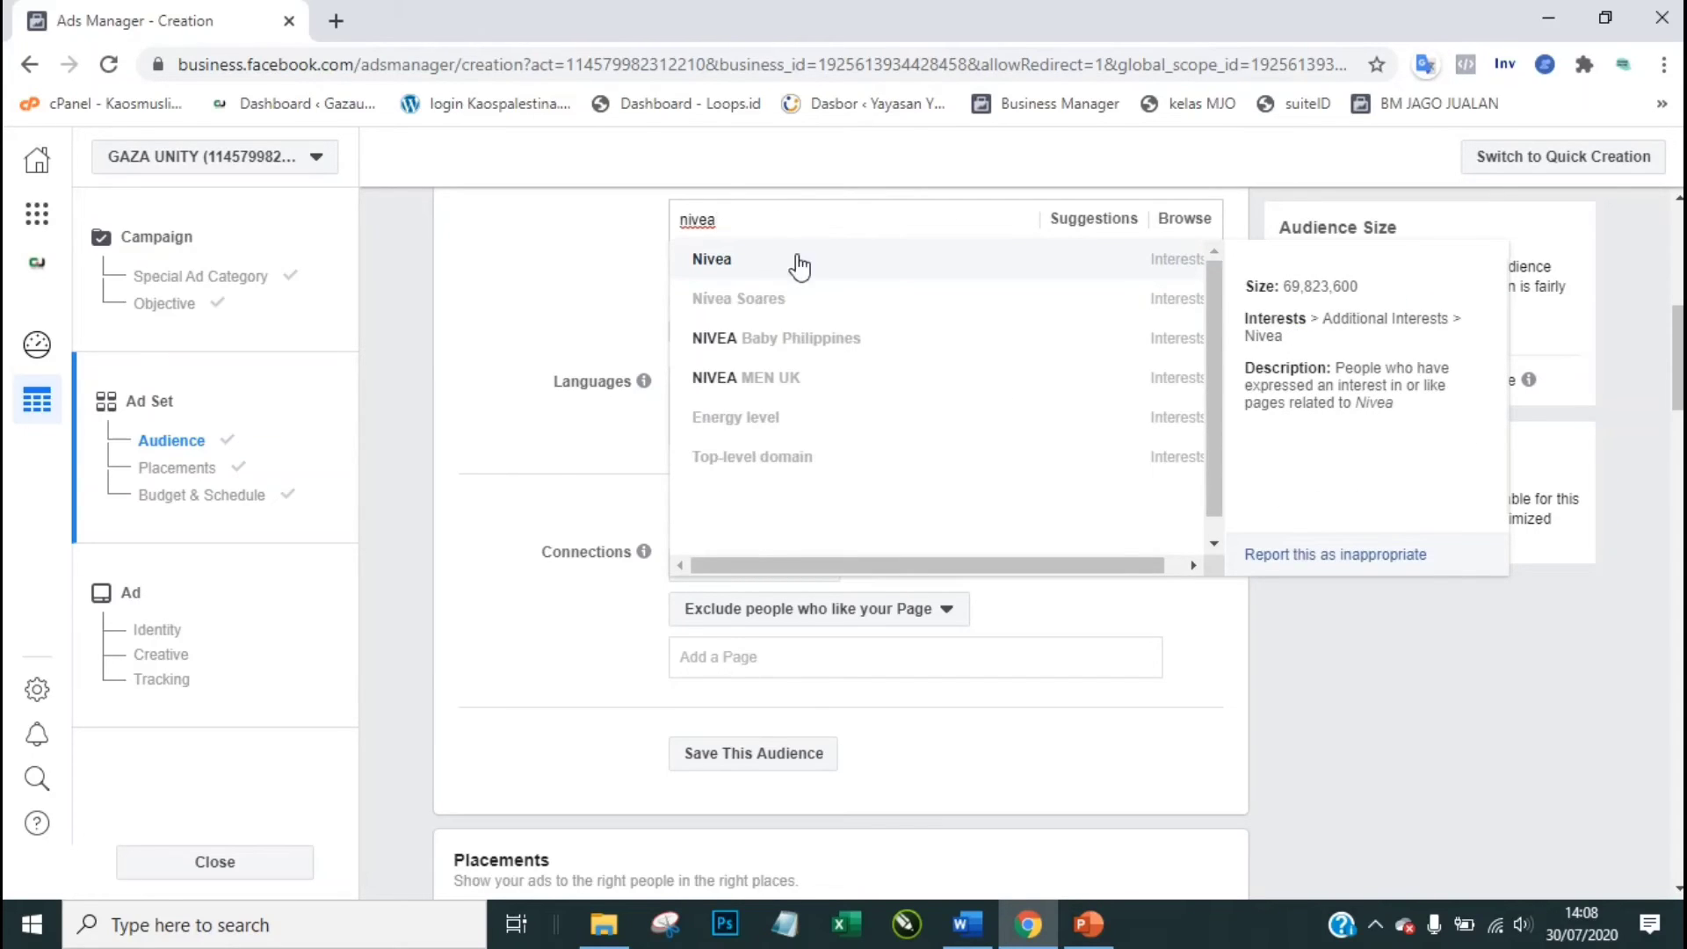
left_click(736, 262)
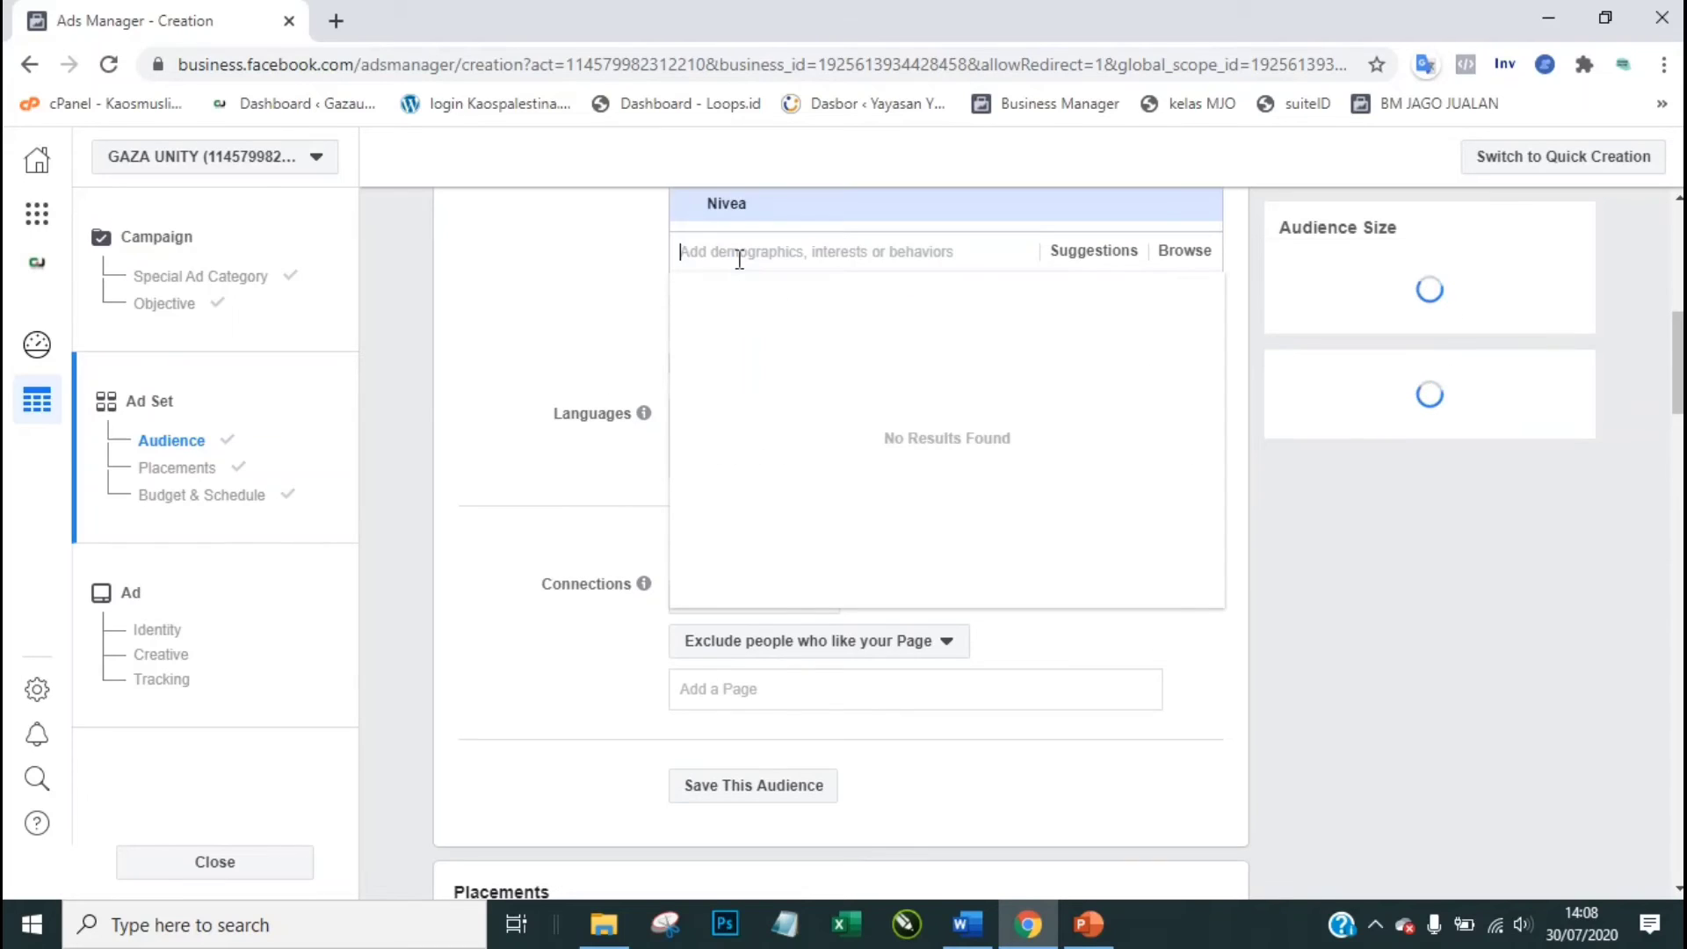
left_click(619, 255)
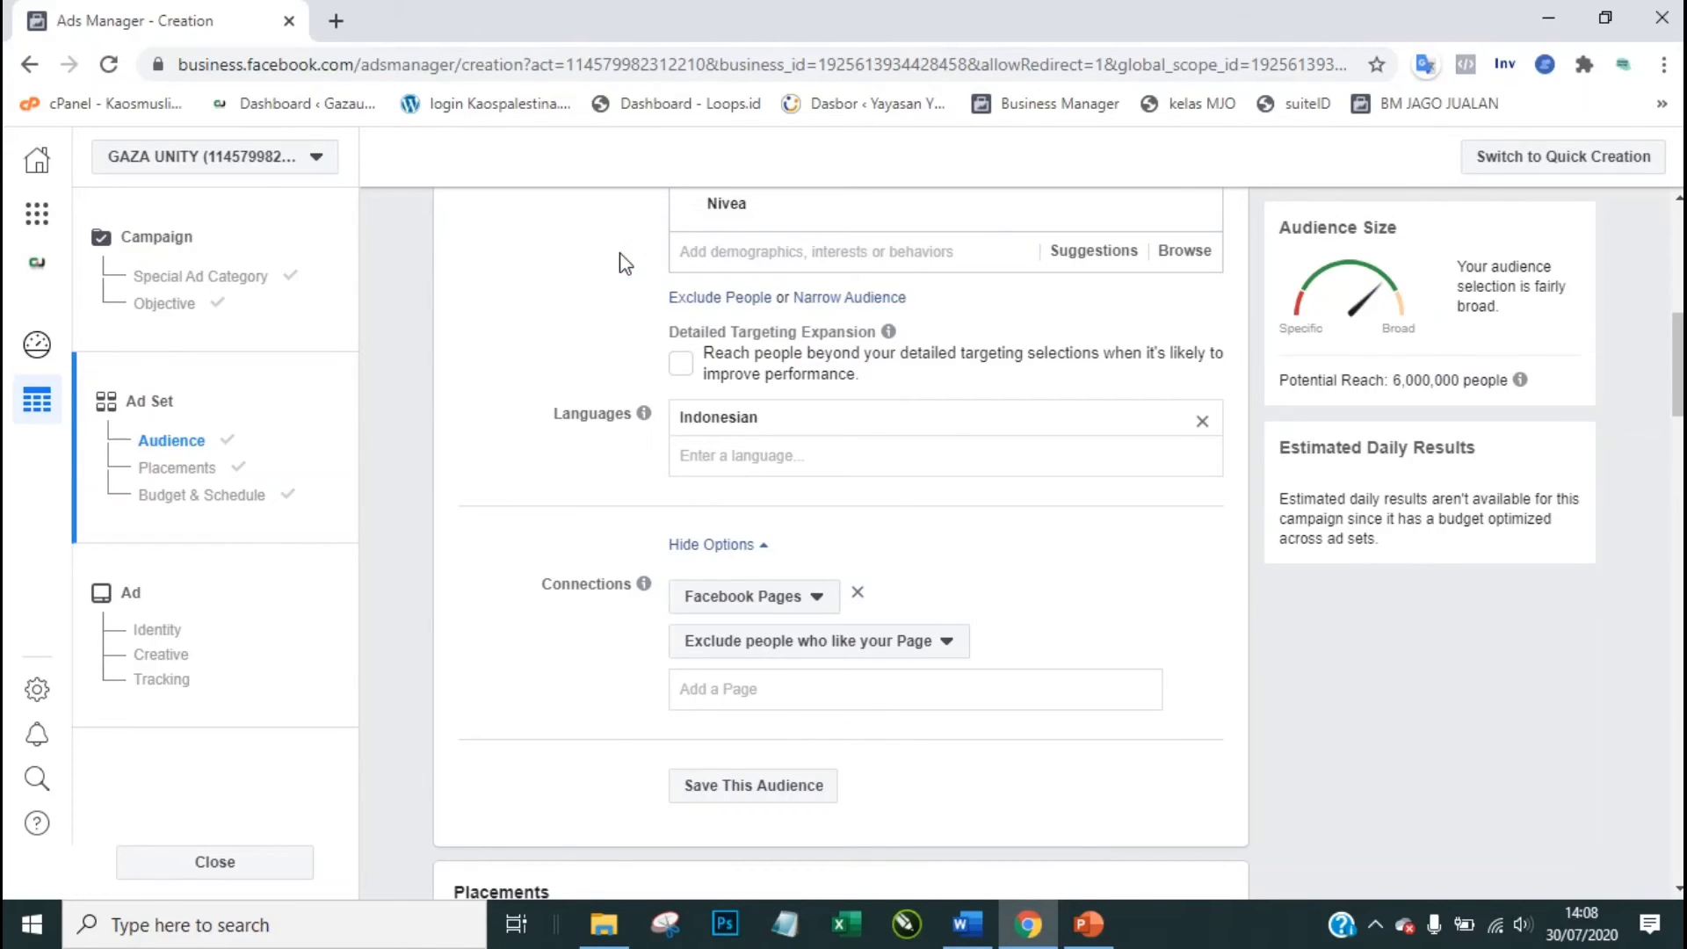
Step: Remove the Nivea interest from the detailed targeting, search for "baby" and add the Johnson's Baby interest
left_click_drag(1678, 353, 1678, 331)
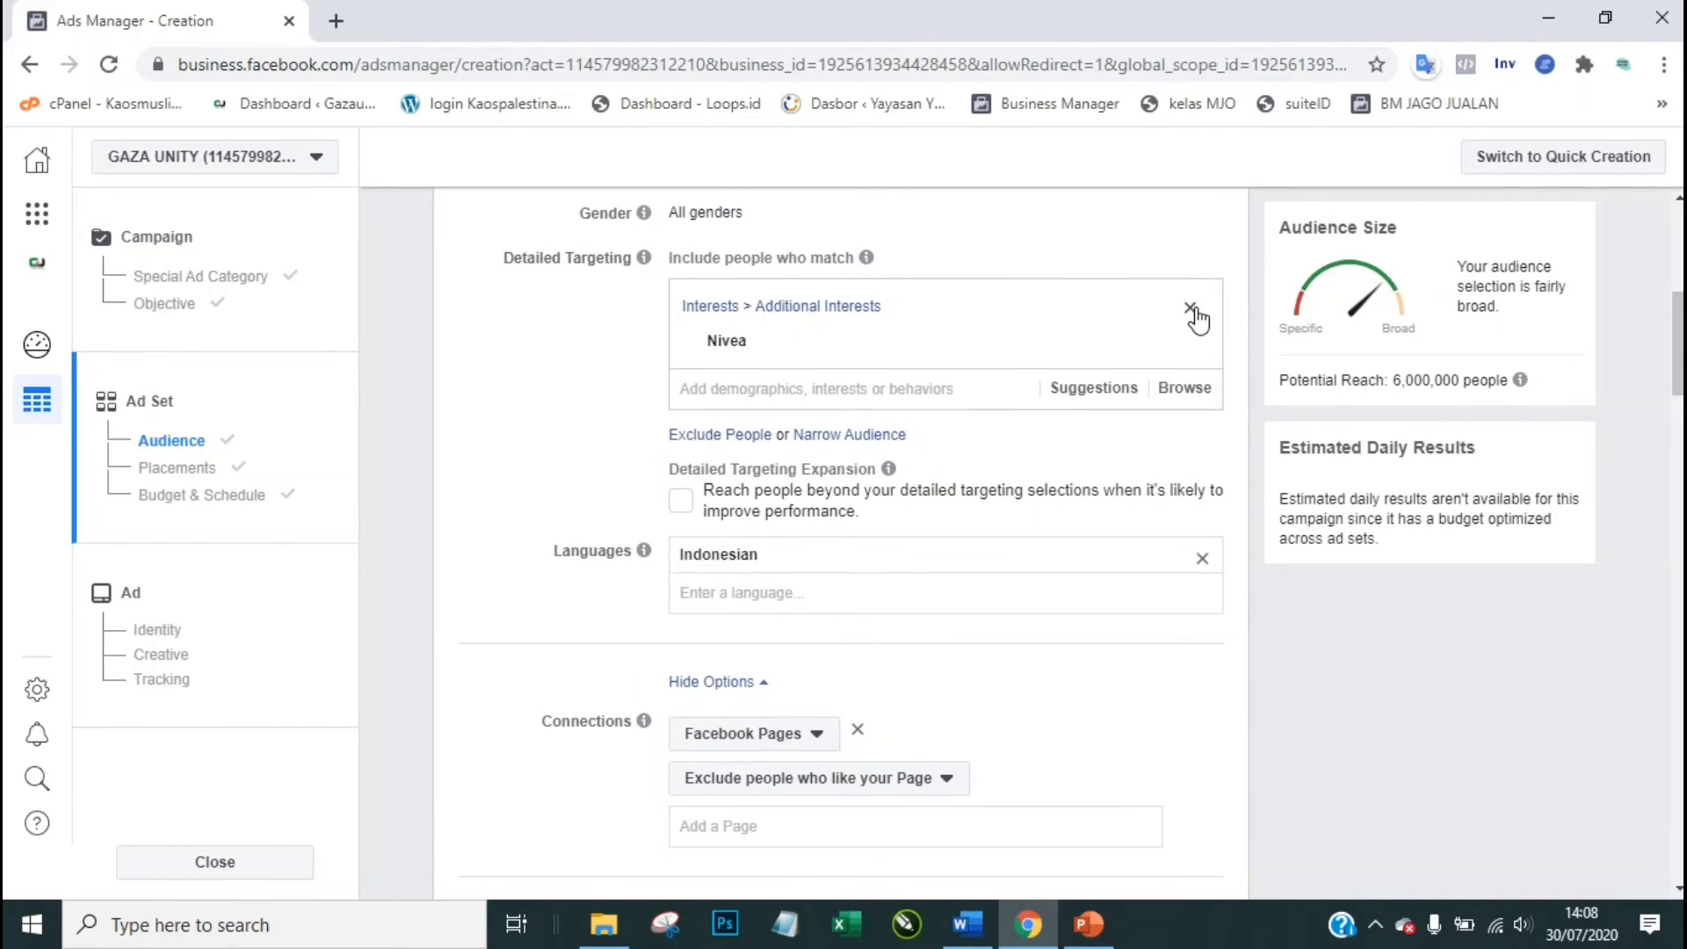
left_click(1192, 312)
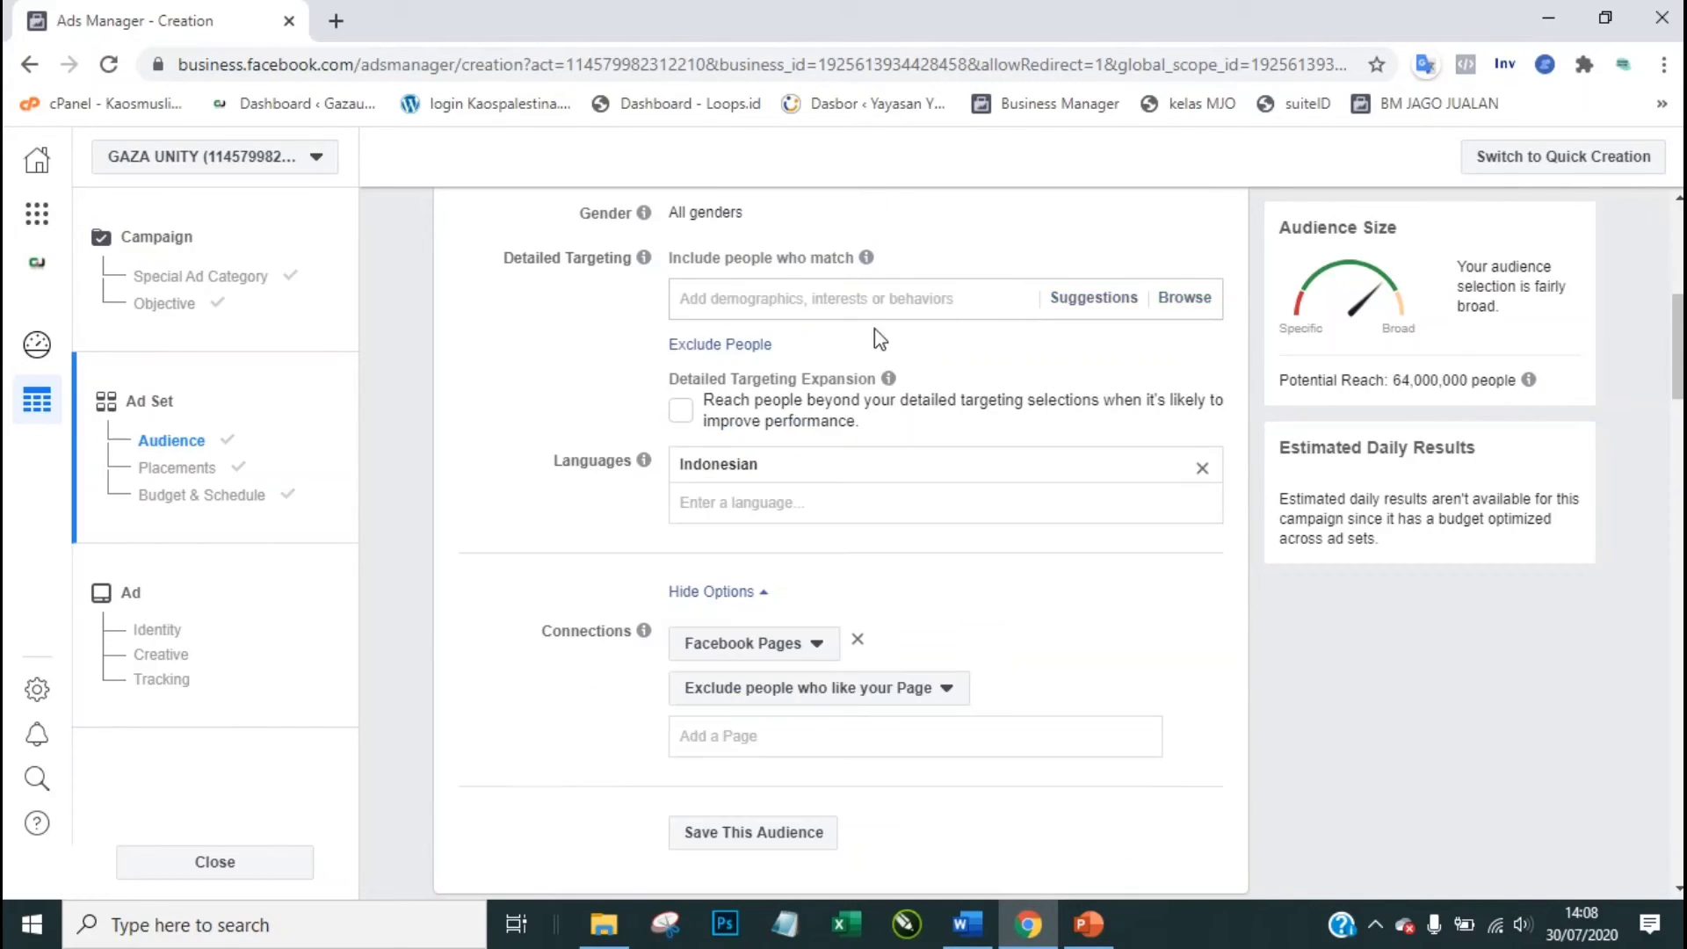
left_click(833, 298)
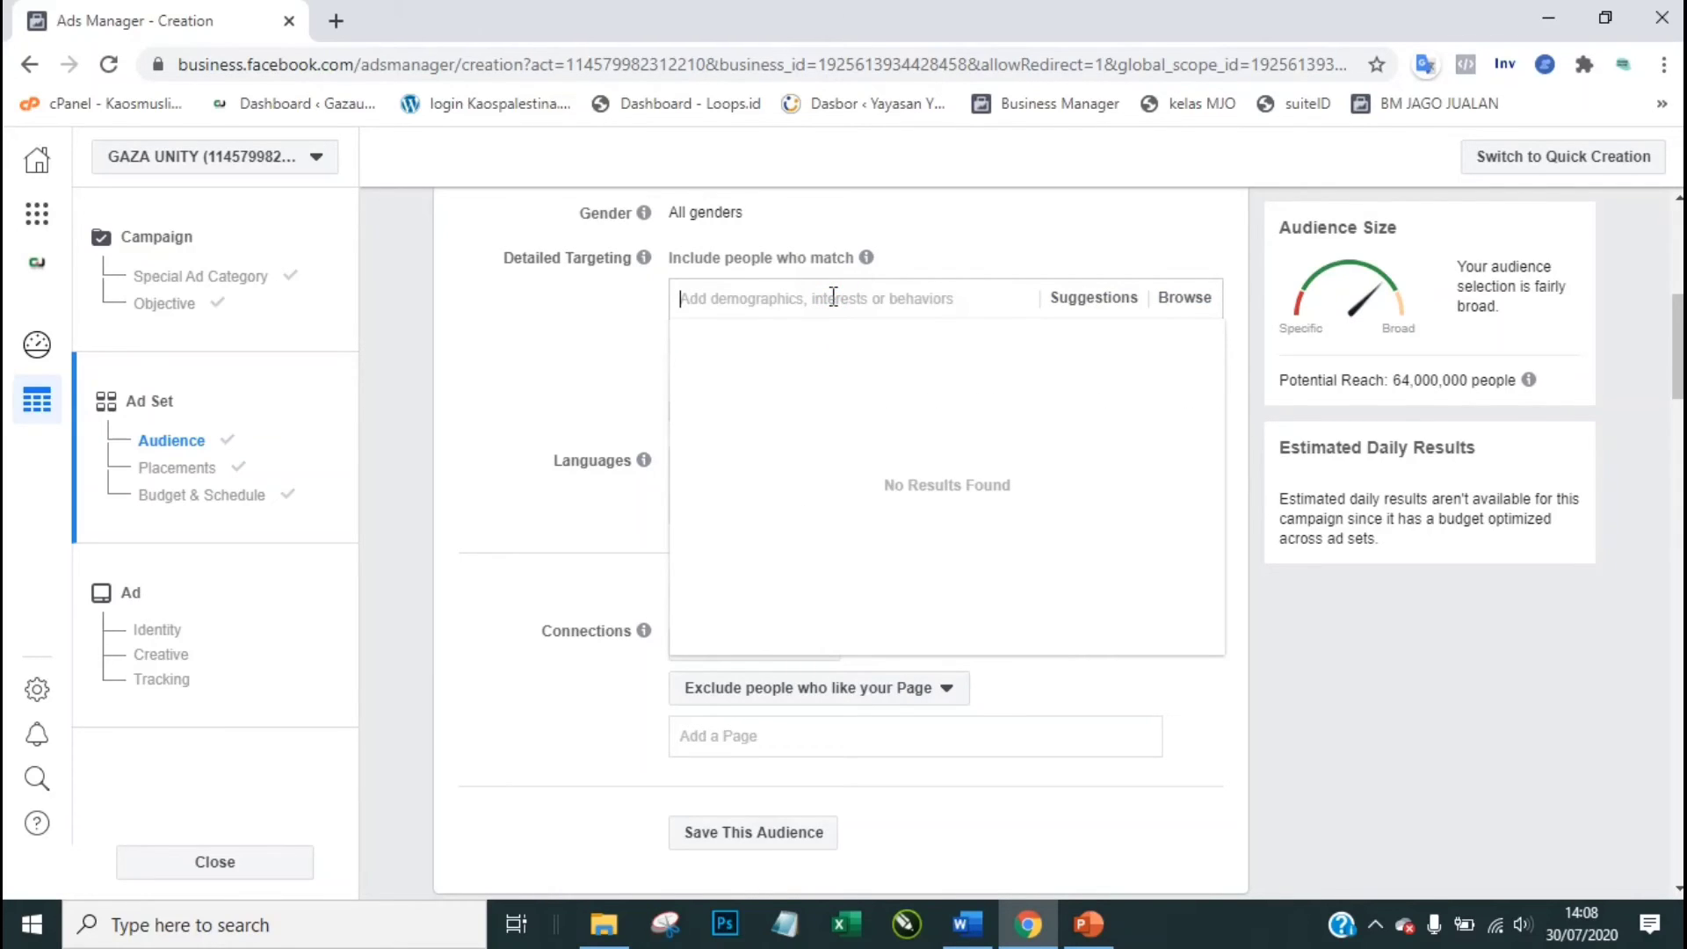
type("baby")
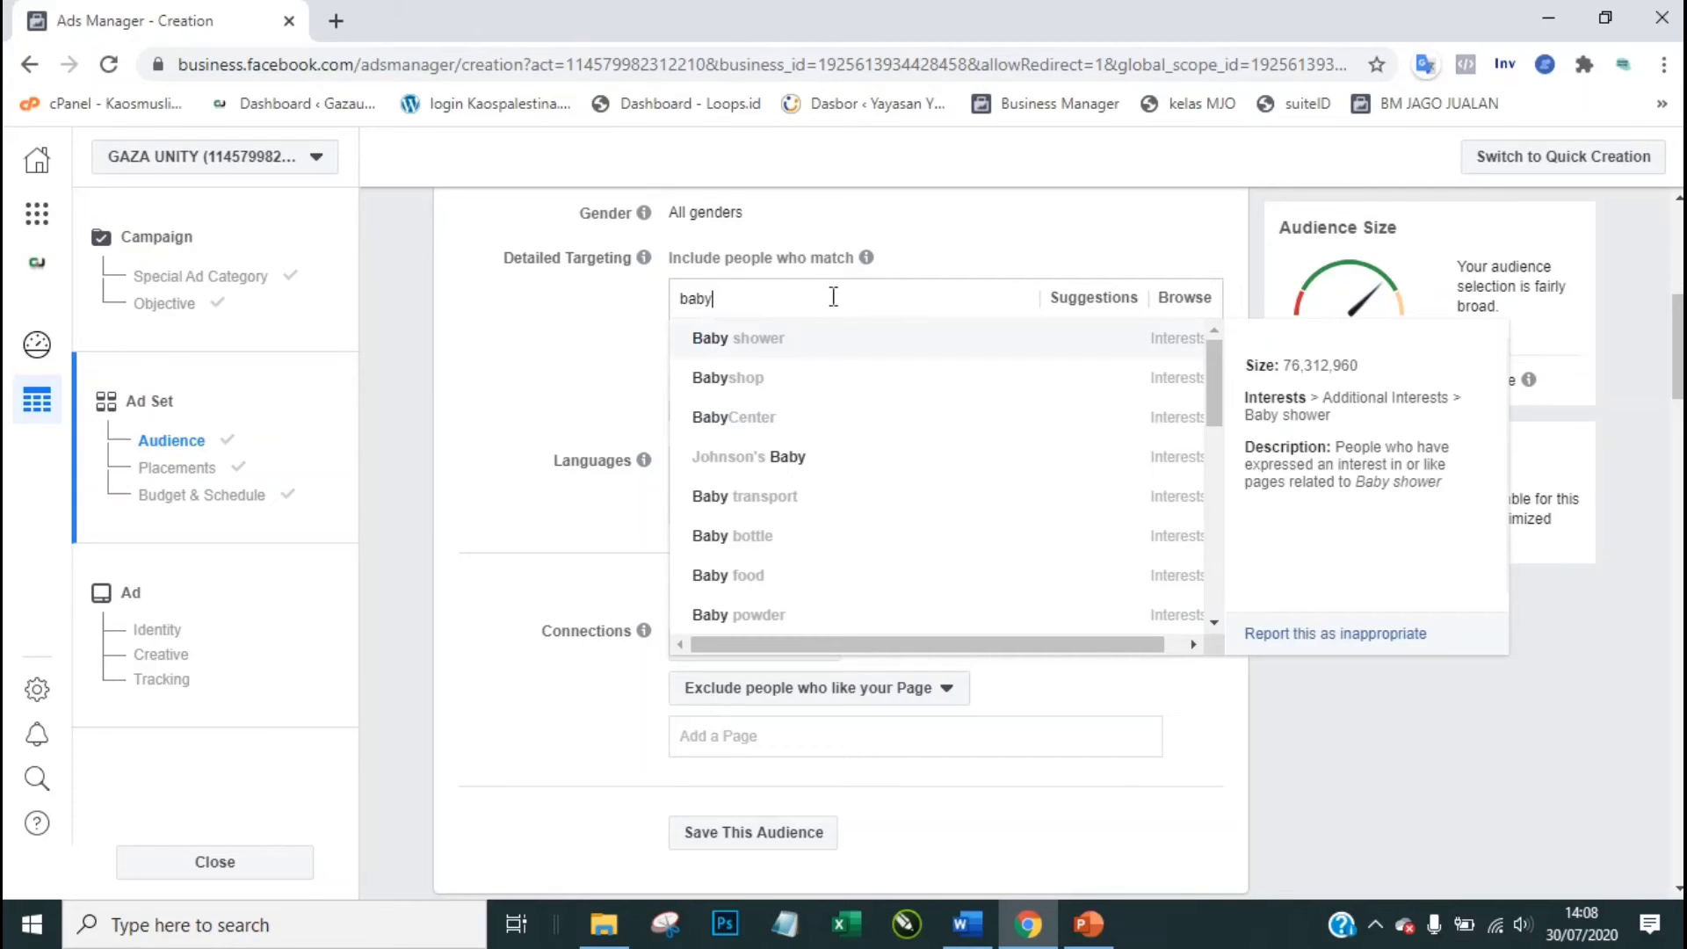
left_click(773, 465)
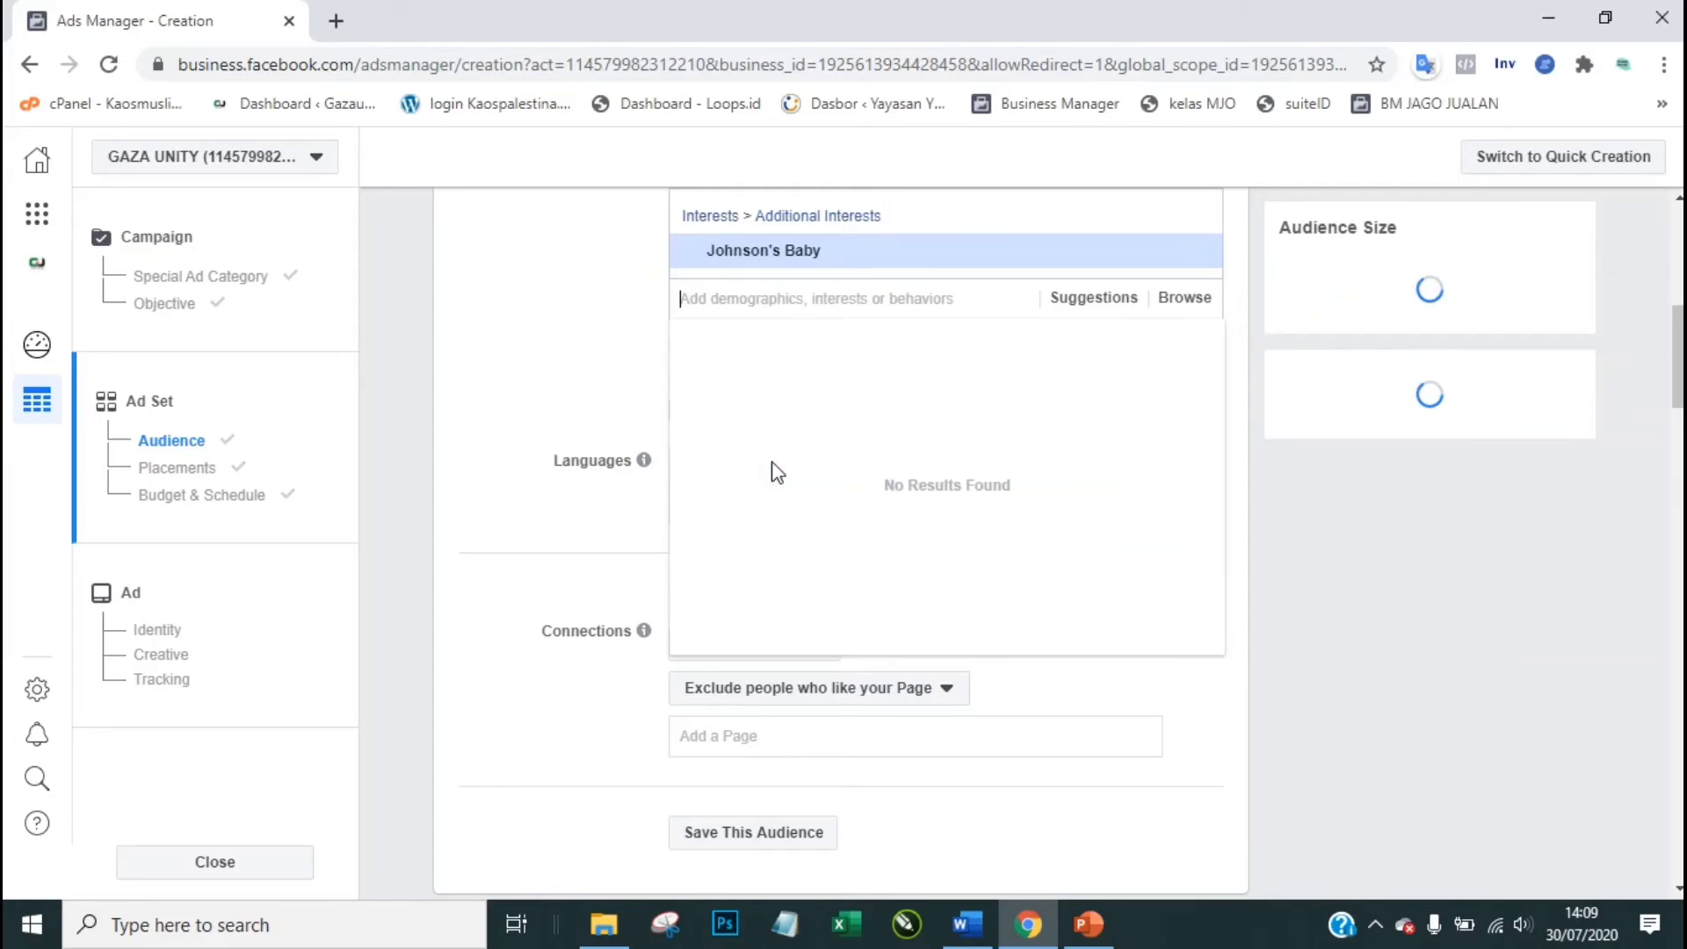
left_click(615, 342)
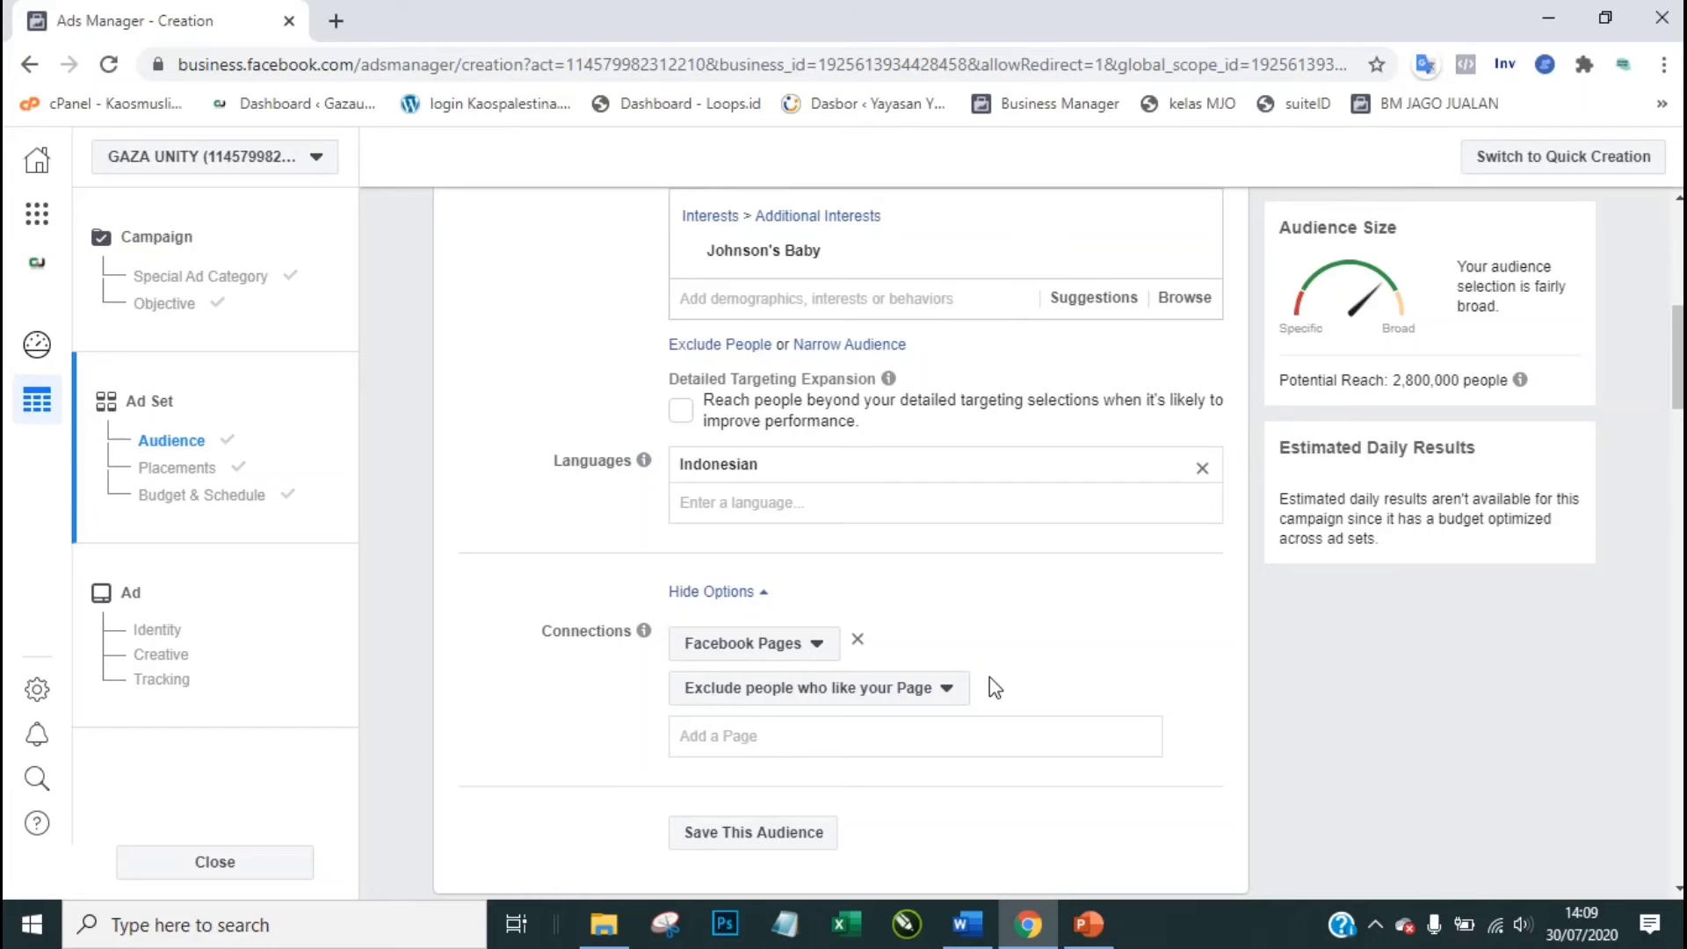
Step: Point out Hobi on the PowerPoint slide, return to Ads Manager and remove the Johnson's Baby interest from the detailed targeting
left_click(1088, 924)
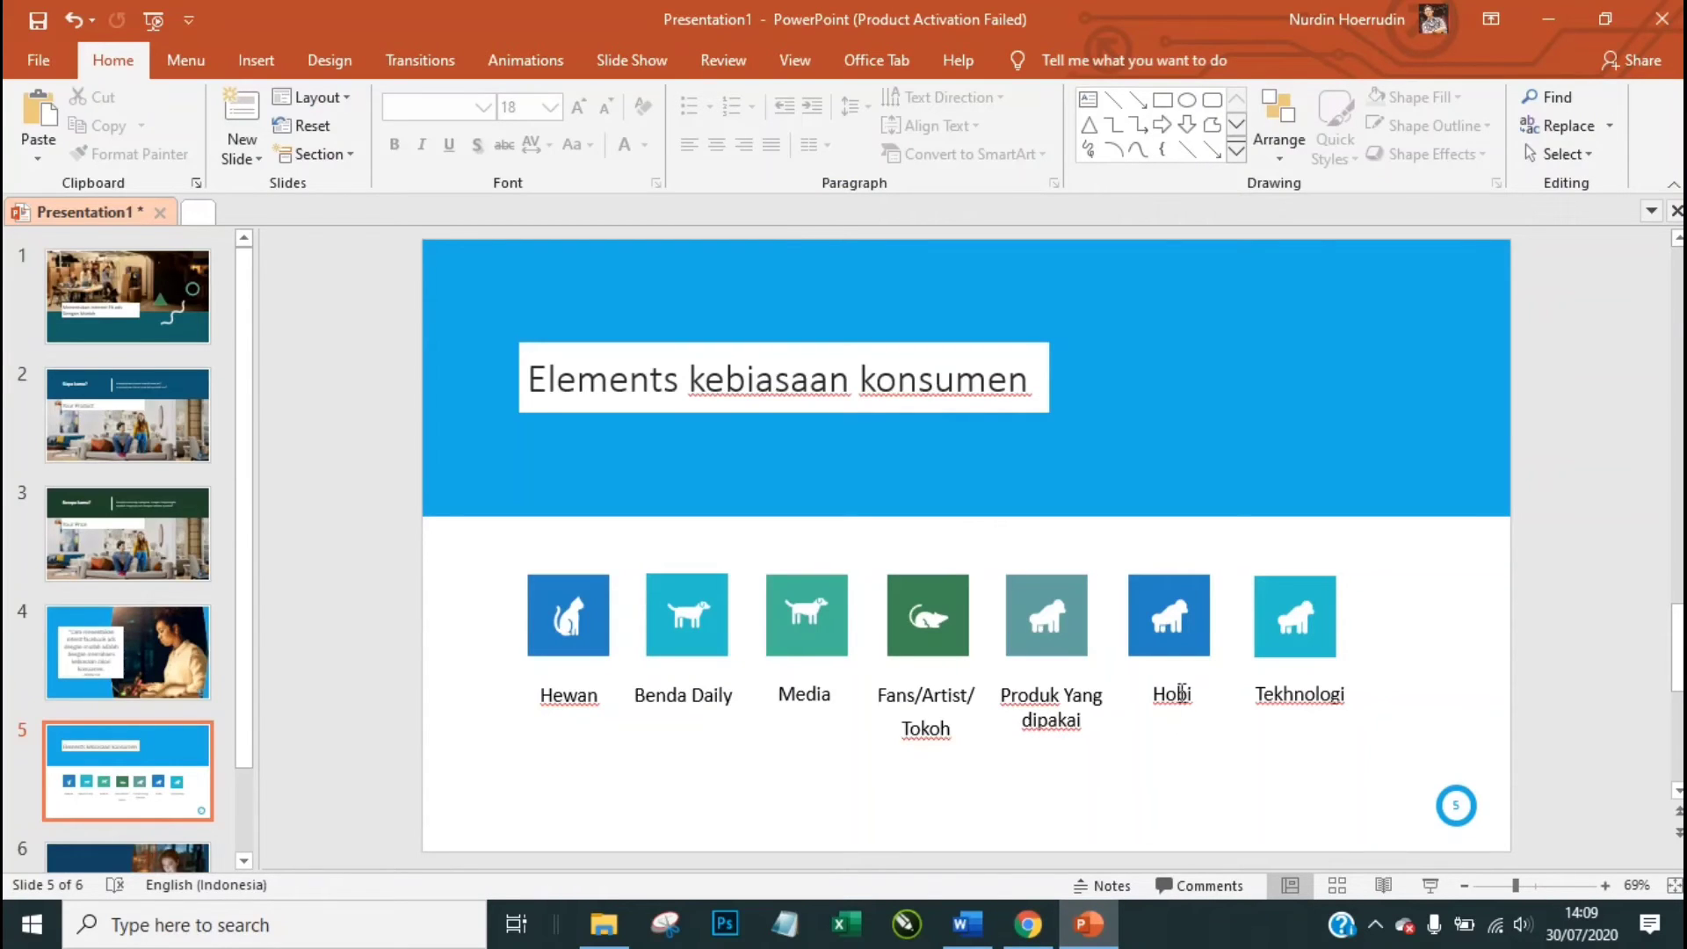
left_click(1019, 923)
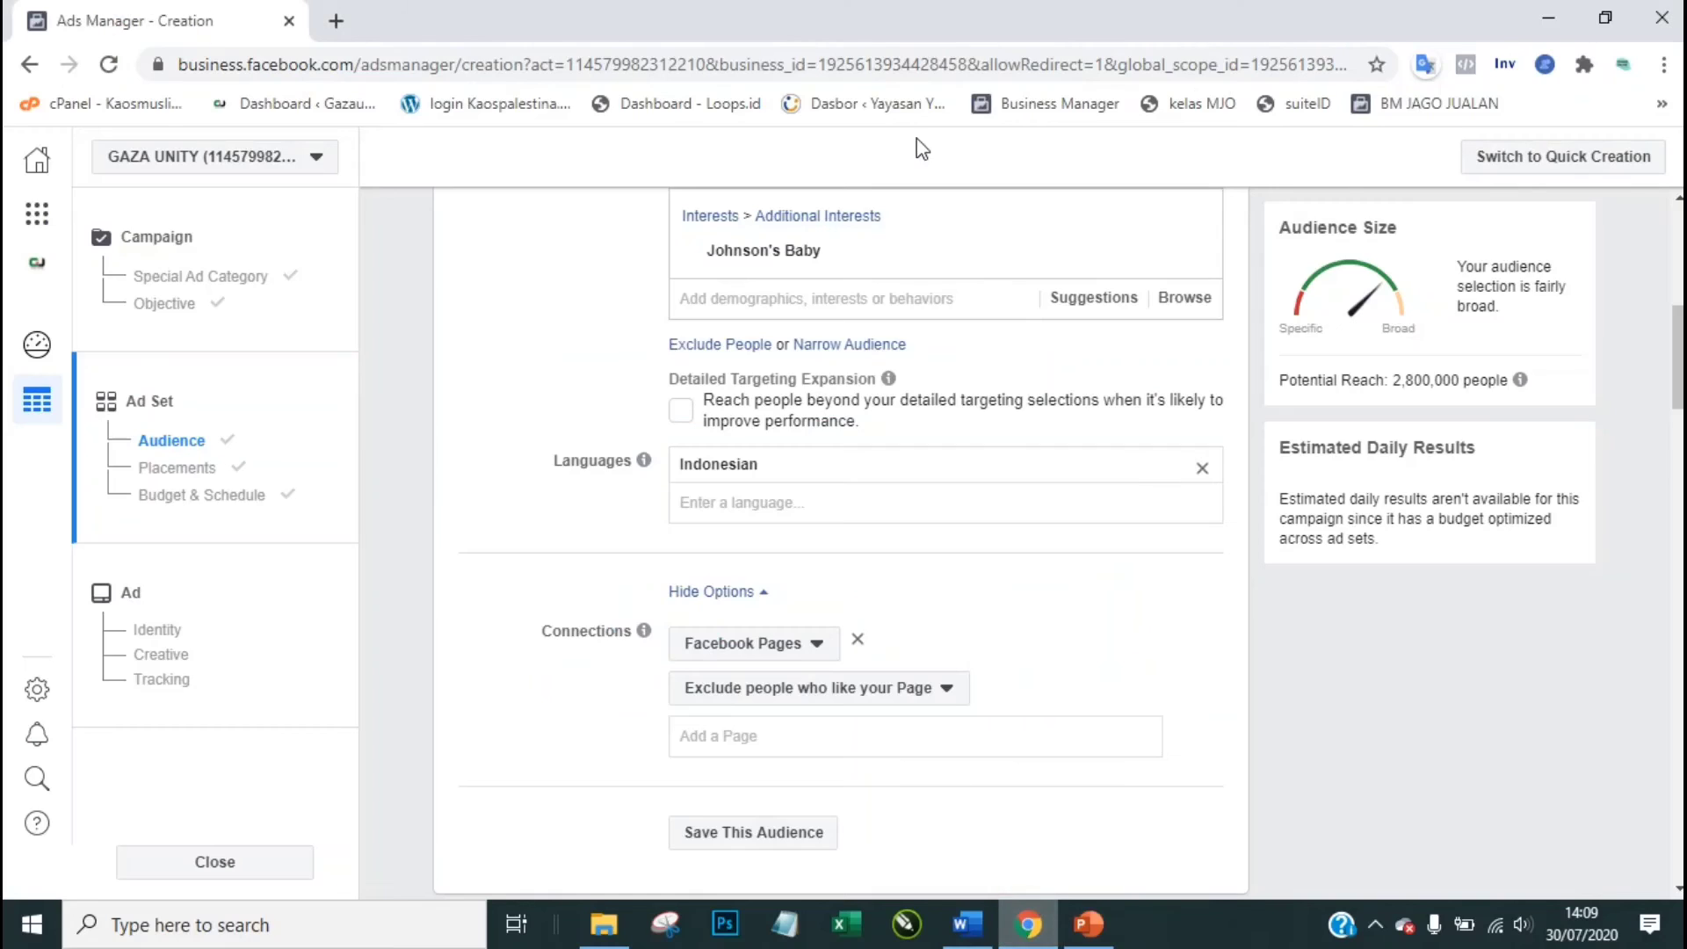
mouse_move(1234, 241)
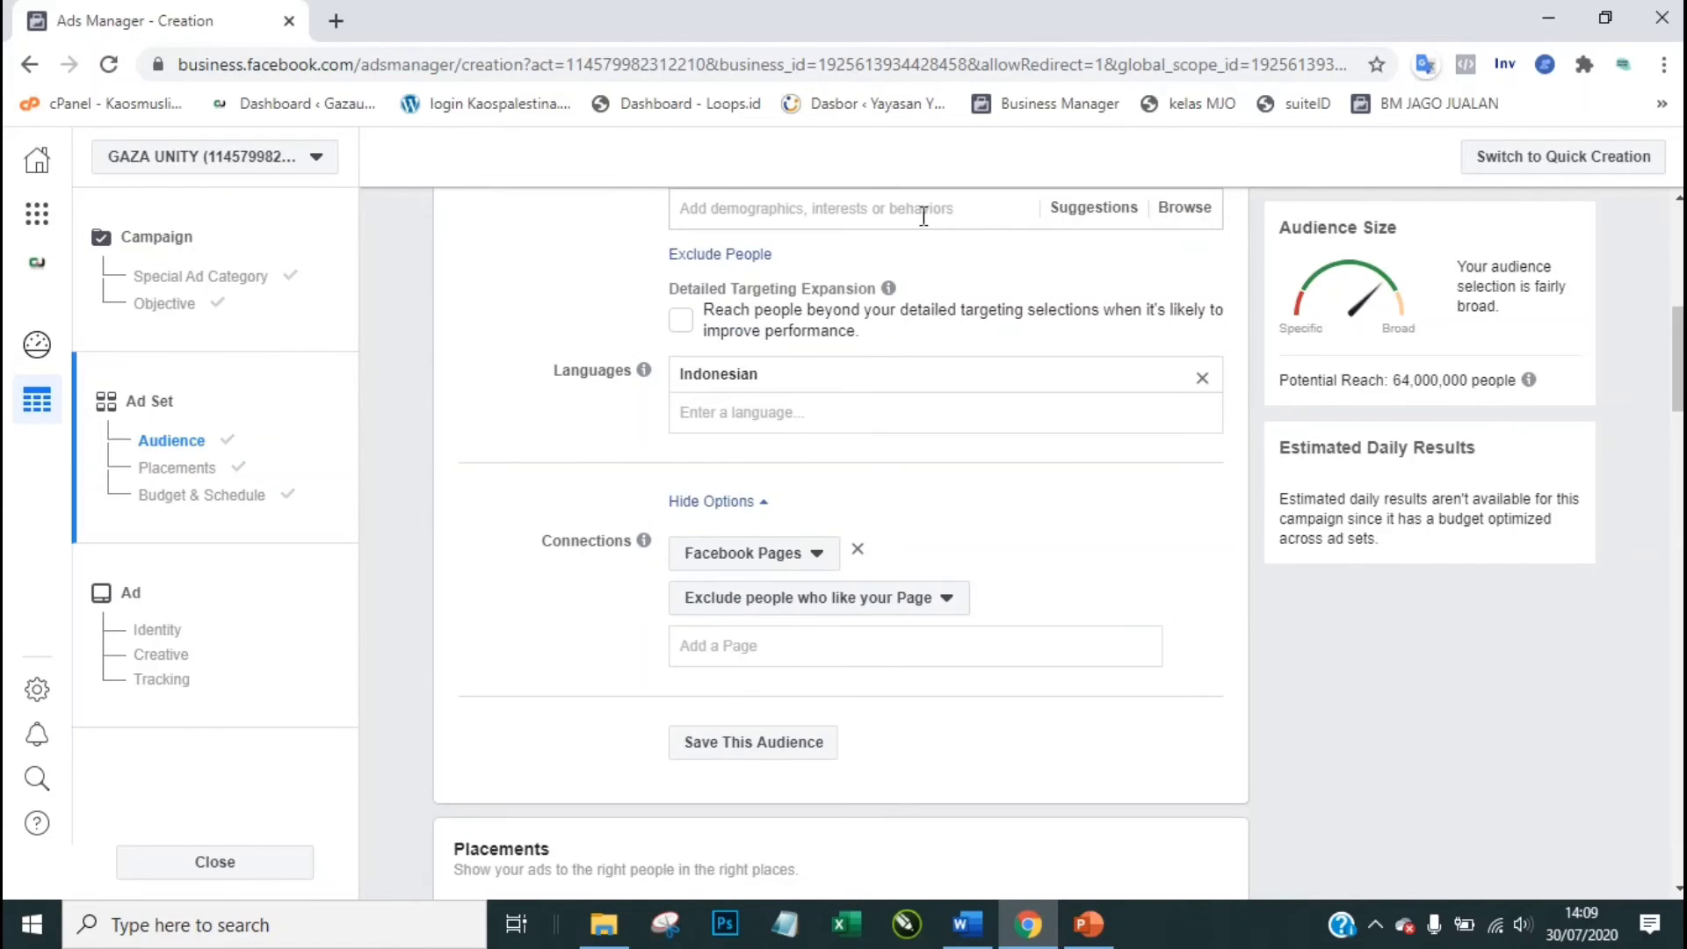
Step: Search the detailed targeting for "traveling", add the Tourism interest and remove it again
left_click(922, 210)
type("tr")
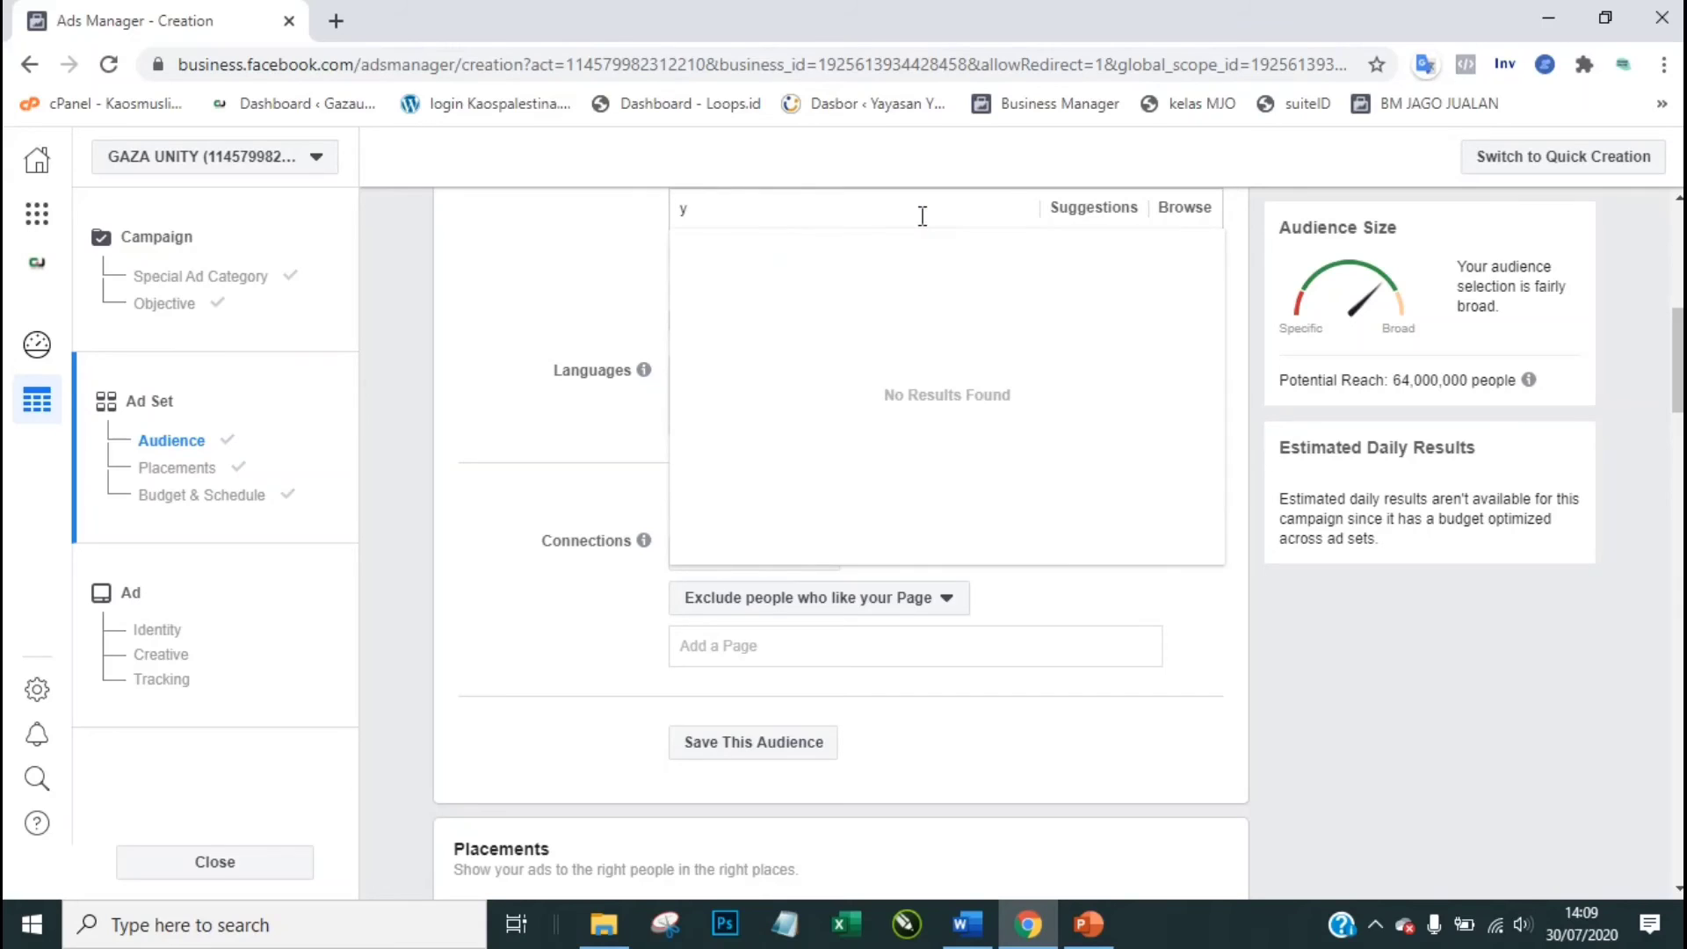
type("aveling")
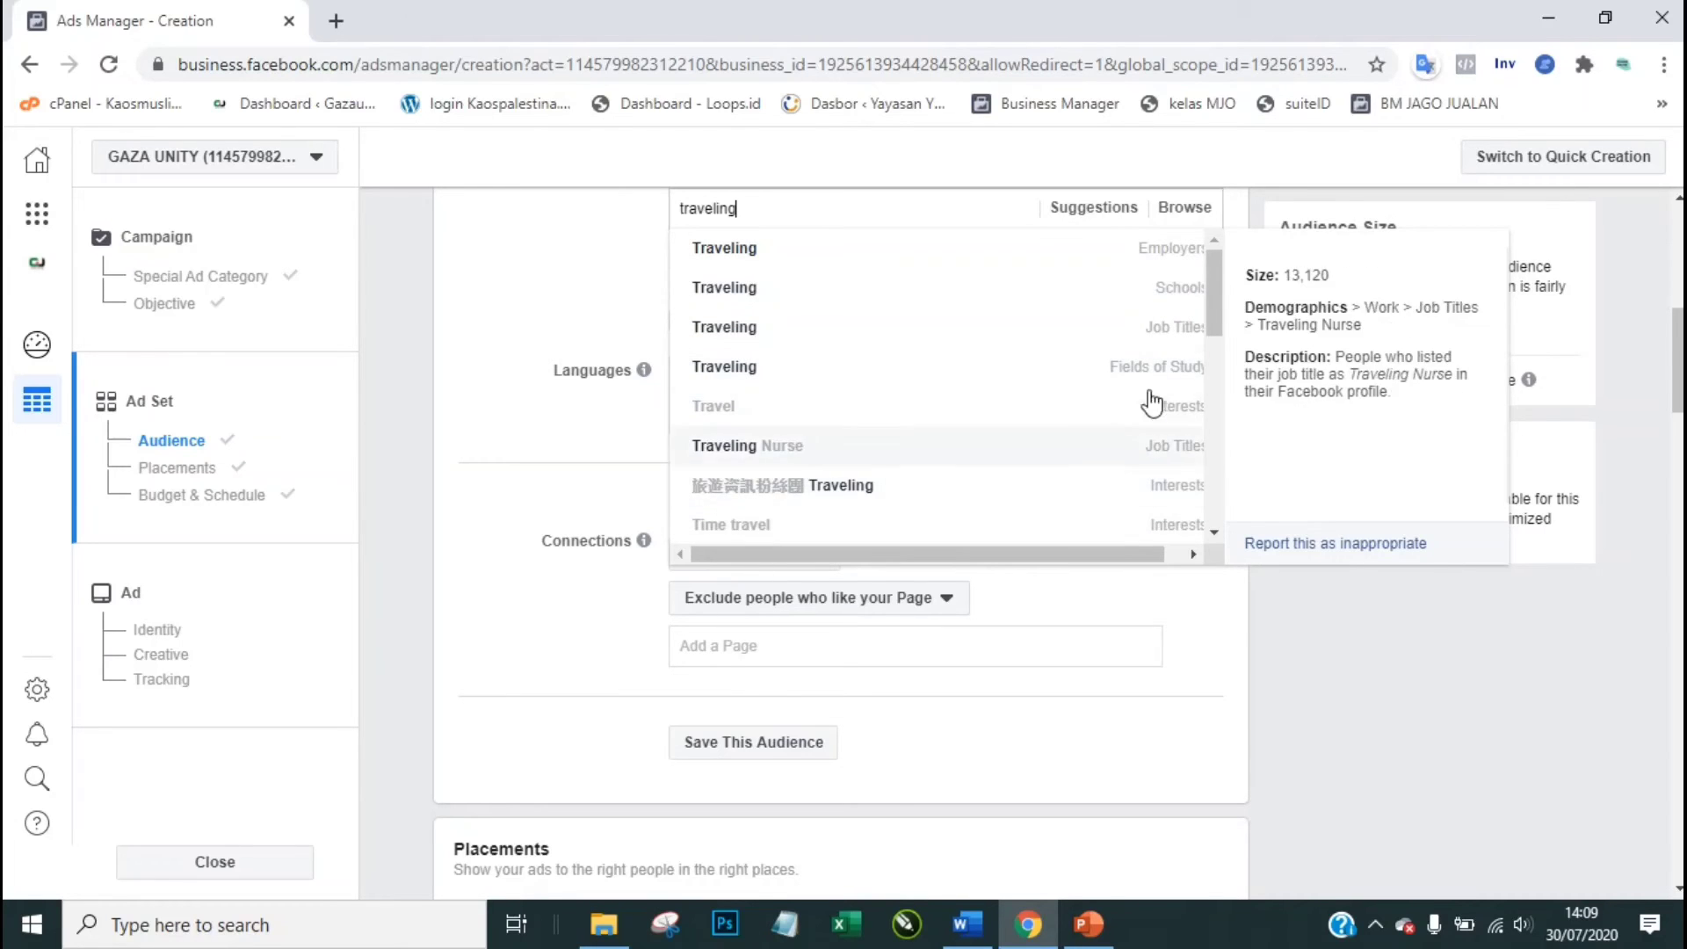
left_click_drag(1215, 311, 1223, 405)
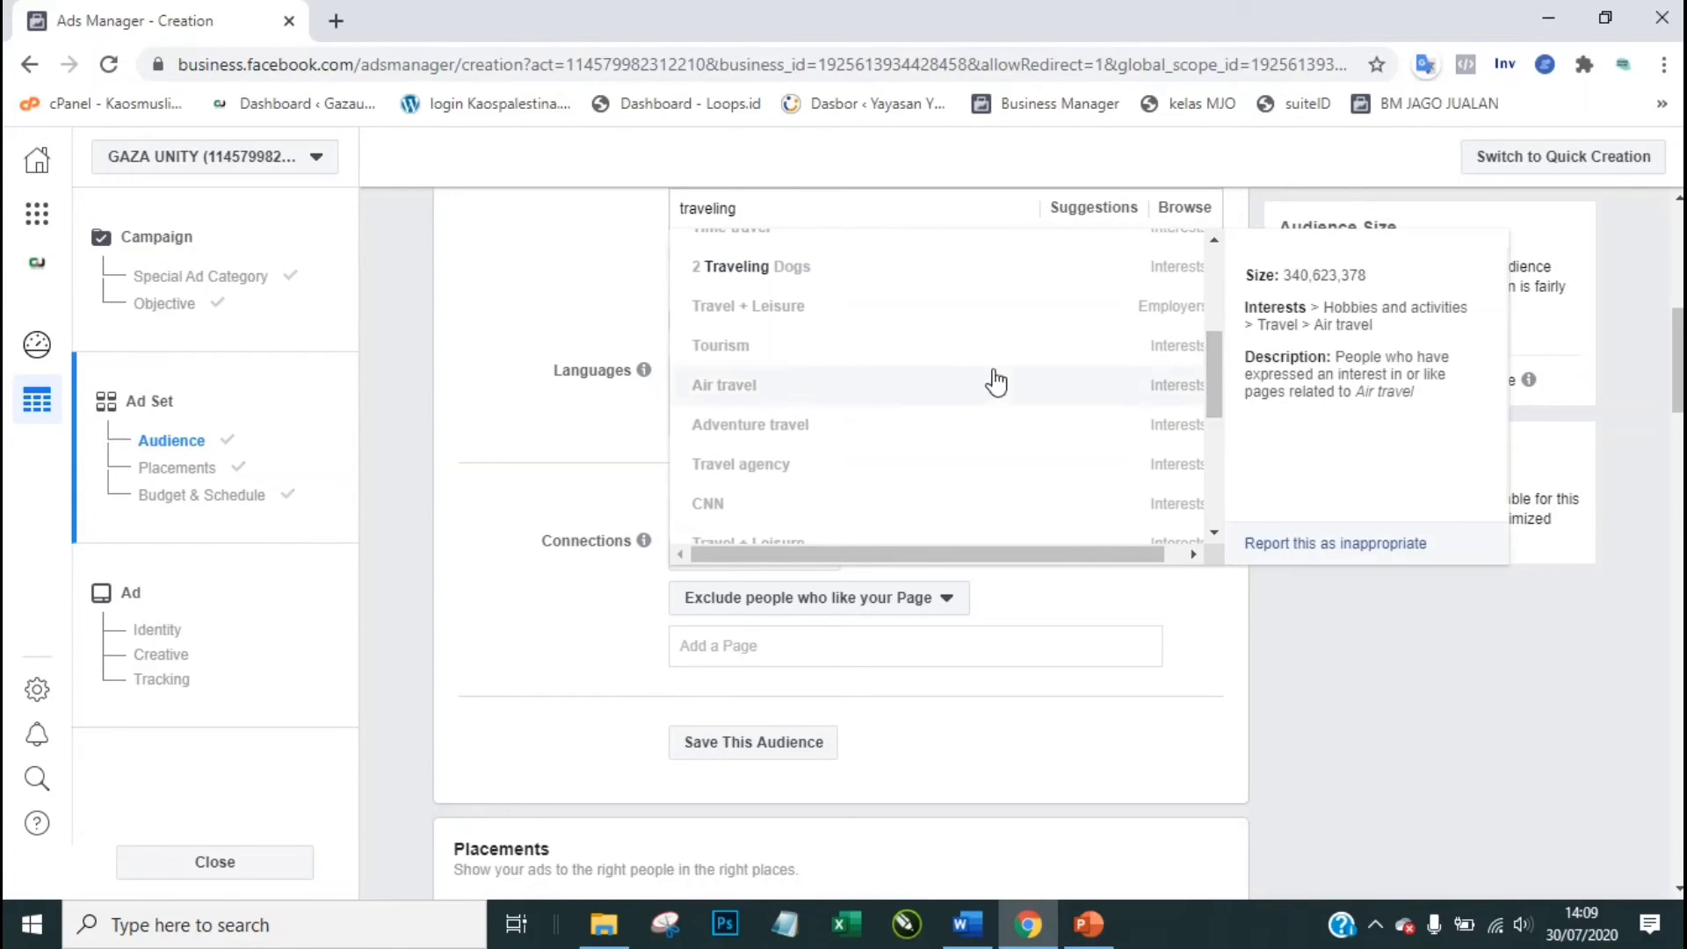
left_click(866, 362)
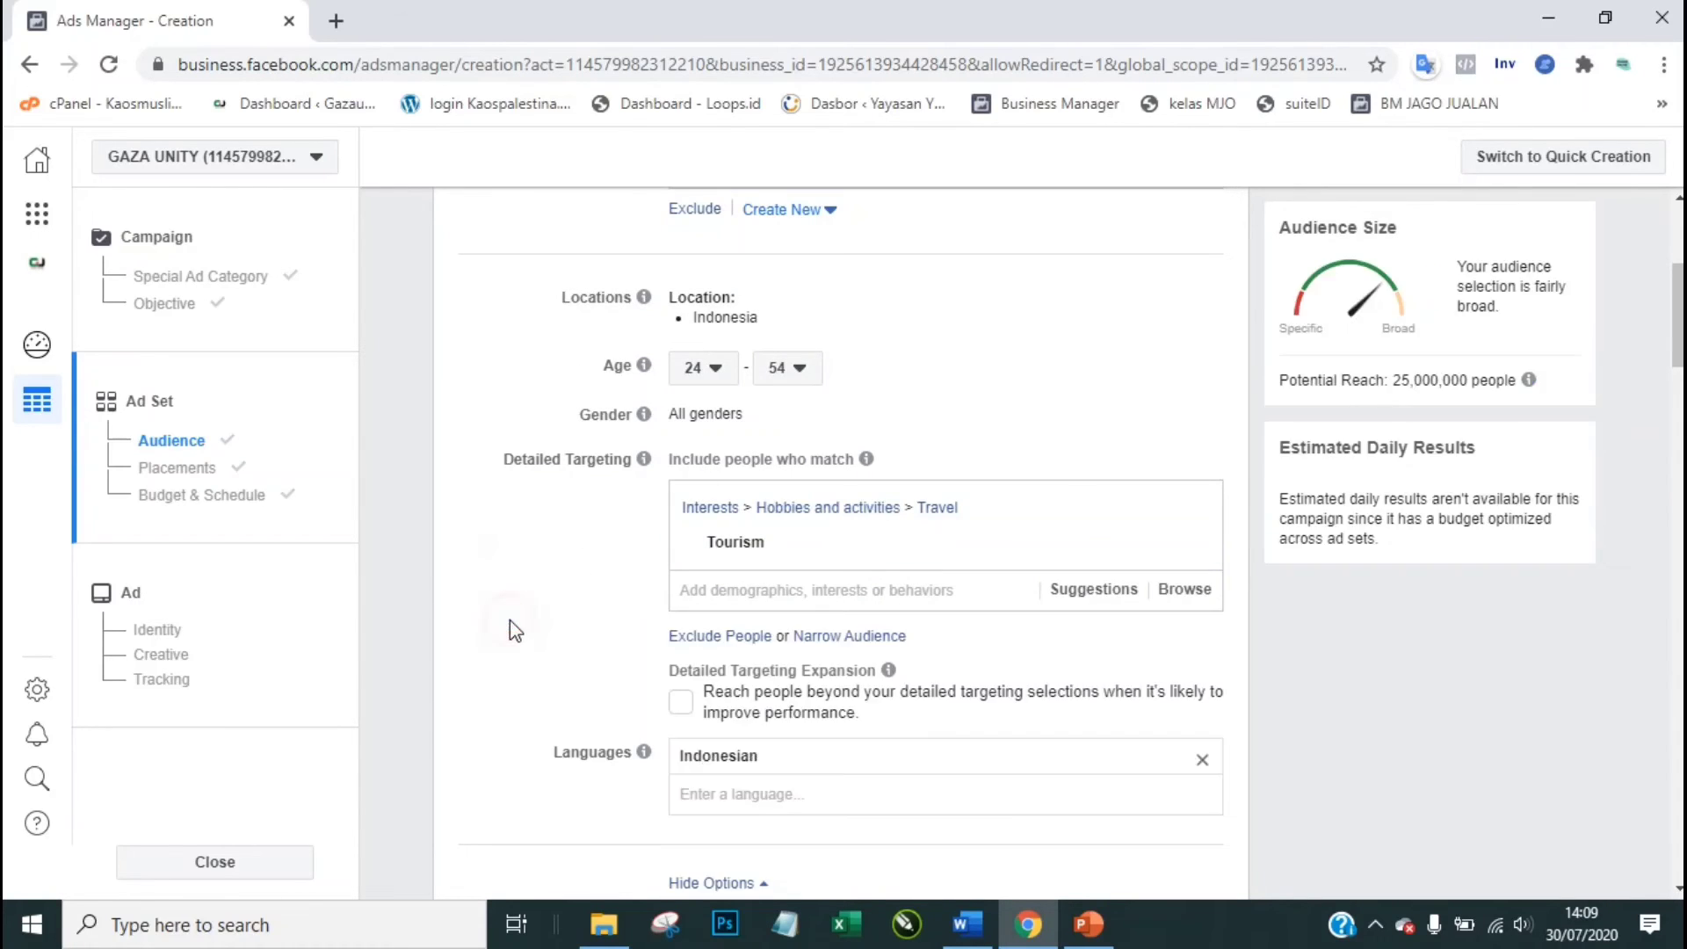
scroll(509, 619, "down", 1)
scroll(510, 620, "down", 1)
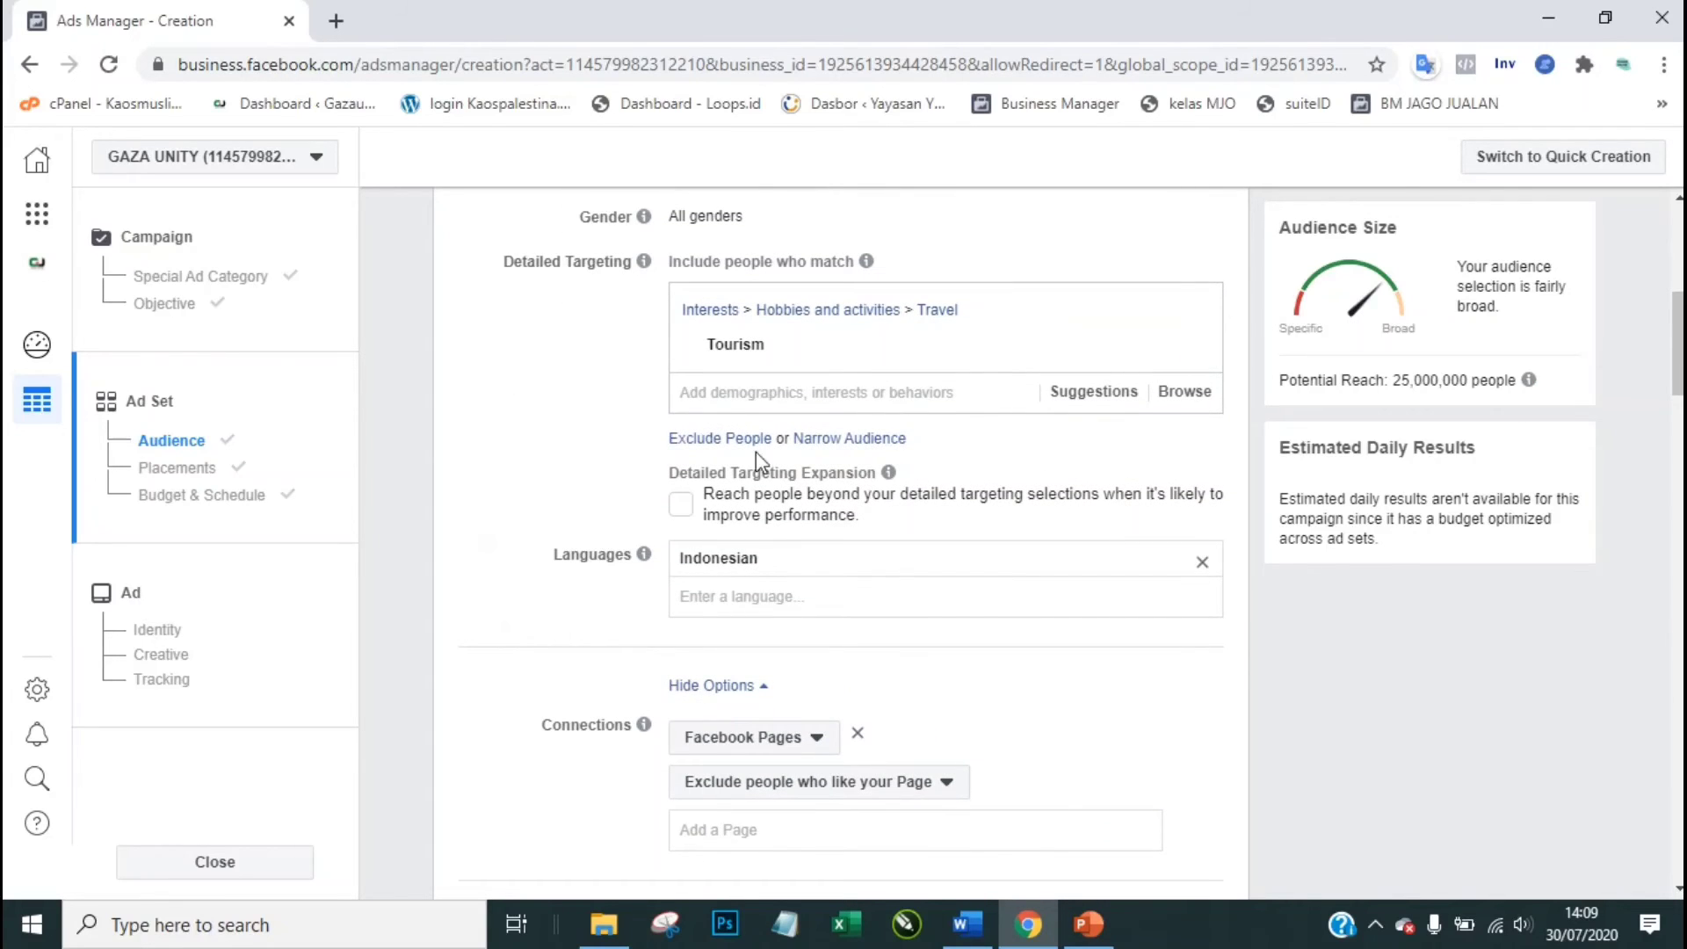
mouse_move(1136, 353)
left_click(1190, 314)
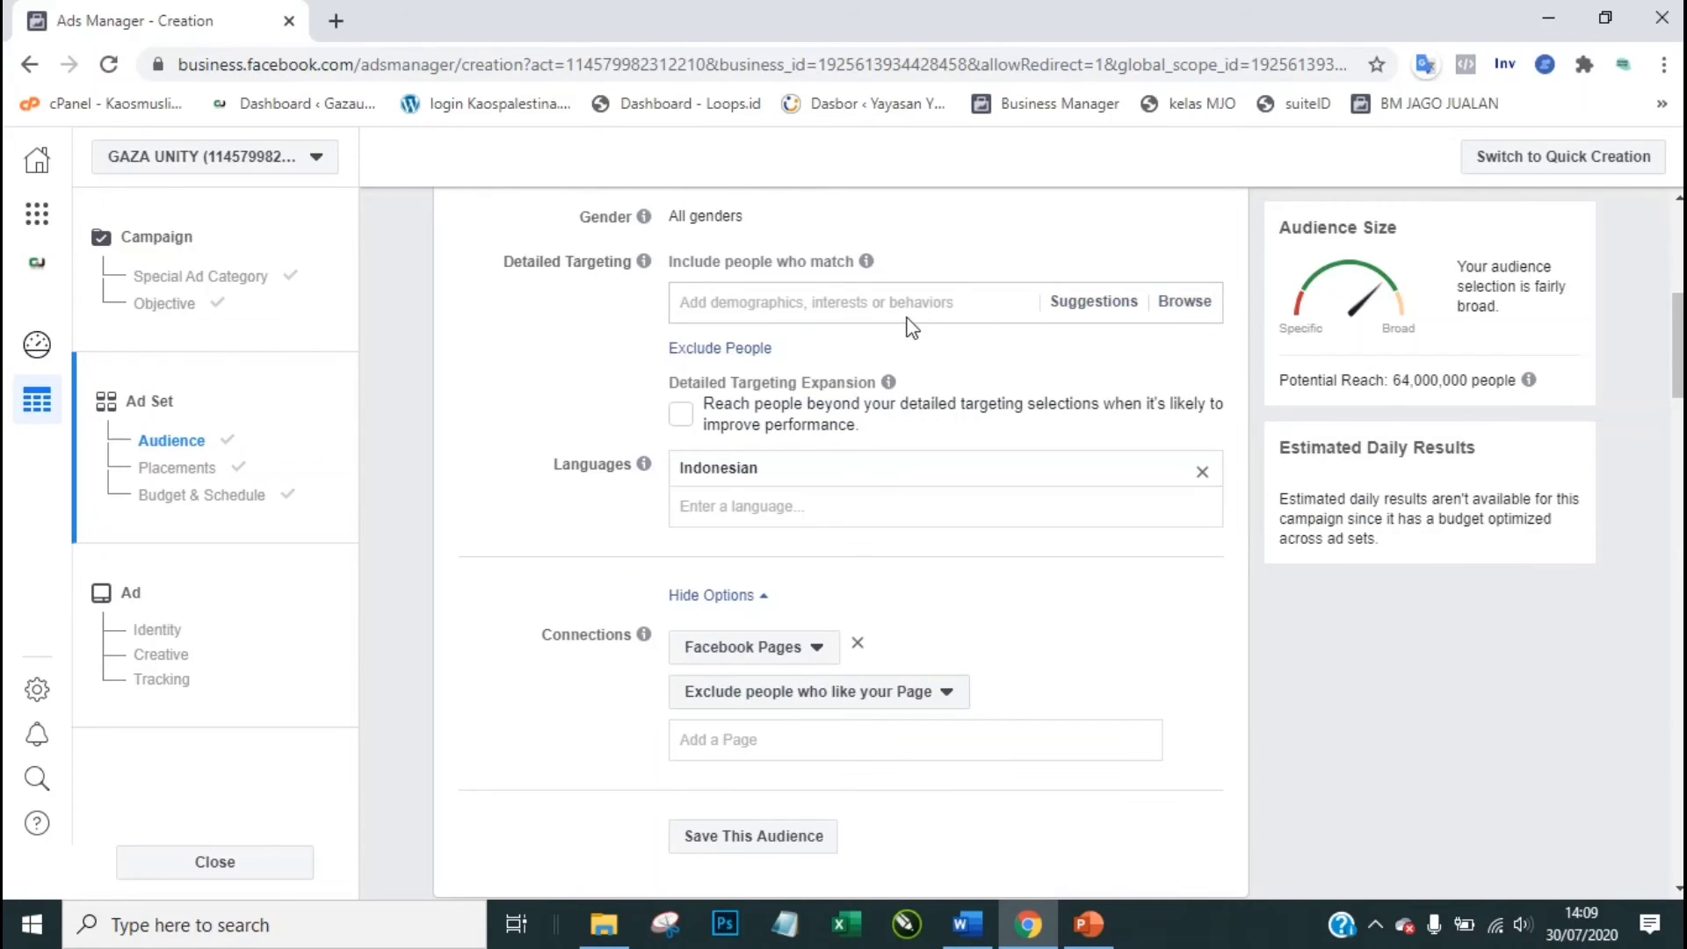
Step: Search the detailed targeting for "run", add the Run interest and remove it again
left_click(894, 306)
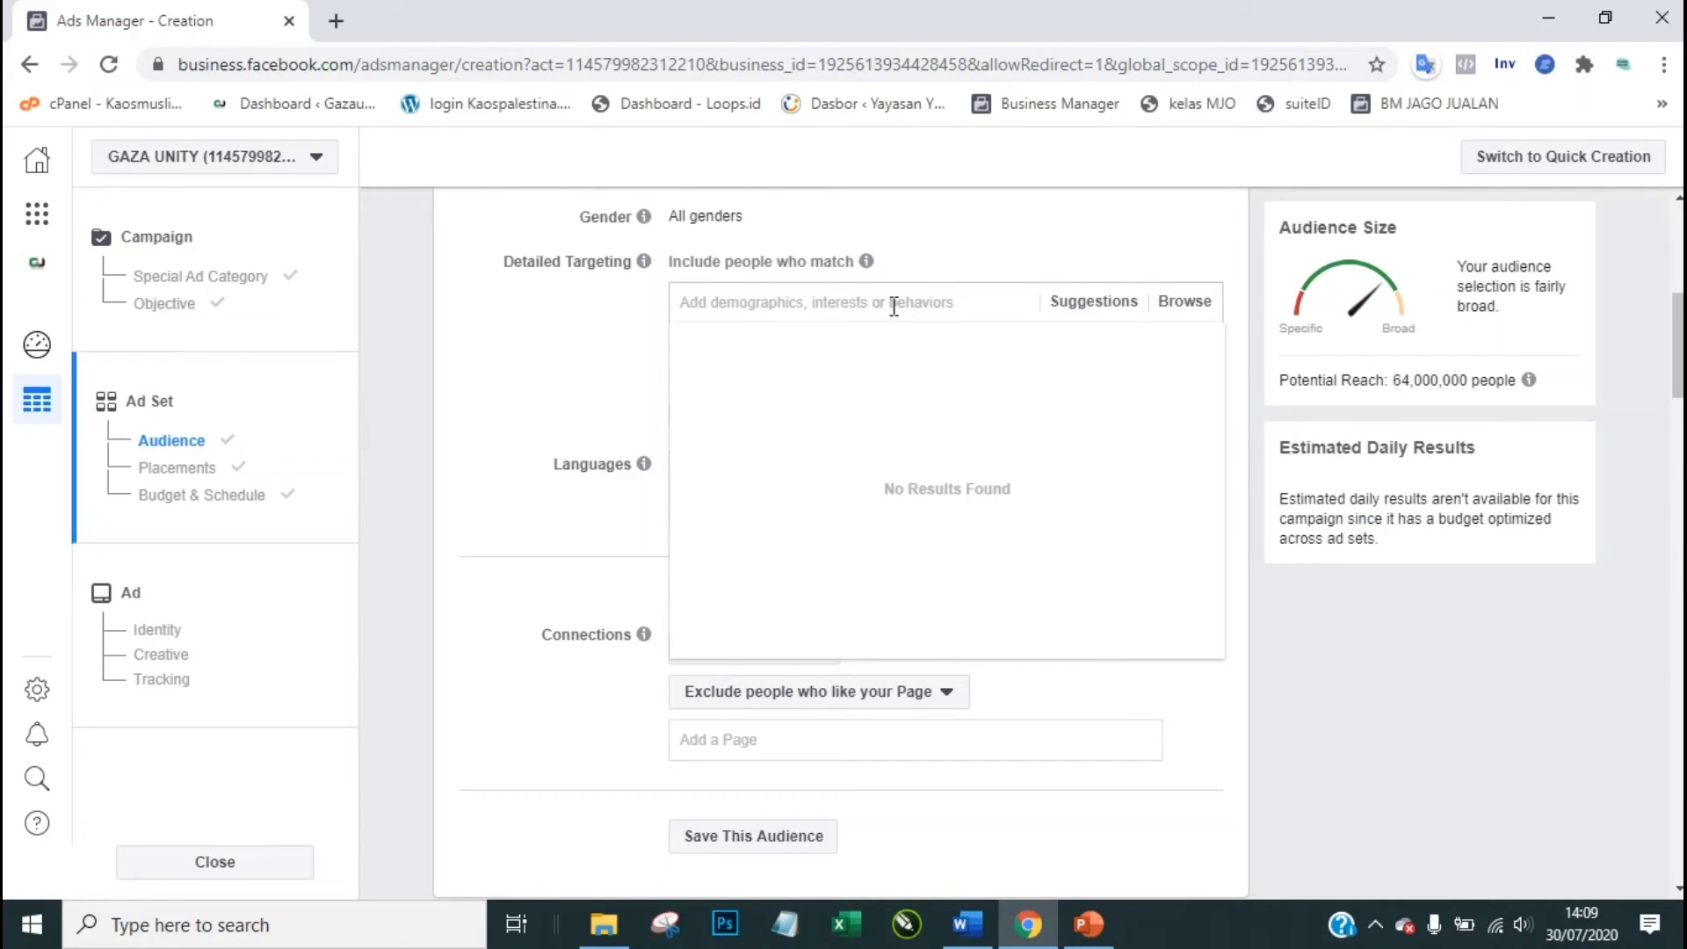
type("run")
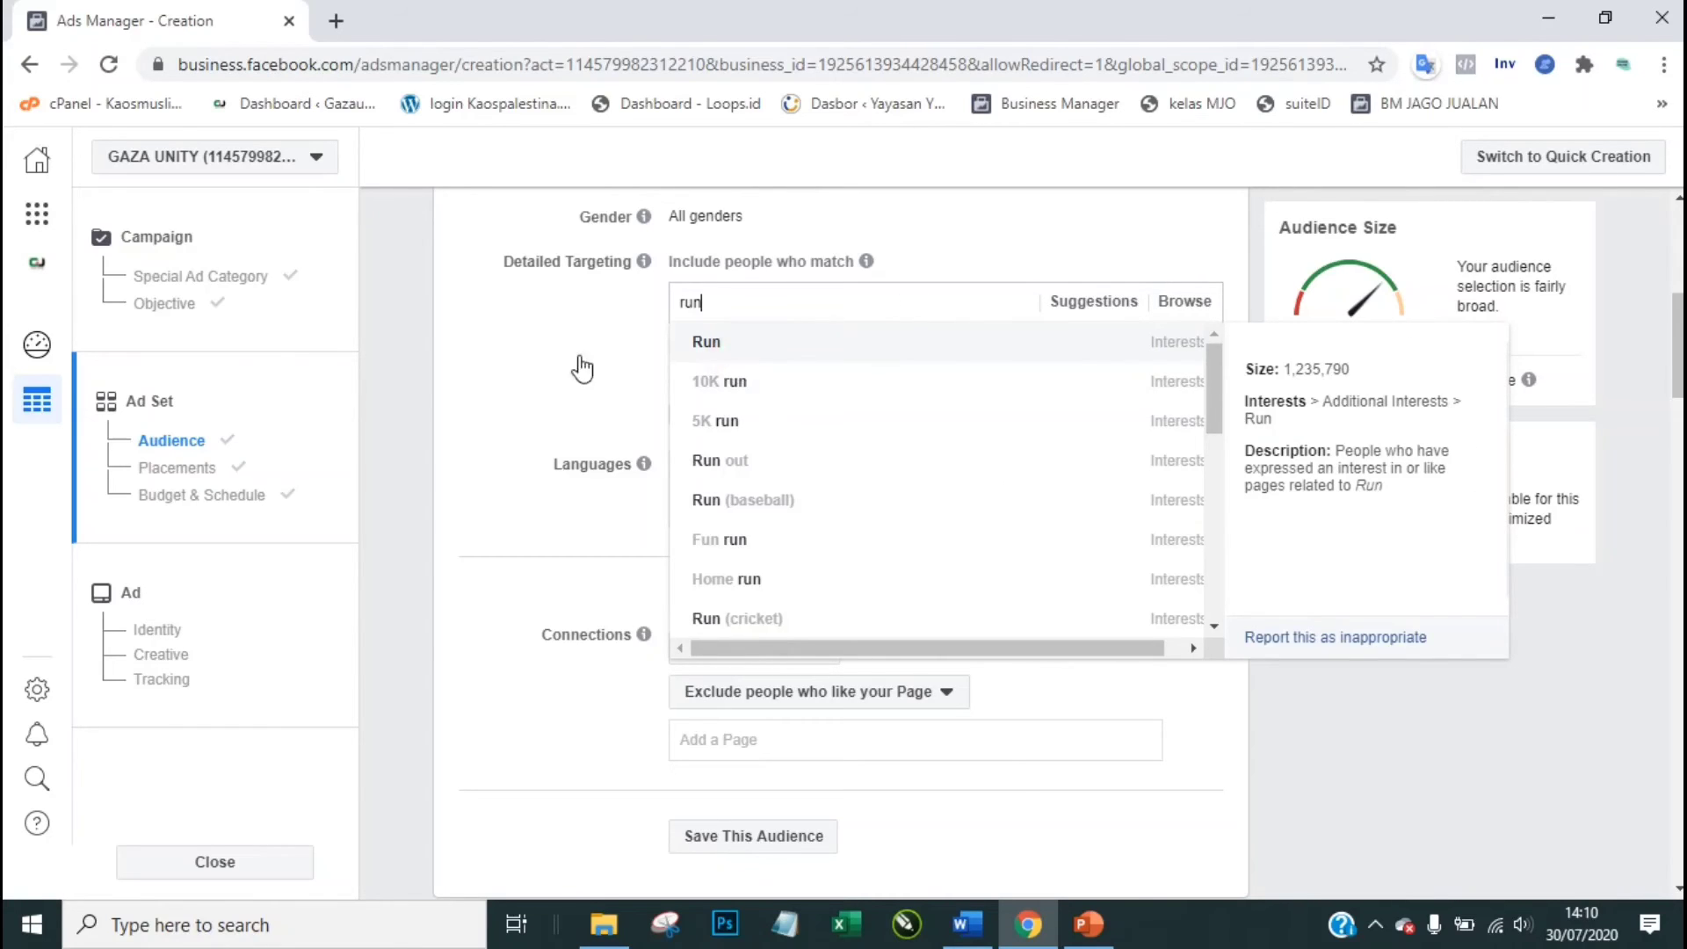
key("Return")
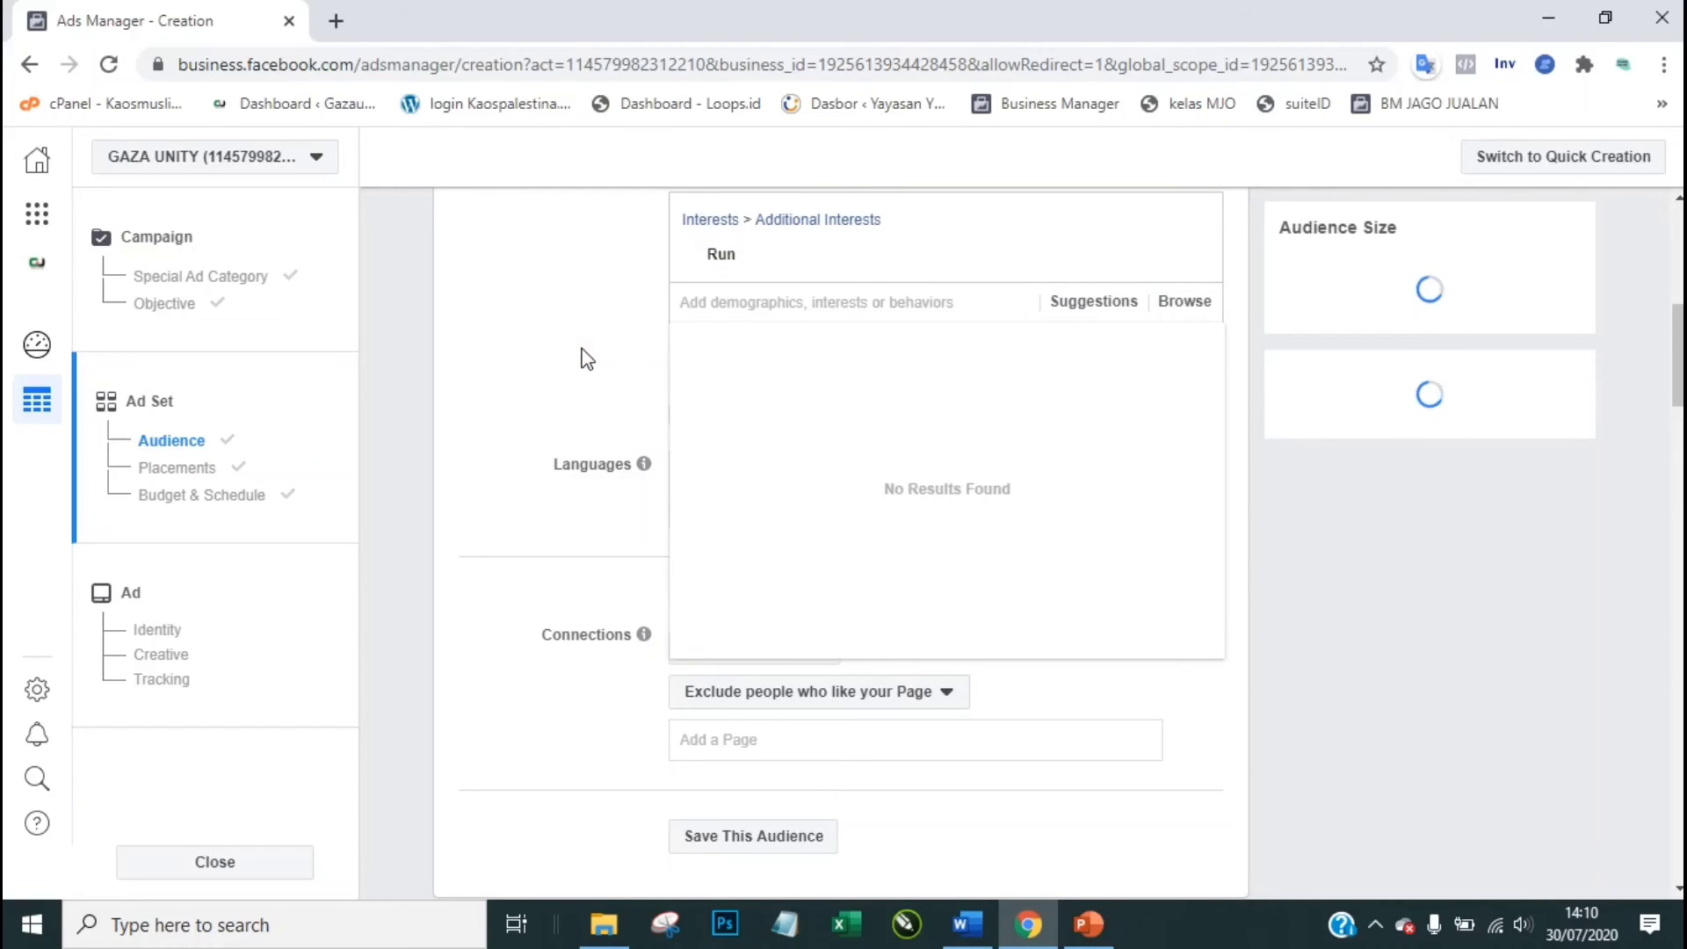
left_click(581, 349)
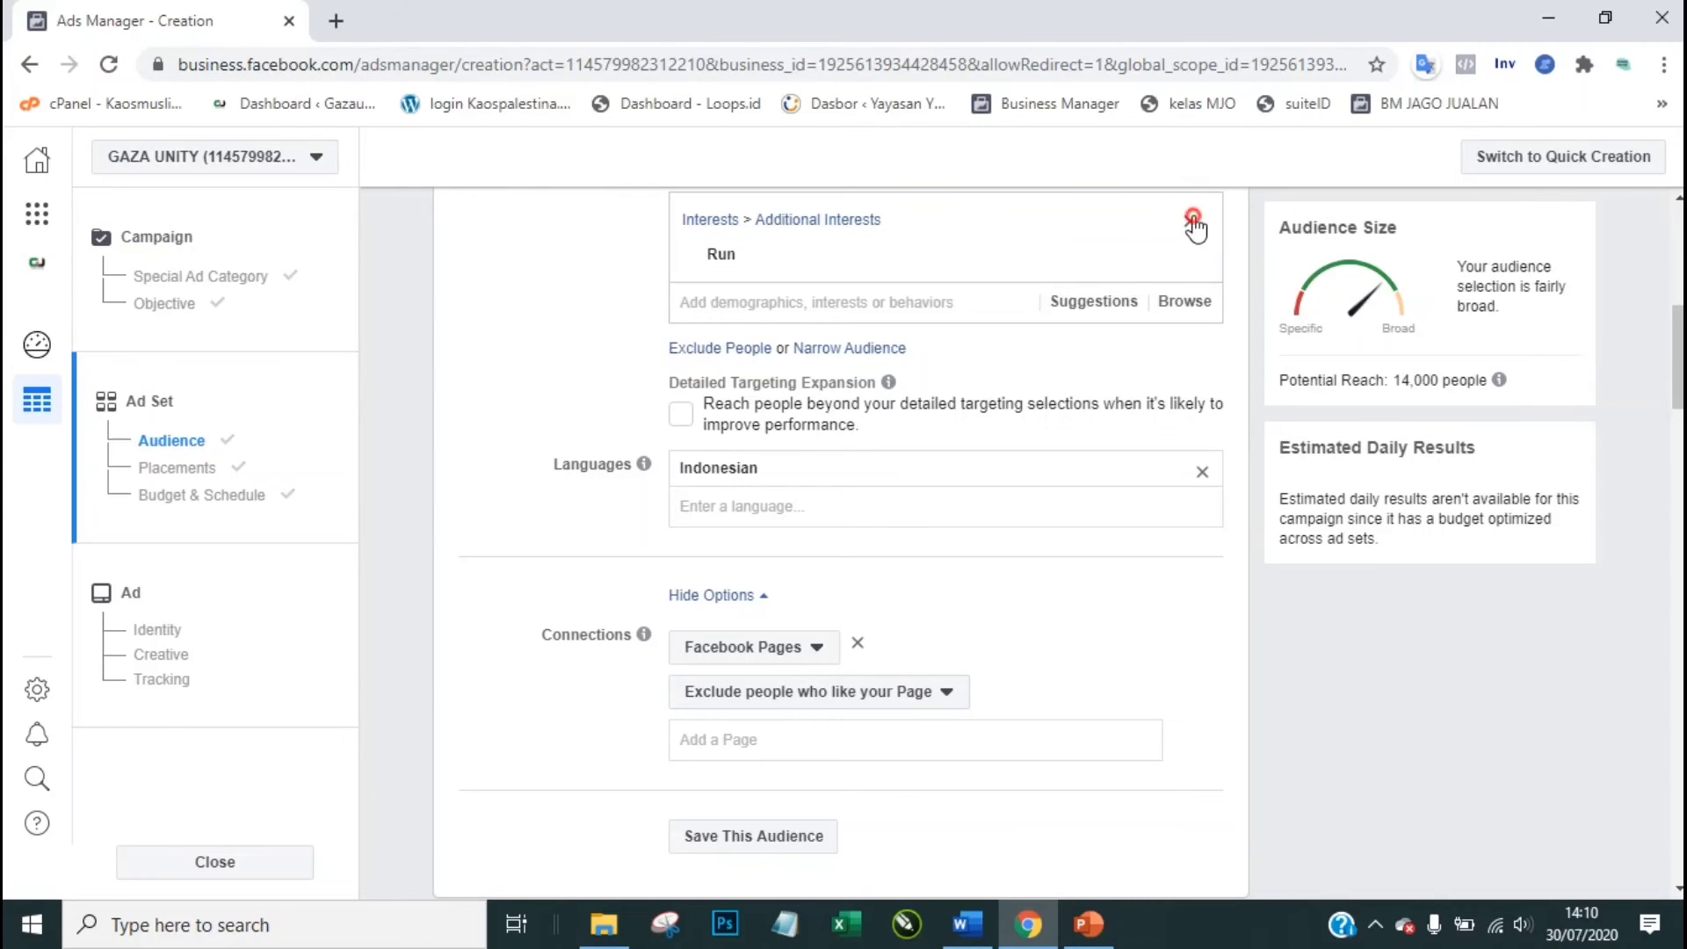
left_click(831, 262)
Step: Search the detailed targeting for "yoga" and add the Yoga interest under Fitness and wellness
left_click(799, 215)
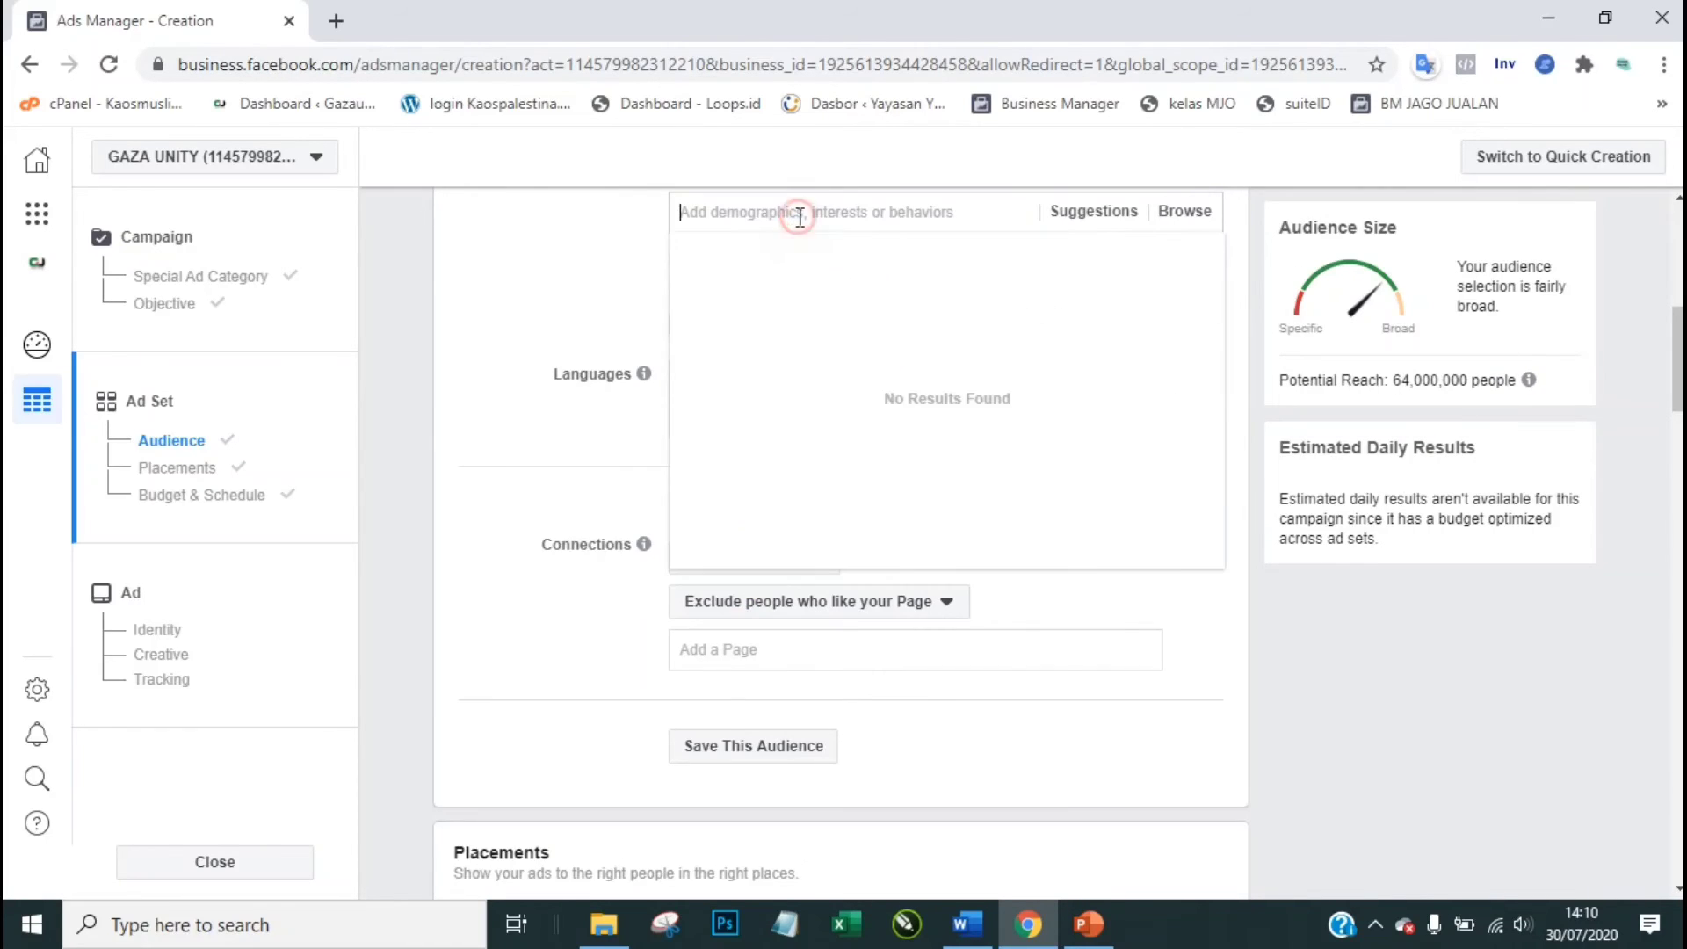
type("yoga")
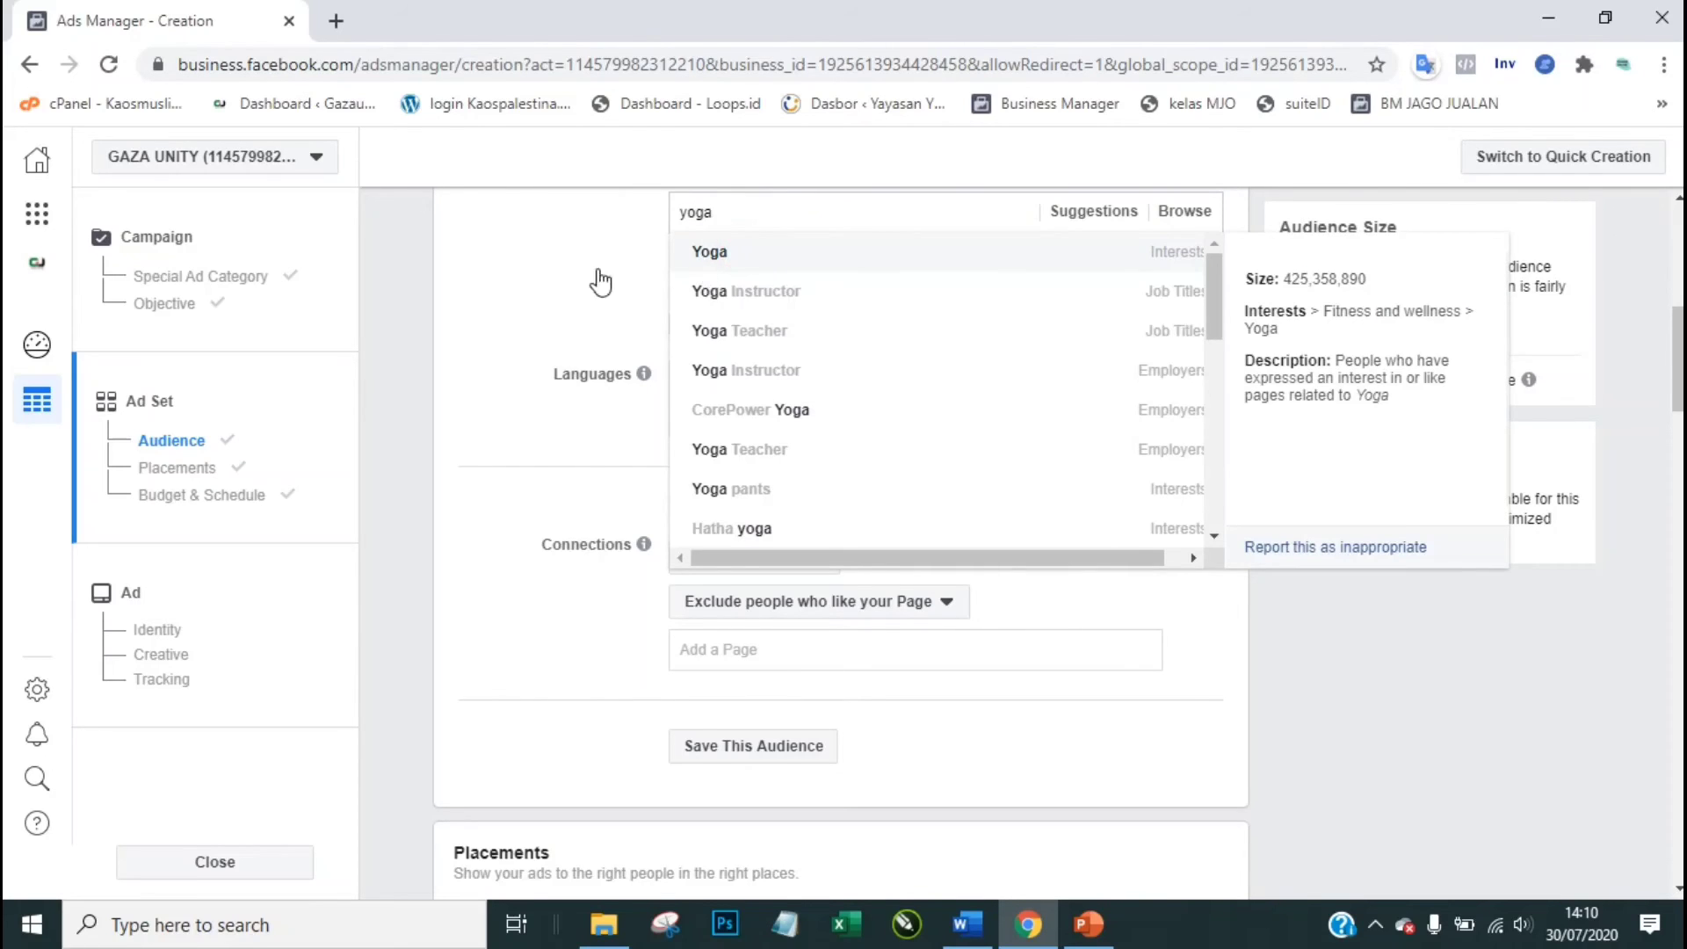
key("Return")
left_click(528, 521)
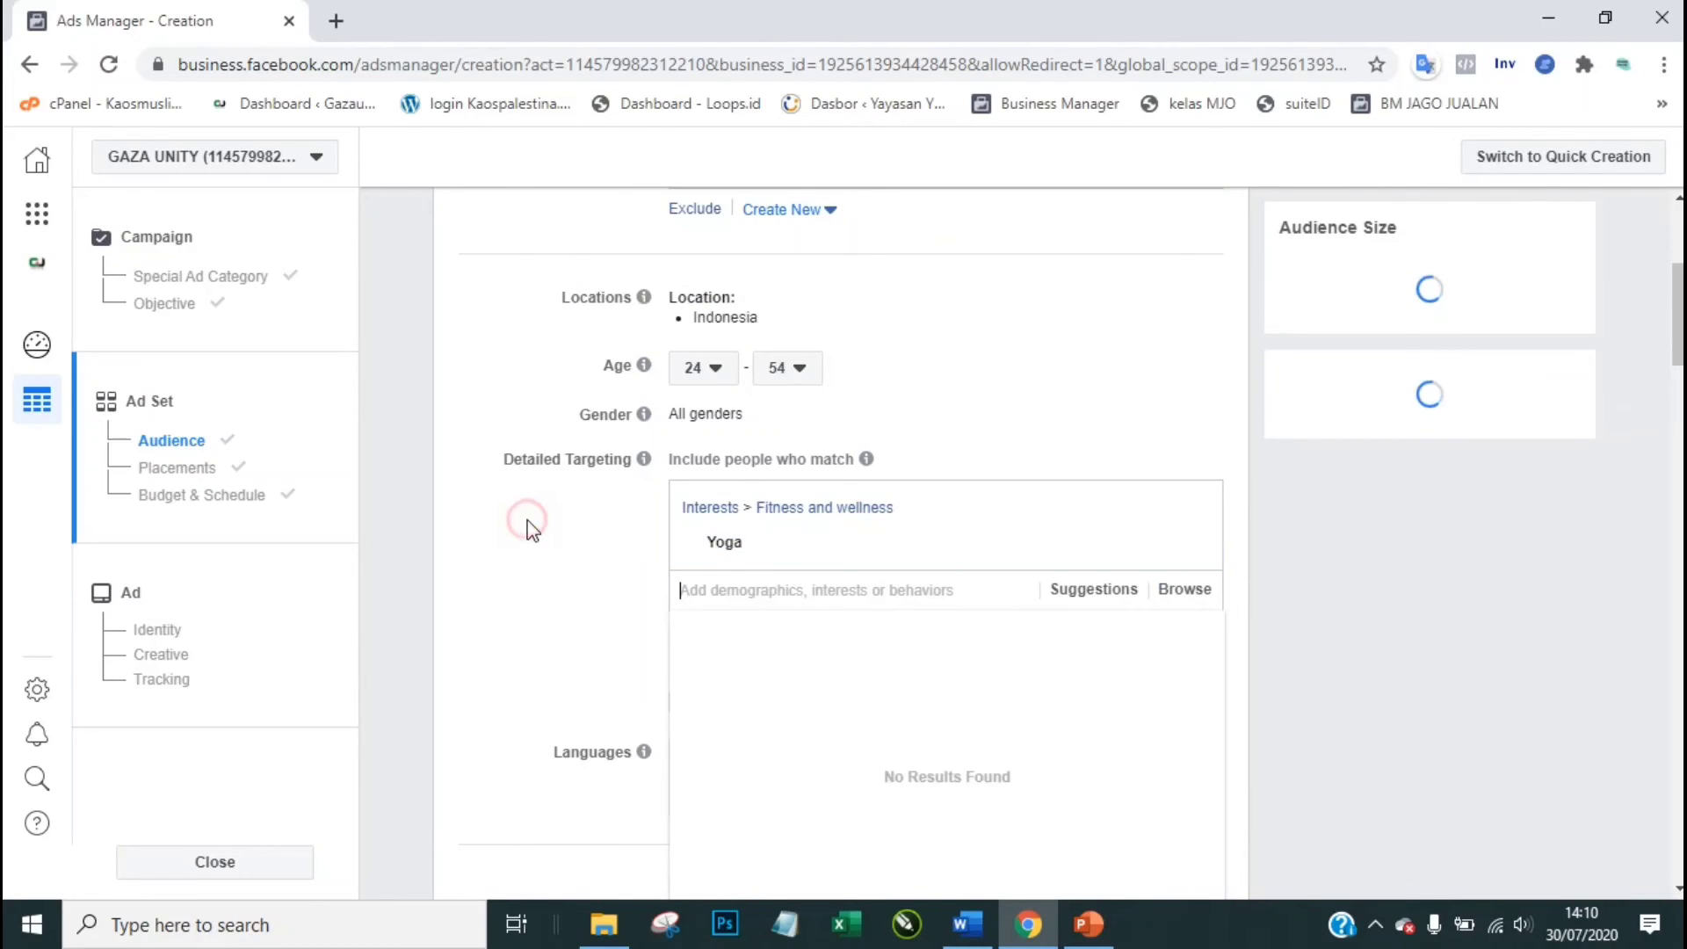
left_click(554, 580)
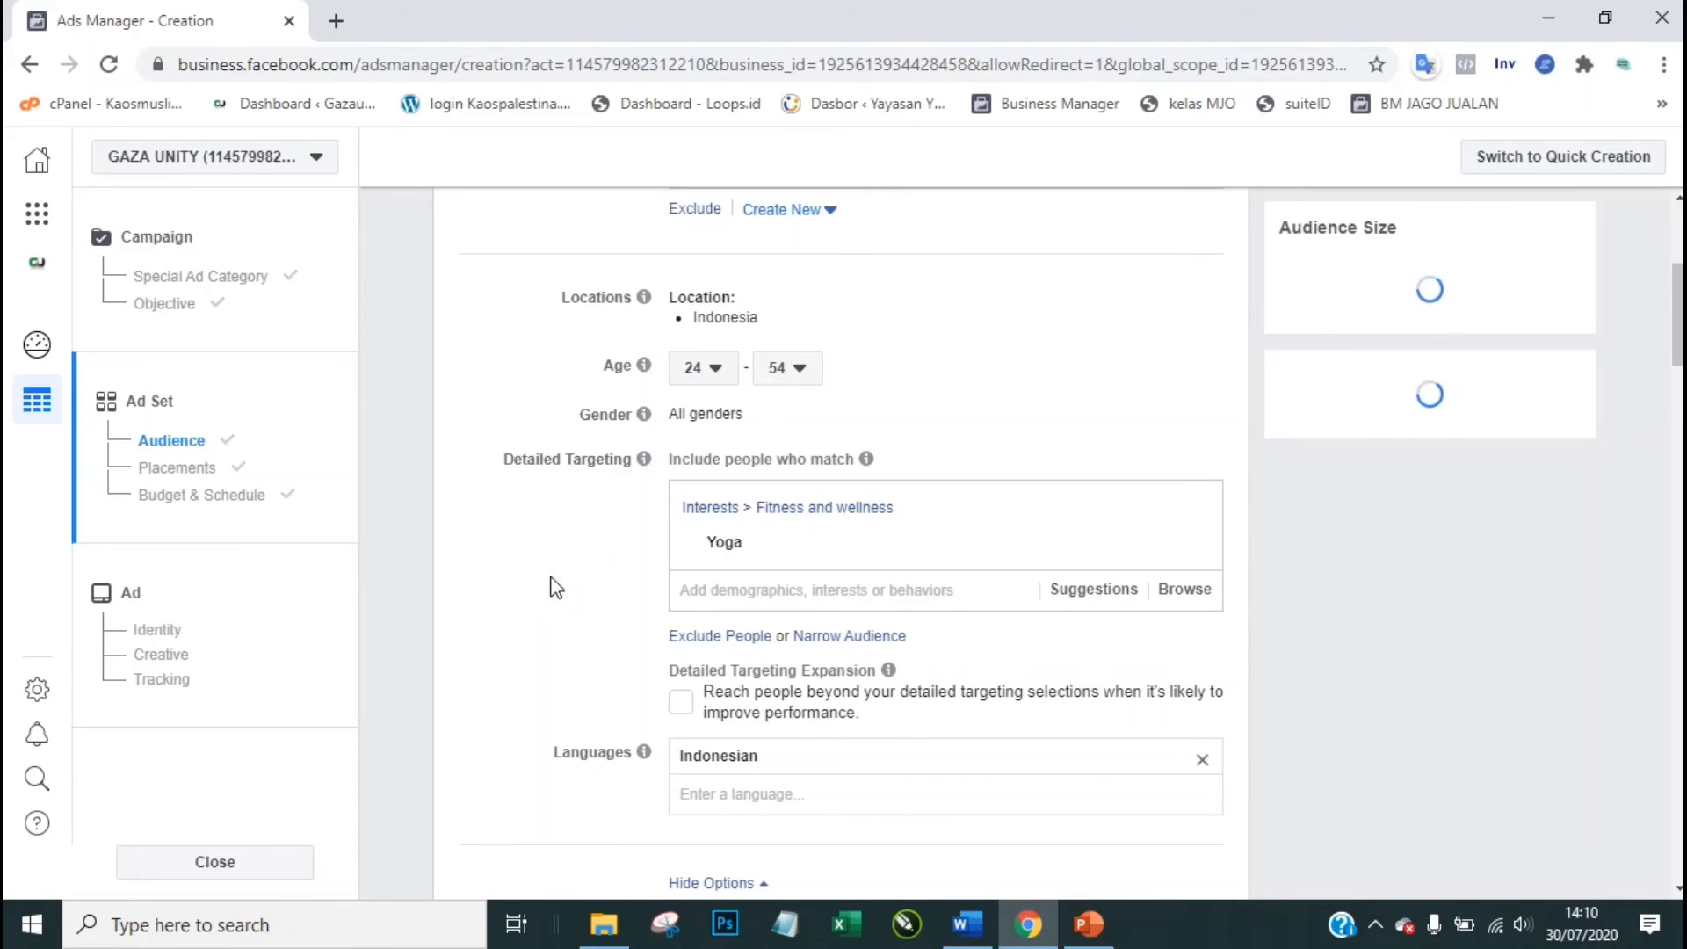
scroll(554, 587, "down", 2)
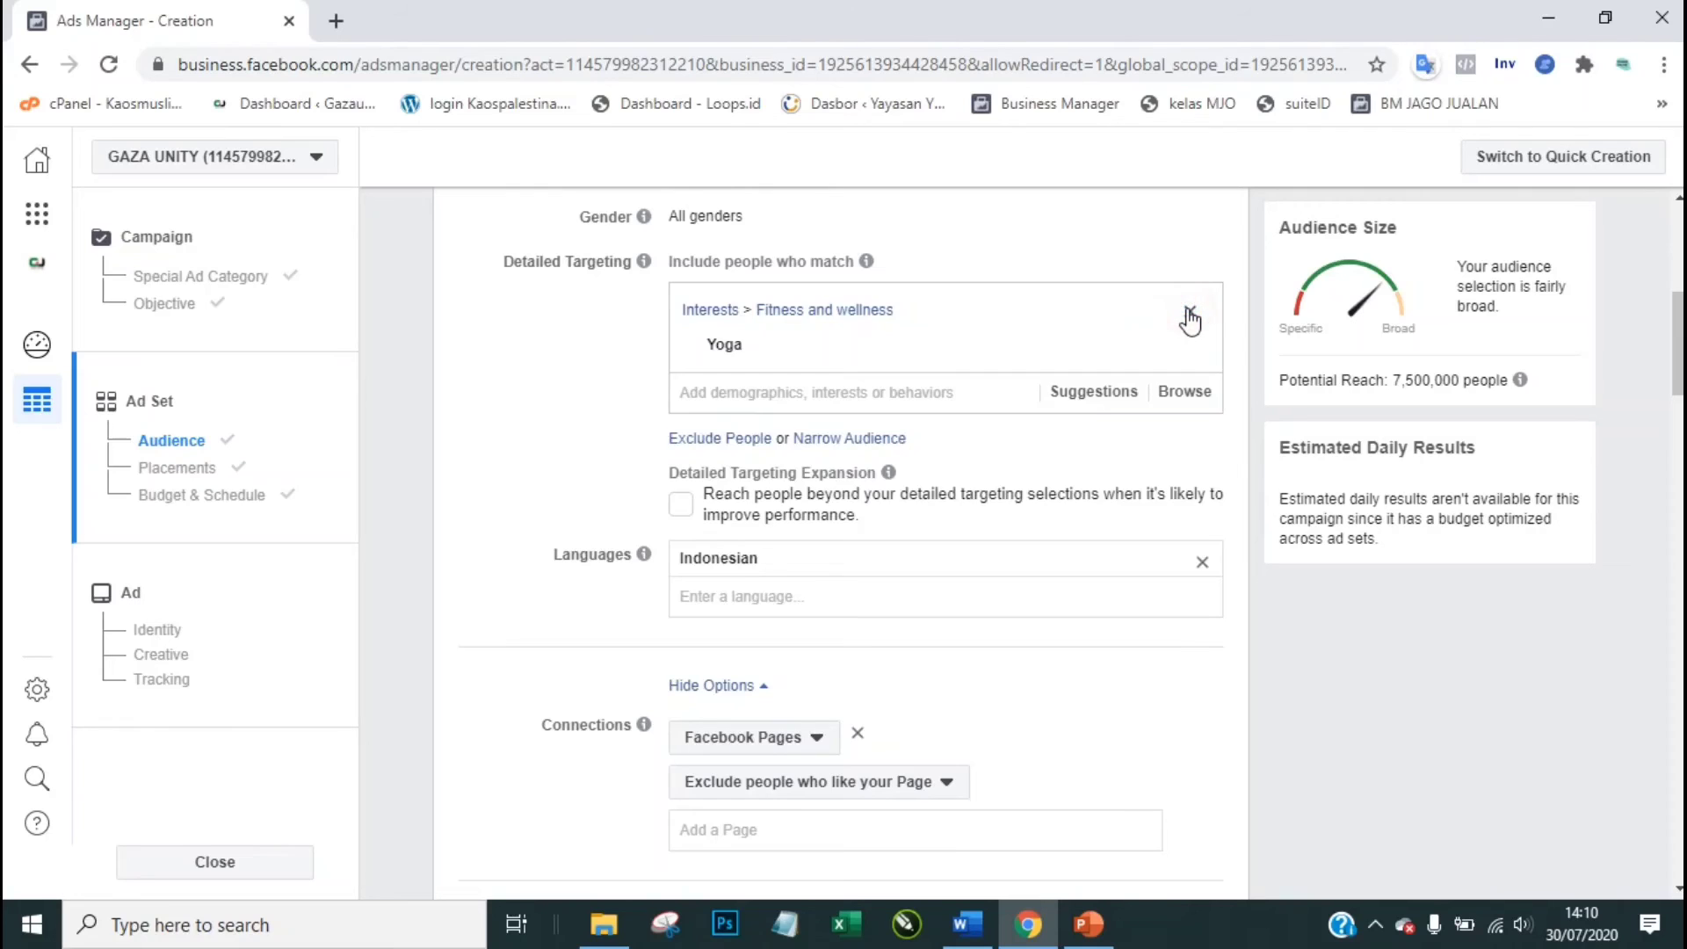
Step: Remove the Yoga interest, point out Tekhnologi on the PowerPoint slide and return to Ads Manager
left_click(1190, 316)
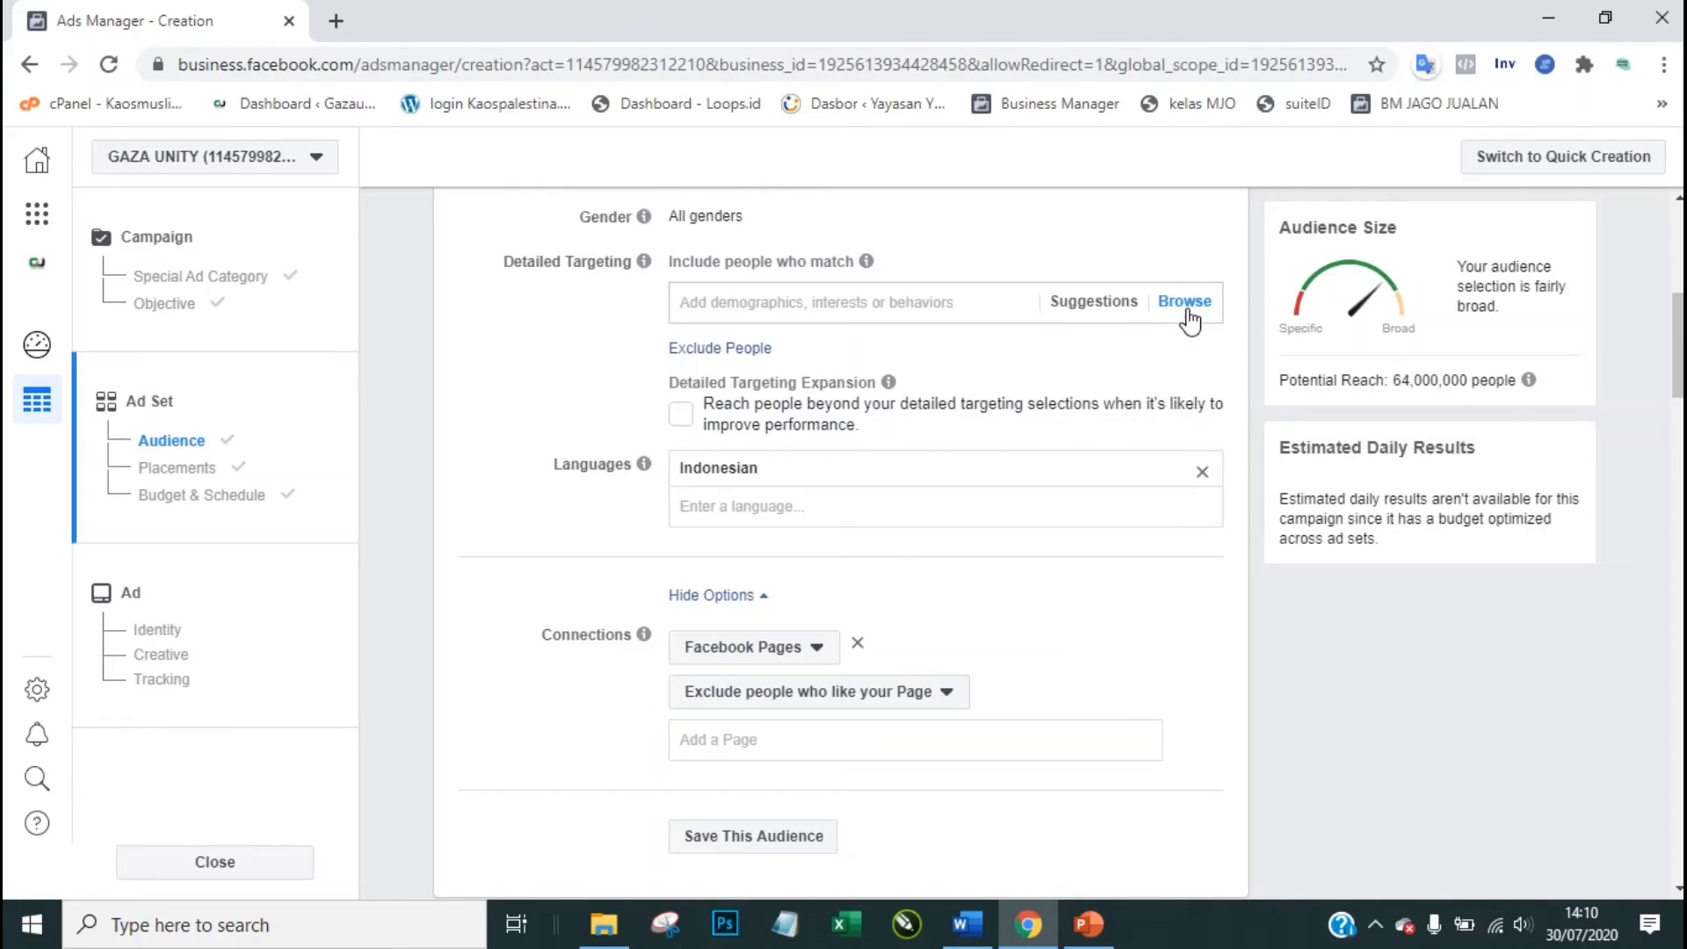
left_click(1088, 924)
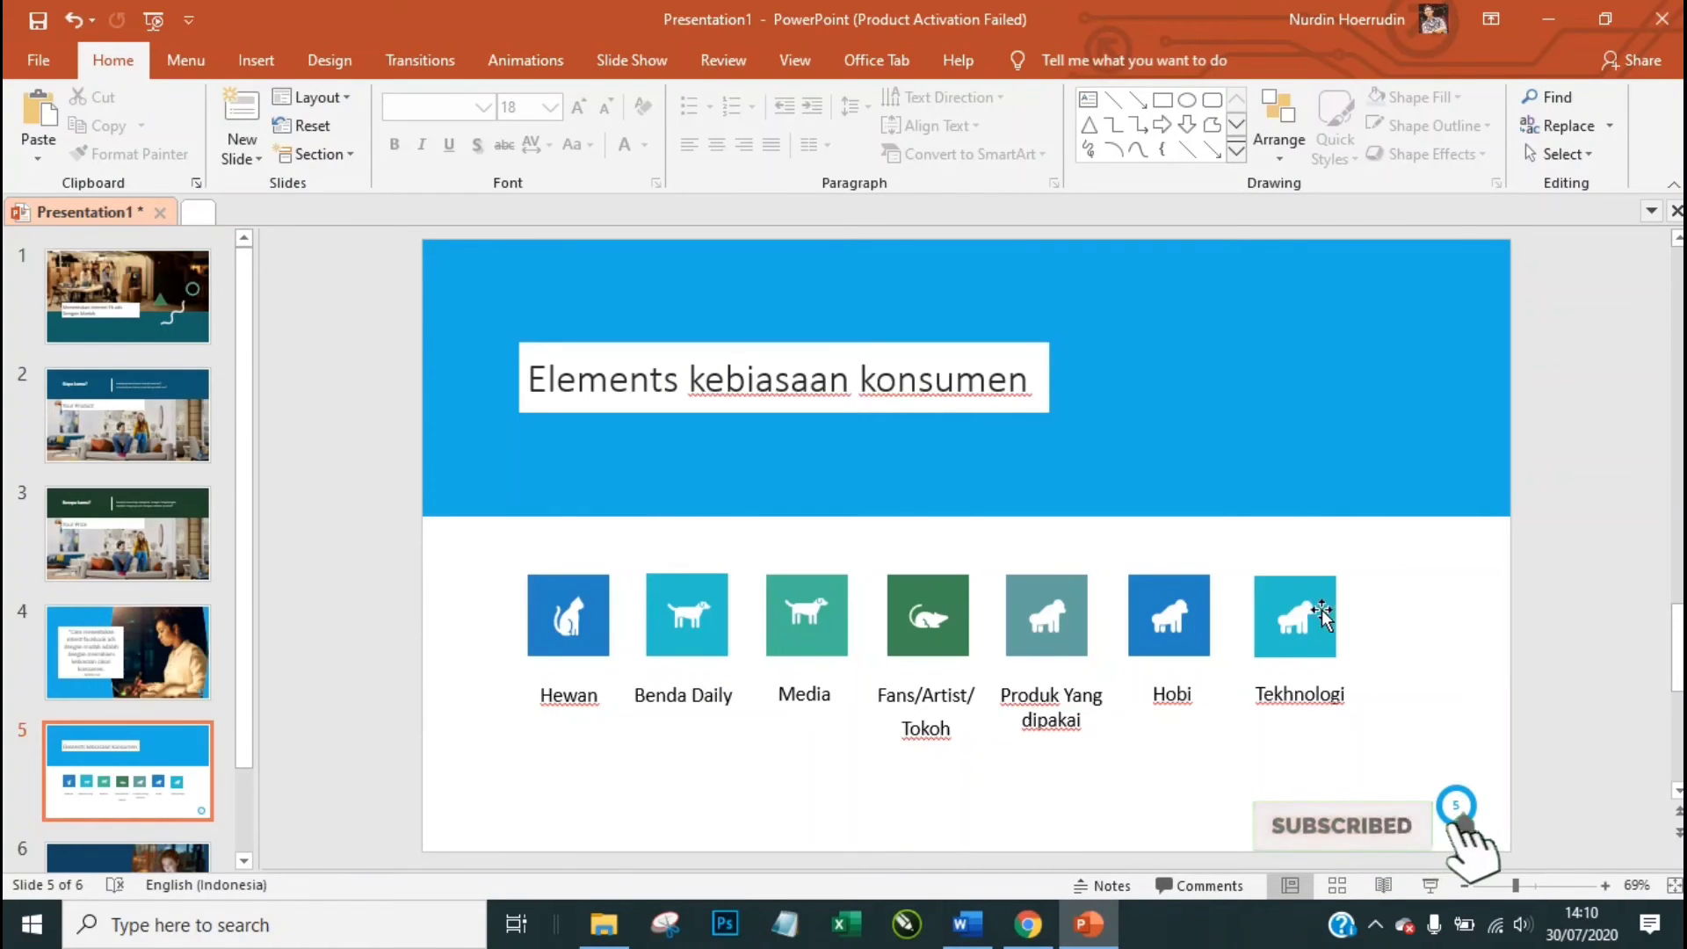
left_click(1030, 925)
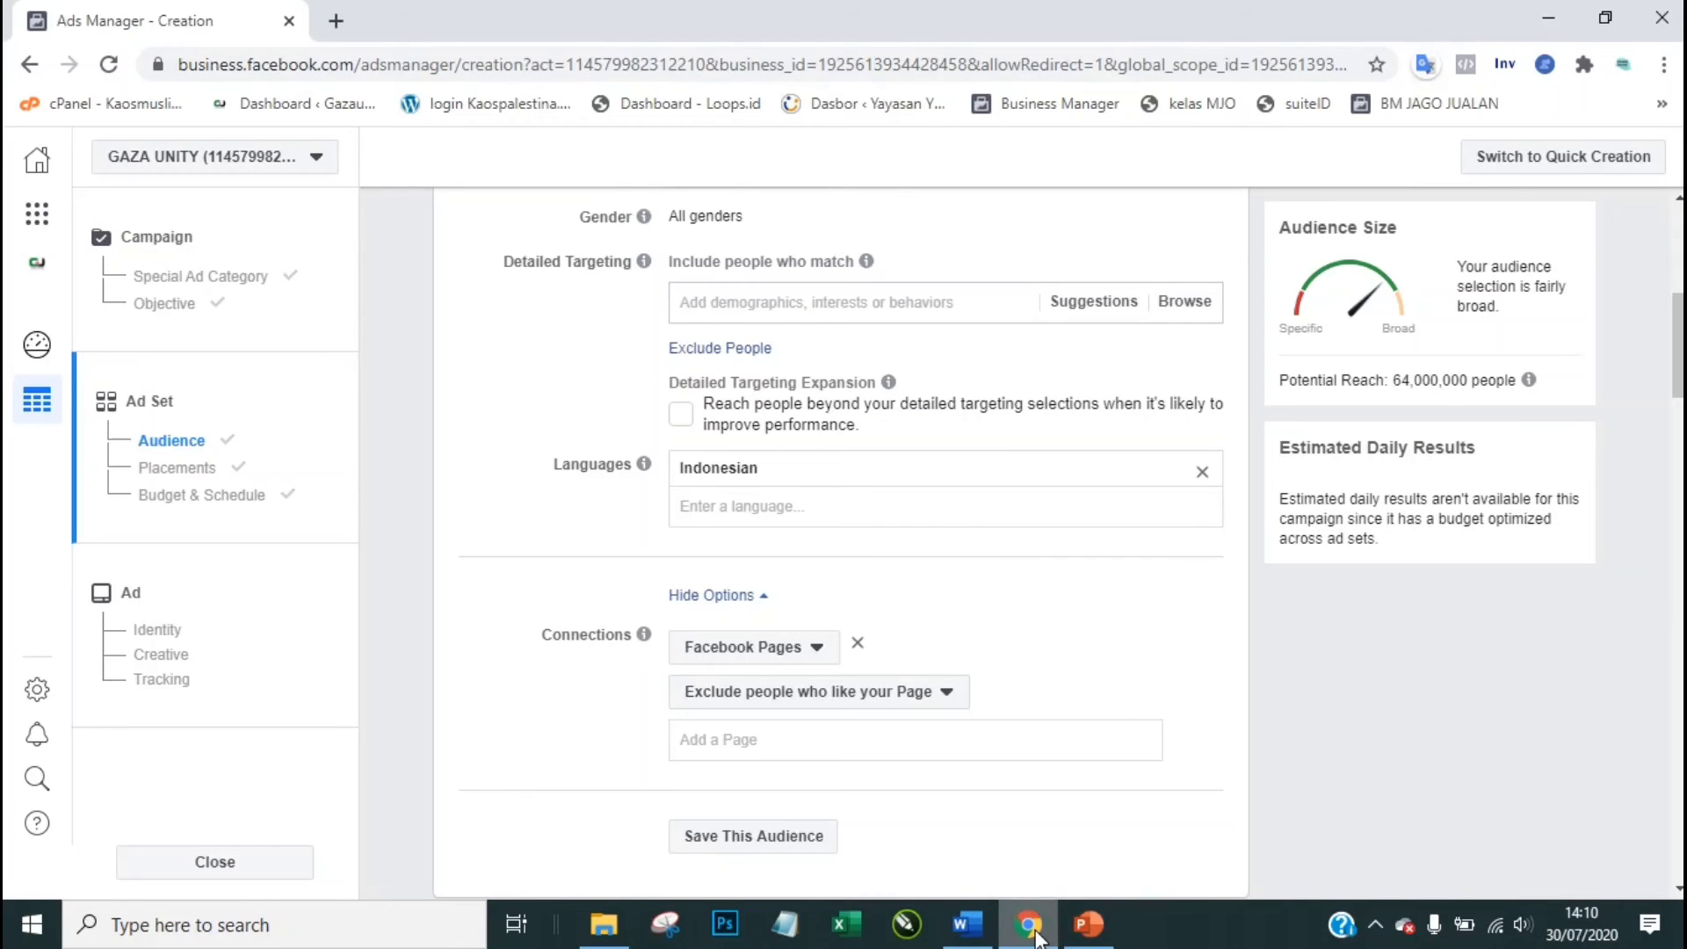
Step: Search the detailed targeting for "shopee", add the Shopee interest and remove it again
left_click(816, 302)
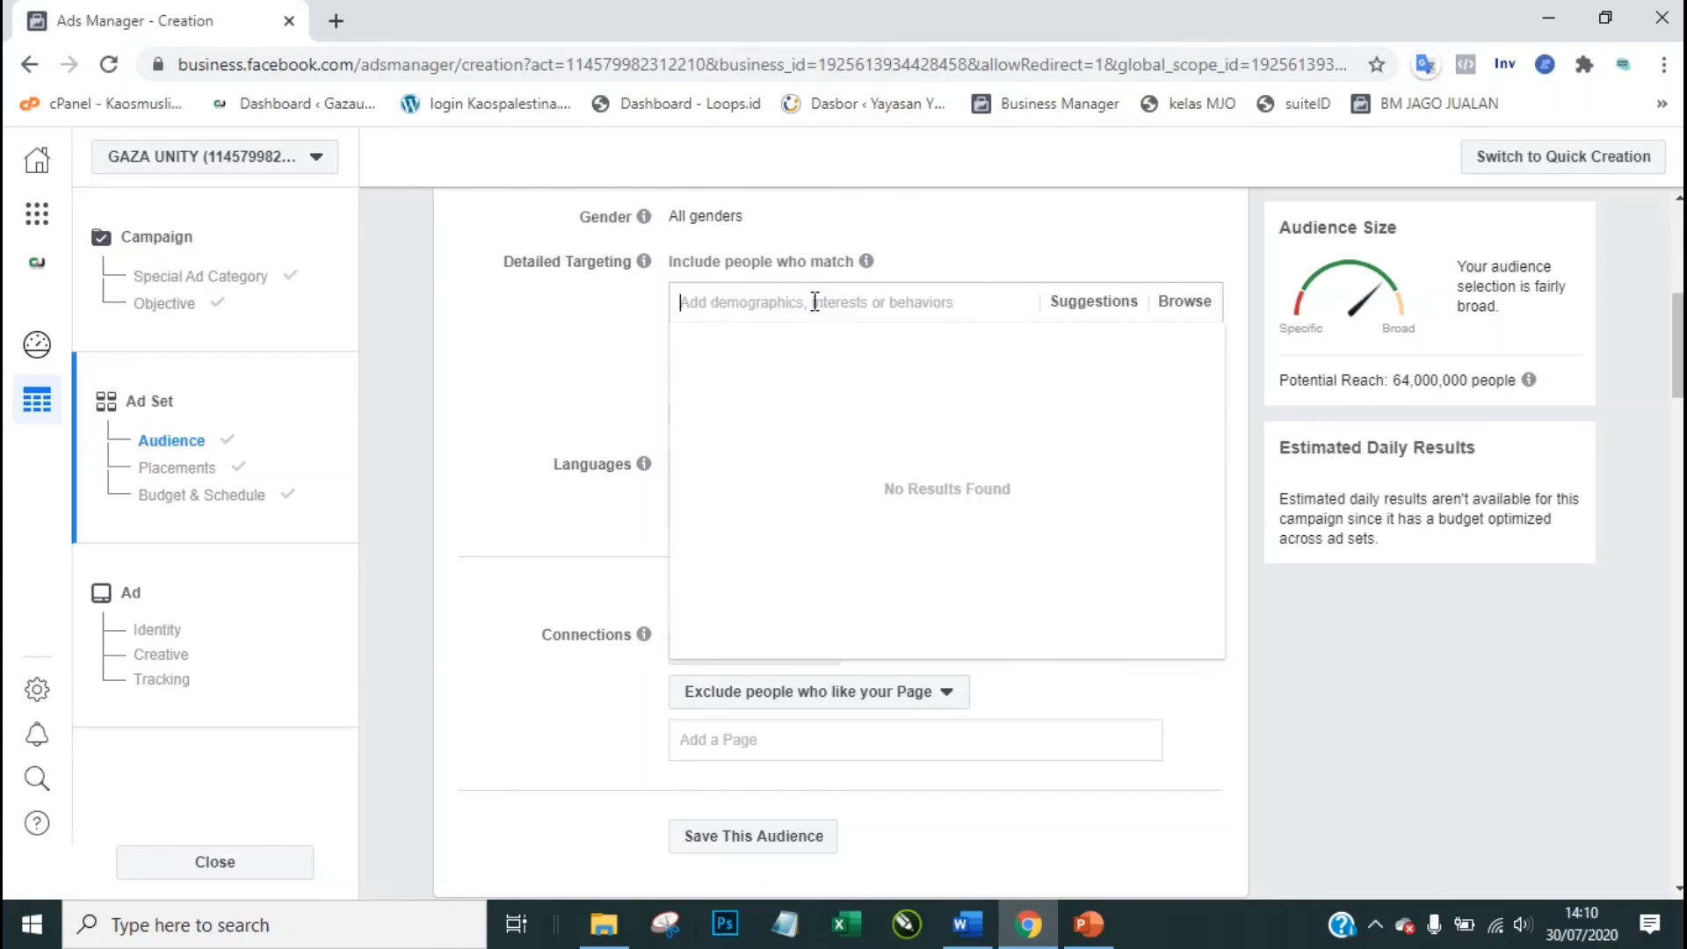
type("shopee")
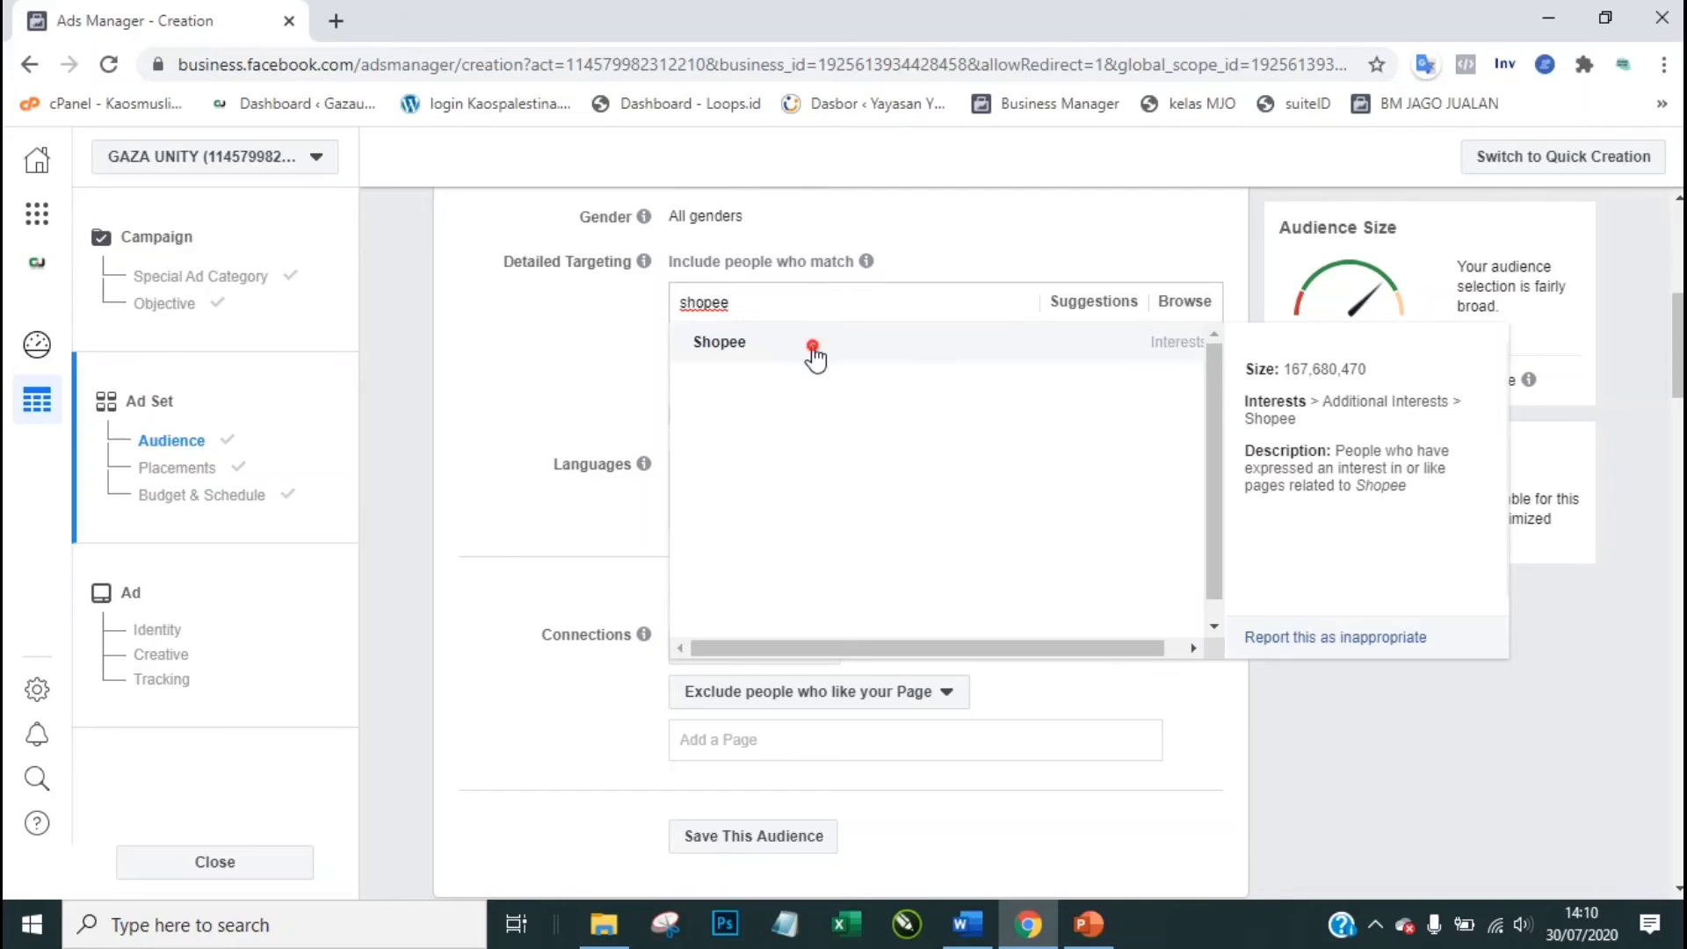
left_click(813, 348)
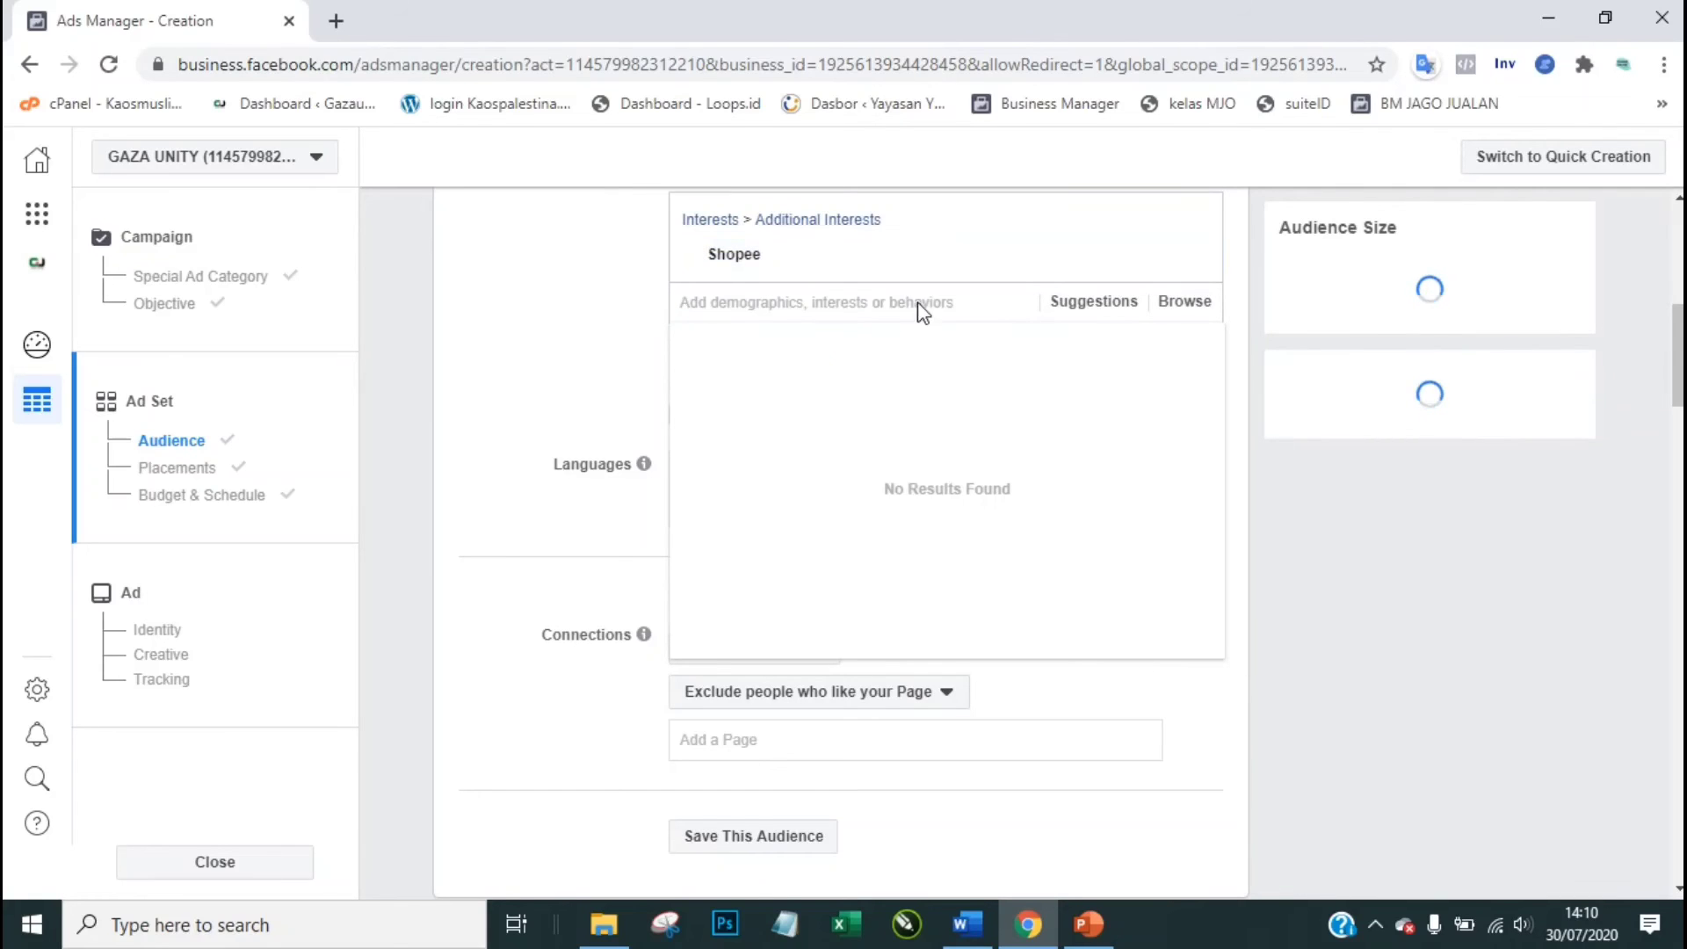
mouse_move(1197, 243)
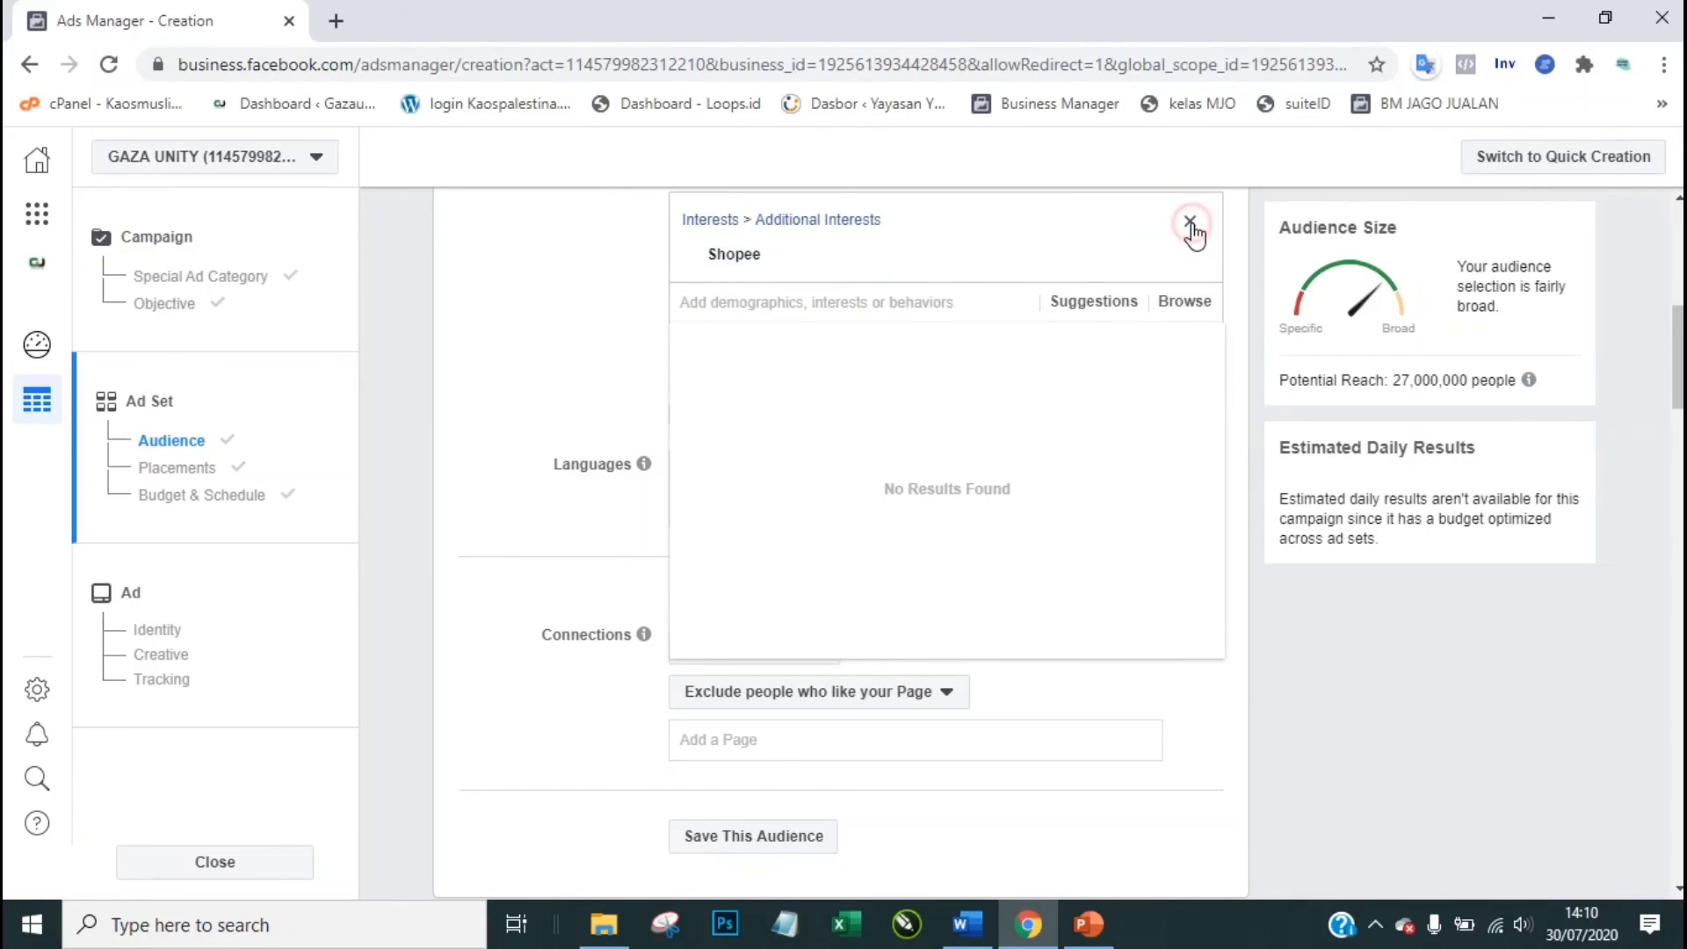
left_click(1193, 251)
Step: Search the detailed targeting for "facebook" and add the Facebook interest
left_click(837, 214)
type("facebook")
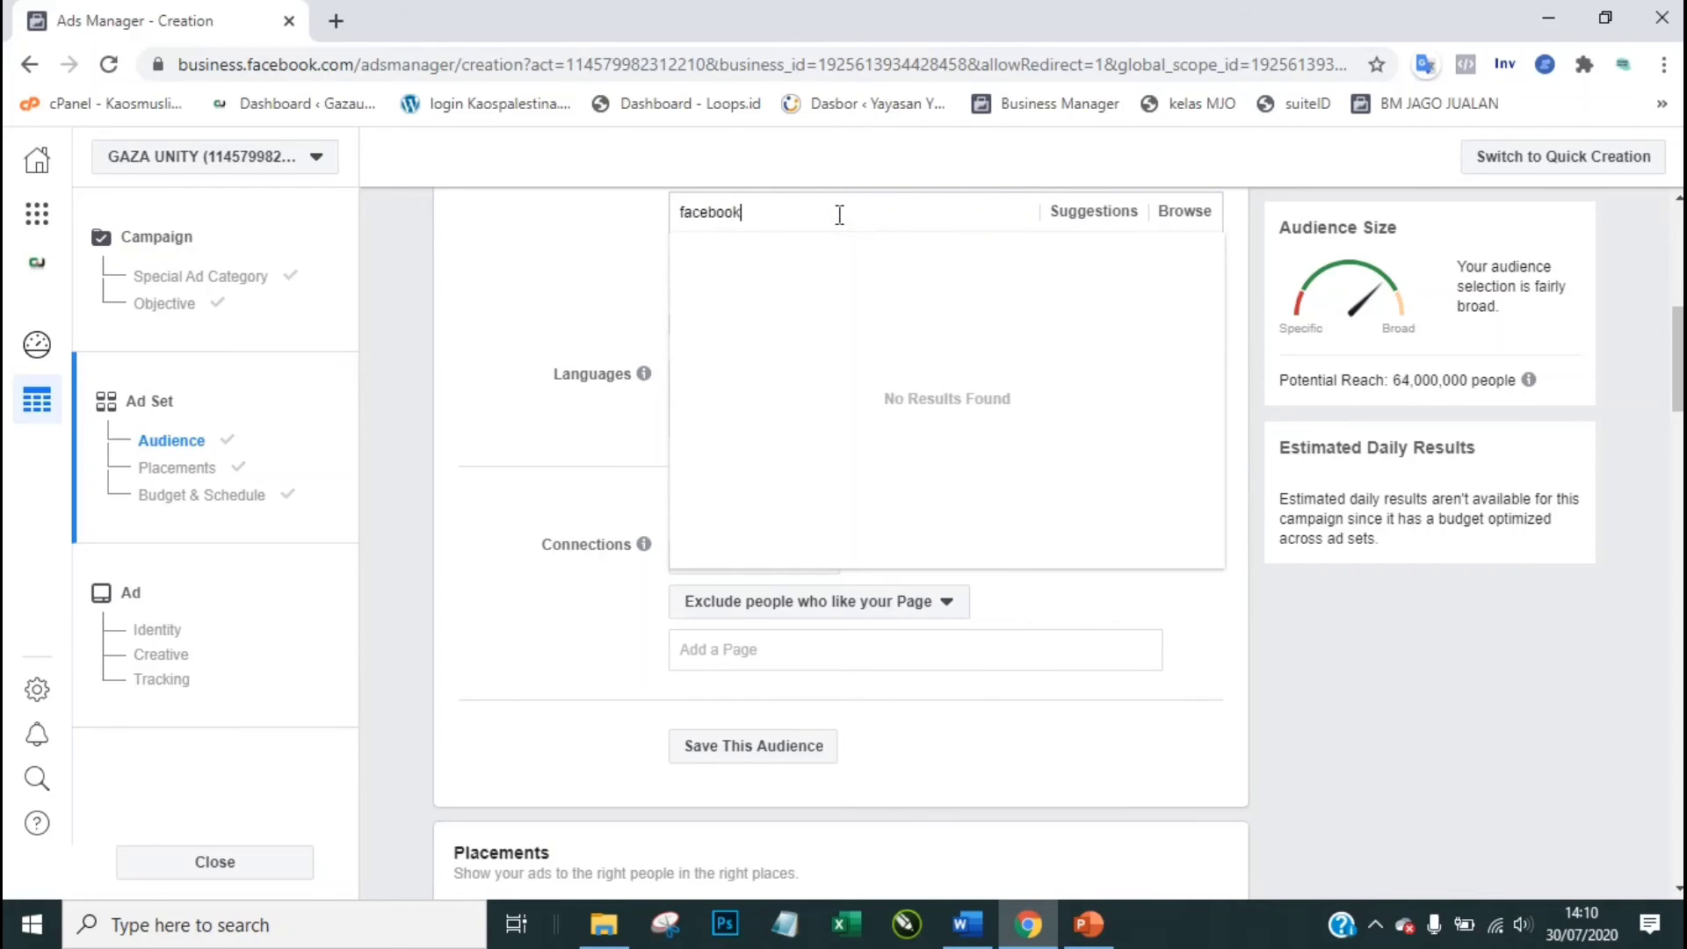
left_click(745, 253)
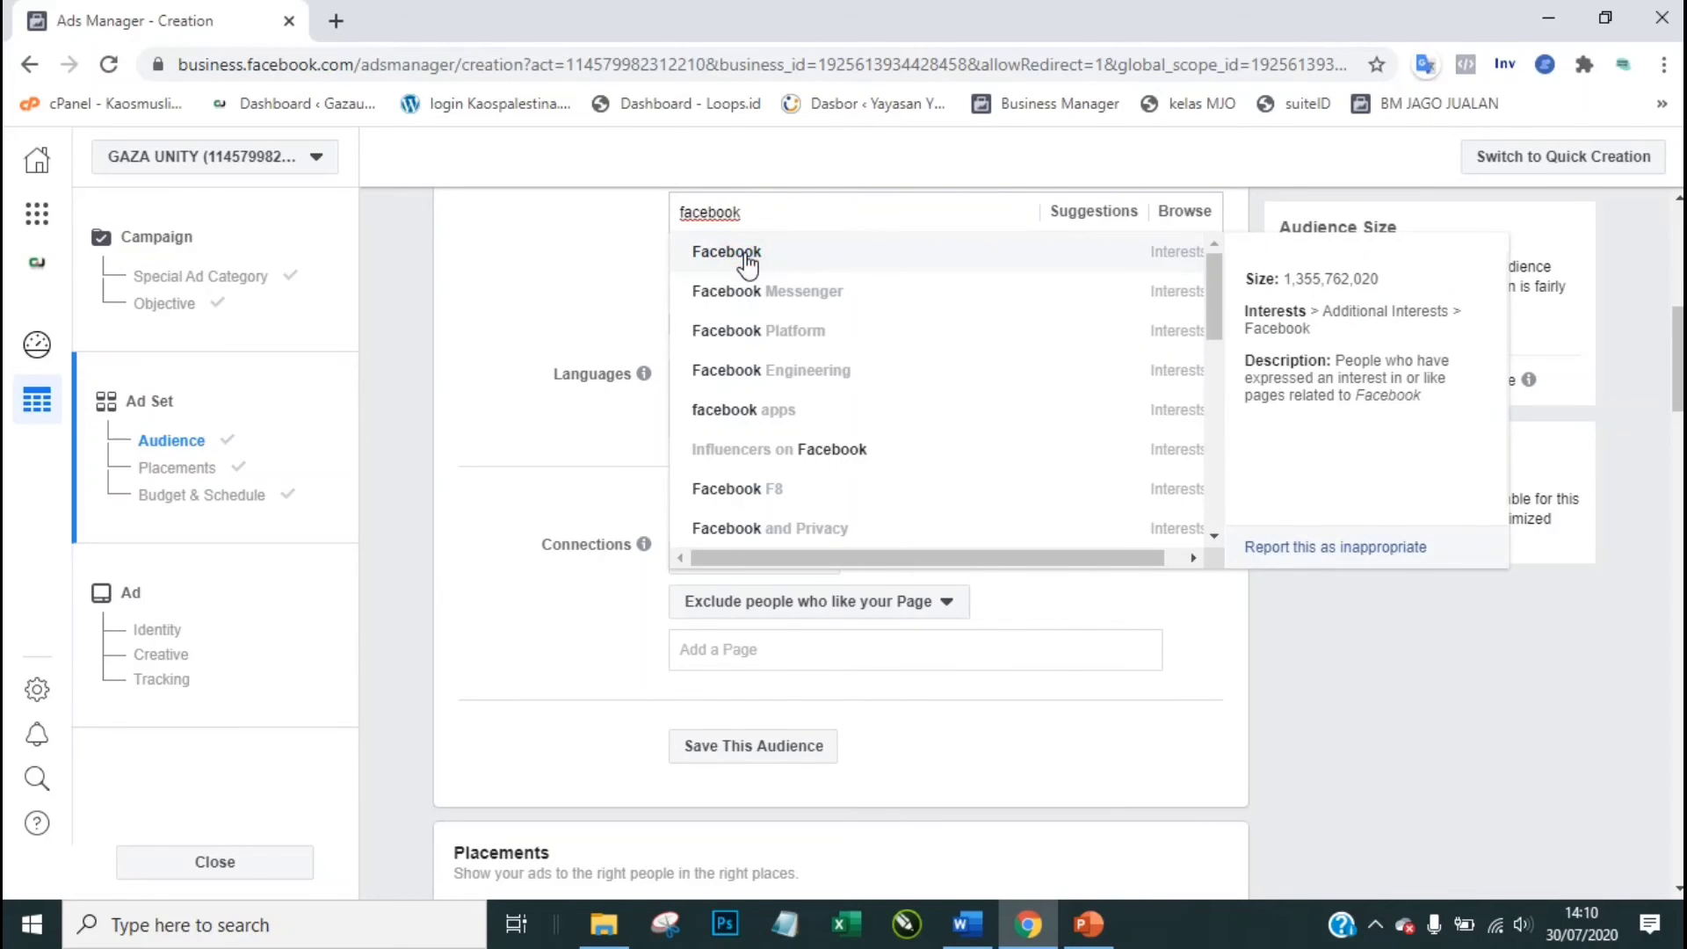
left_click(551, 258)
left_click(570, 578)
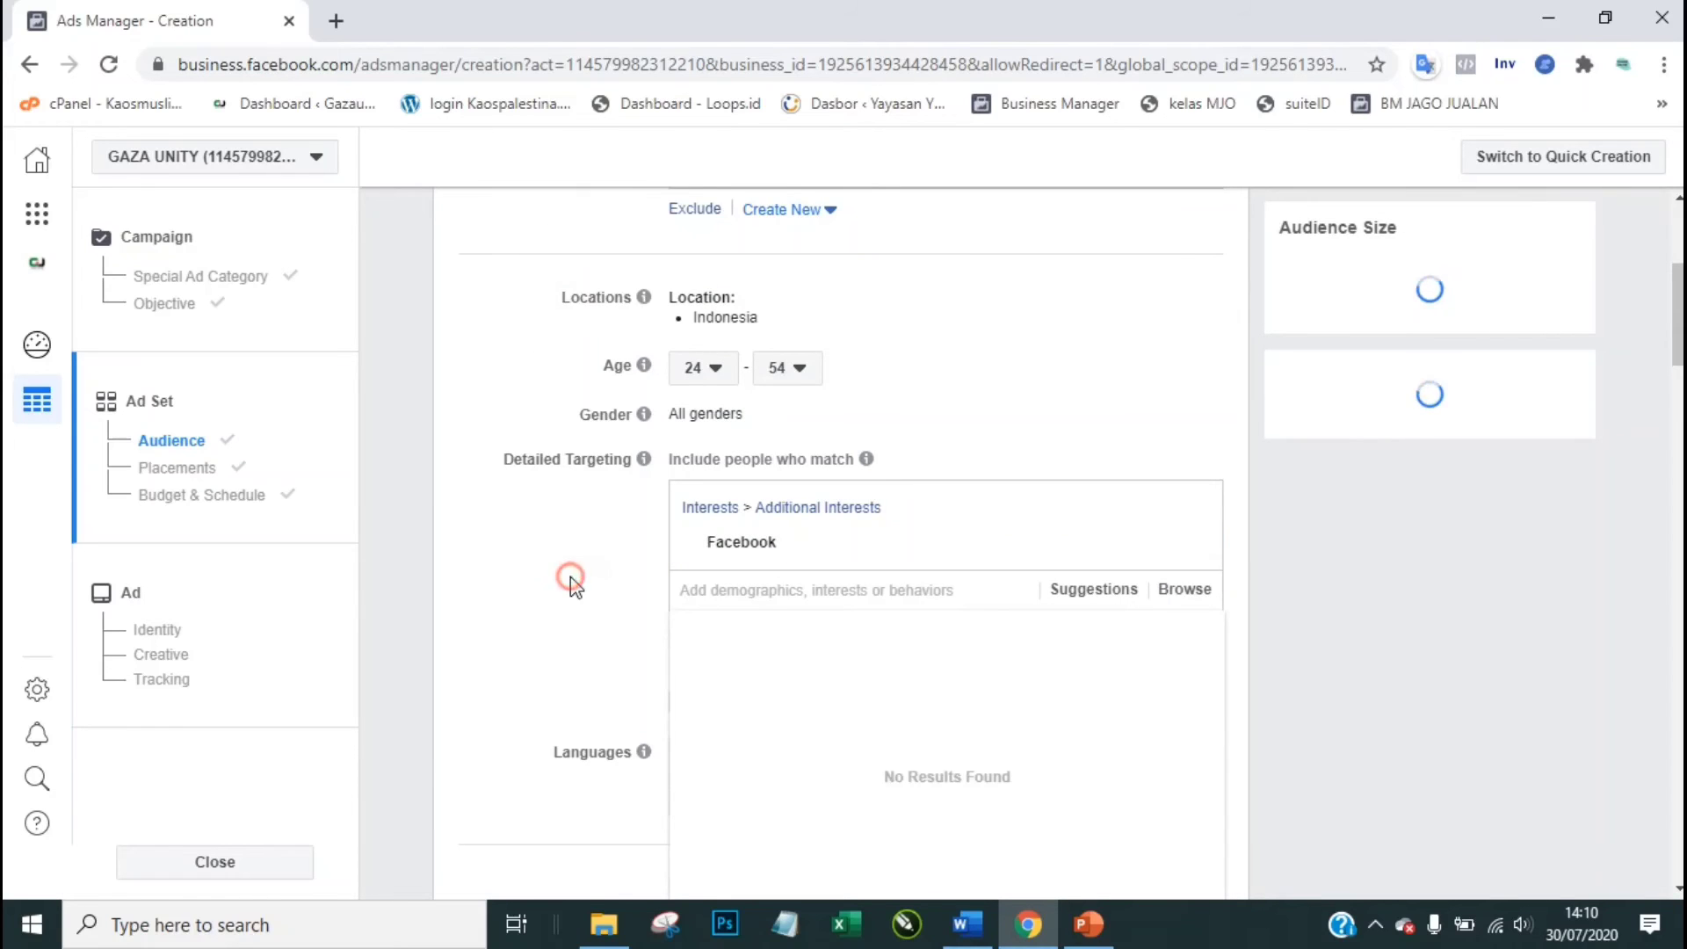
scroll(571, 580, "down", 2)
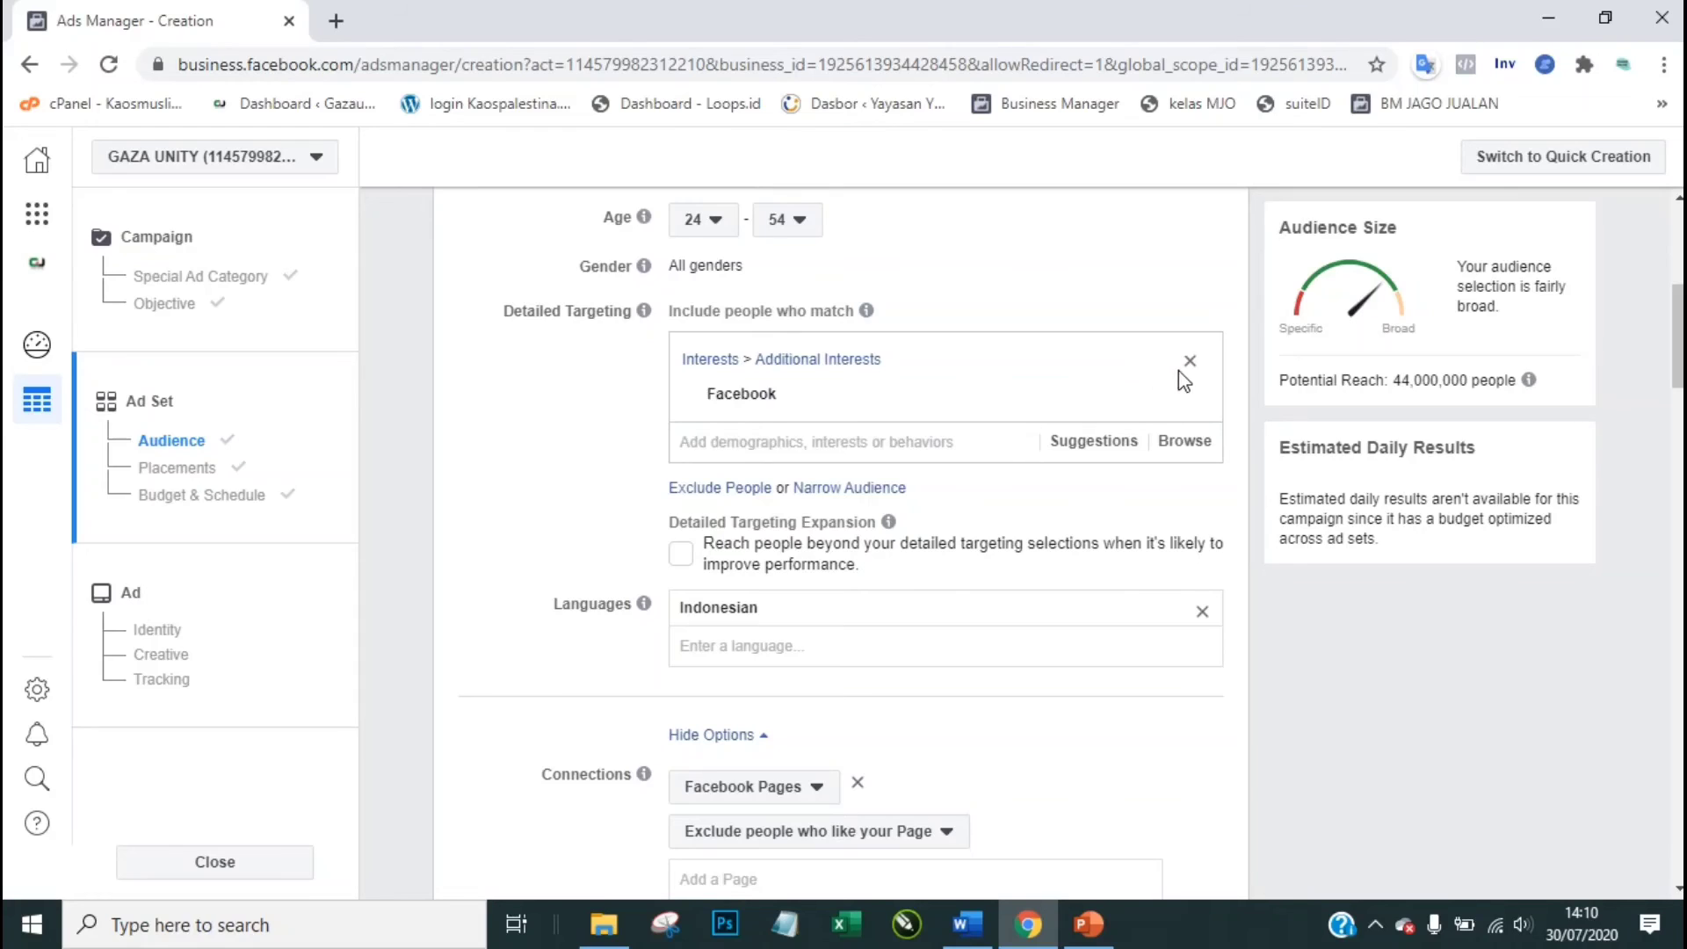
Step: Remove the Facebook interest, search the detailed targeting for "instagram" and add the Instagram interest
left_click(1190, 363)
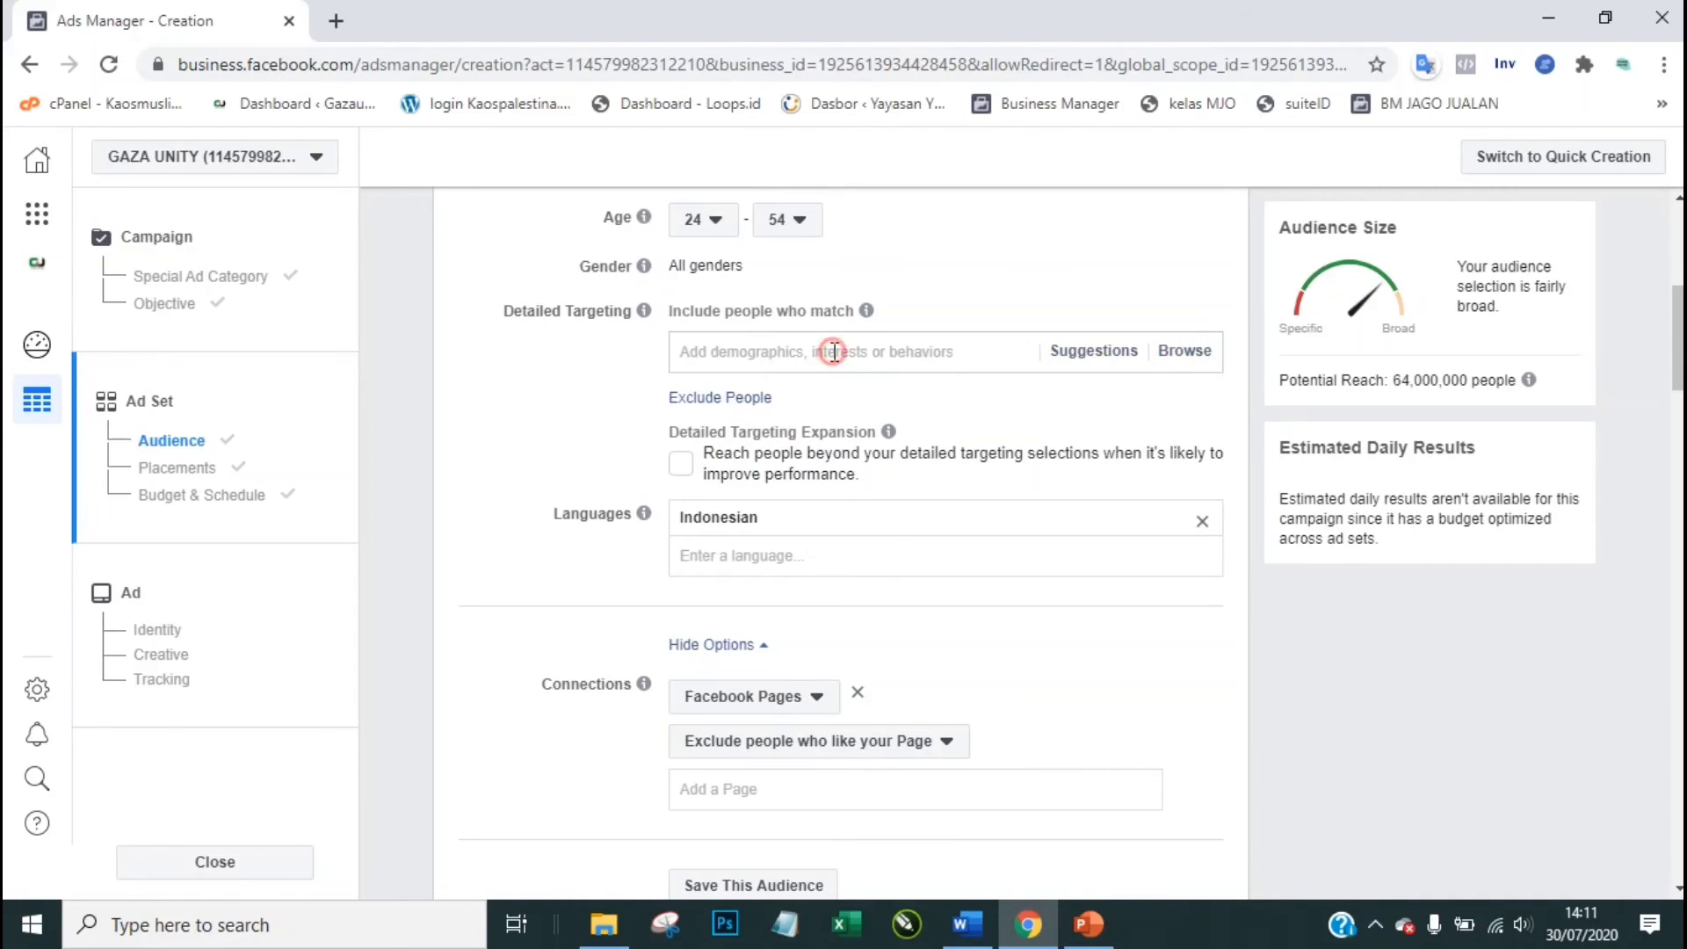
left_click(833, 351)
type("ins")
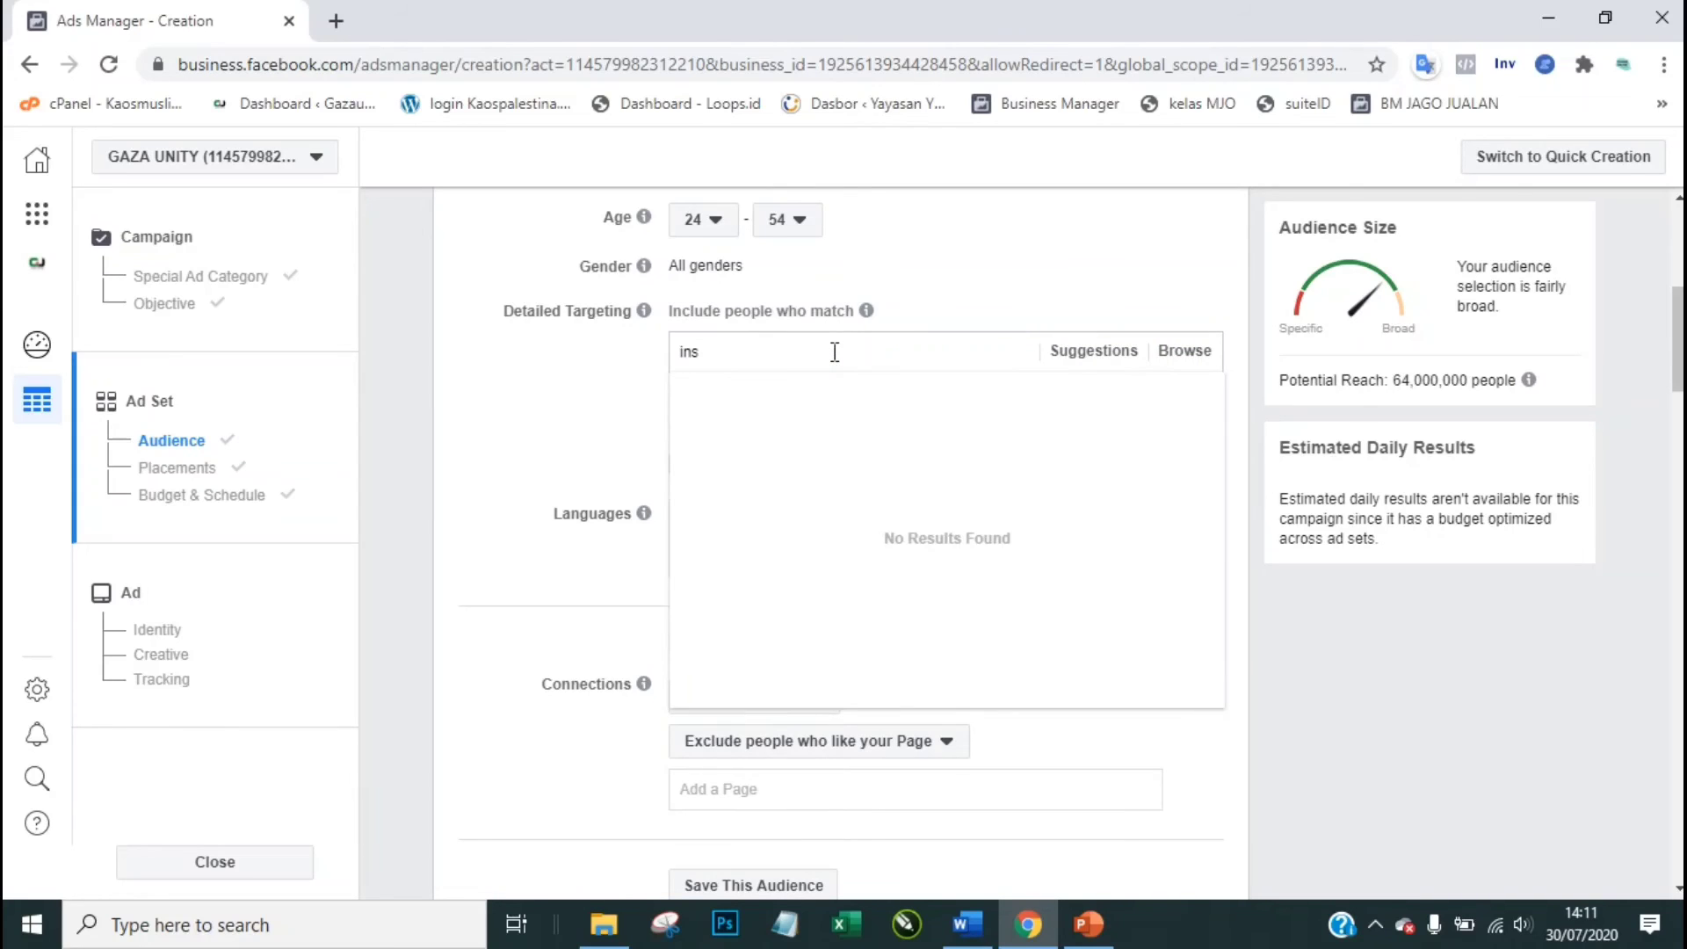
type("tagram")
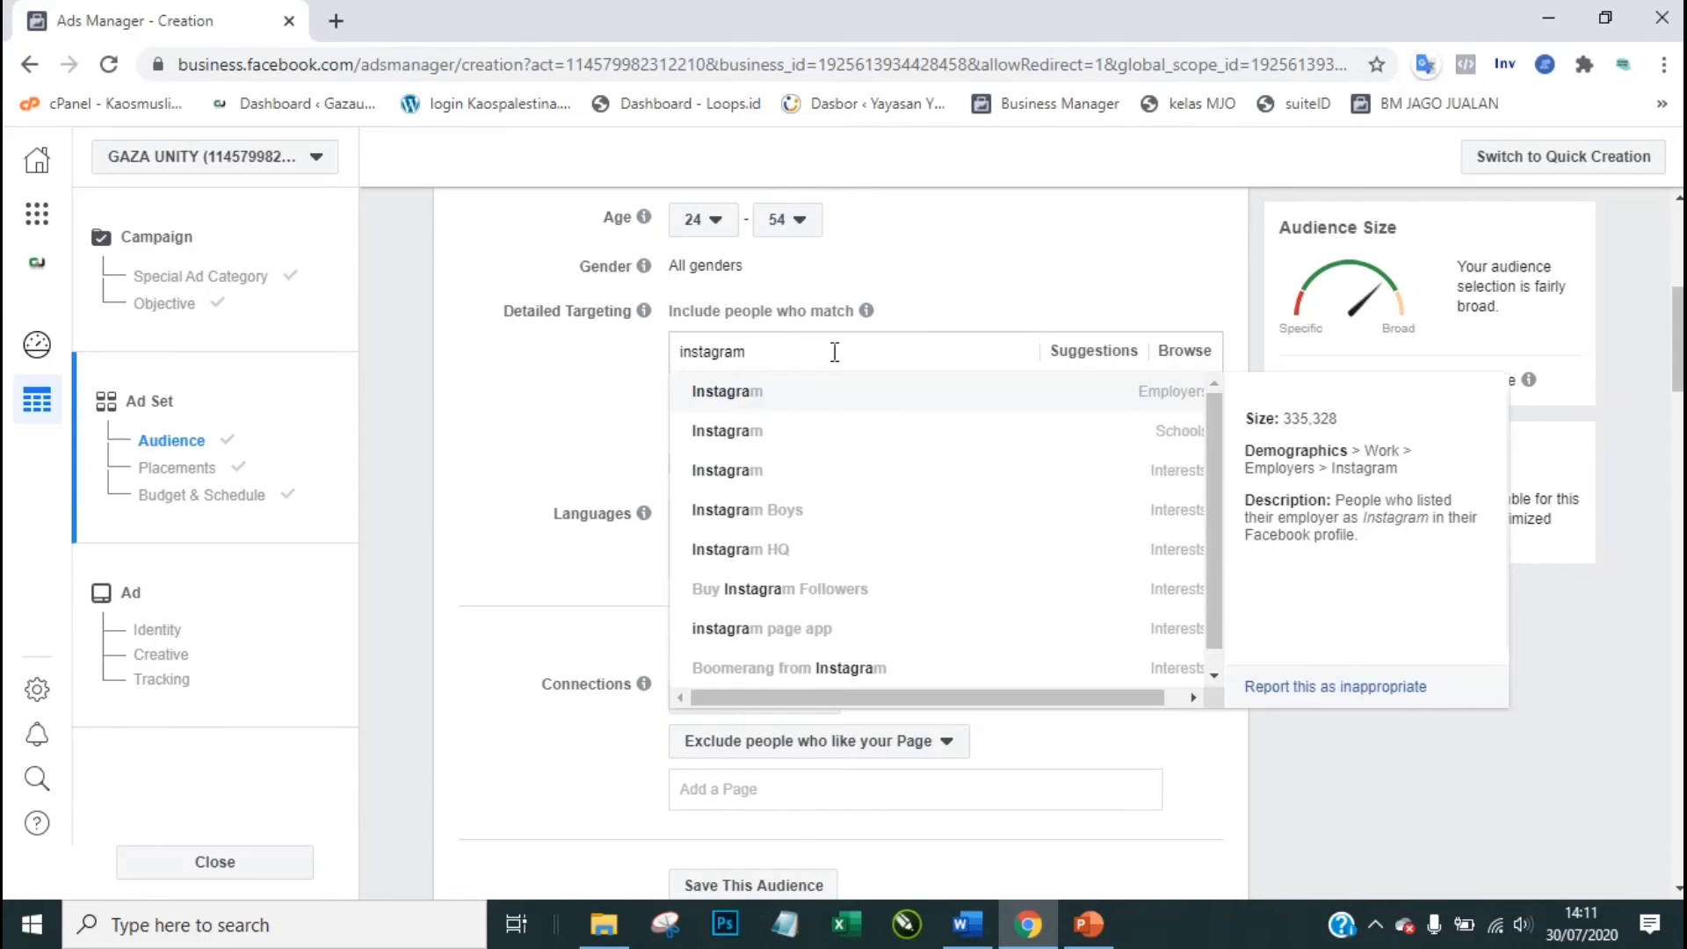
left_click(756, 479)
left_click(618, 410)
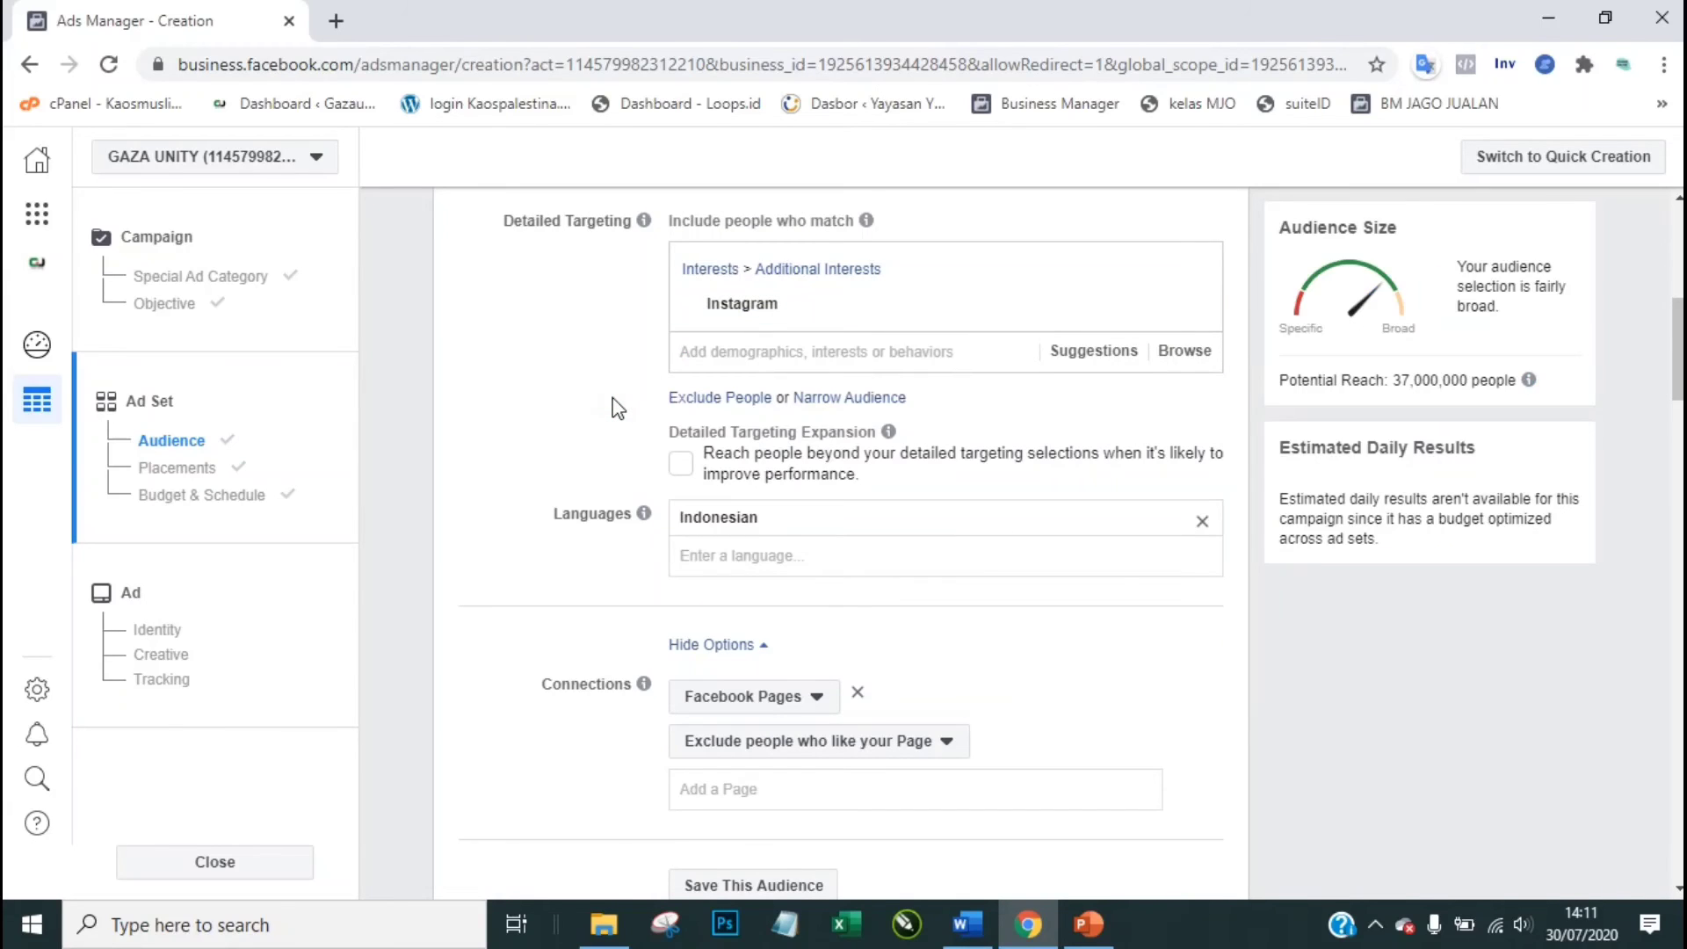
Step: Switch to PowerPoint, show slide 6, "Making Great Your ads", and return to Ads Manager
left_click(1088, 933)
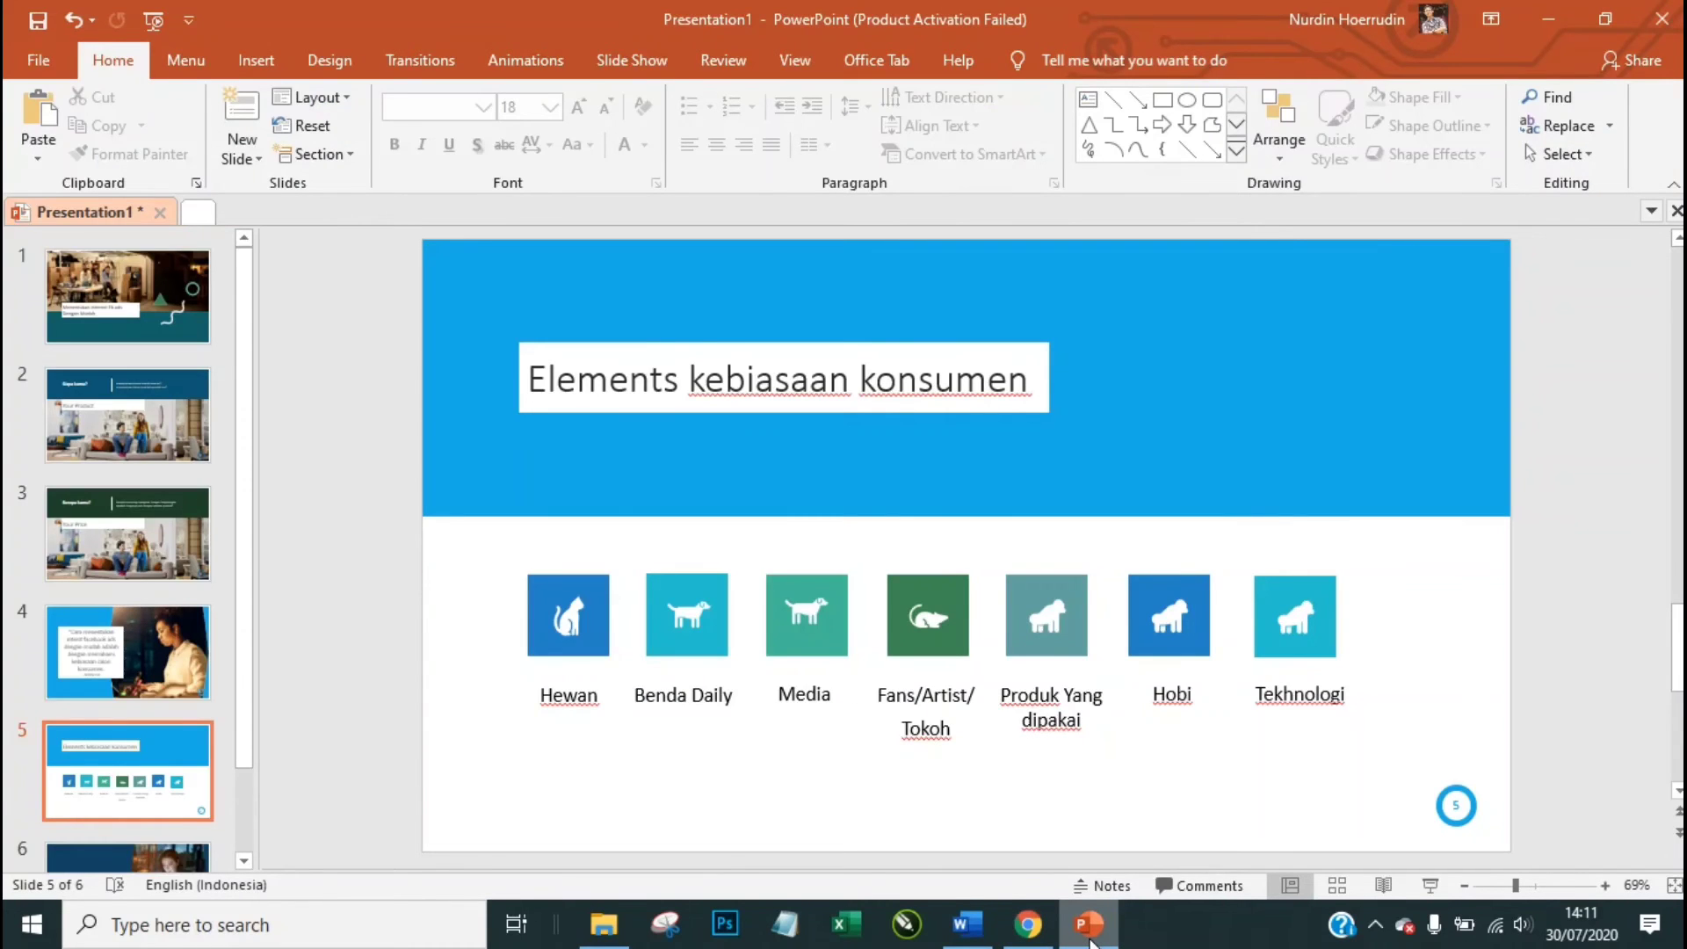
left_click(1090, 933)
left_click(1090, 933)
left_click(92, 768)
key("Down")
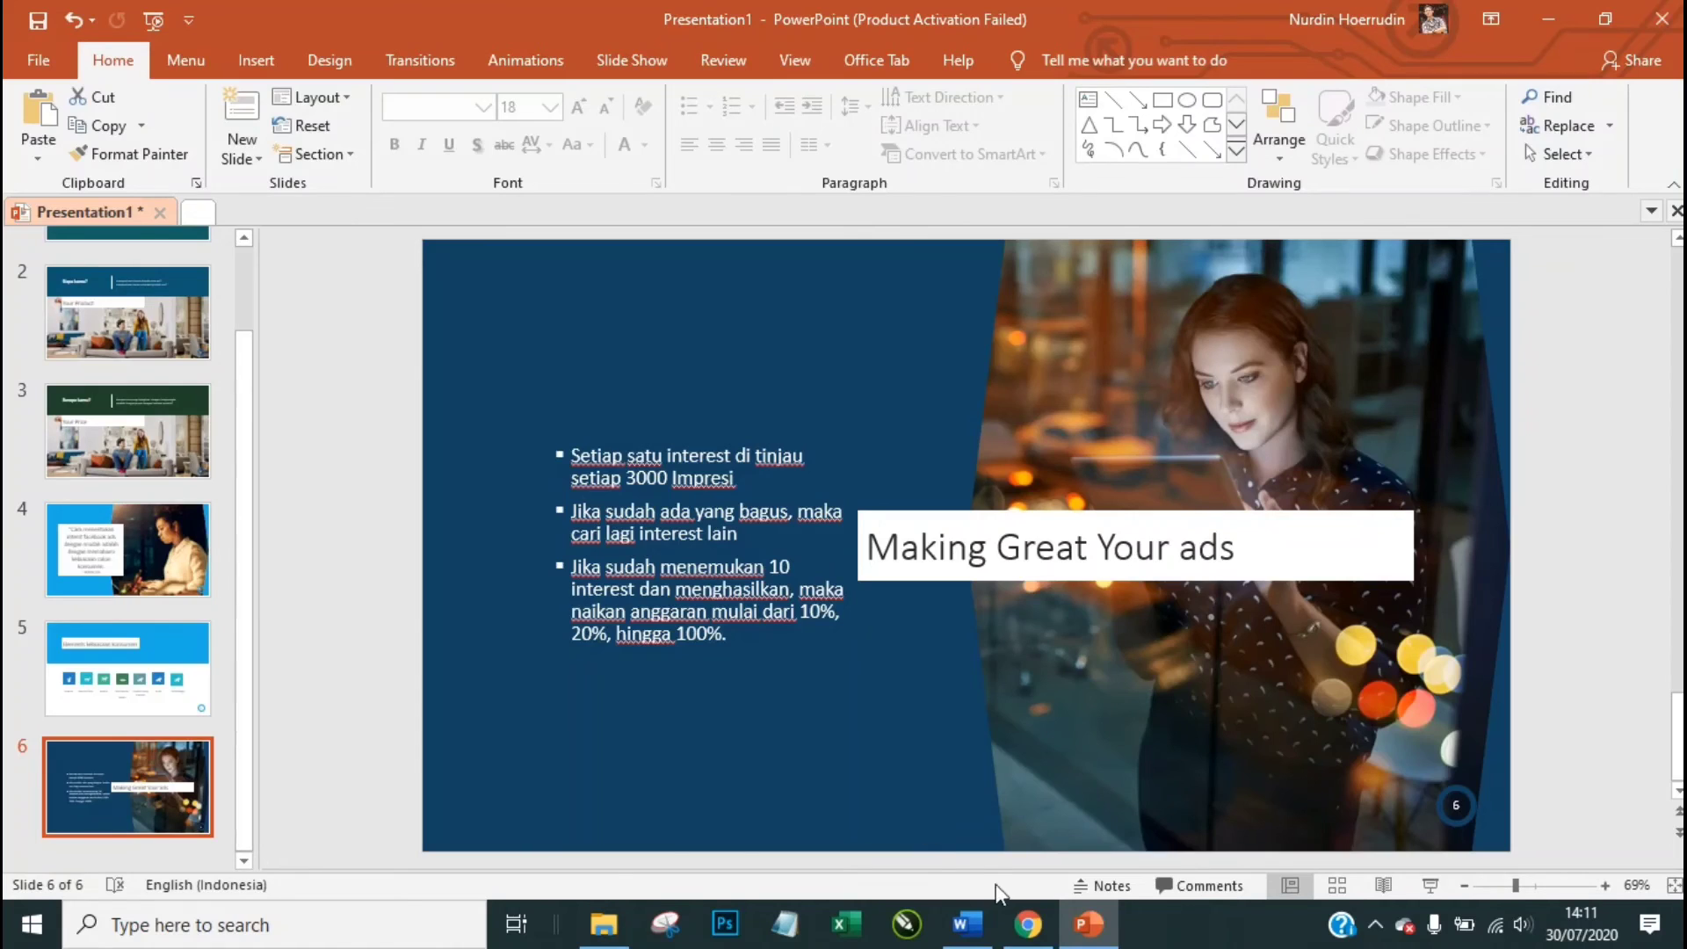
left_click(1028, 924)
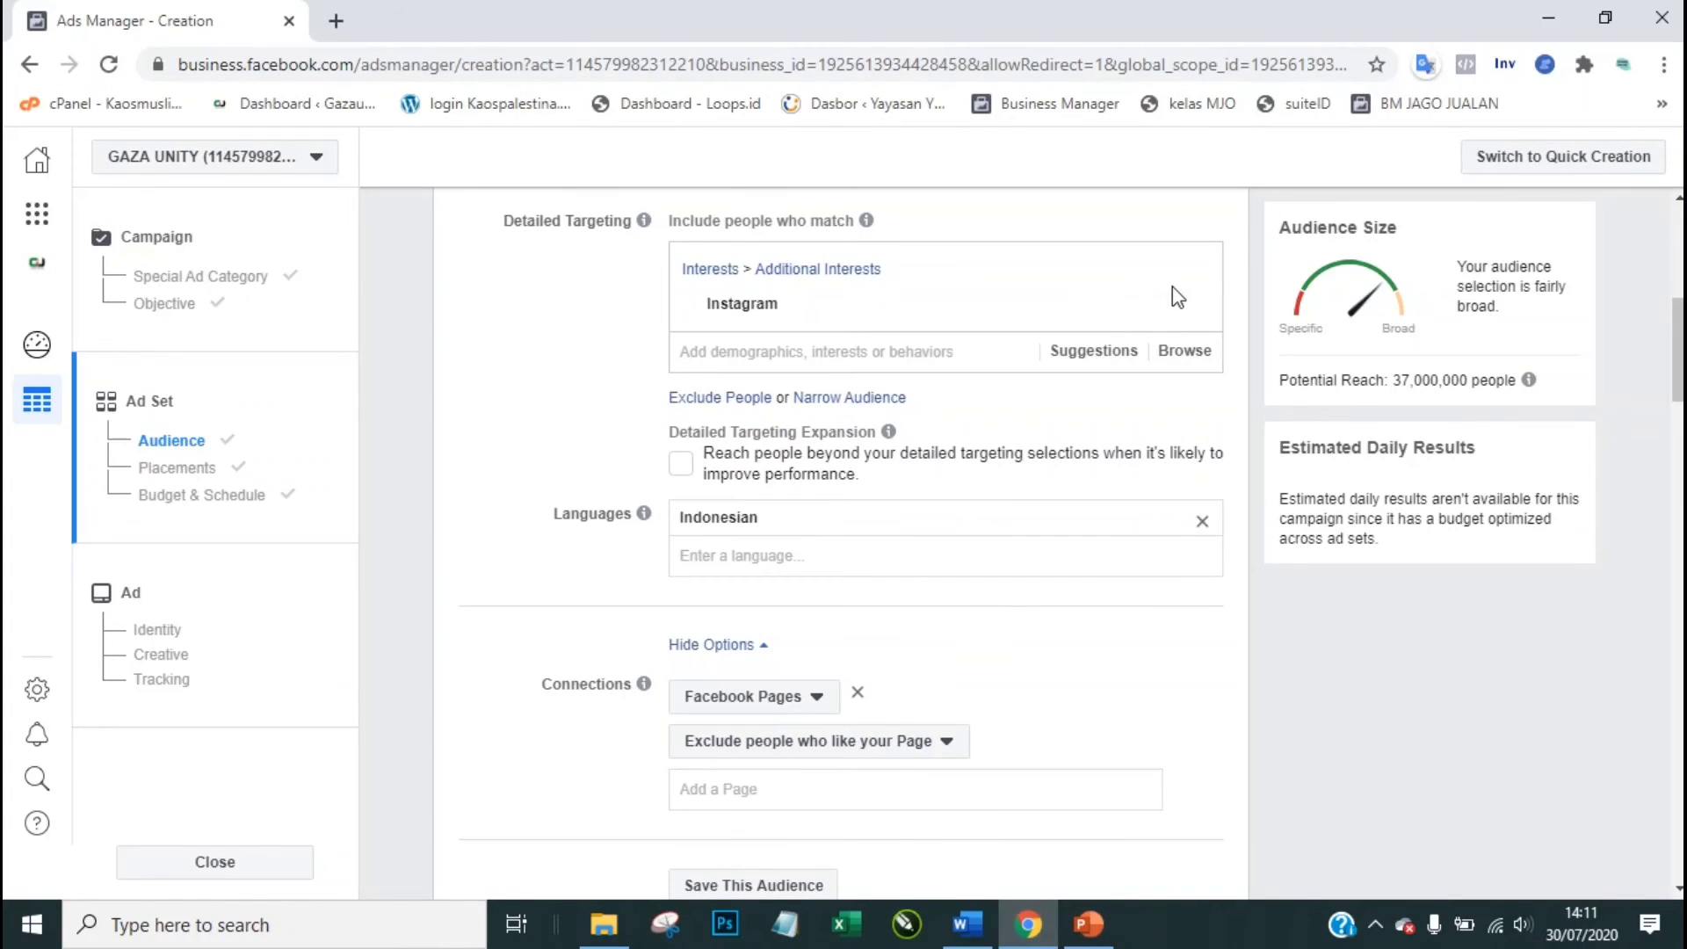
Step: Remove the Instagram interest, add an exclusion section to the detailed targeting and browse its categories
left_click(1190, 271)
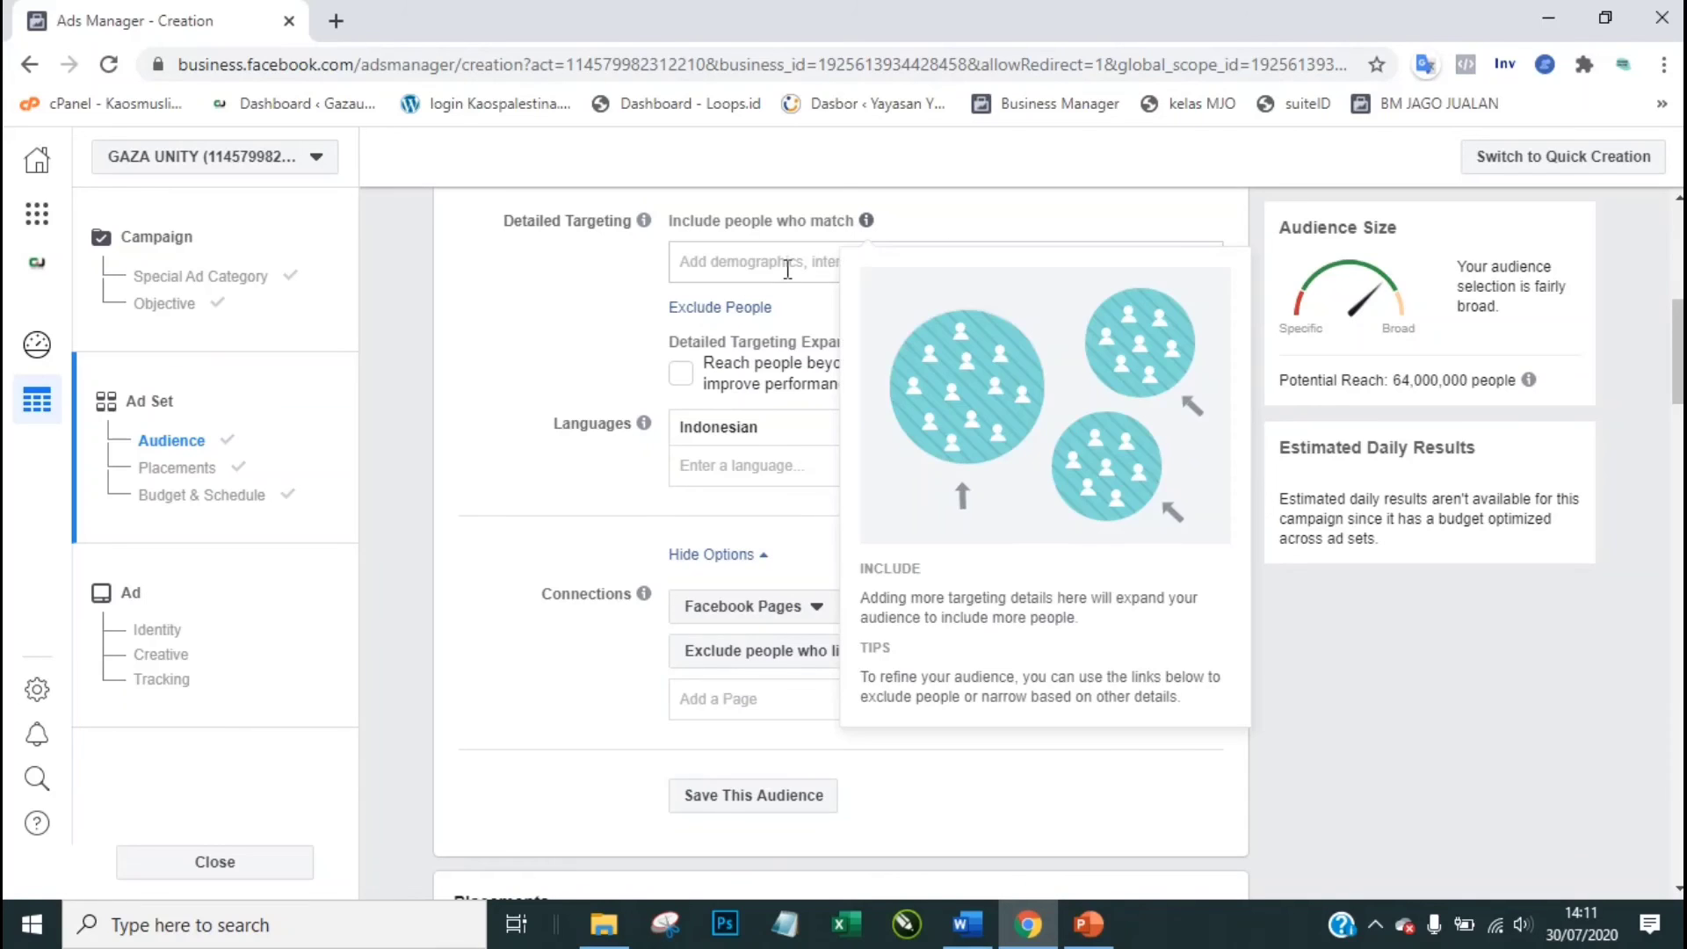
left_click(749, 308)
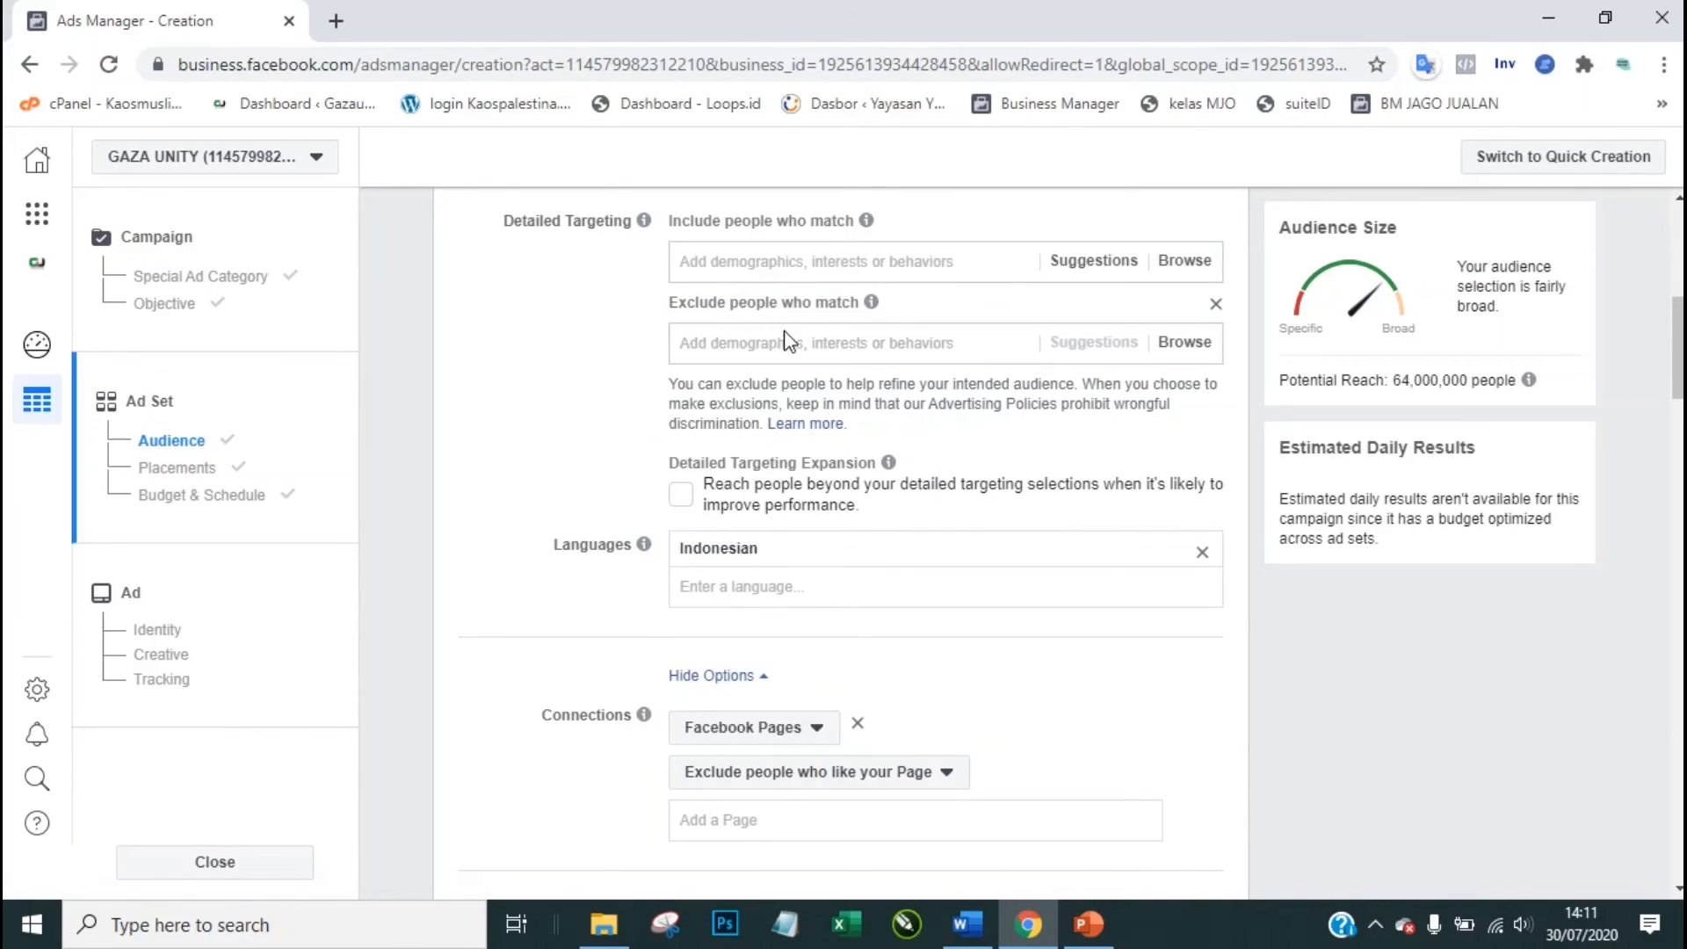
left_click(1187, 347)
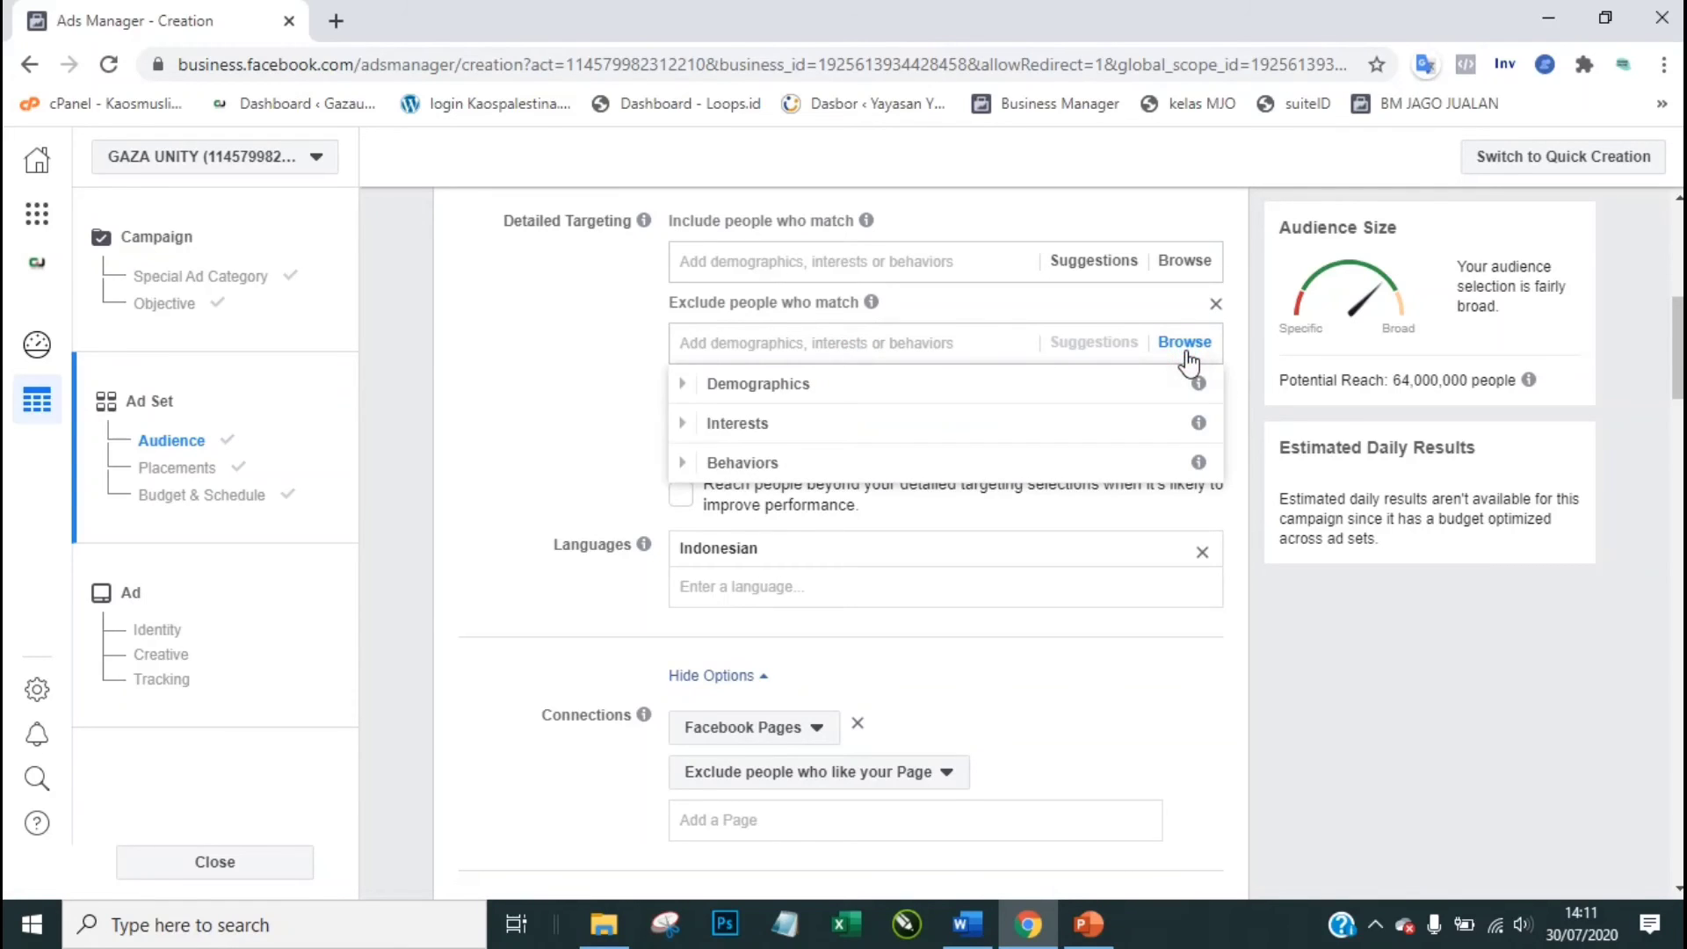
Step: Exclude Facebook Payments users (30 days), (90 days) and (higher than average spend) under Behaviors > Digital activities
left_click(691, 465)
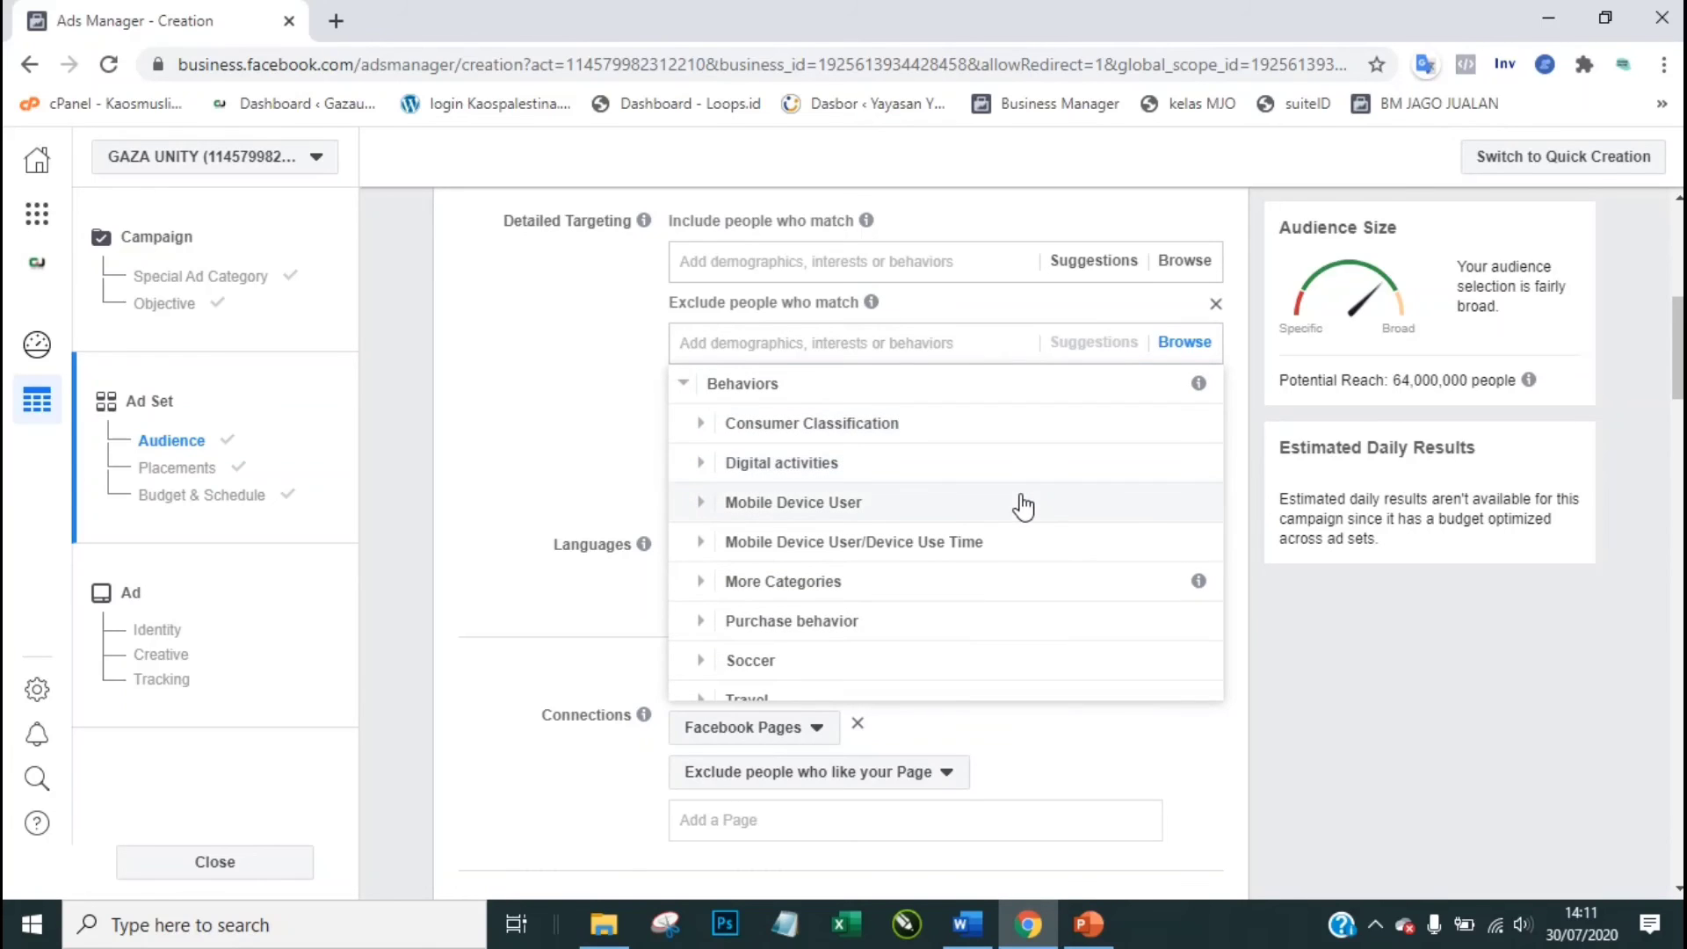
left_click(695, 466)
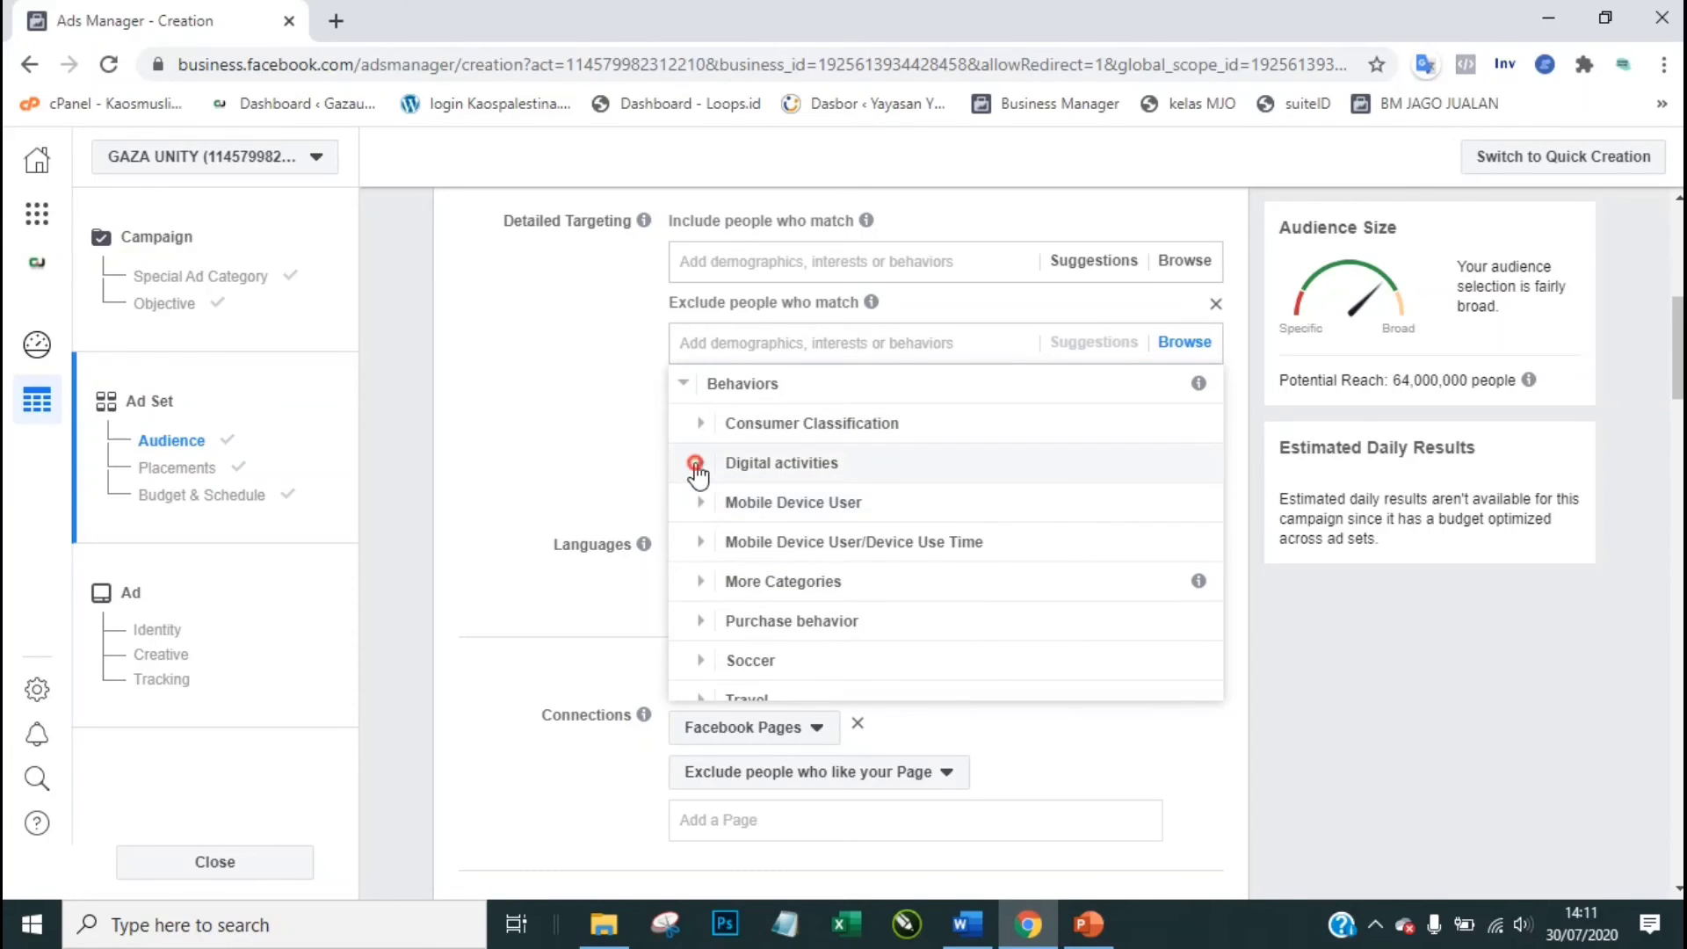
mouse_move(835, 549)
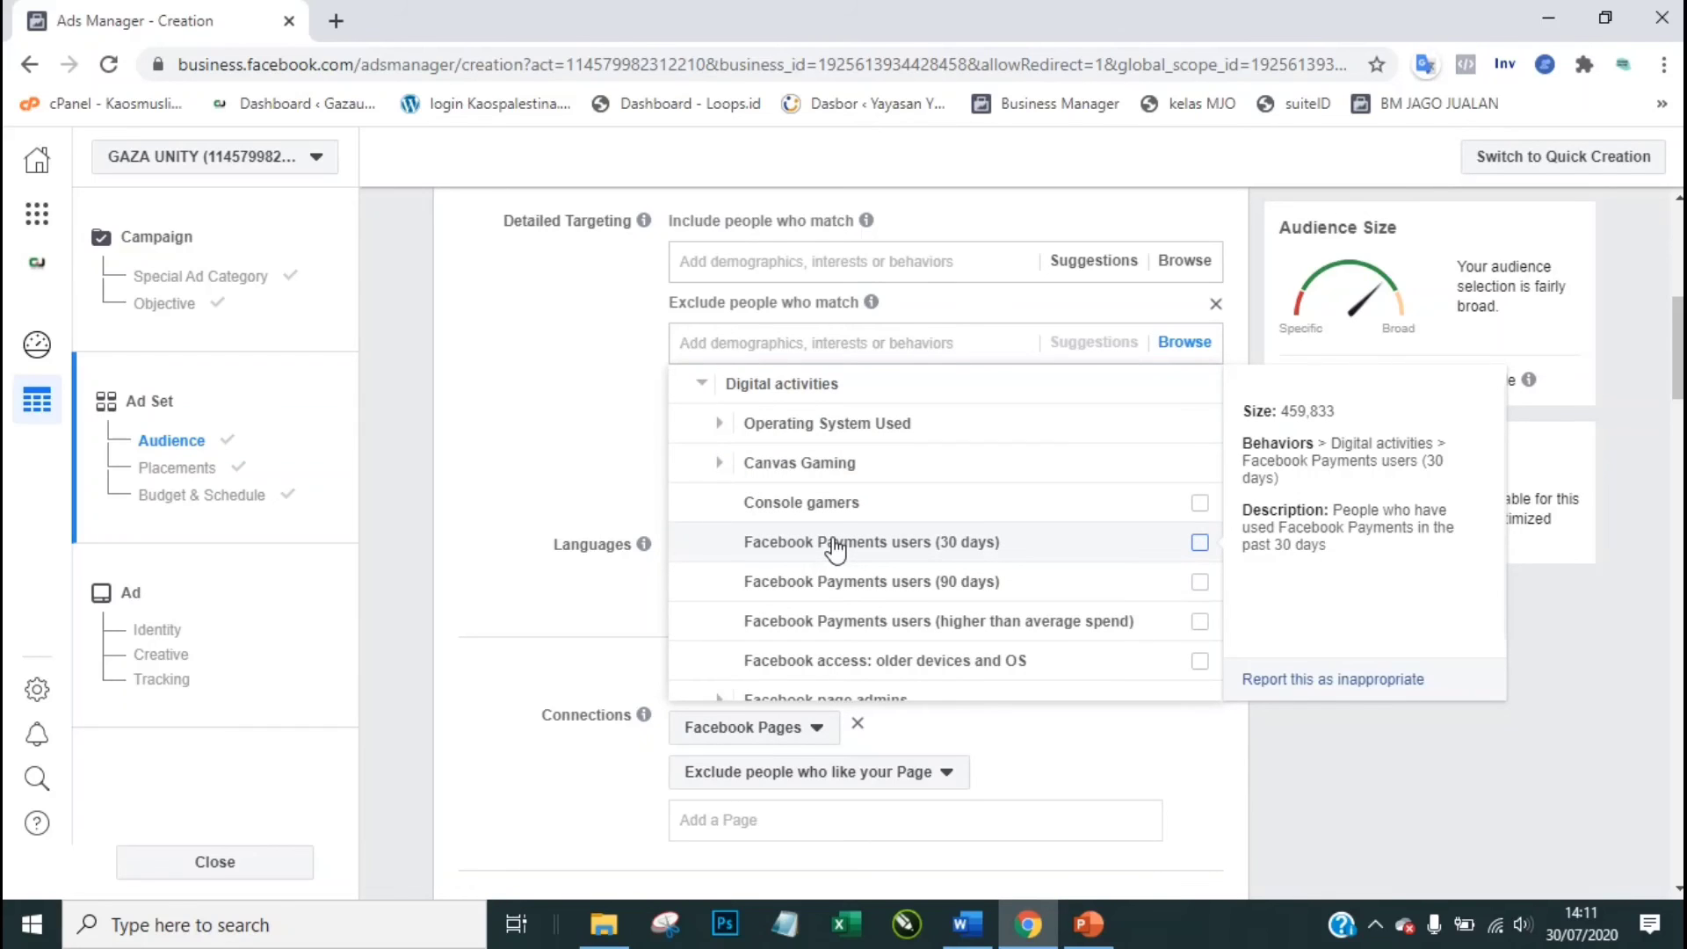
mouse_move(836, 590)
left_click(1200, 545)
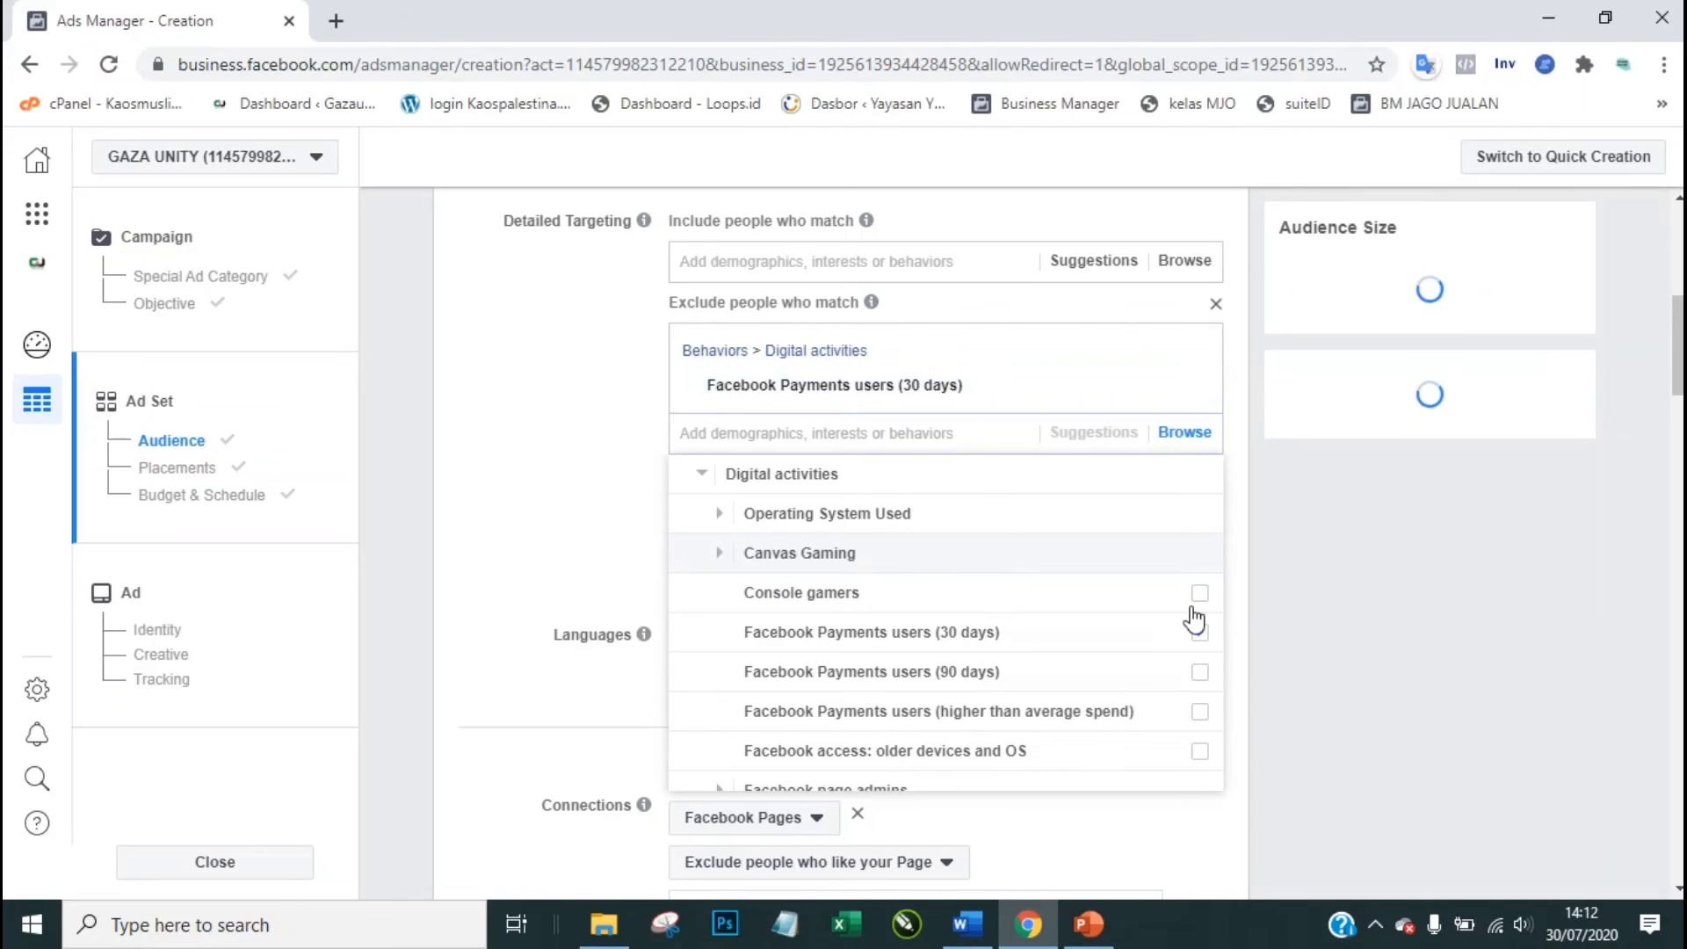
left_click(1200, 674)
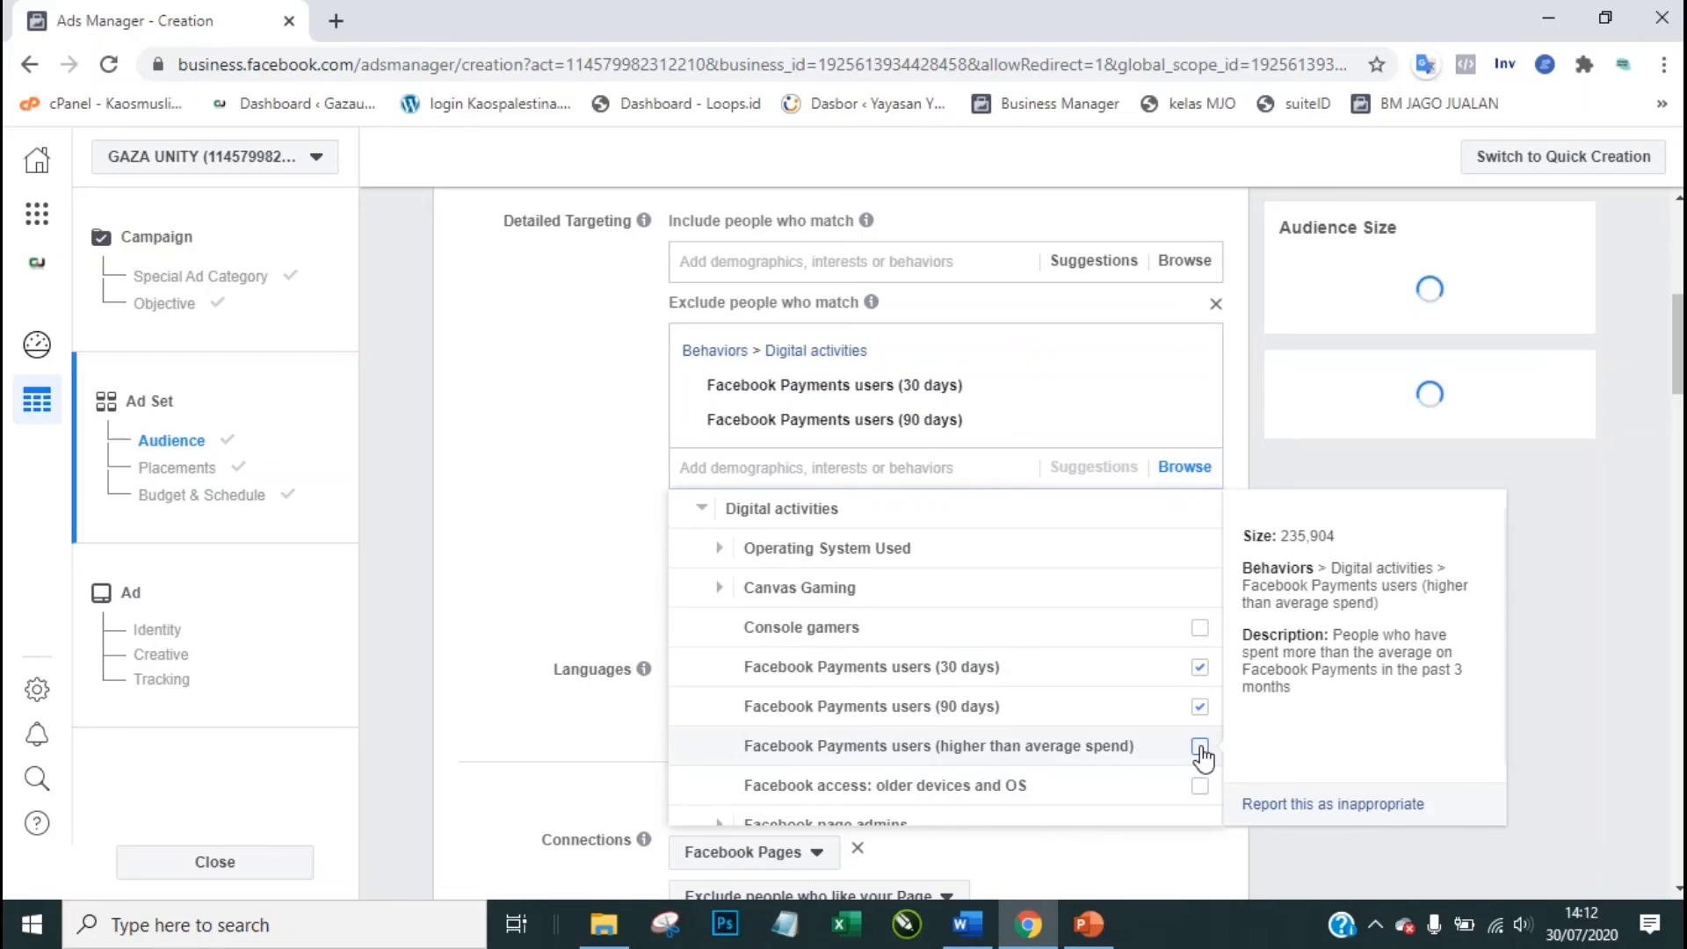
left_click(1201, 751)
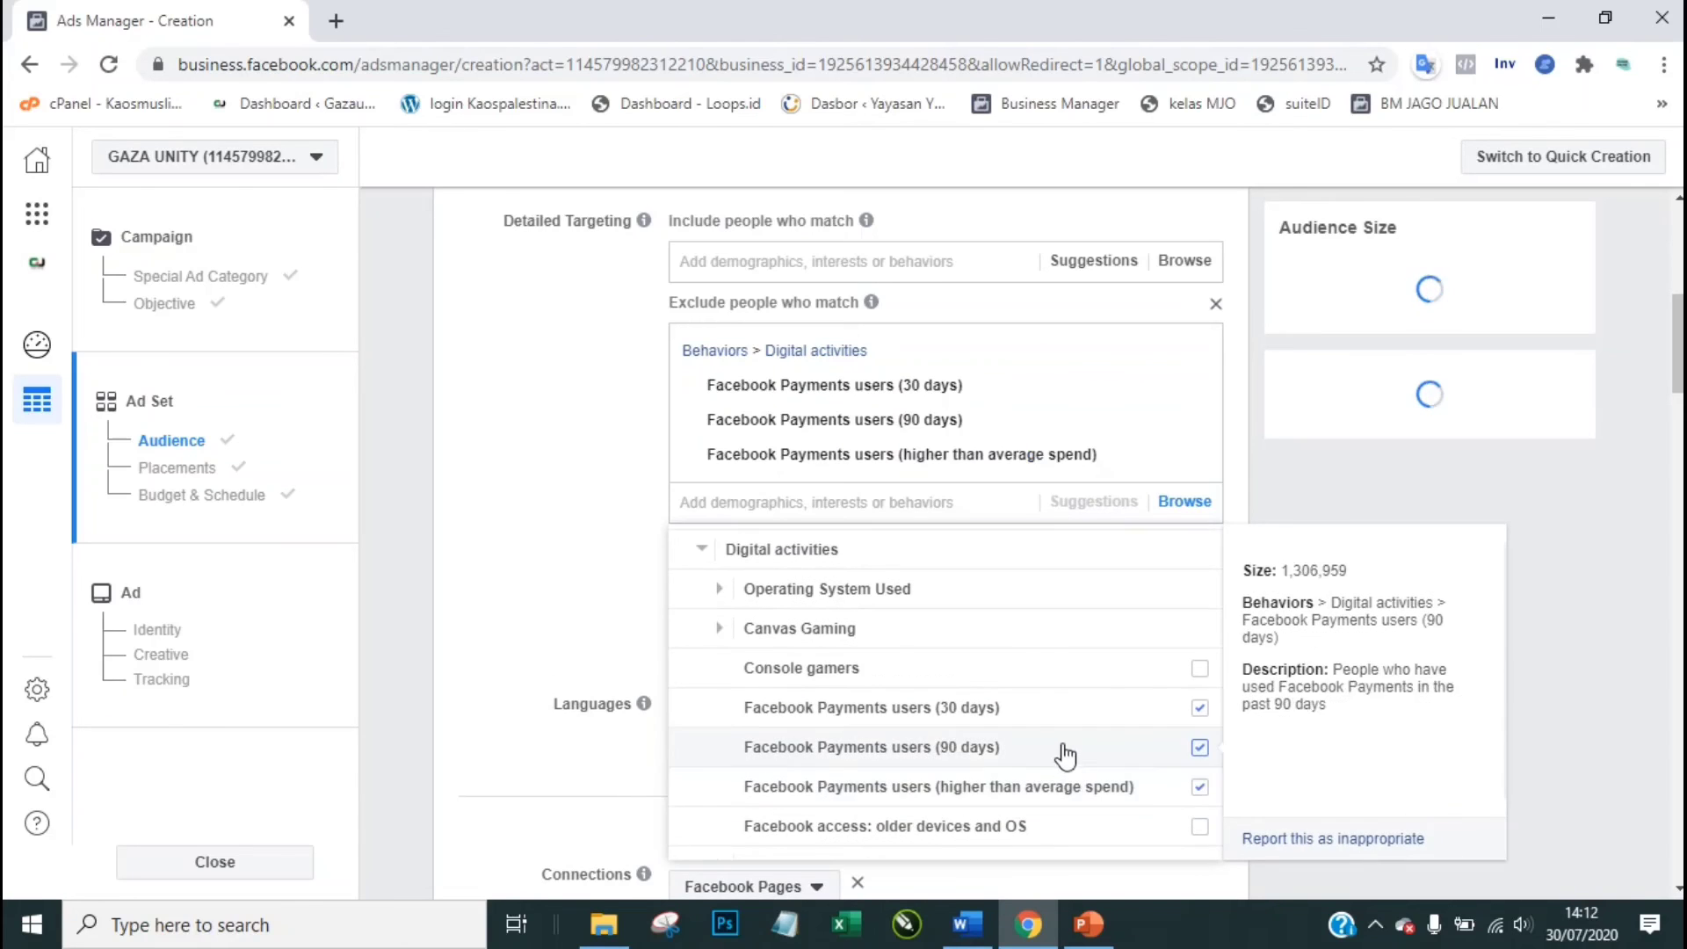
Step: Exclude Business page admins and Facebook Page admins under Digital activities > Facebook page admins, and close the category list
scroll(1129, 750, "down", 2)
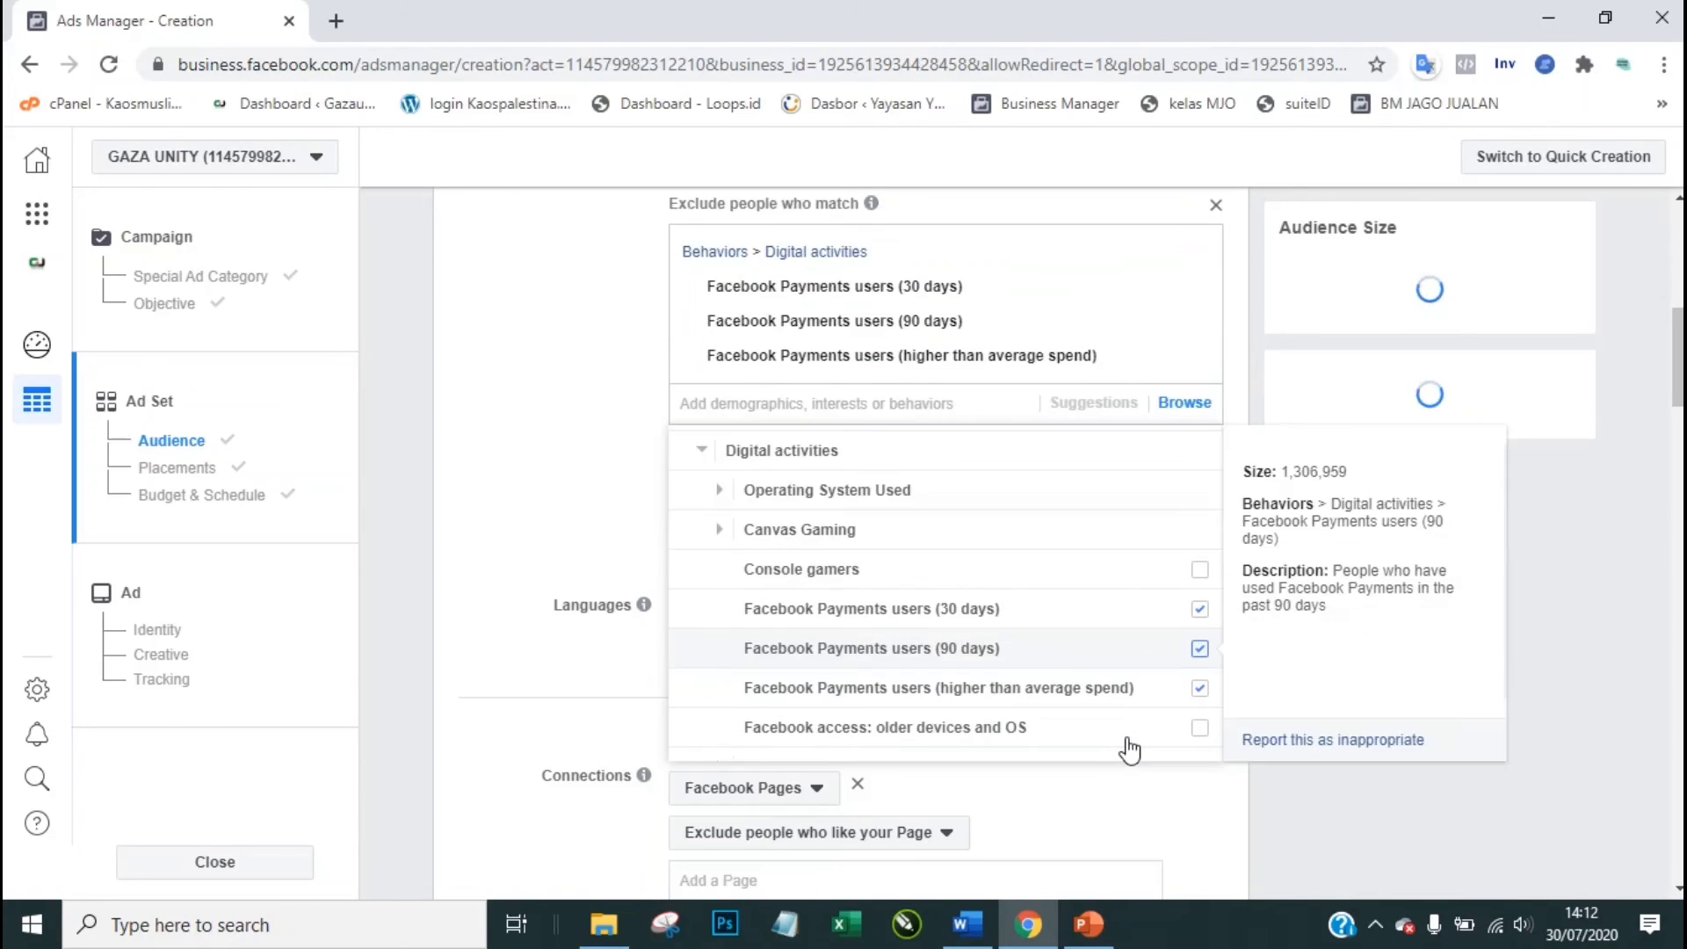
scroll(1134, 738, "down", 1)
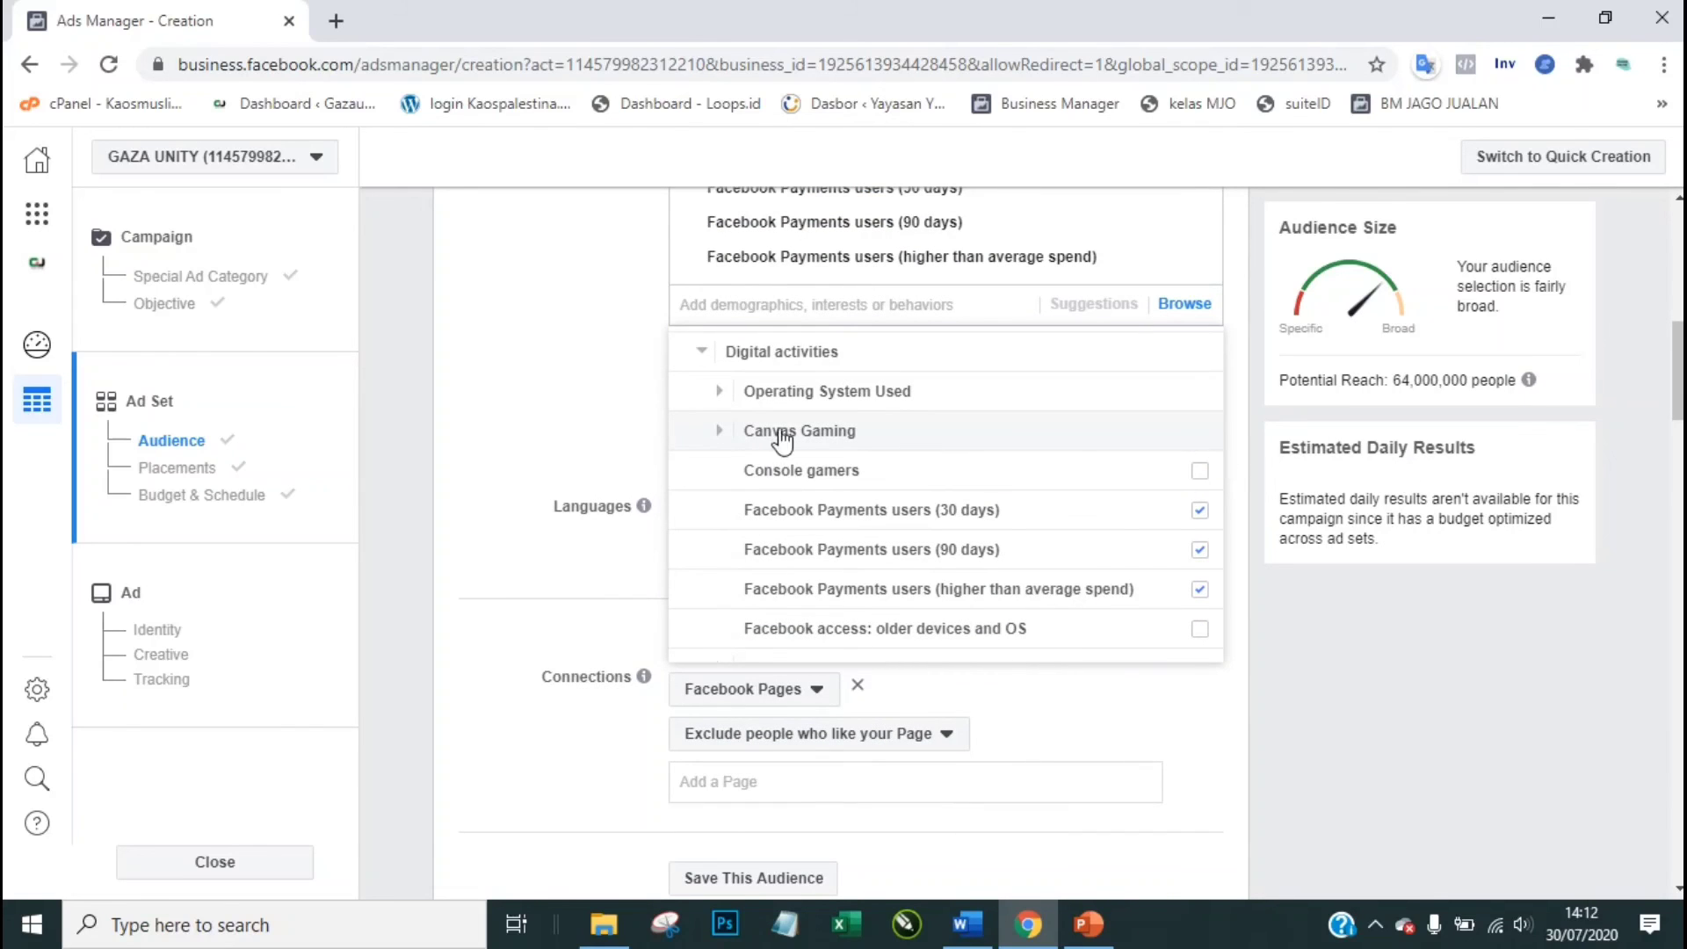
left_click(718, 436)
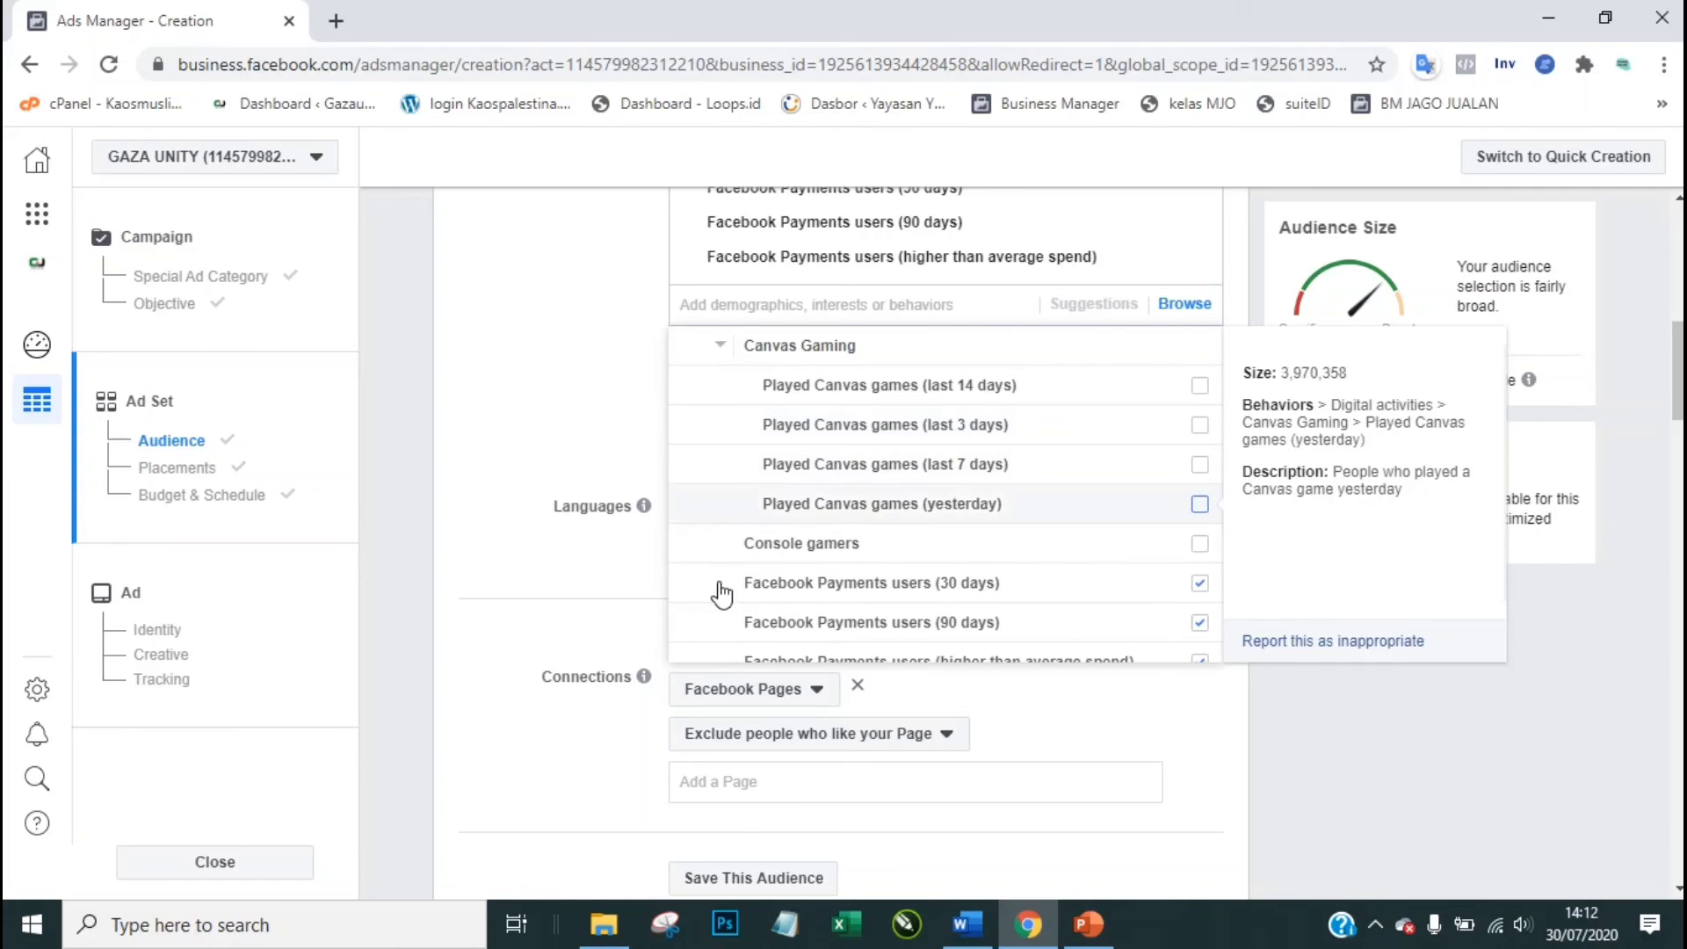
left_click(720, 346)
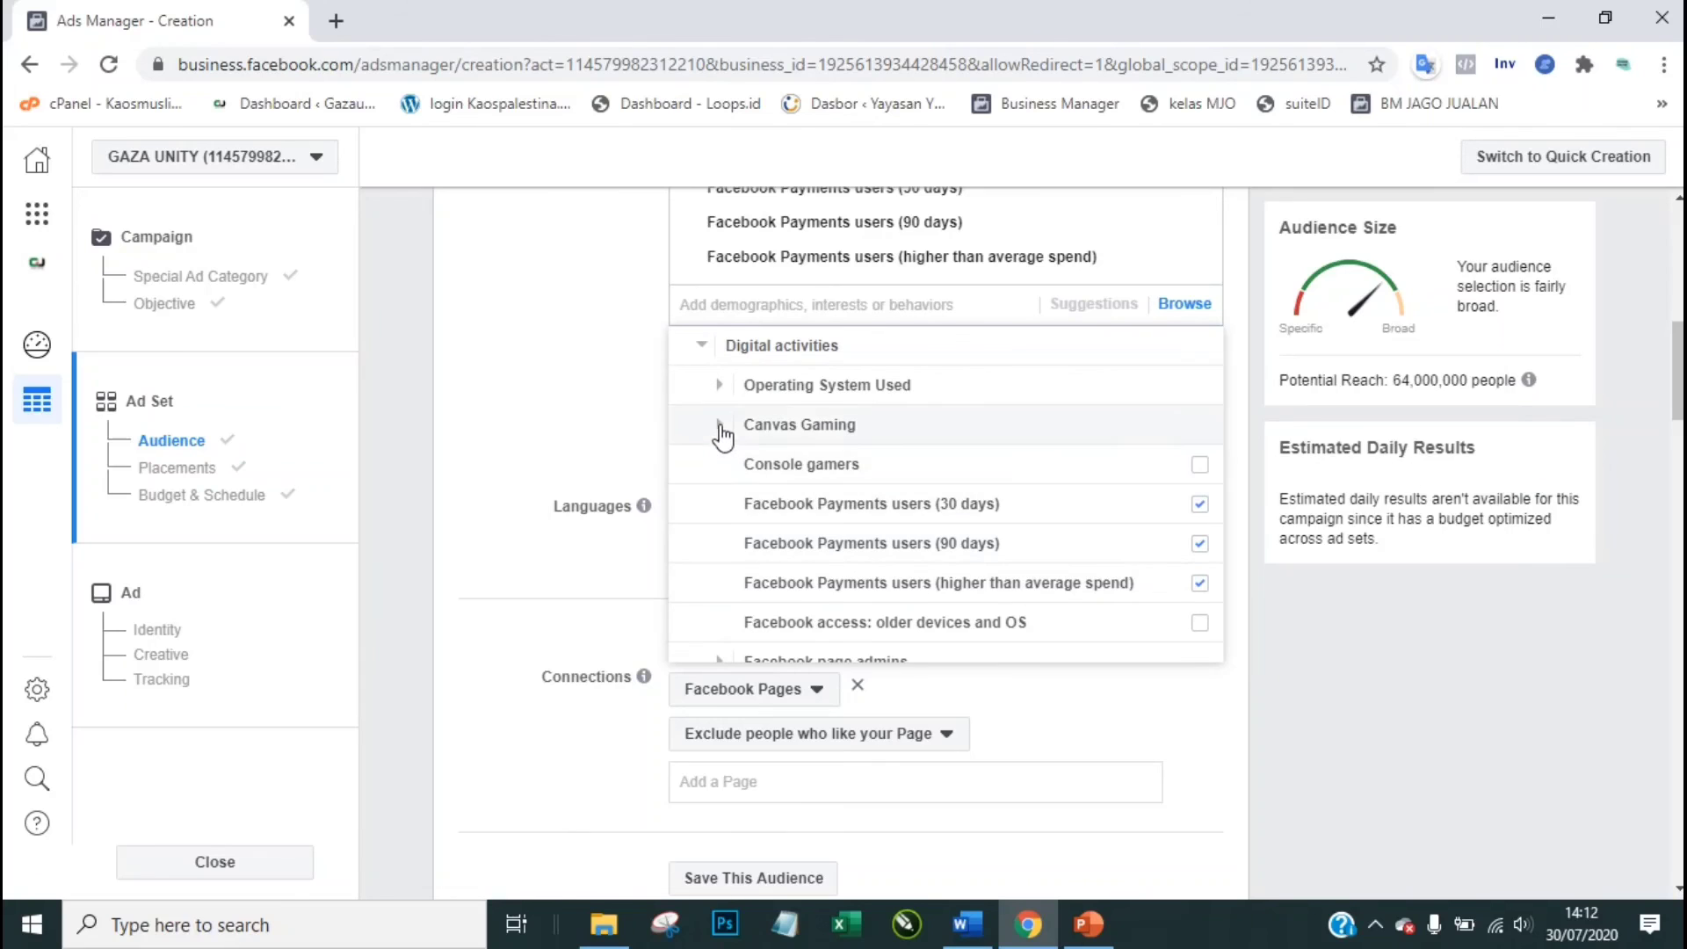
scroll(712, 655, "down", 1)
left_click(719, 634)
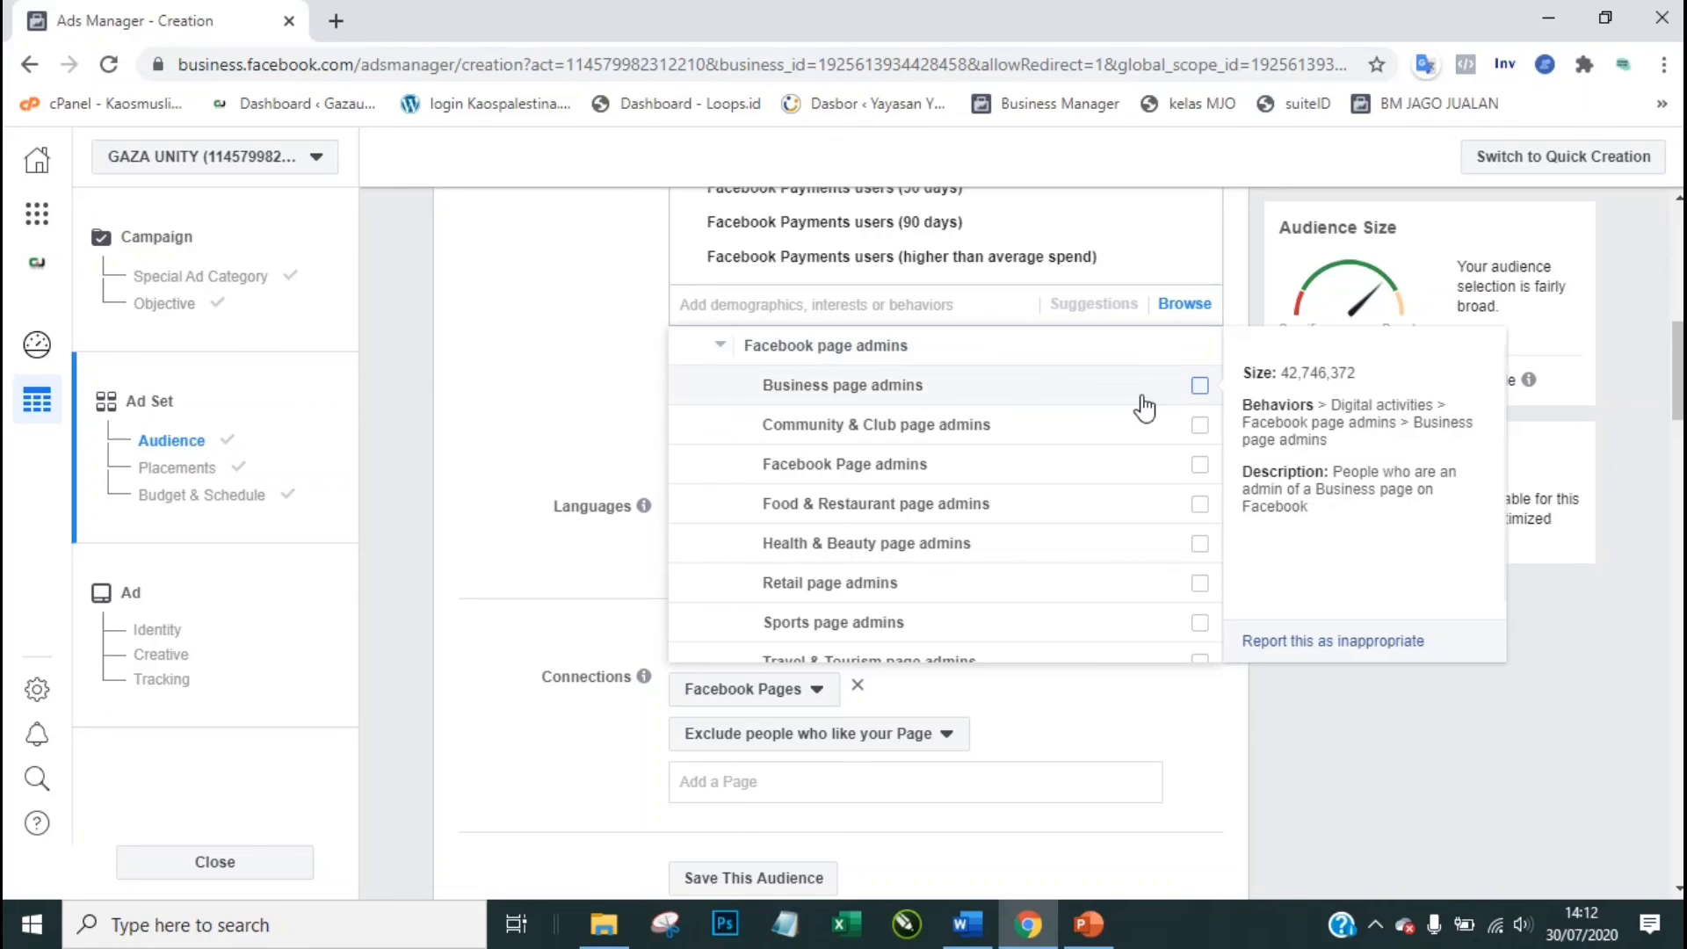
left_click(1199, 387)
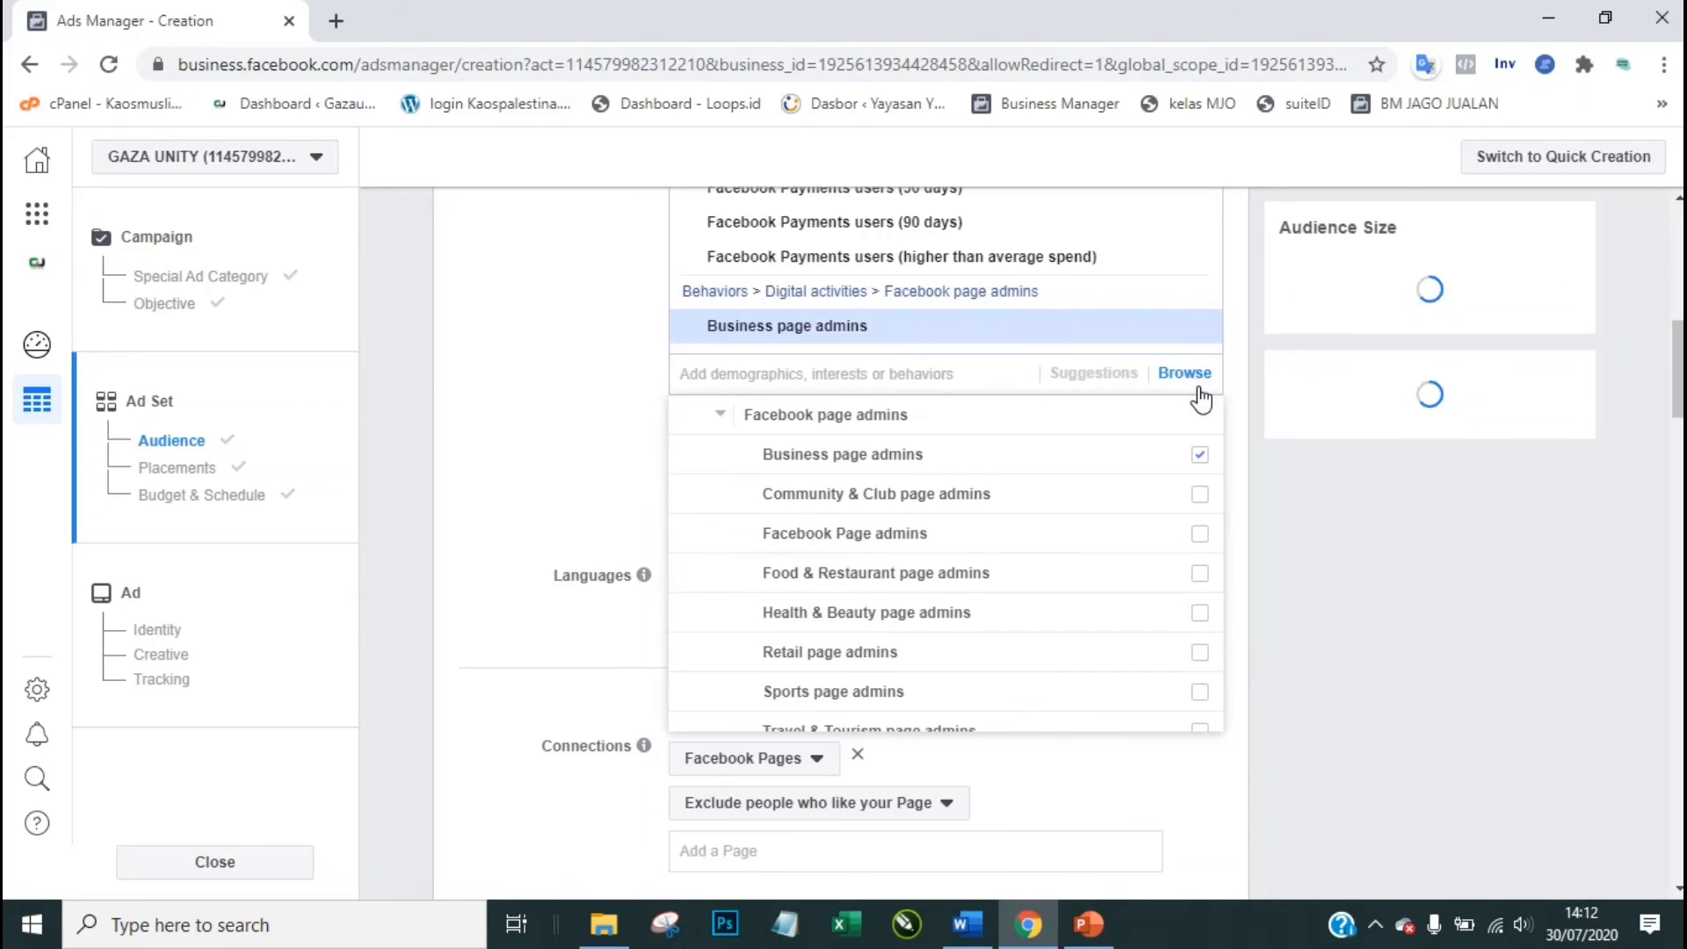
left_click(1200, 534)
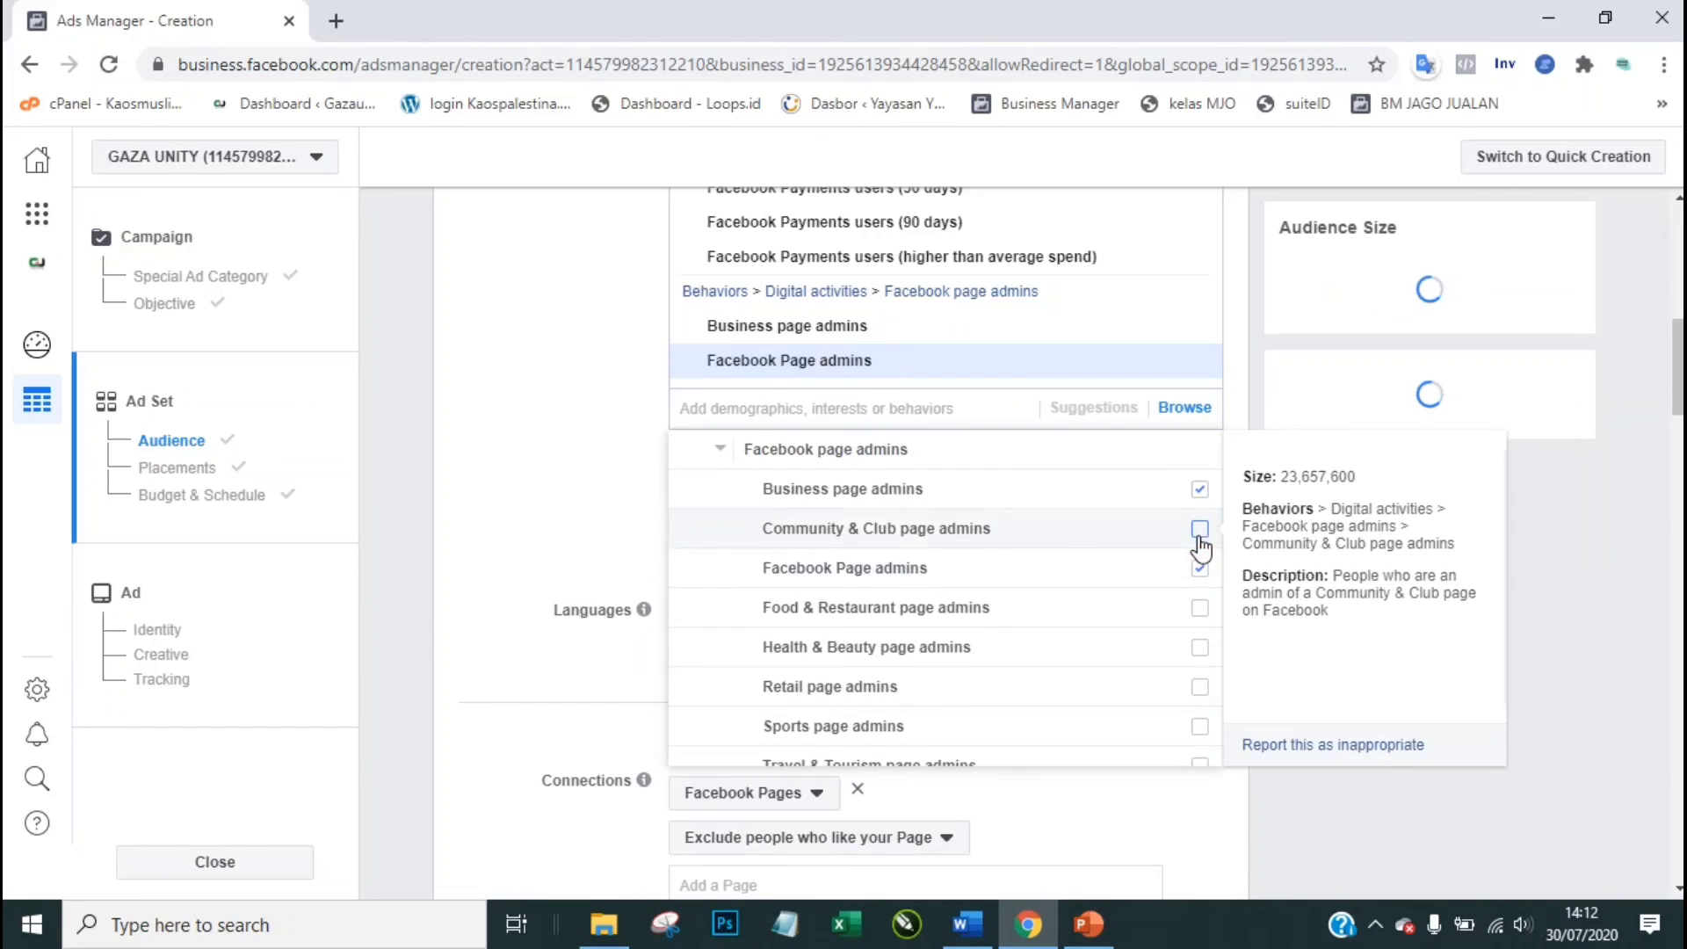
left_click(587, 441)
scroll(587, 441, "up", 2)
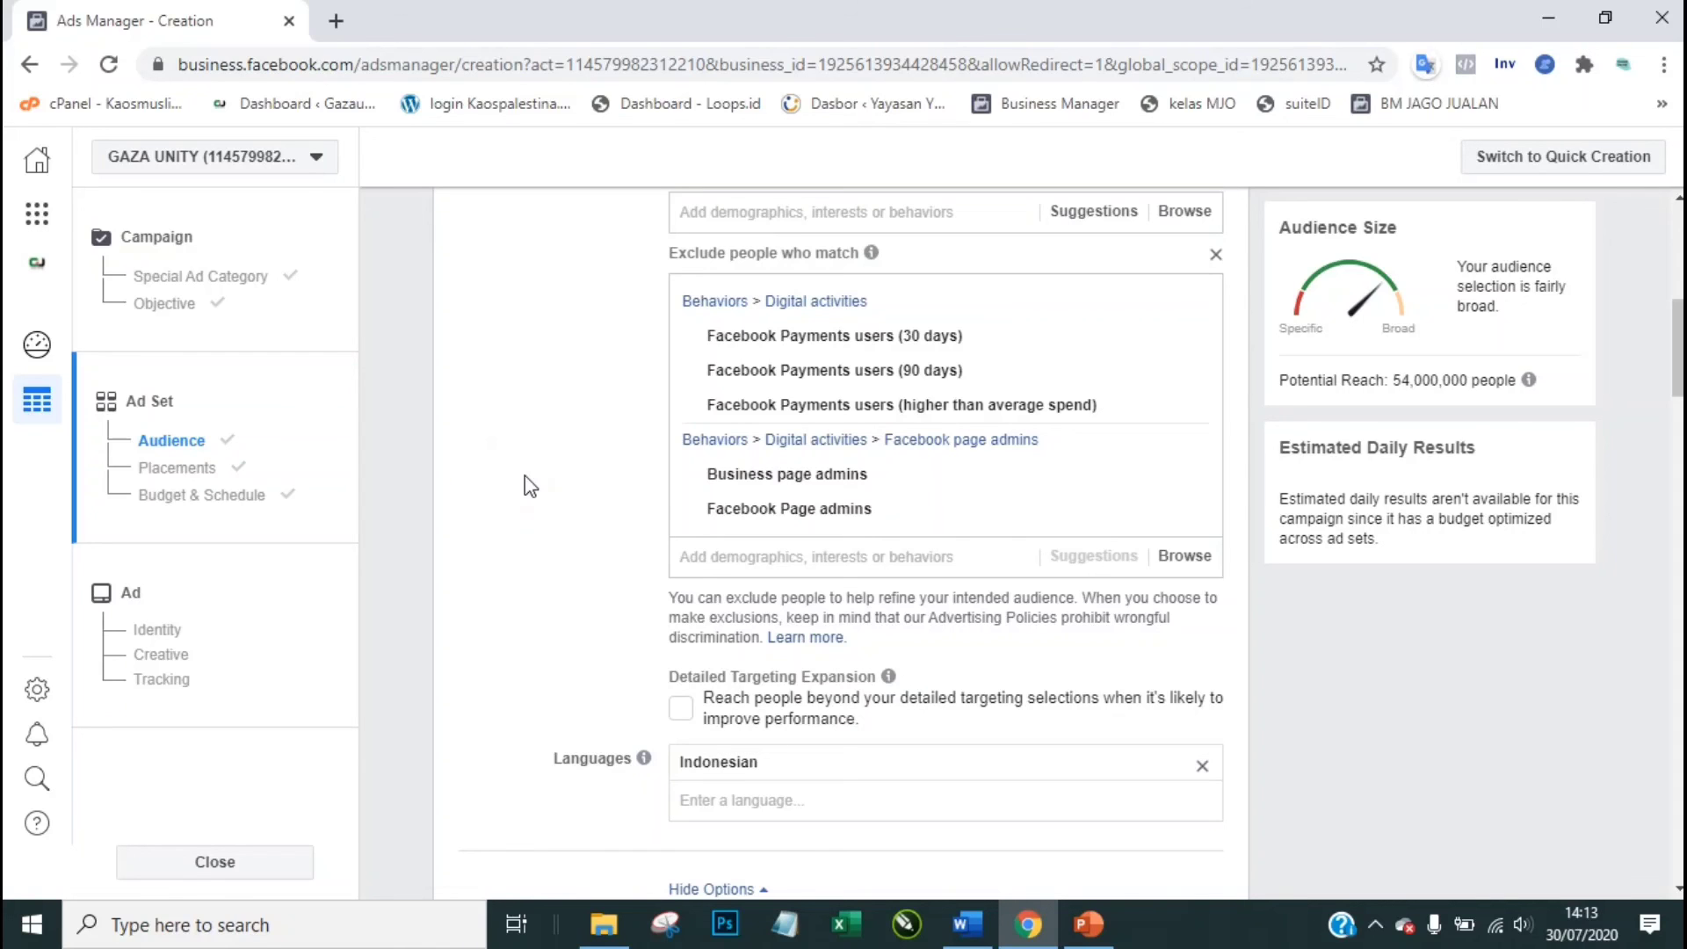
scroll(525, 476, "up", 2)
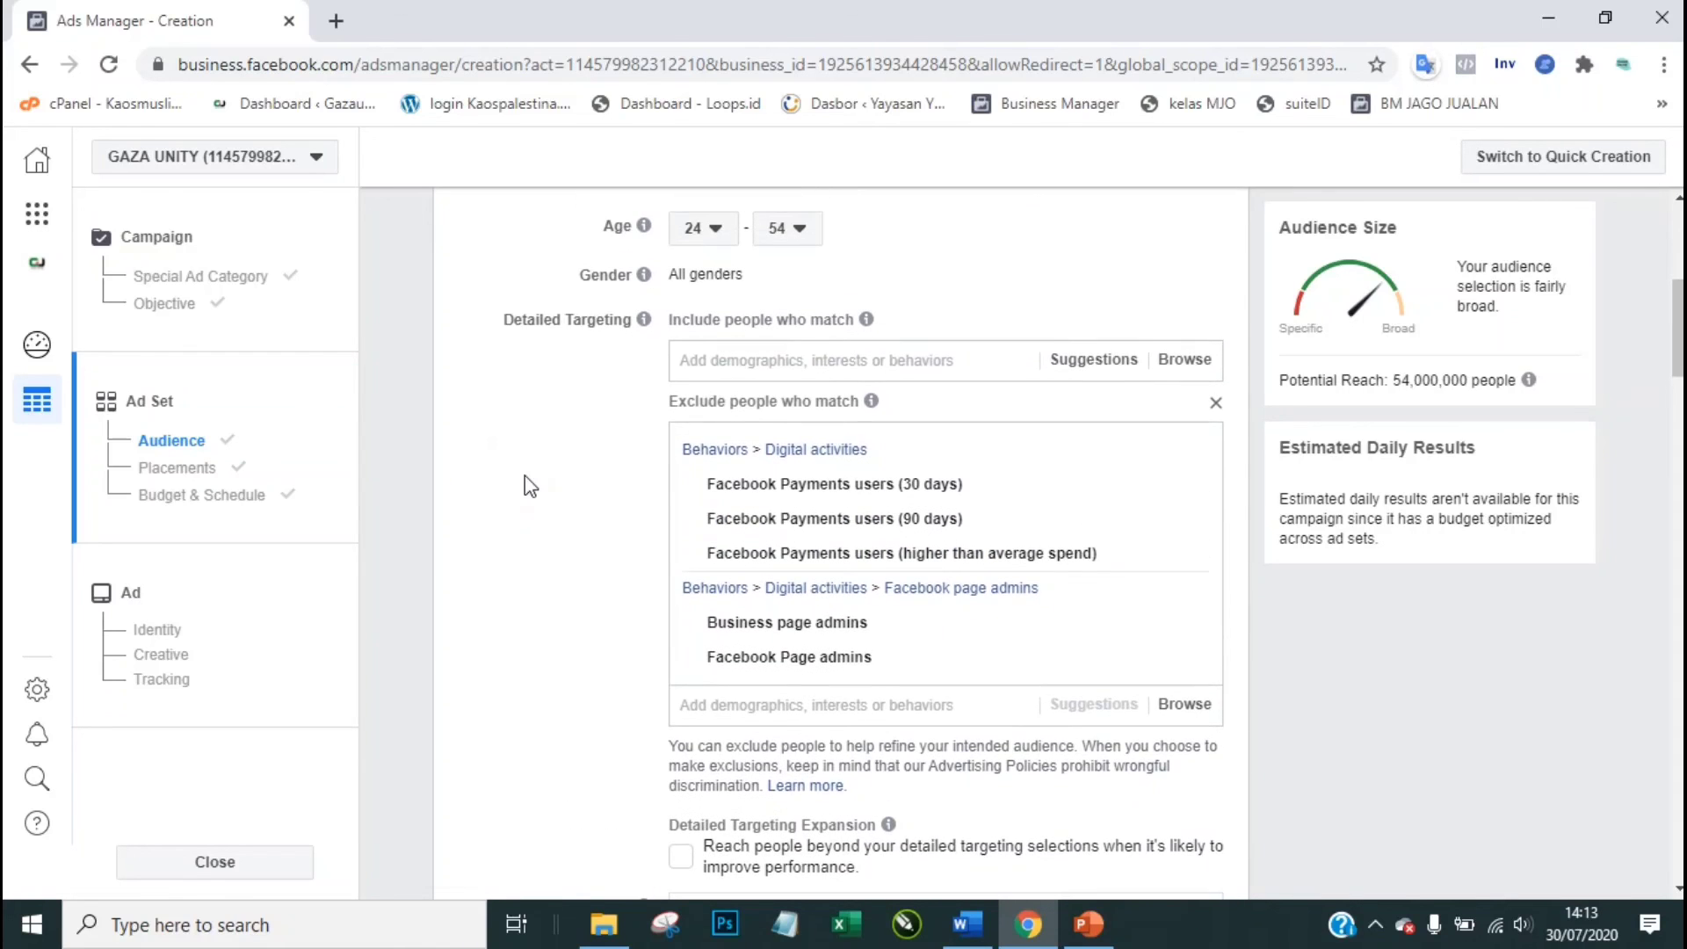
scroll(525, 477, "down", 1)
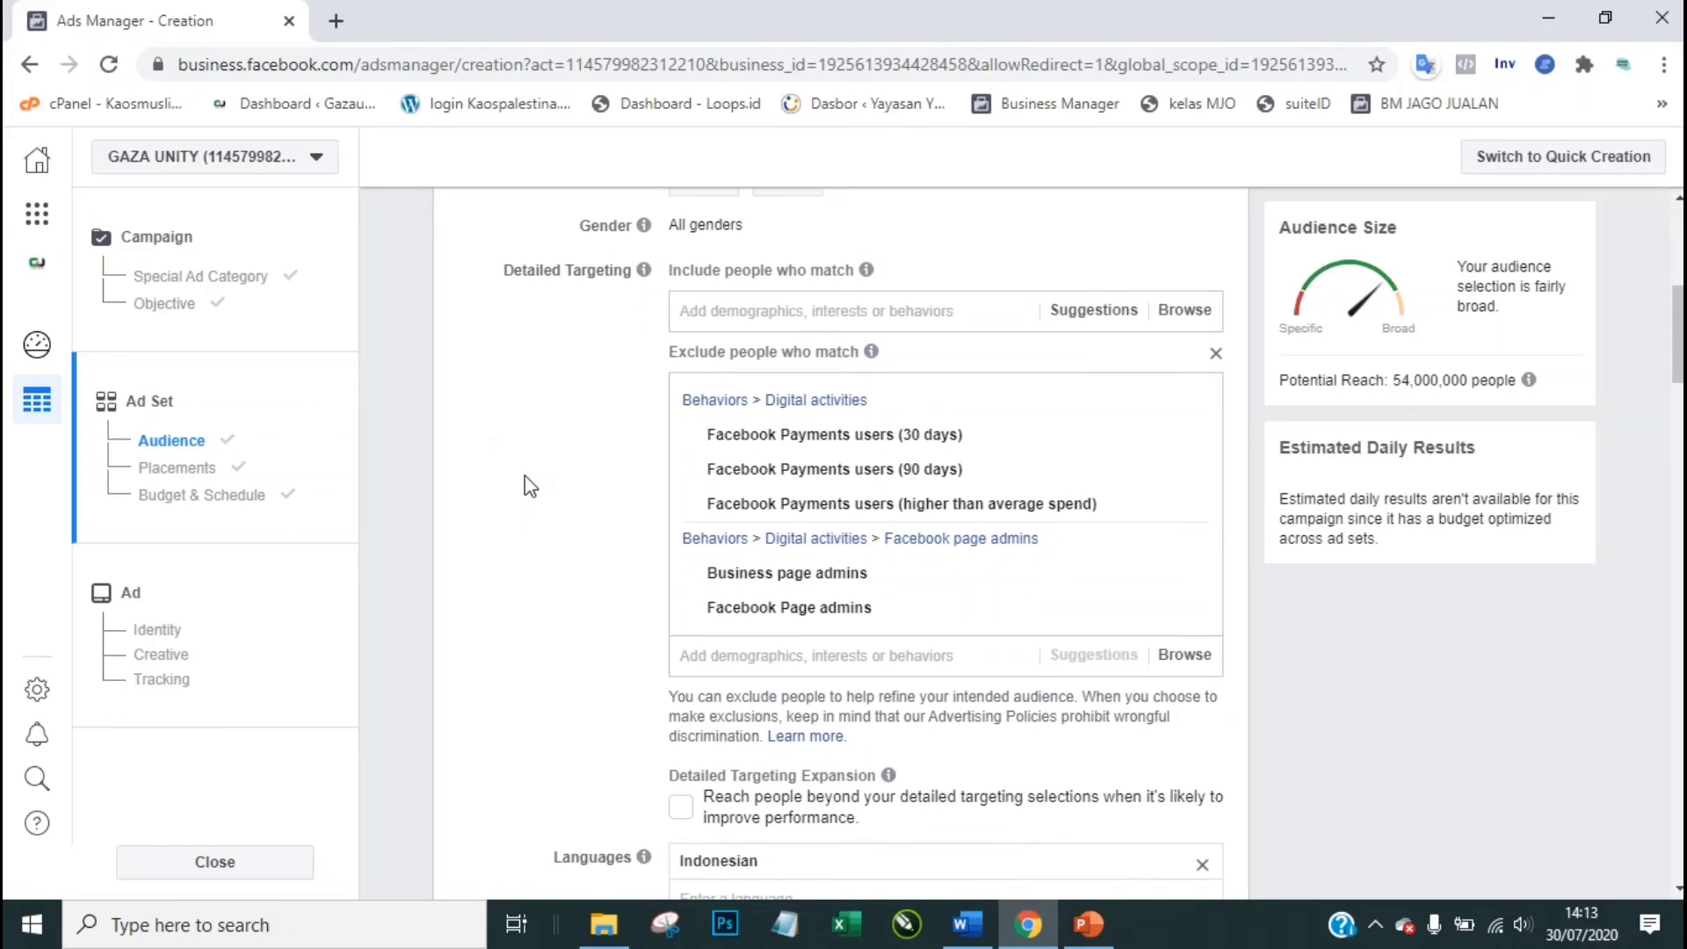
Step: Switch to PowerPoint and show the "Making Great Your ads" slide
left_click(1088, 924)
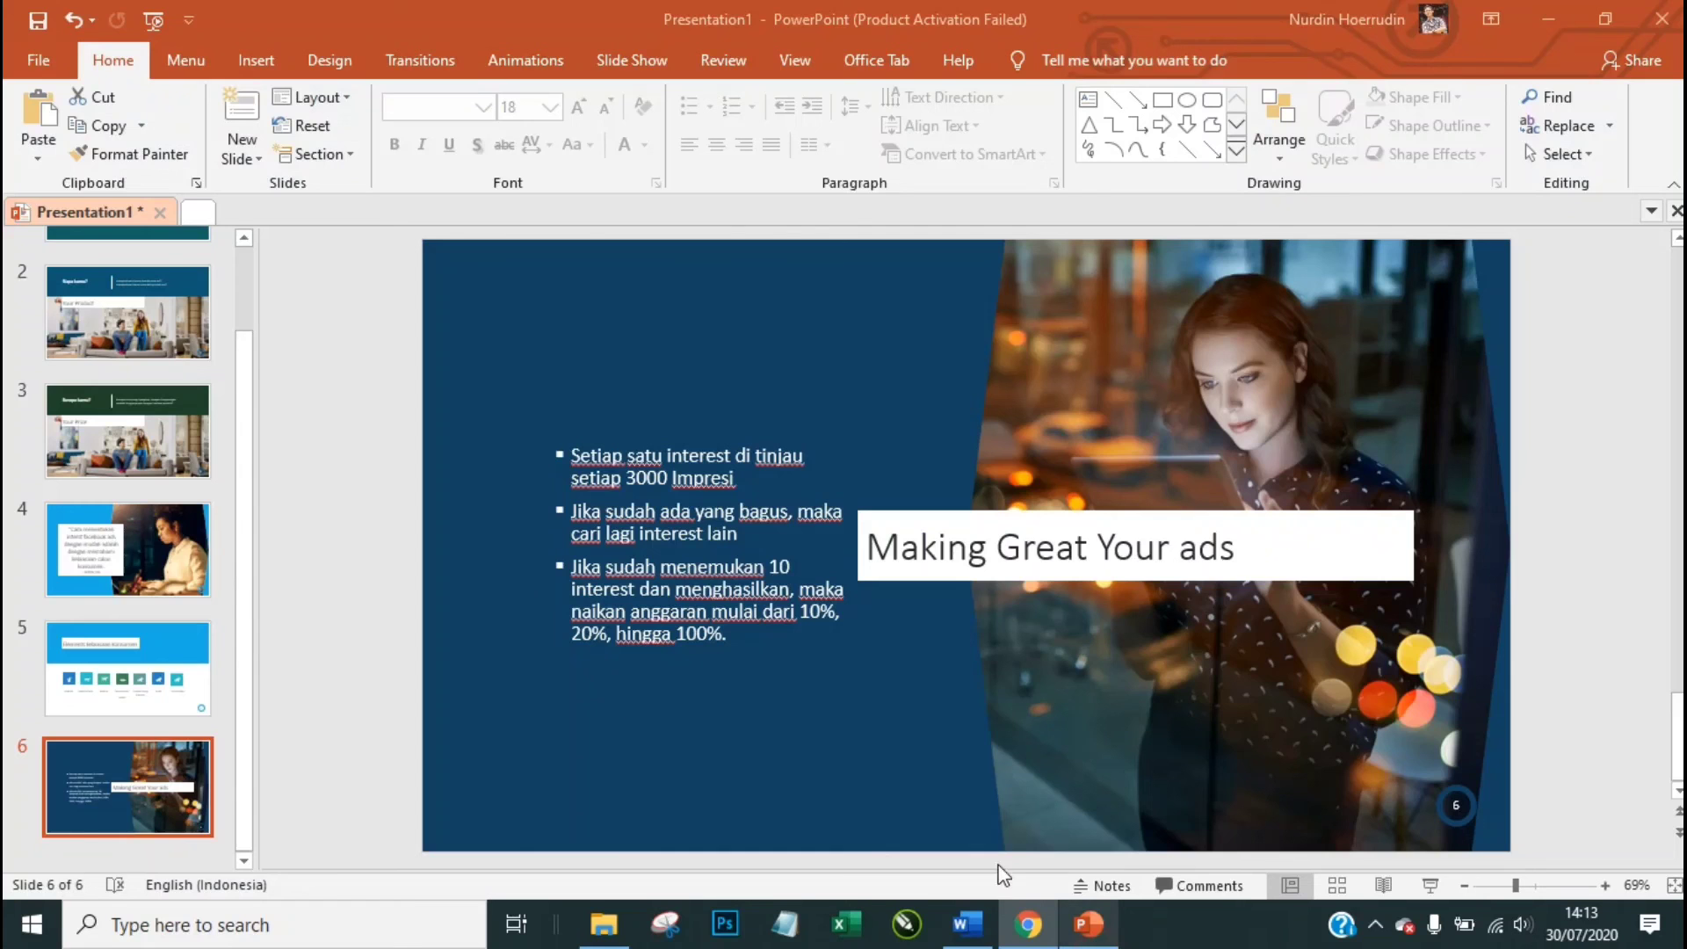
left_click(473, 400)
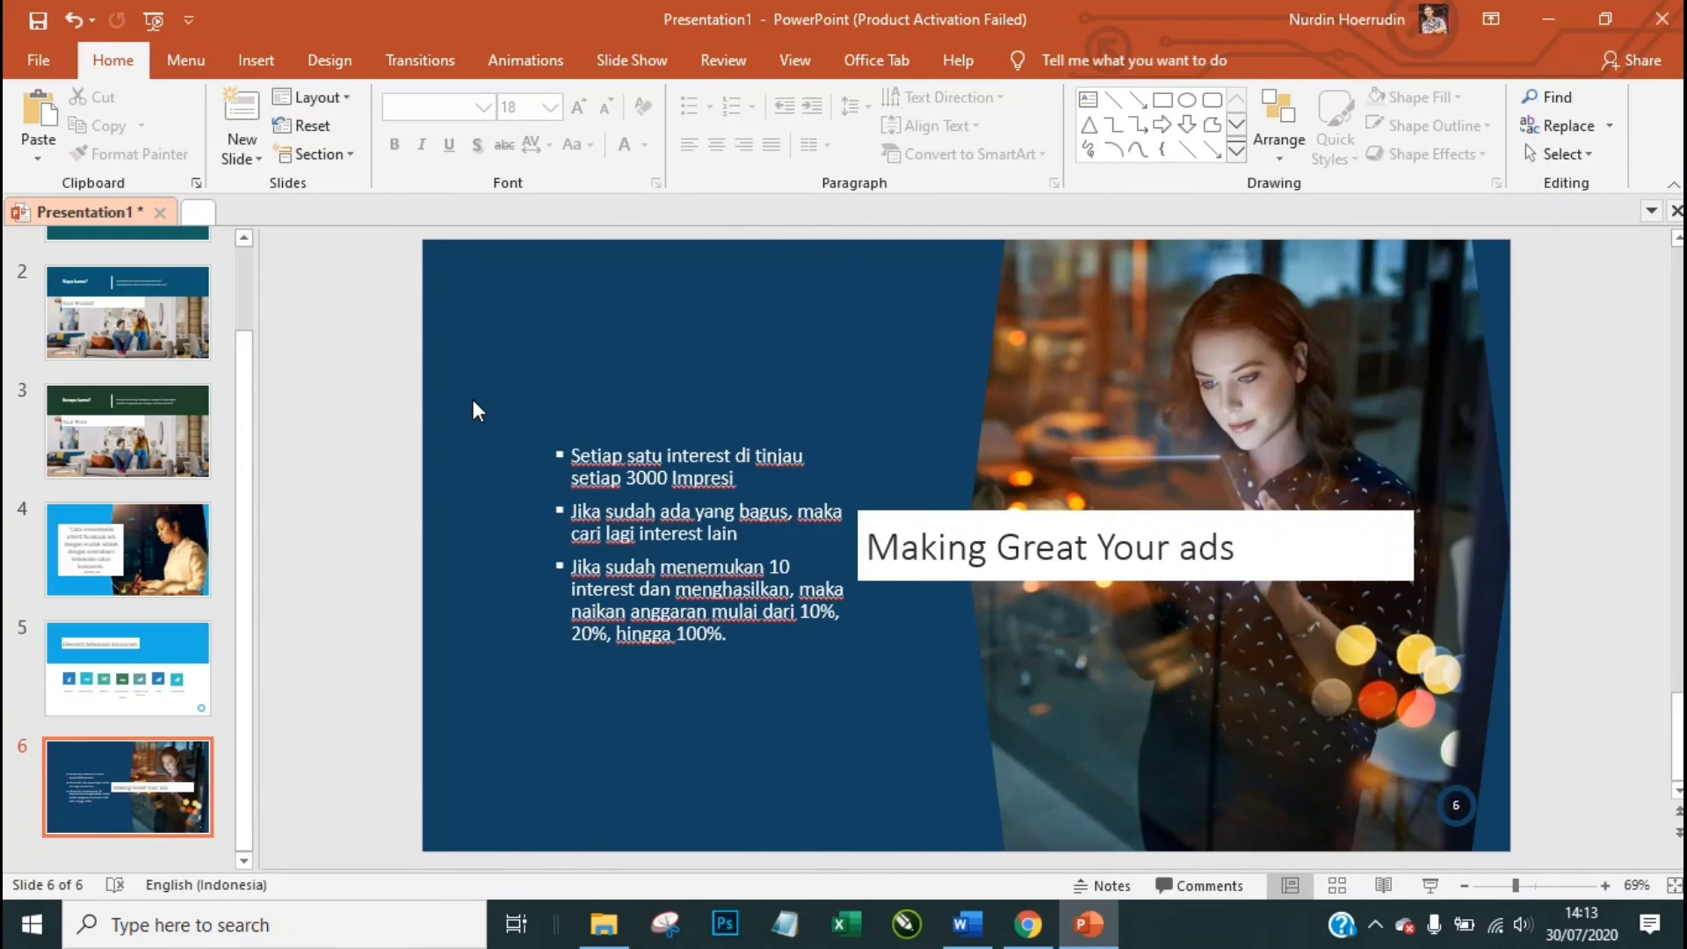
mouse_move(747, 20)
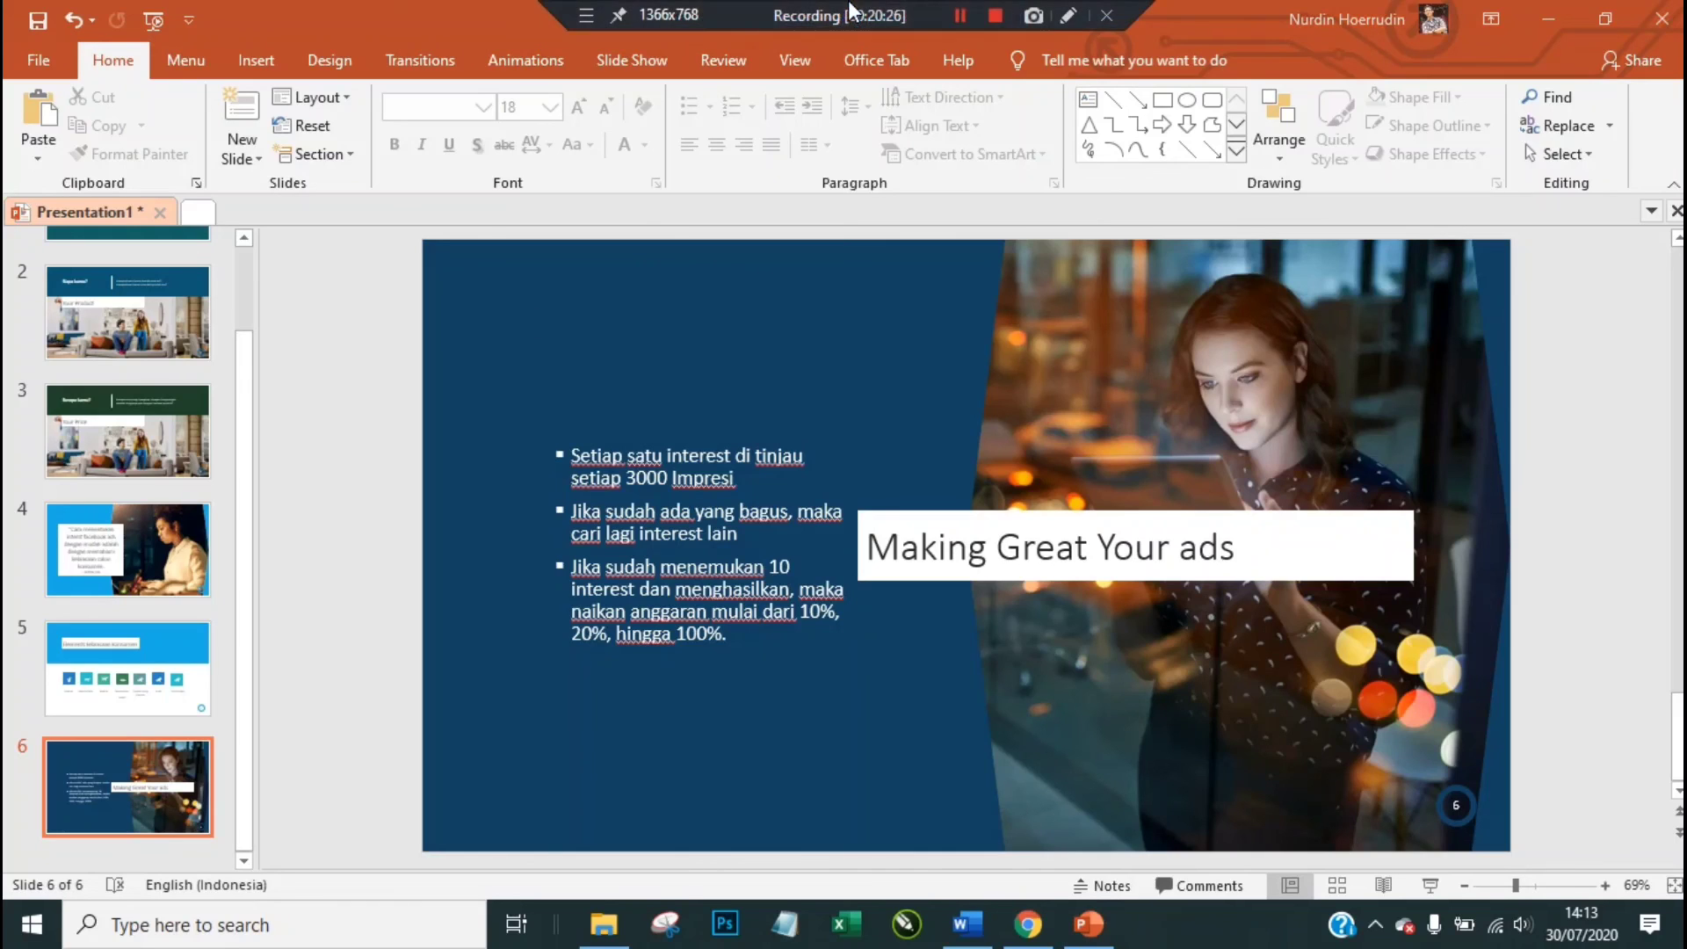